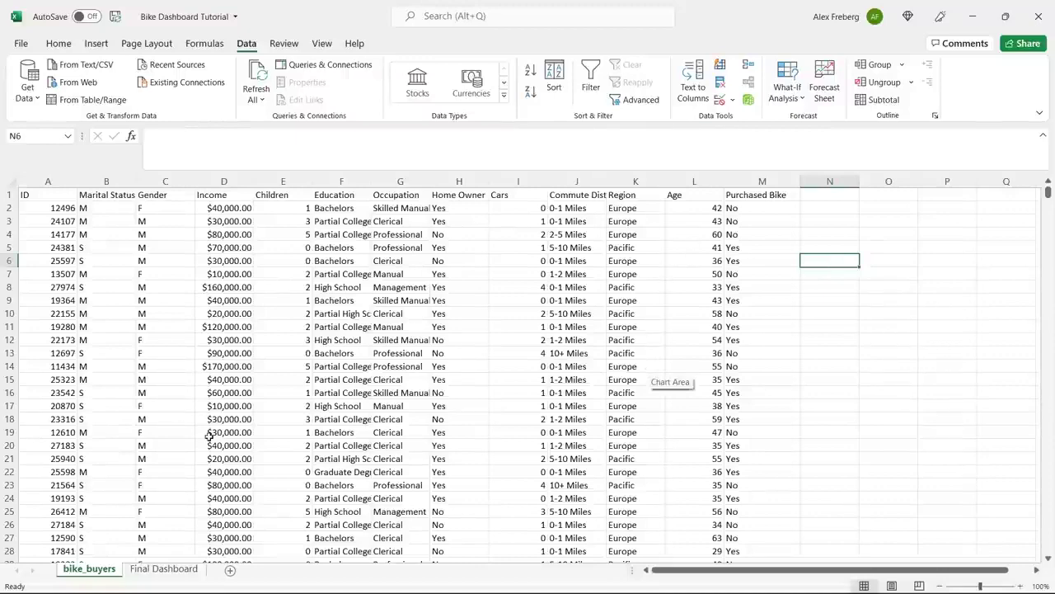
Step: Examine the Final Dashboard sheet, filtering its charts by region for North America, Europe and Pacific
left_click(162, 568)
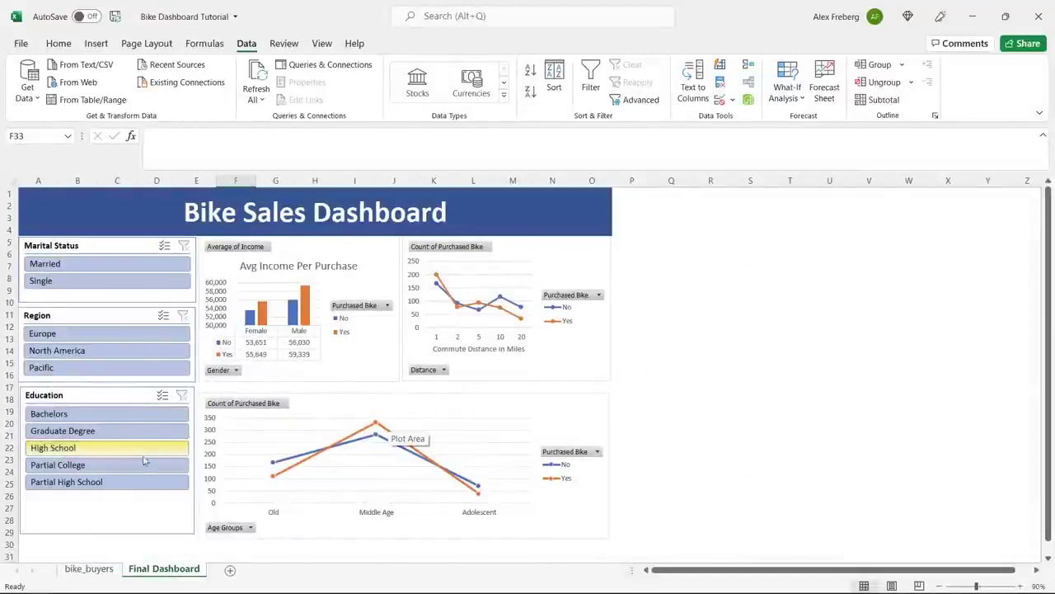
left_click(145, 349)
left_click(145, 334)
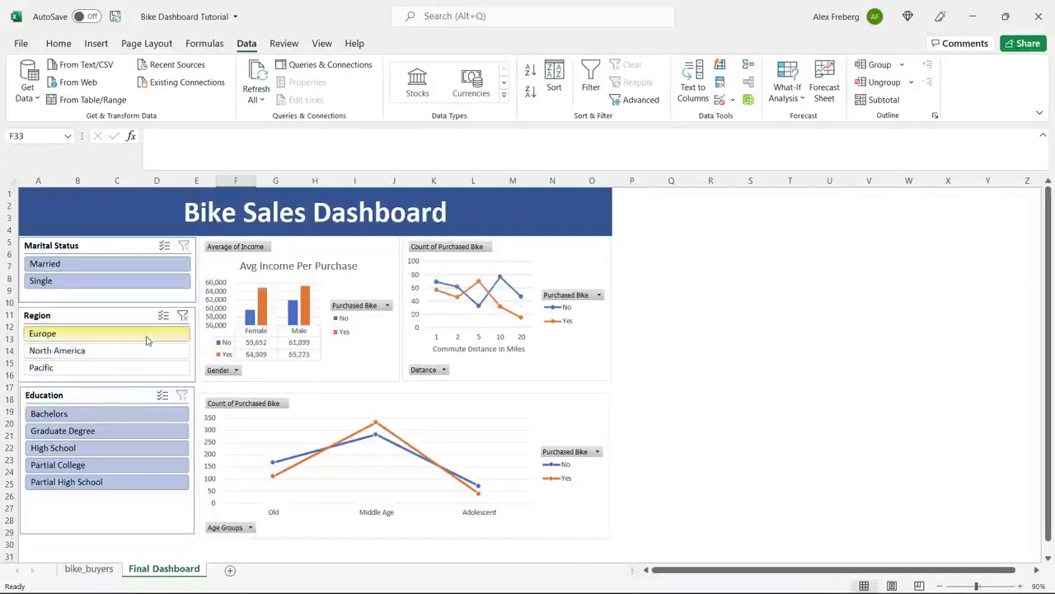
left_click(143, 367, "ctrl")
left_click(144, 367)
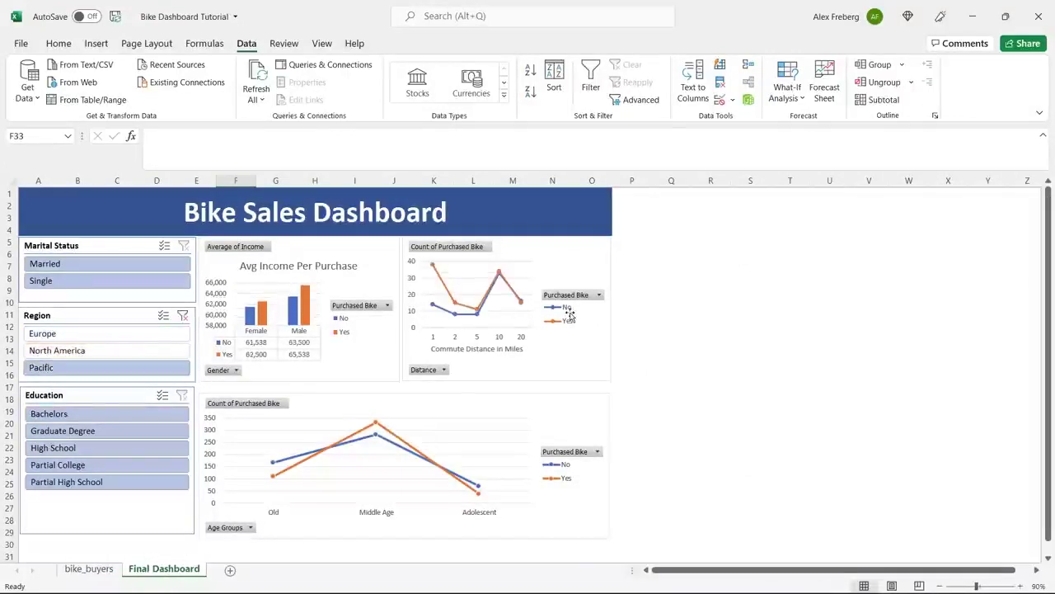
Step: Hide the Final Dashboard sheet from the workbook
left_click(88, 568)
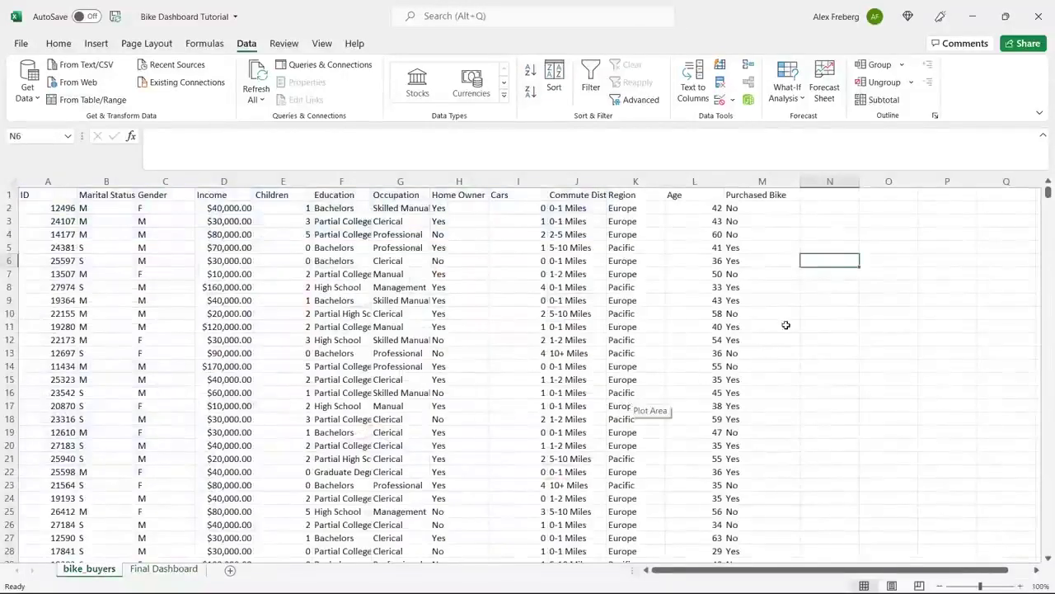
right_click(173, 568)
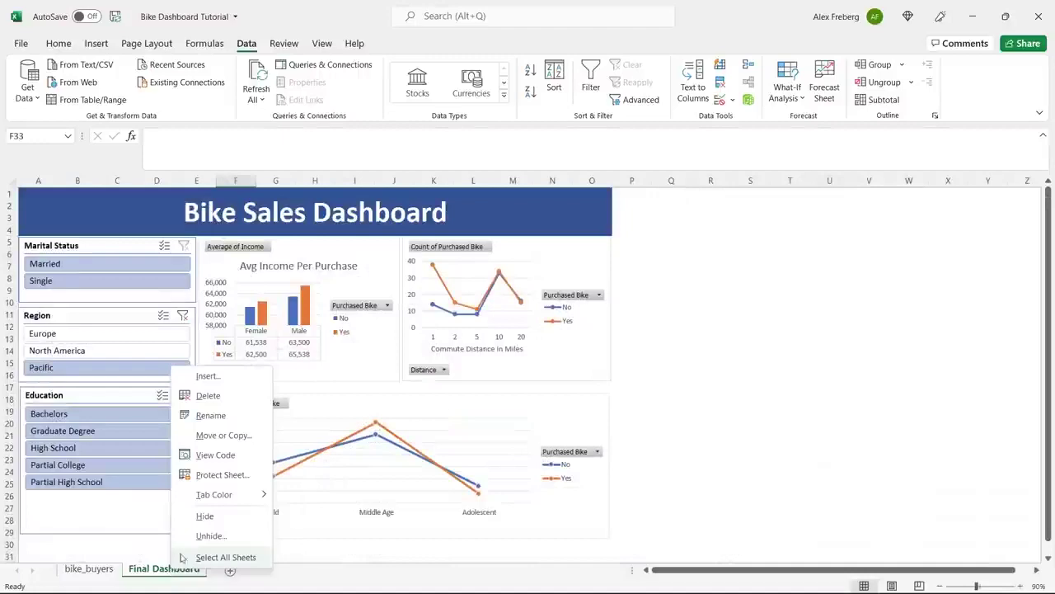
left_click(211, 513)
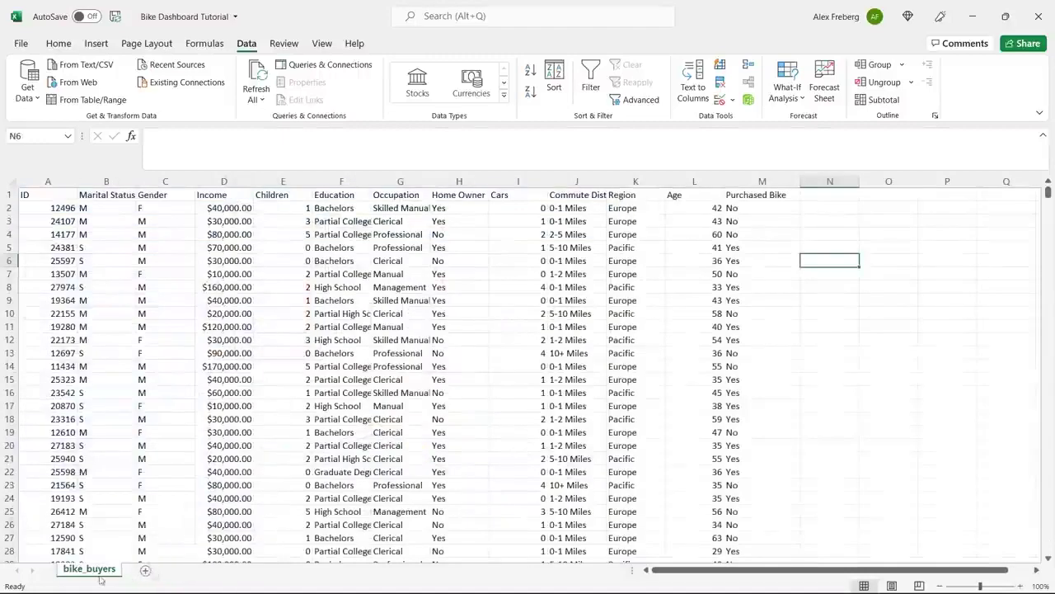
Step: Add a new worksheet after bike_buyers and name it Dashboard
left_click(144, 570)
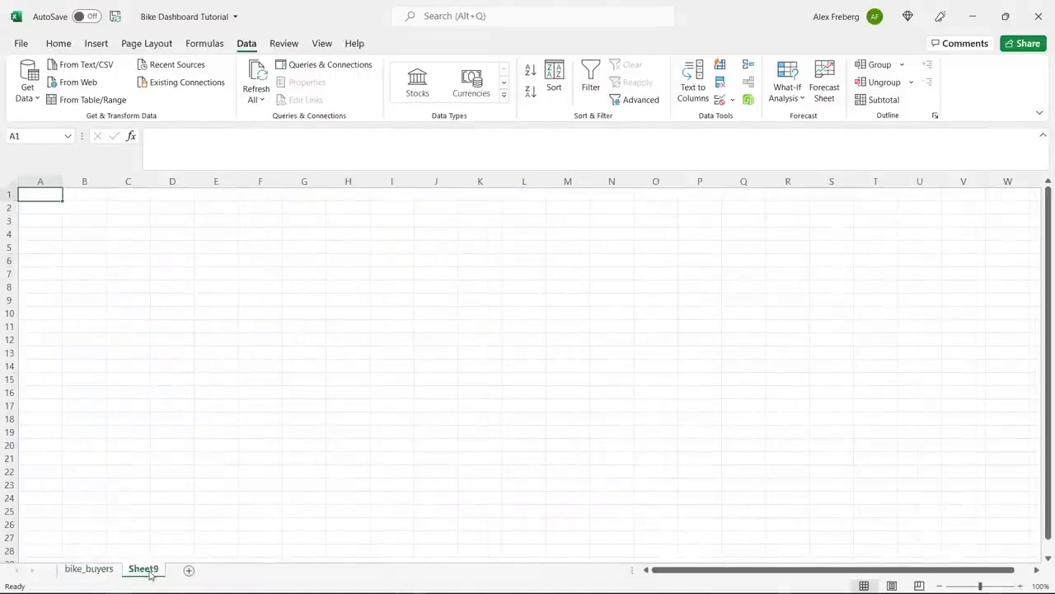
double_click(144, 569)
type("Dash")
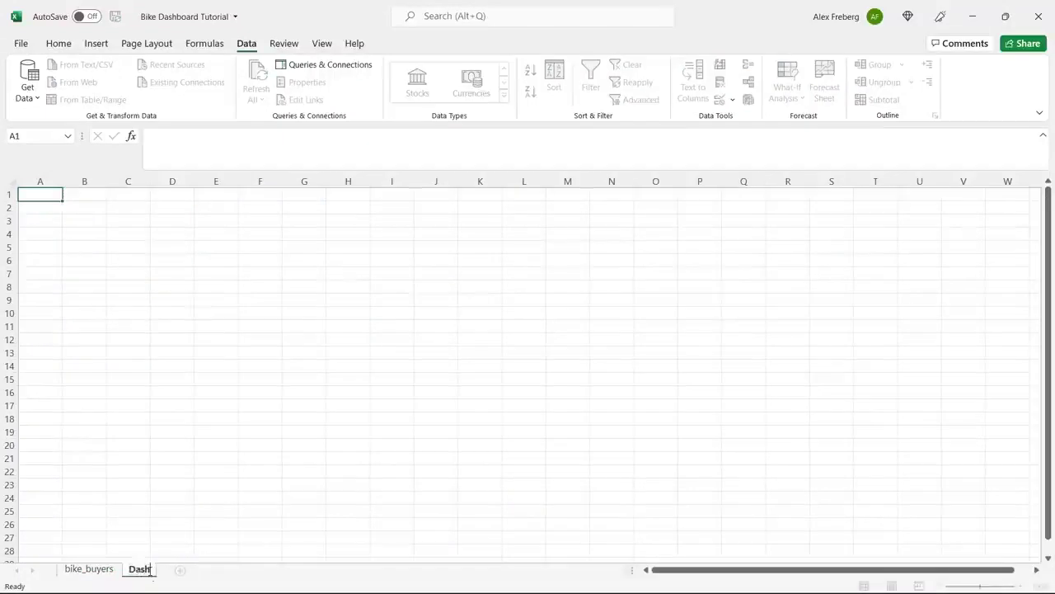
type("board")
key("Return")
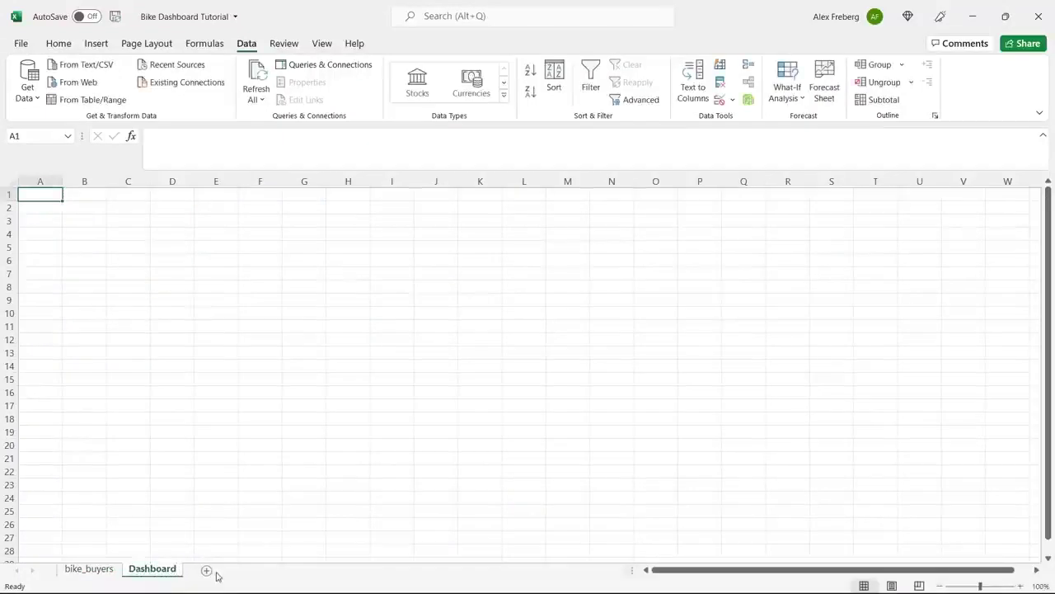
Step: Add another worksheet after Dashboard and name it Pivot Table
left_click(206, 570)
type("Pivot")
double_click(207, 569)
type("Pivot")
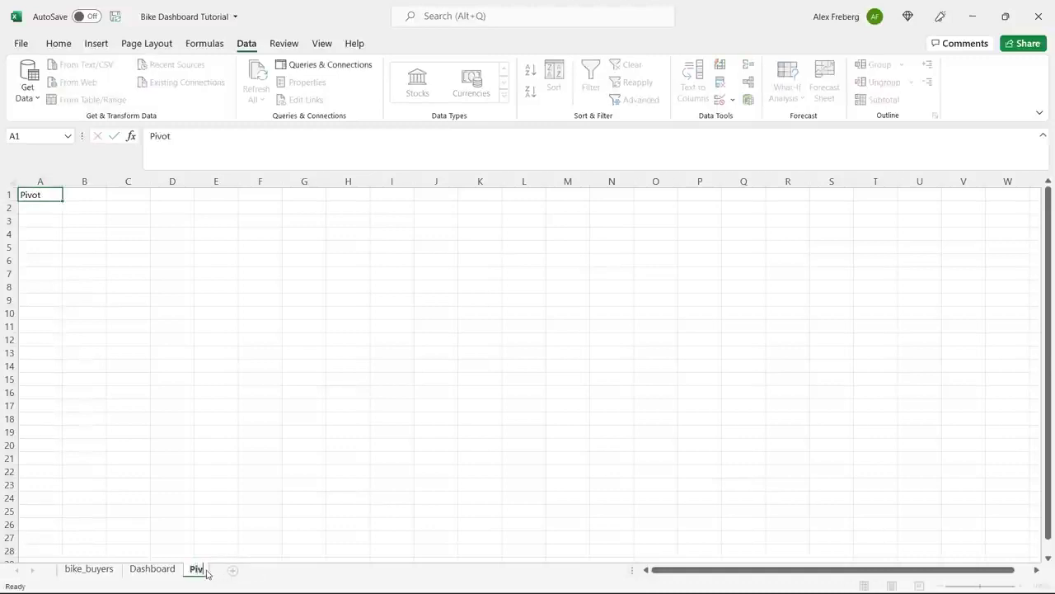
type(" Table")
key("Return")
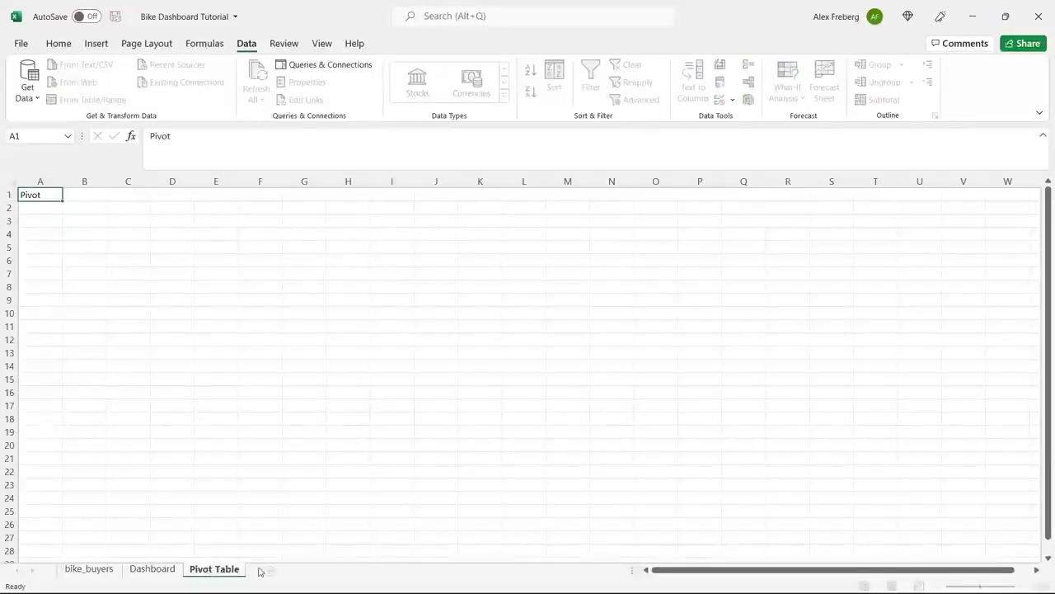
Step: Add a worksheet named Working Sheet and order the new sheets as Working Sheet, Pivot Table, Dashboard
left_click(266, 570)
double_click(270, 570)
type("Working Sheet")
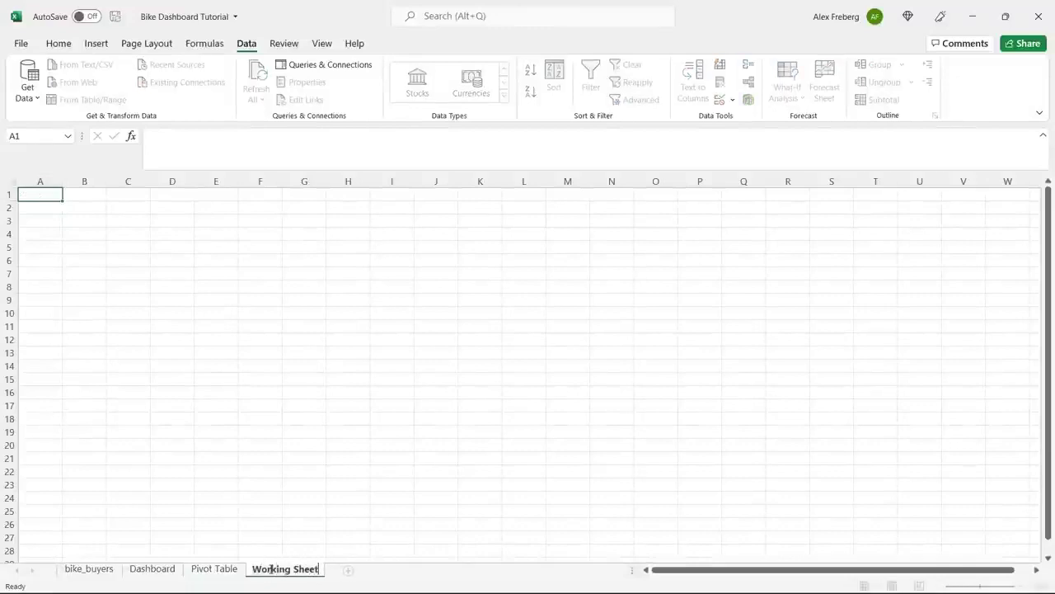
left_click(267, 512)
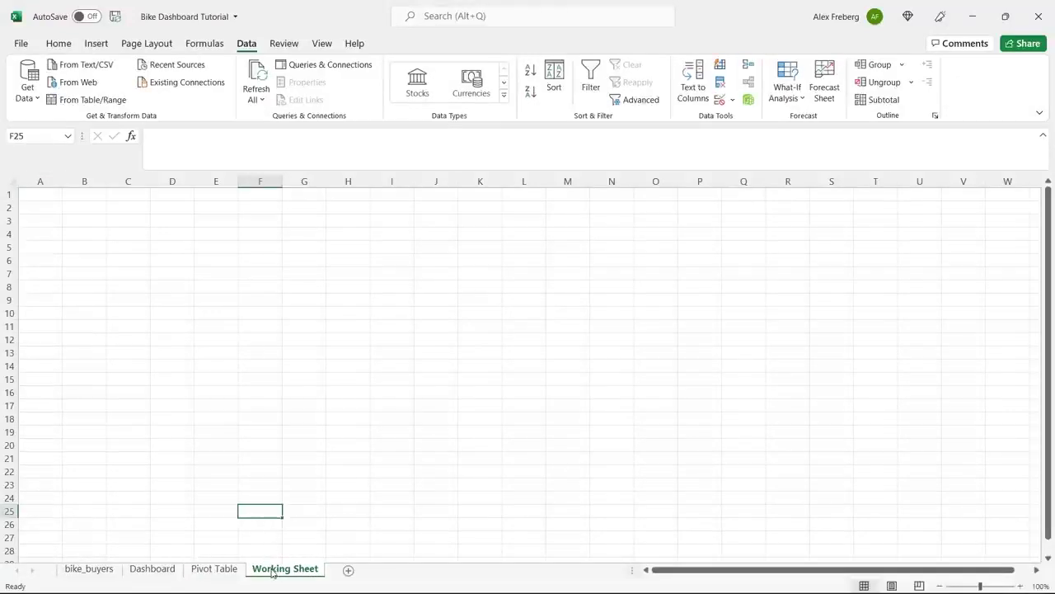
left_click_drag(183, 574, 157, 575)
left_click_drag(298, 572, 239, 573)
Step: Copy the entire bike_buyers sheet and paste it into Working Sheet starting at cell A1
left_click(91, 569)
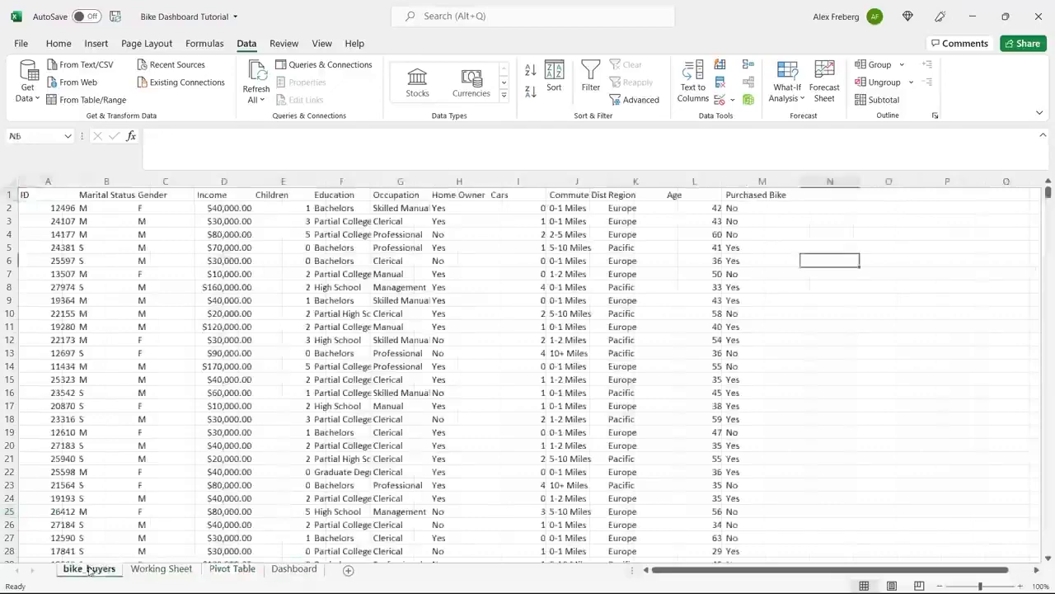
left_click(10, 183)
key("ctrl+c")
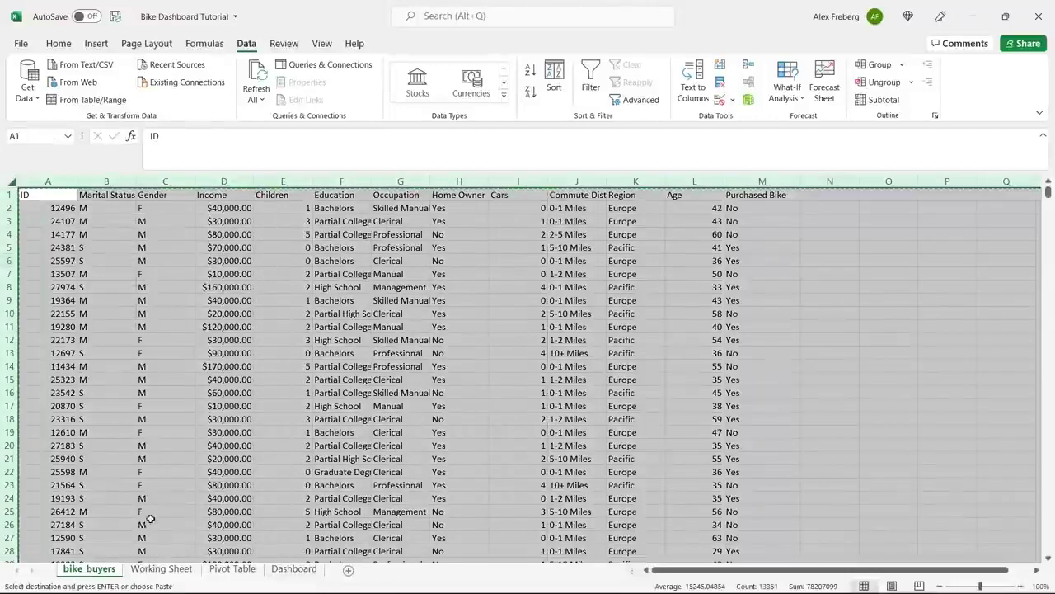
left_click(169, 571)
left_click(29, 195)
key("ctrl+v")
left_click(106, 248)
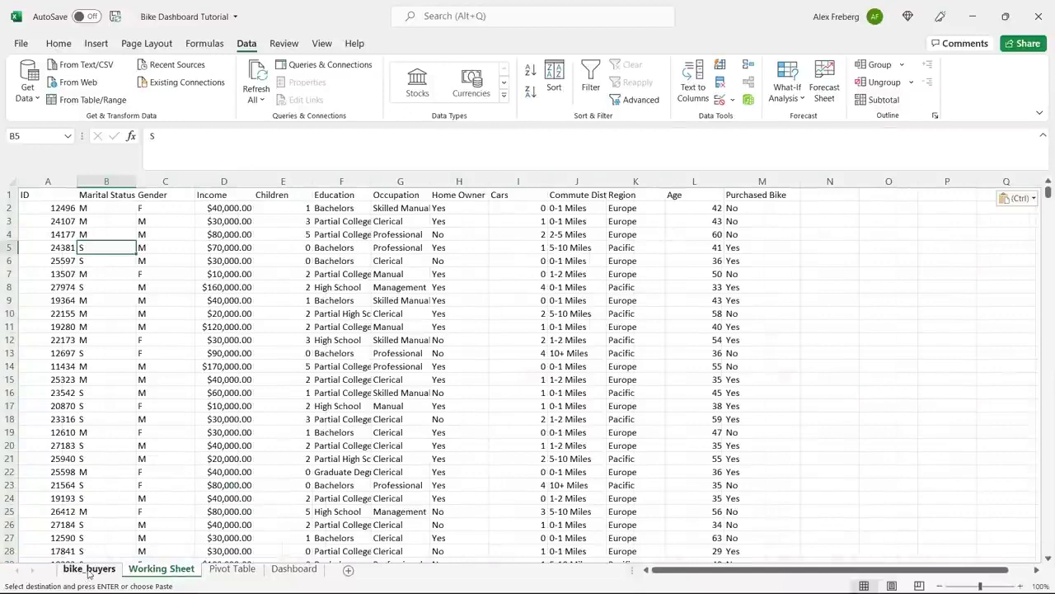
left_click(89, 569)
left_click(102, 404)
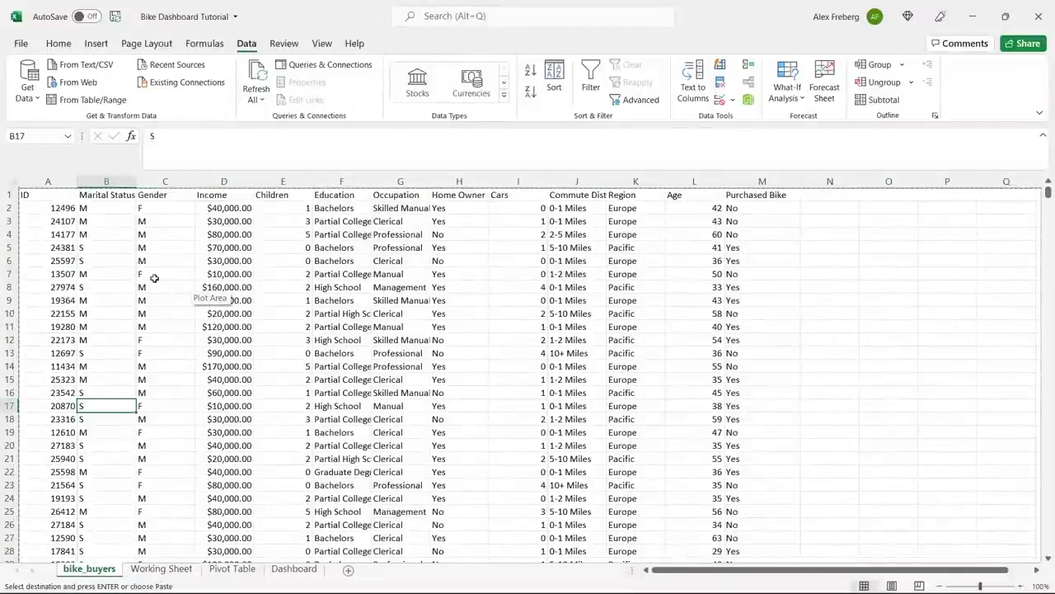
left_click(829, 261)
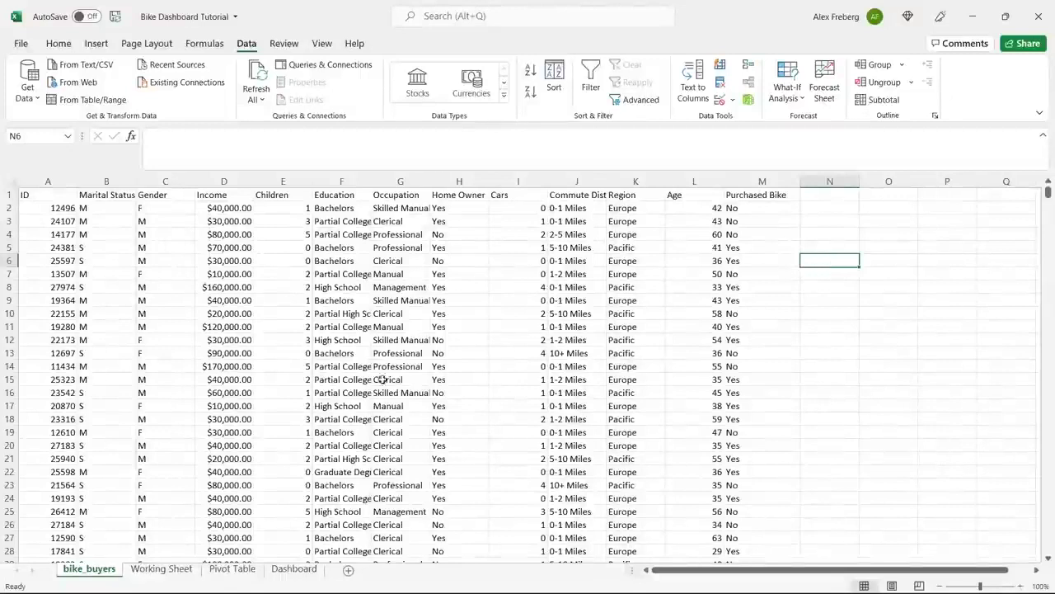
Step: Turn on header filters for all data in Working Sheet
left_click(169, 568)
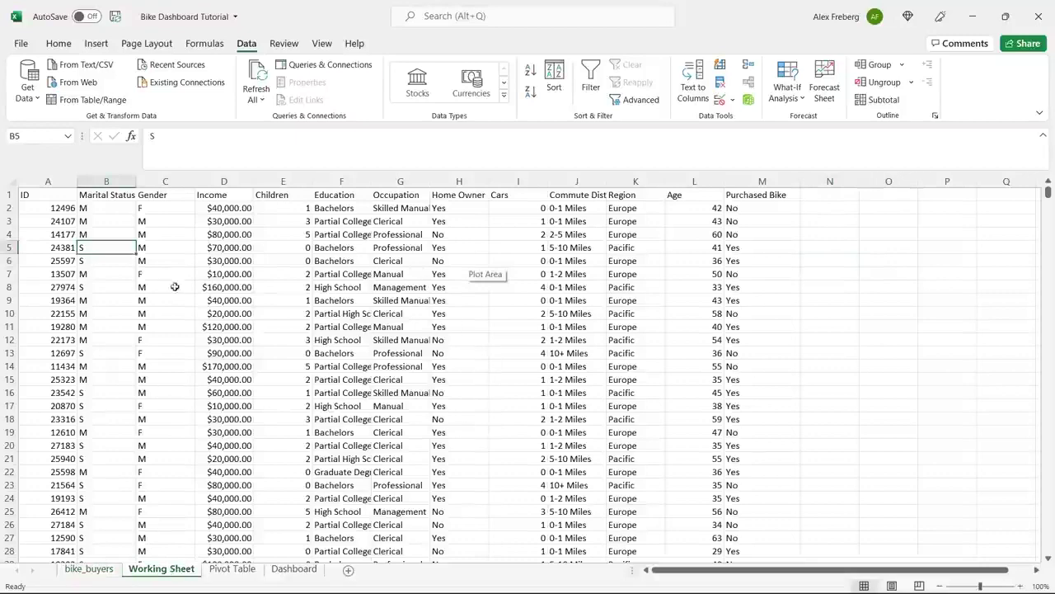
left_click(10, 179)
left_click(590, 83)
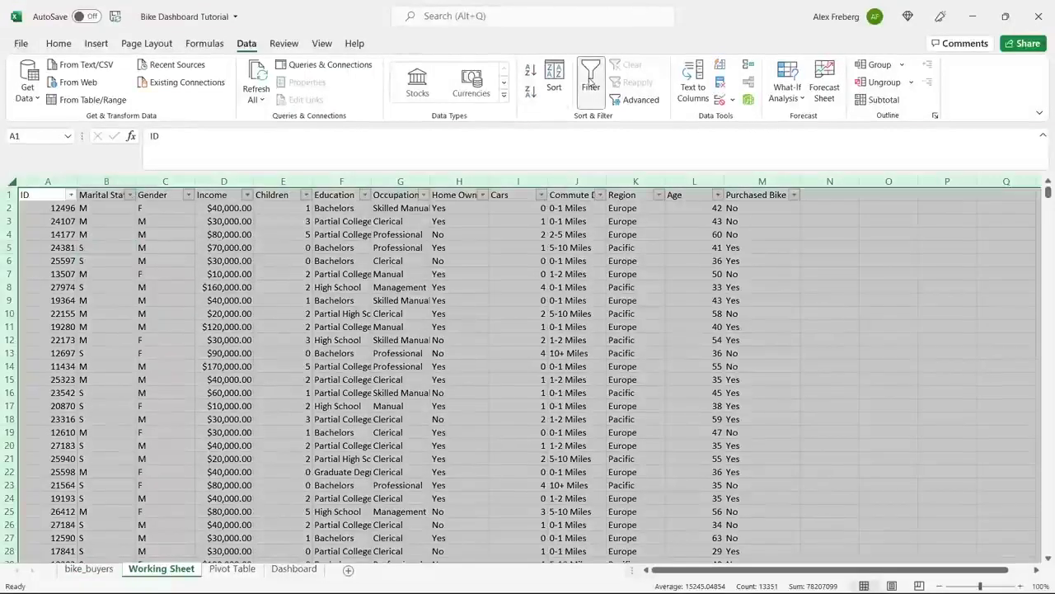
left_click(66, 217)
Step: Widen all columns of Working Sheet equally so that the full header names fit
left_click(11, 180)
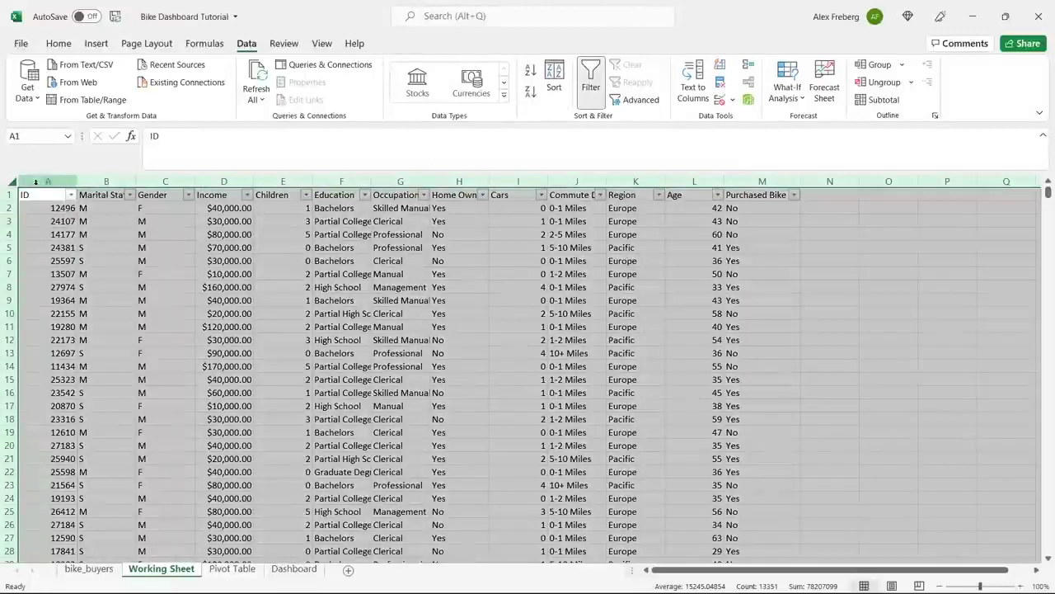
left_click_drag(77, 181, 101, 182)
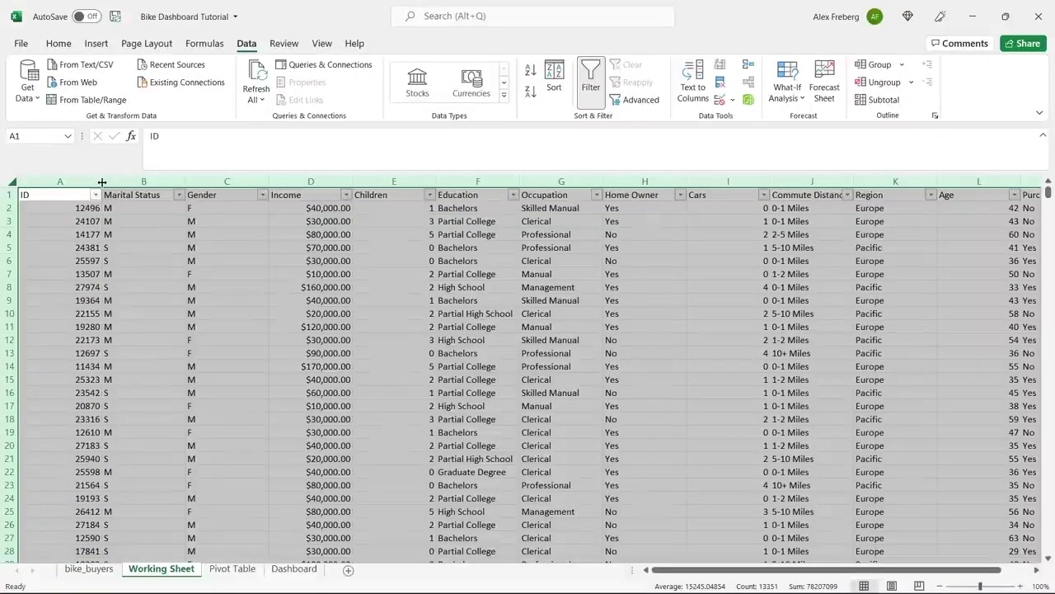
left_click_drag(102, 180, 108, 180)
left_click(113, 221)
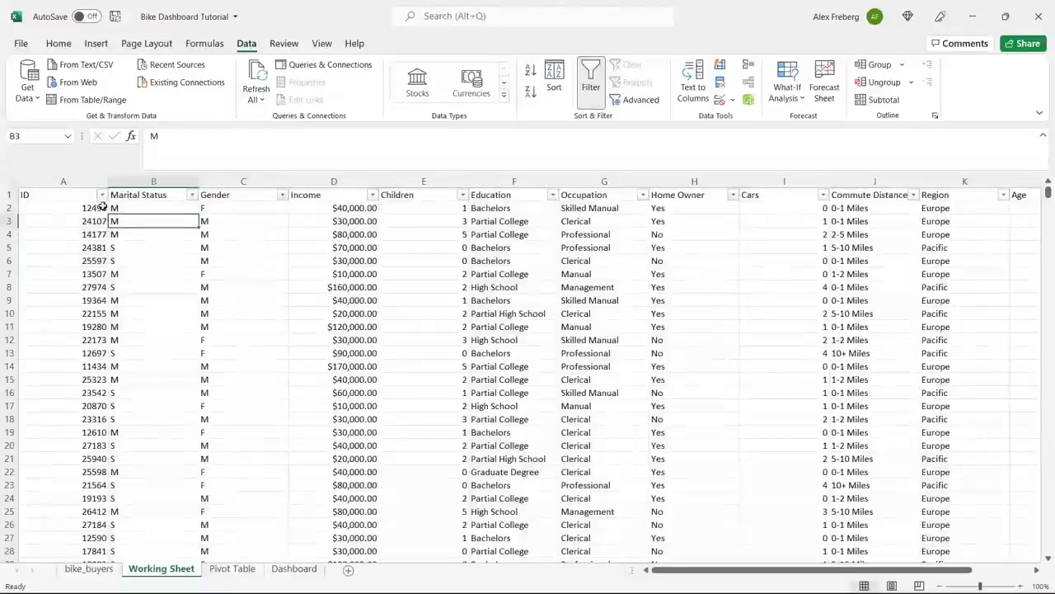
Step: Examine the filter values of the ID, Marital Status, Gender and Purchased Bike columns without applying a filter
left_click(102, 195)
left_click(230, 308)
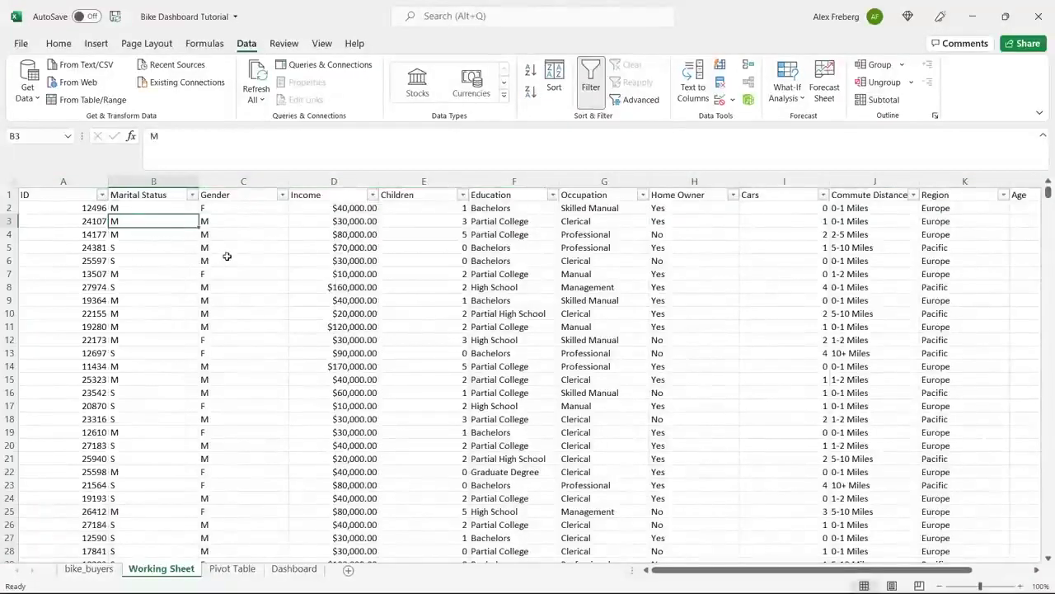
left_click(191, 196)
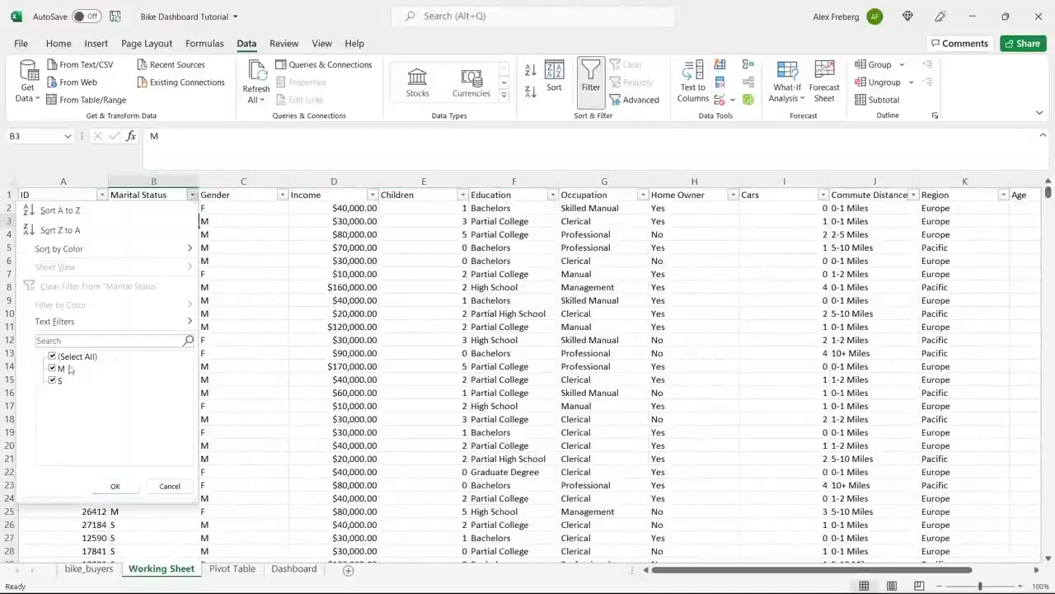
left_click(253, 237)
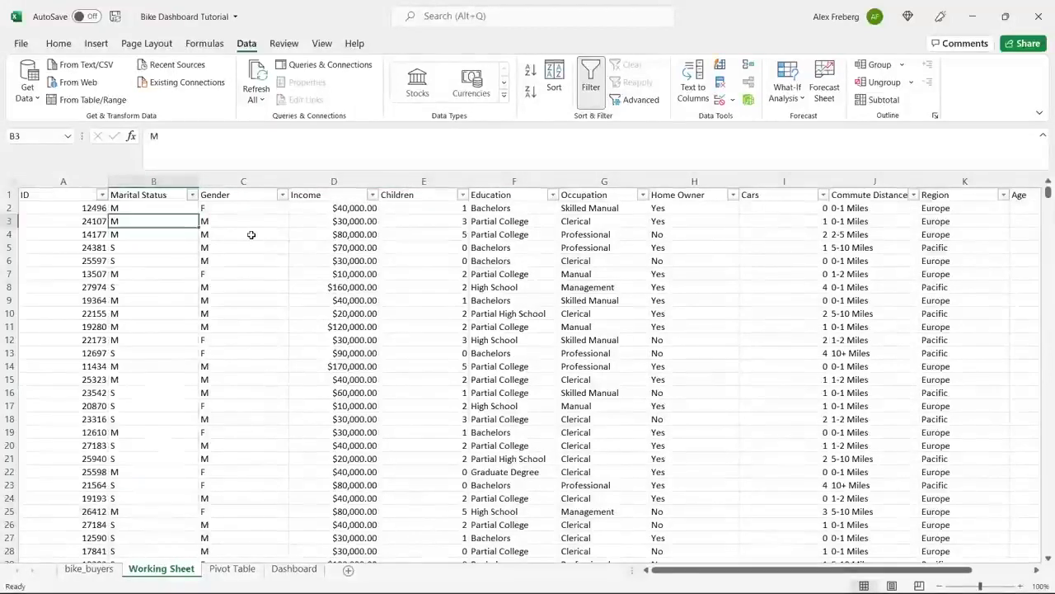
left_click(282, 196)
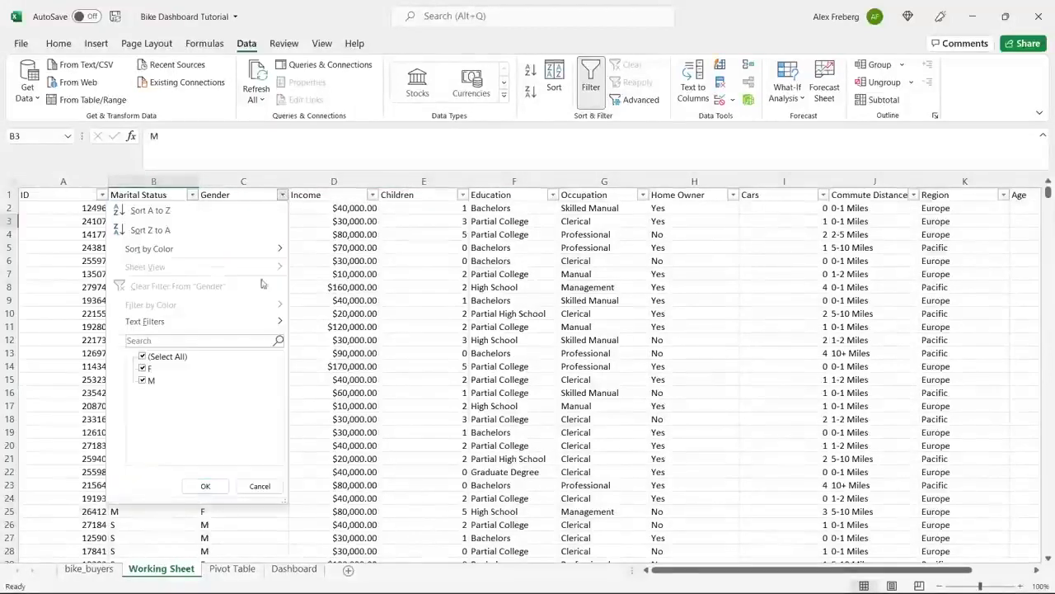
left_click(324, 252)
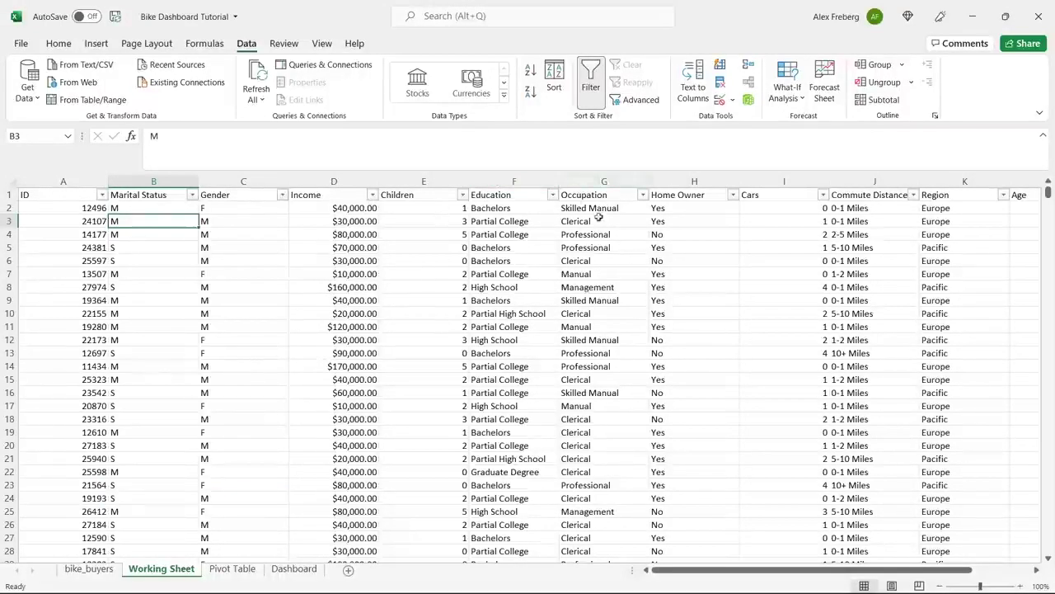
scroll(604, 319, "right", 3)
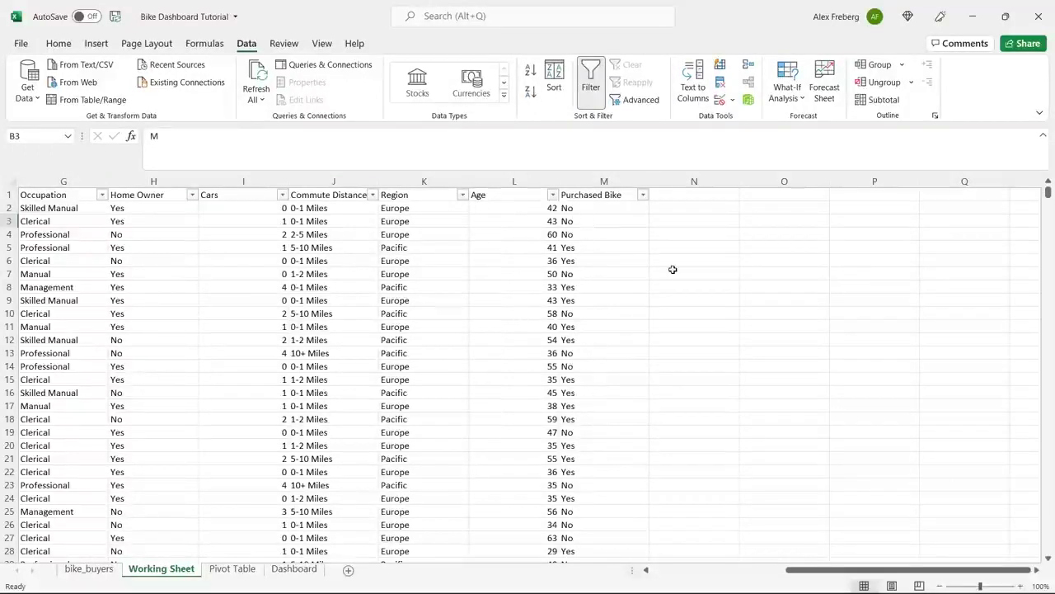
left_click(643, 194)
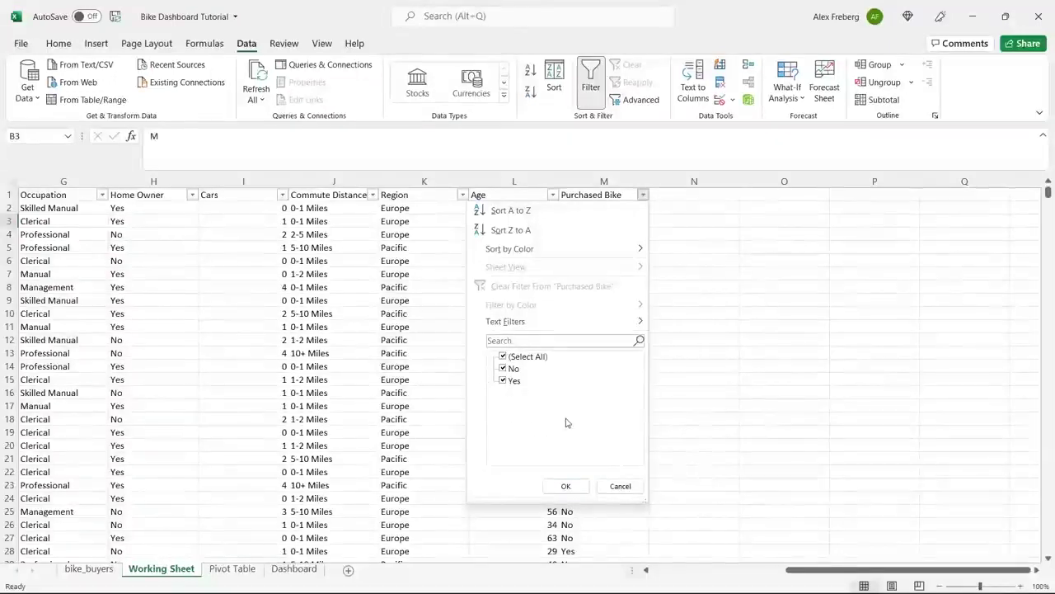
left_click(695, 354)
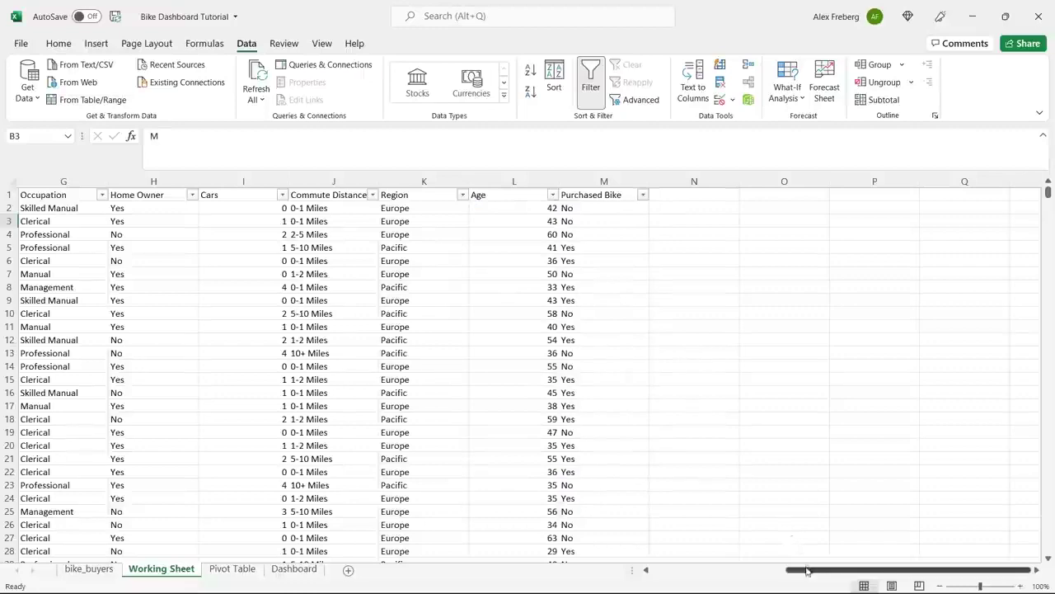
Step: Remove duplicate rows from the entire Working Sheet, comparing all columns and treating the first row as headers
left_click_drag(807, 572, 664, 585)
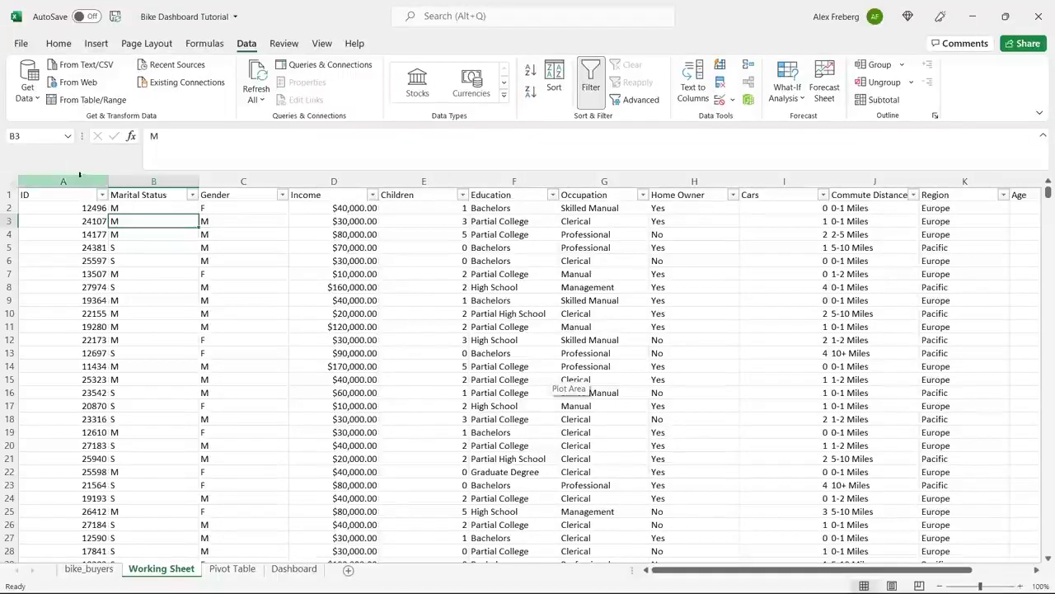
left_click(9, 179)
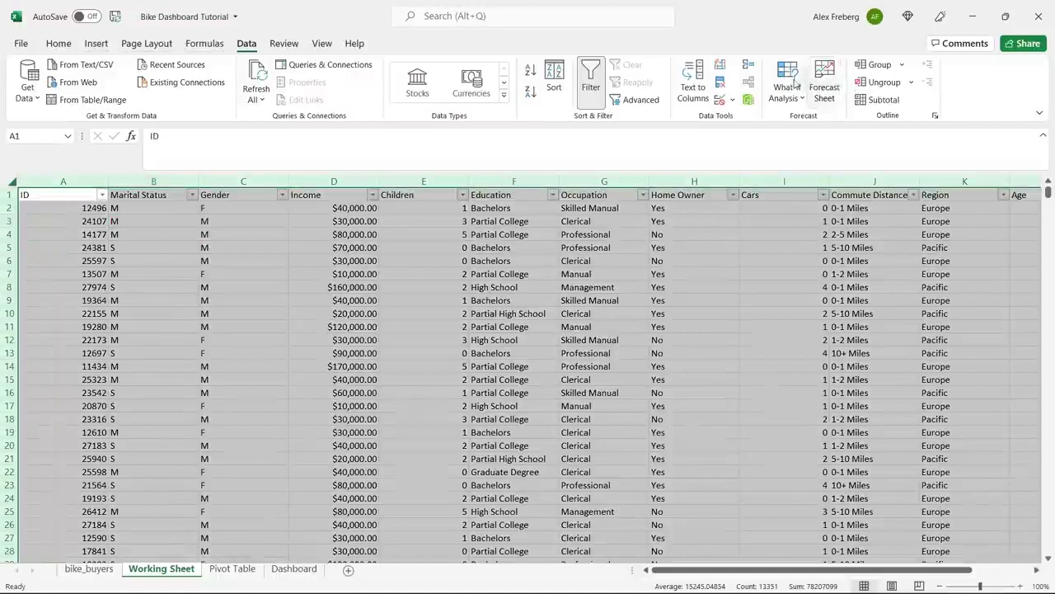
left_click(721, 85)
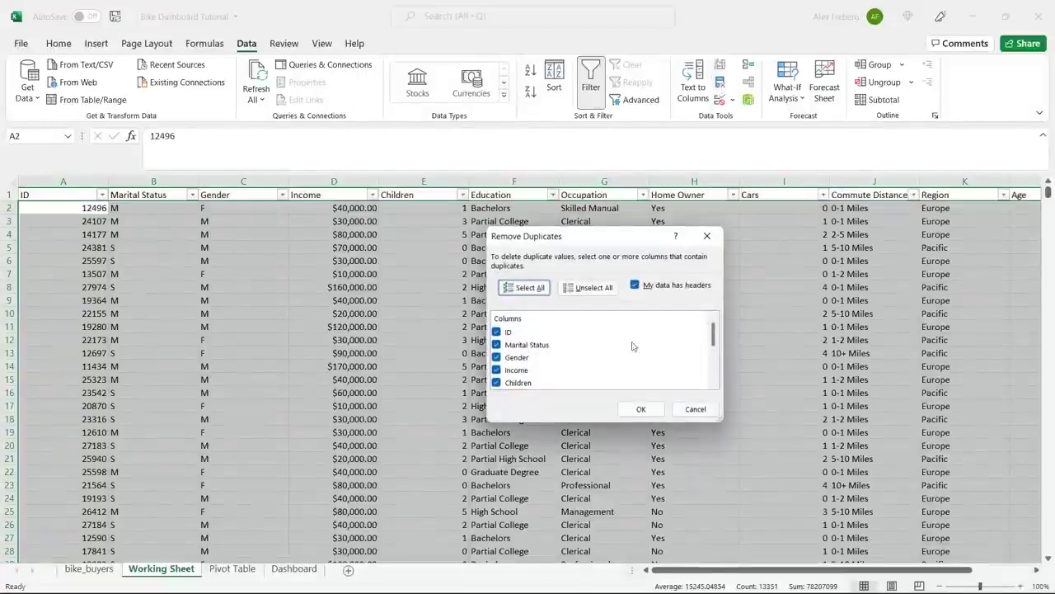
mouse_move(714, 340)
left_mouse_down()
mouse_move(714, 381)
mouse_move(713, 334)
left_mouse_up()
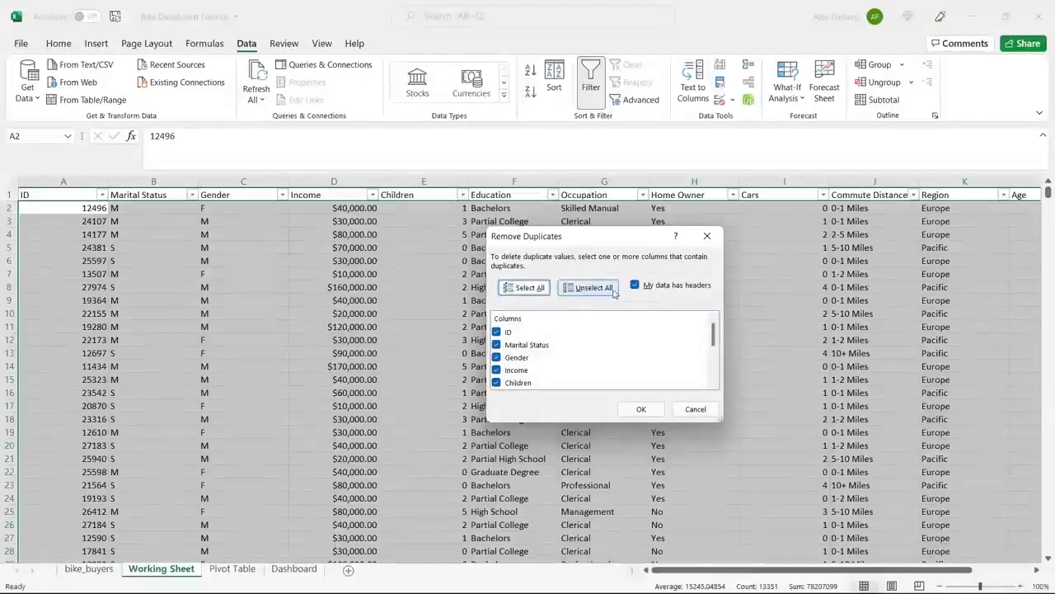
left_click(640, 409)
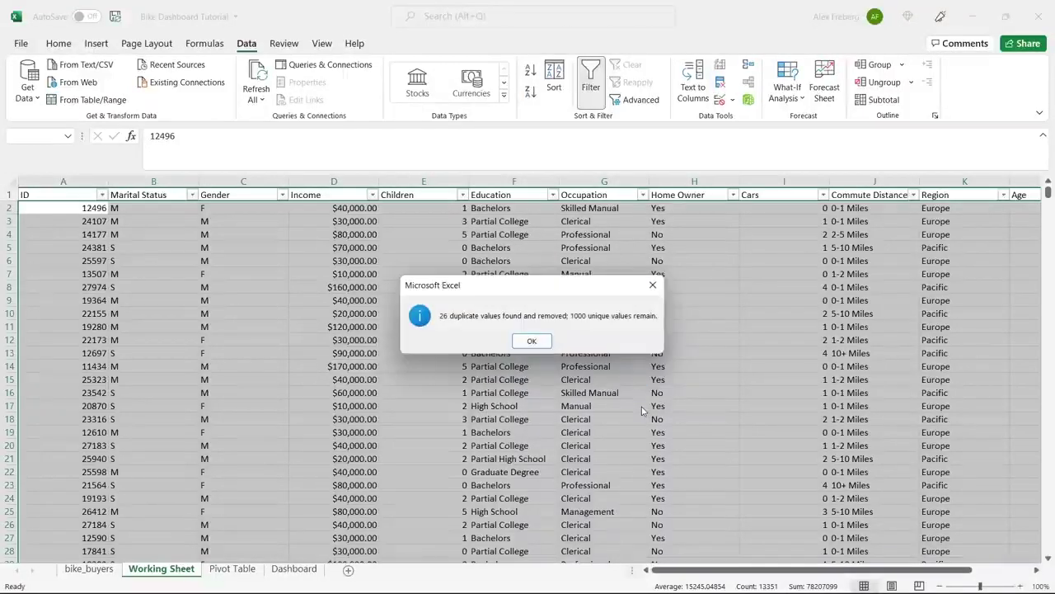
left_click(533, 341)
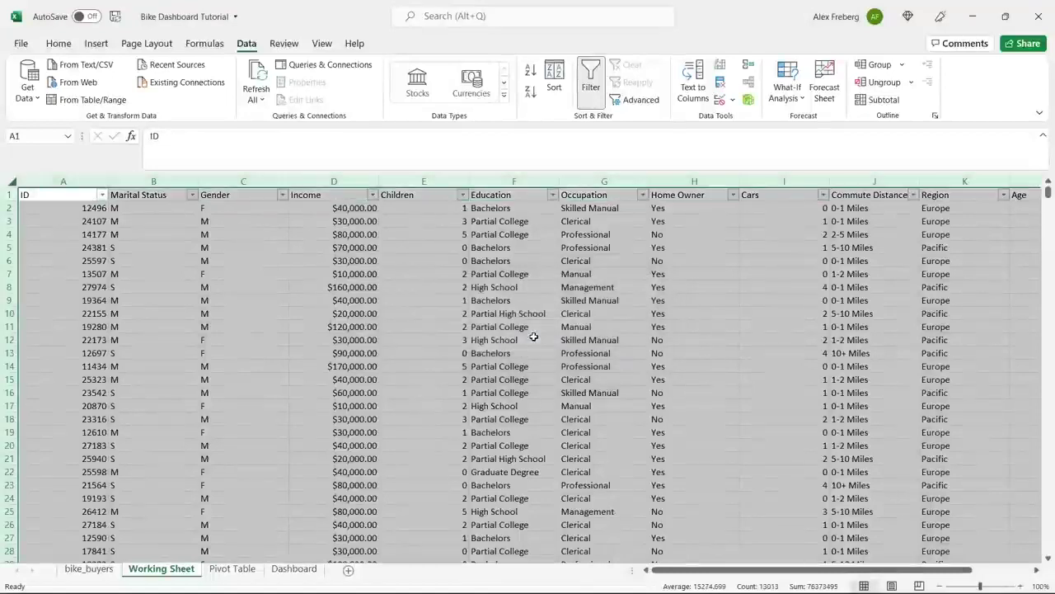
left_click(533, 329)
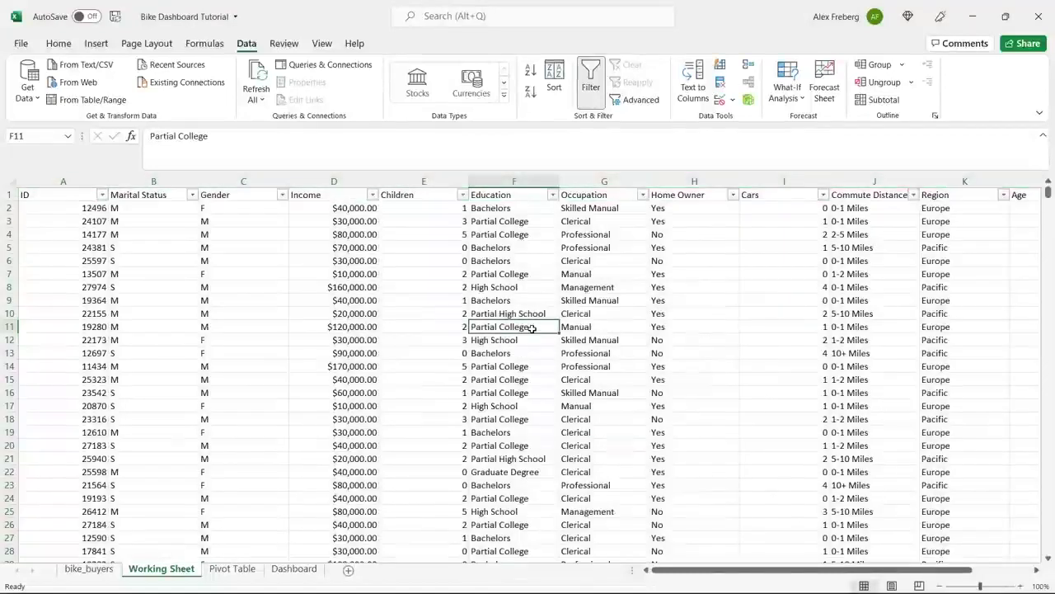
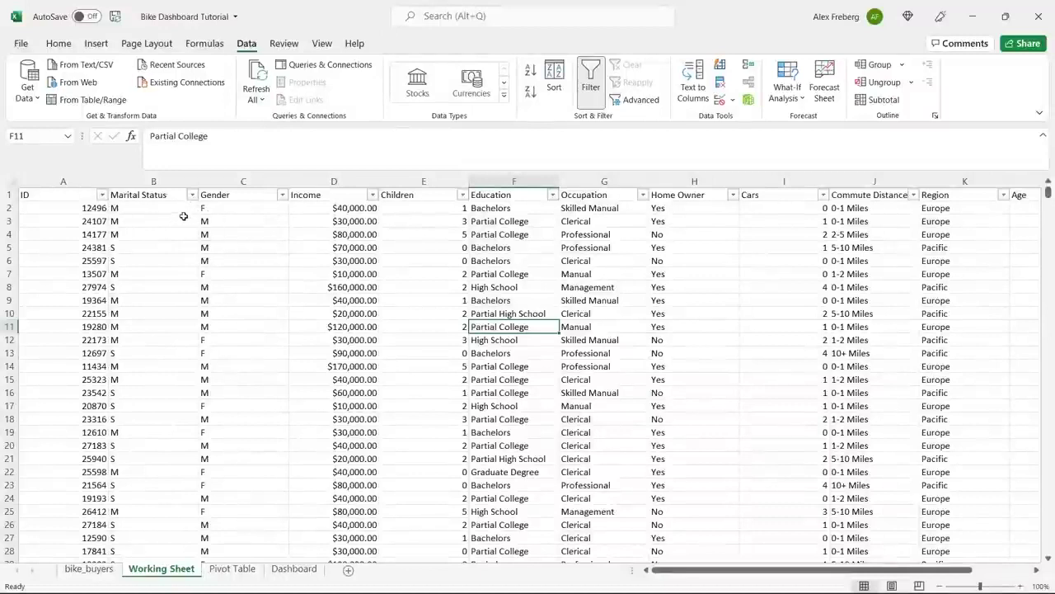
Step: Replace every M with Married in the Marital Status column, searching by columns
left_click(155, 180)
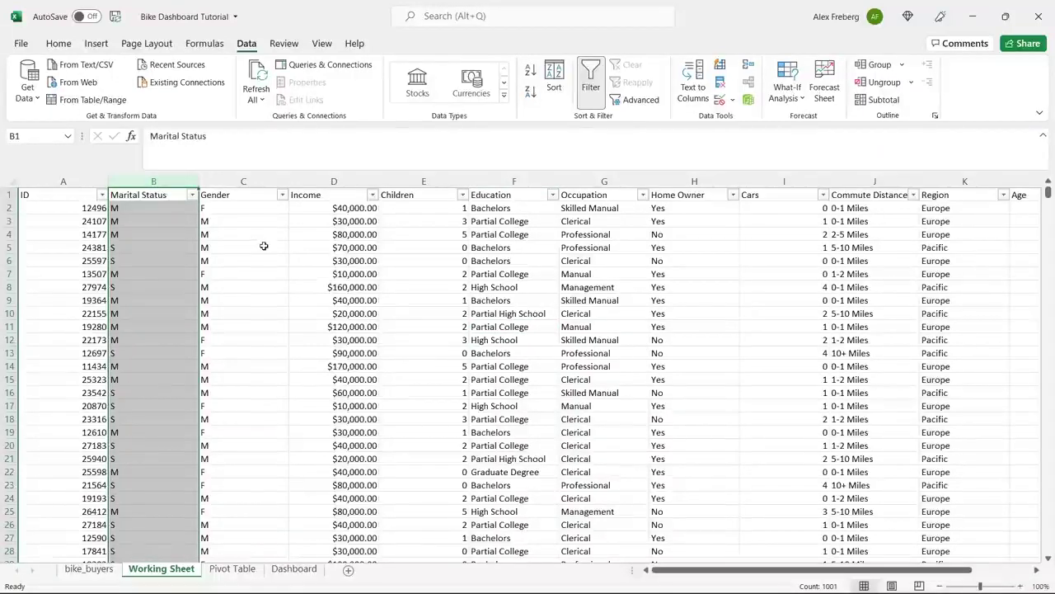
key("ctrl+h")
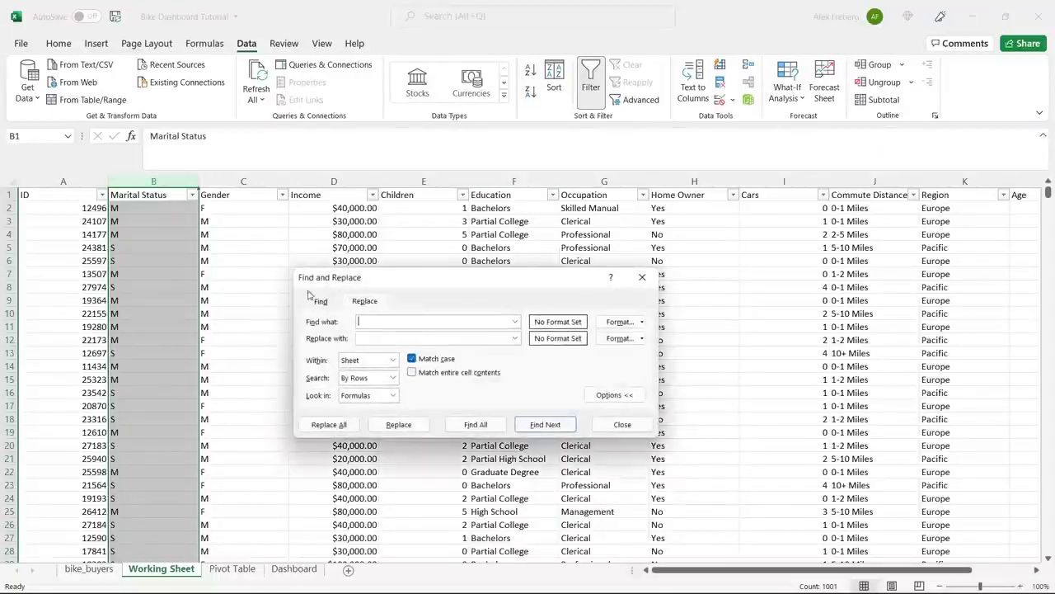
left_click_drag(413, 283, 427, 237)
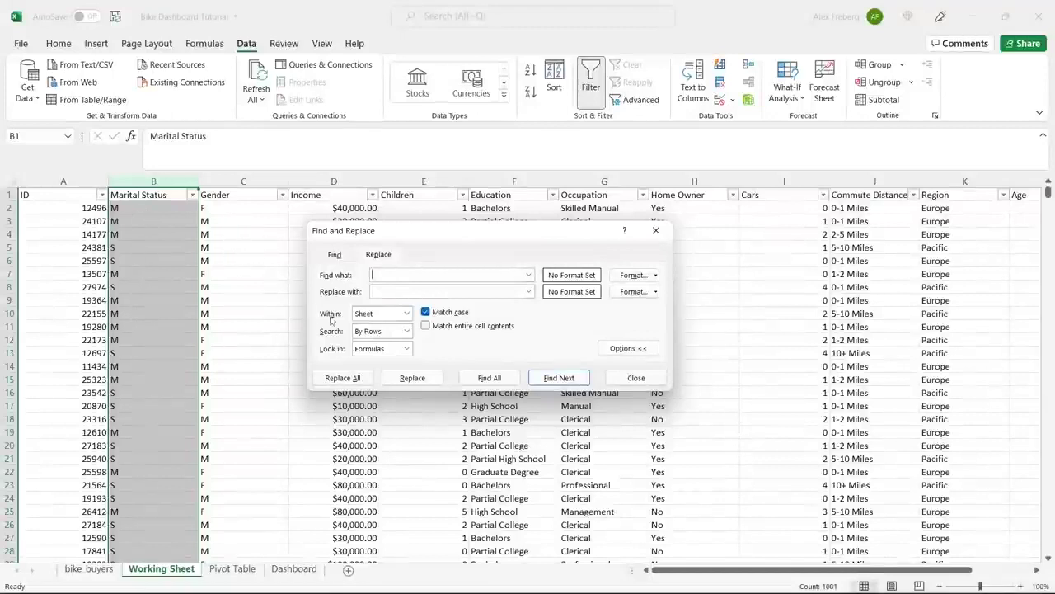
left_click(406, 333)
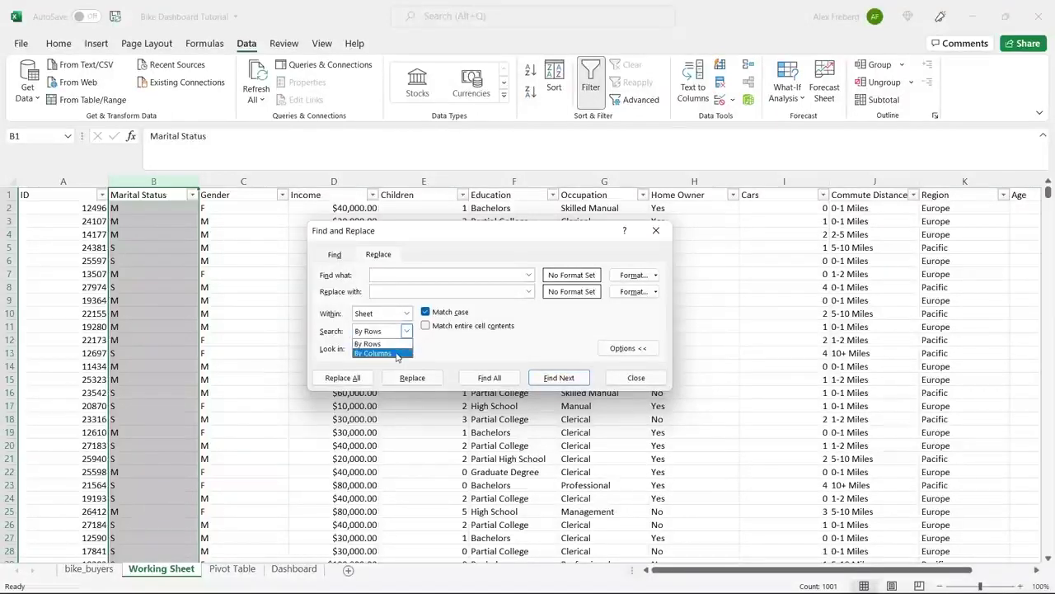
left_click(400, 354)
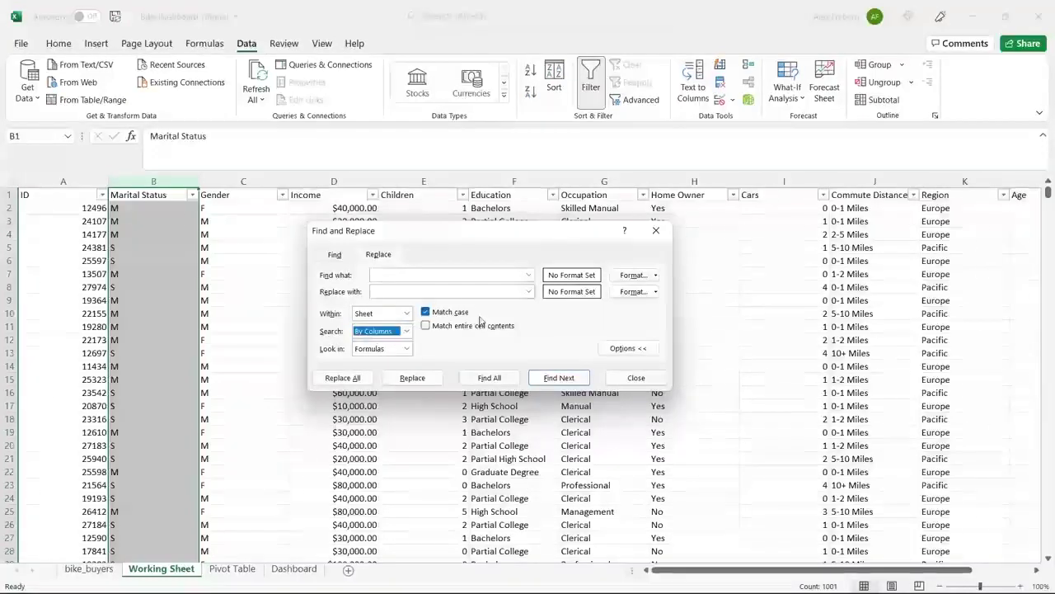
left_click(445, 276)
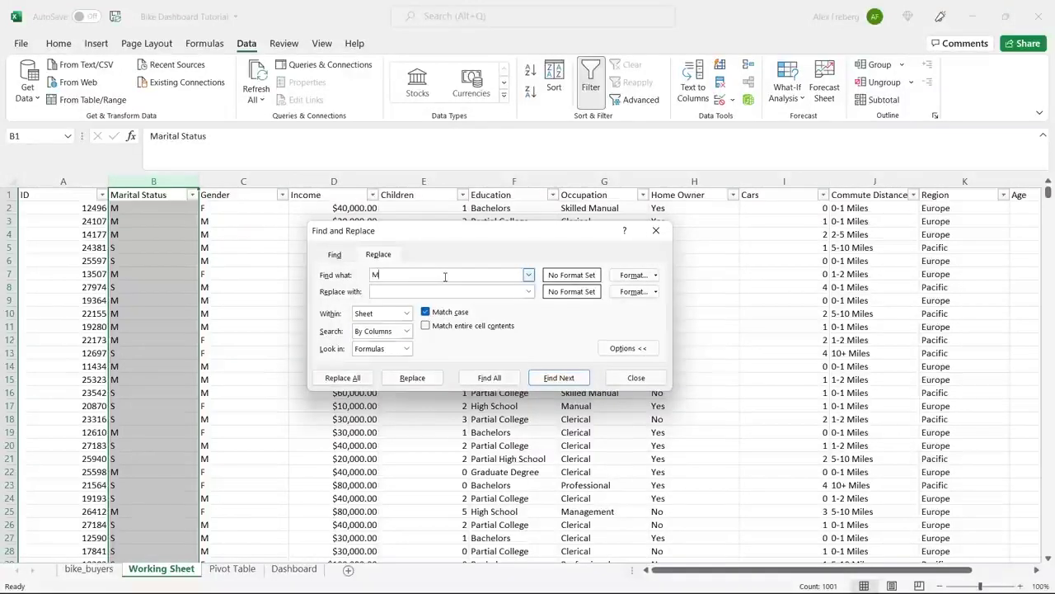
type("M")
left_click(434, 292)
type("Married")
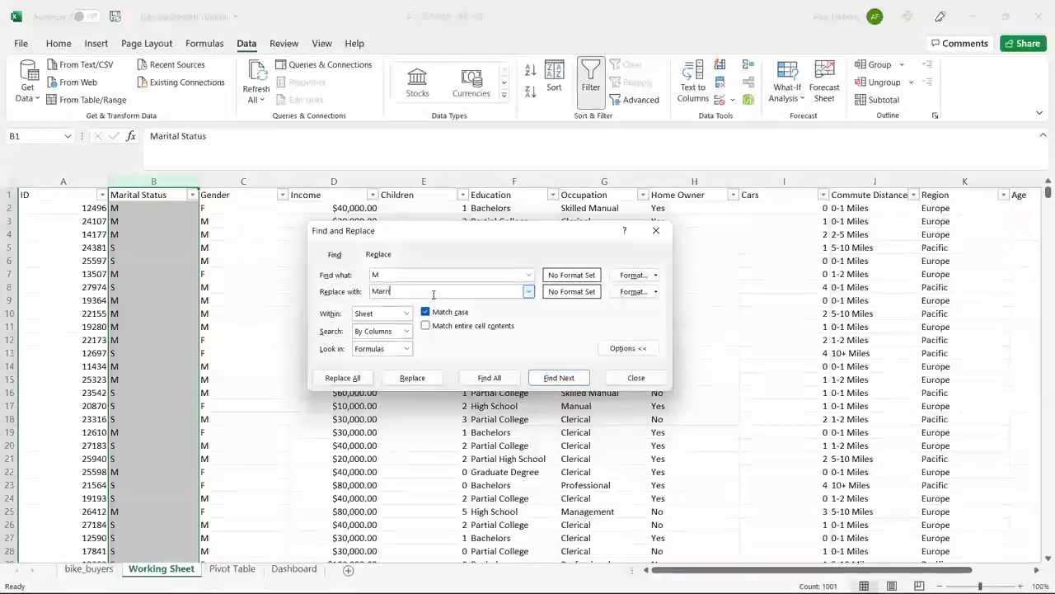
left_click(353, 379)
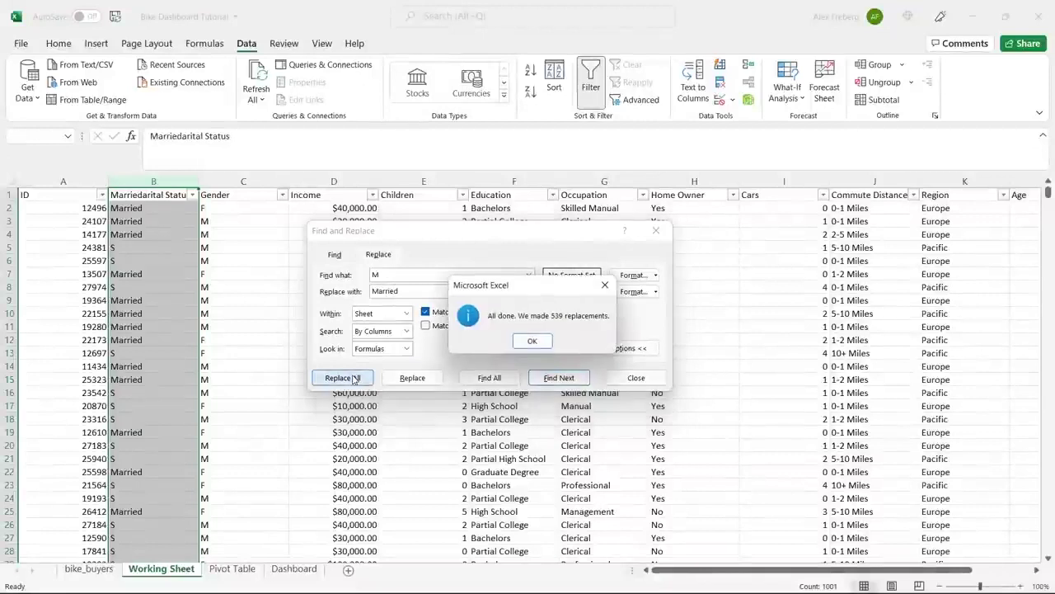
left_click(525, 340)
Step: Replace every S with Single in the Marital Status column and close Find and Replace
left_click(432, 278)
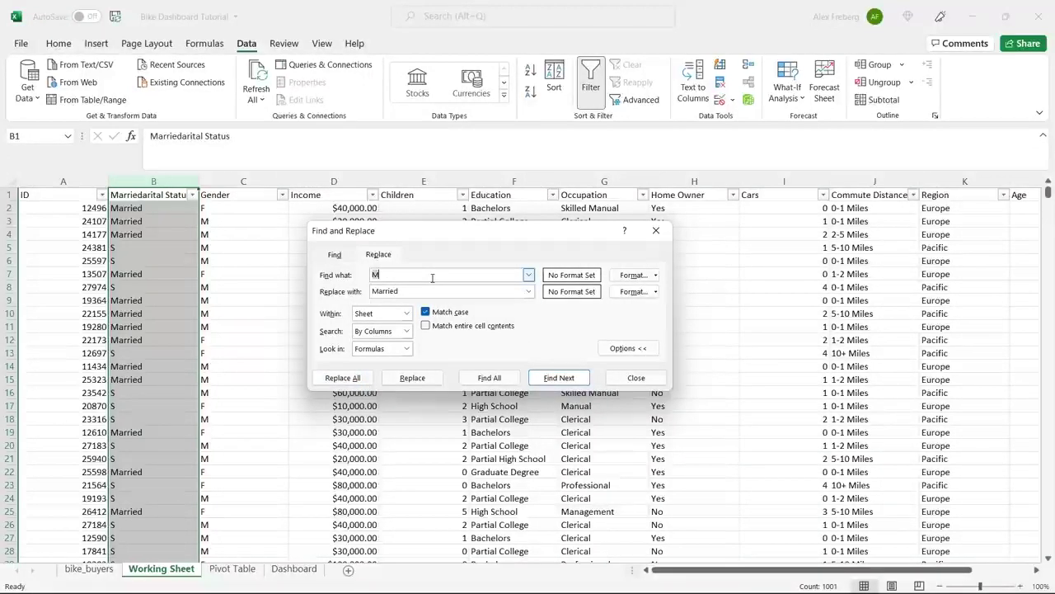
type("S")
double_click(424, 292)
type("Sing")
left_click(343, 378)
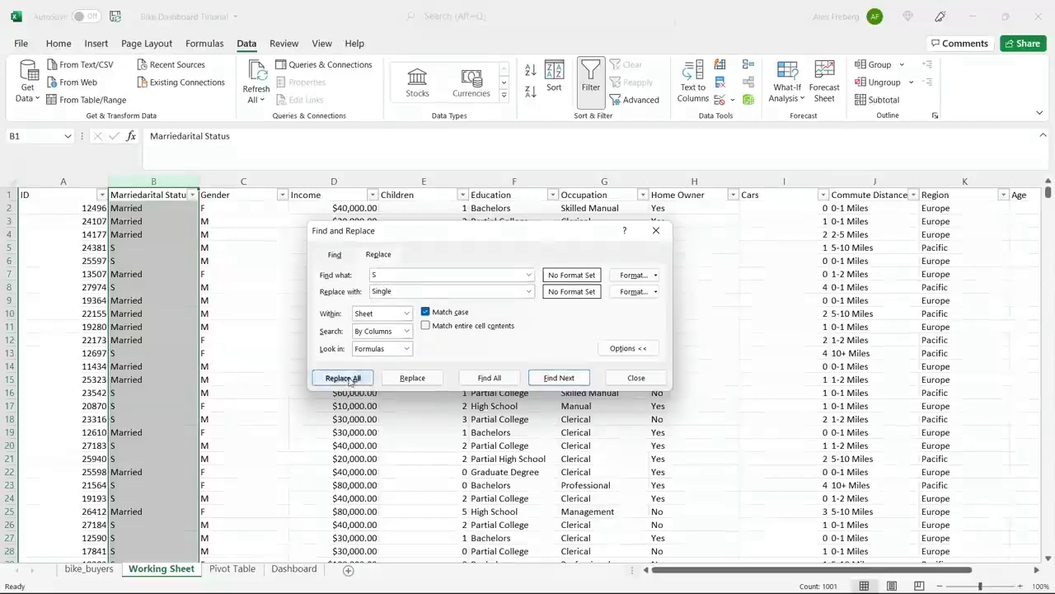
left_click(548, 341)
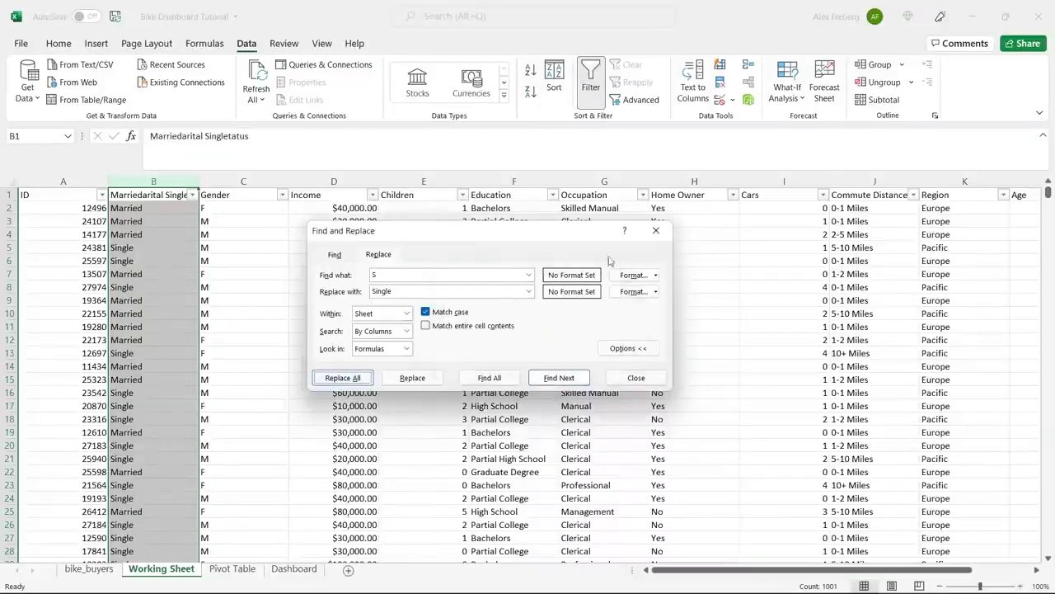
left_click(655, 230)
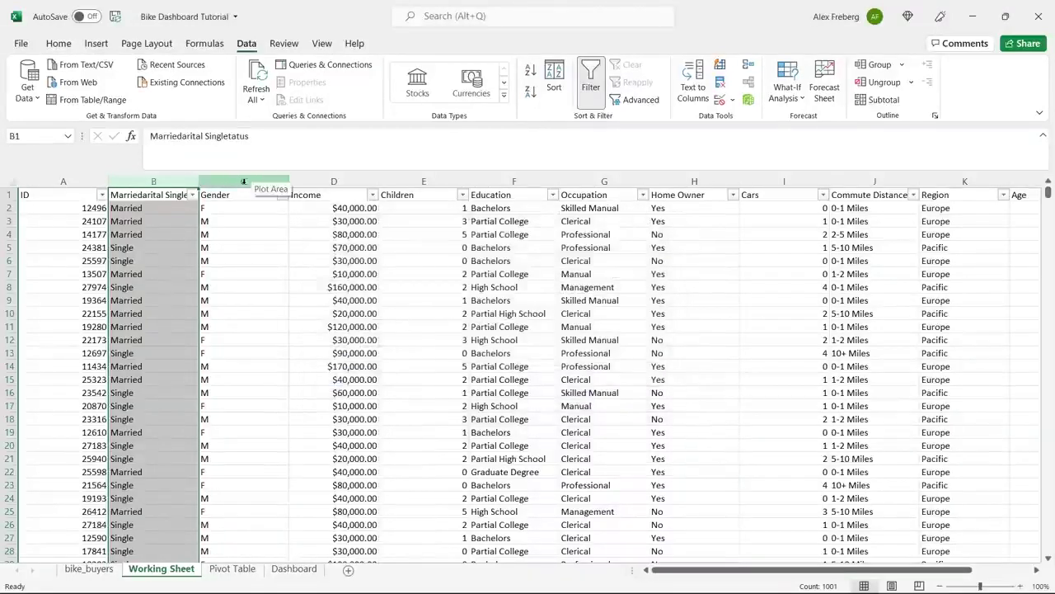
Step: Replace every M with Male in the Gender column
left_click(244, 181)
key("ctrl+h")
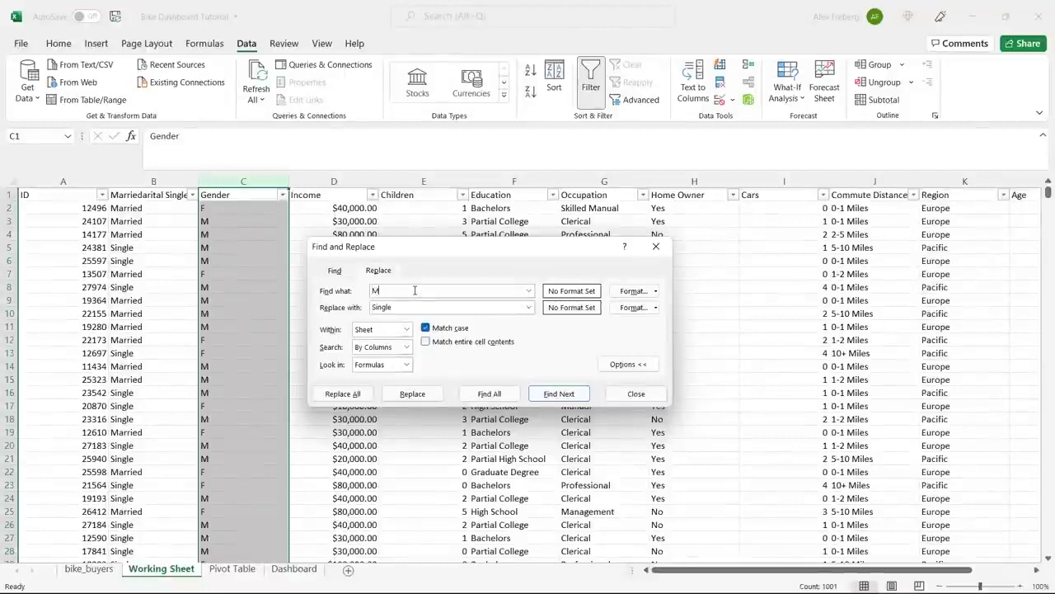
double_click(410, 305)
type("Ma")
left_click(342, 393)
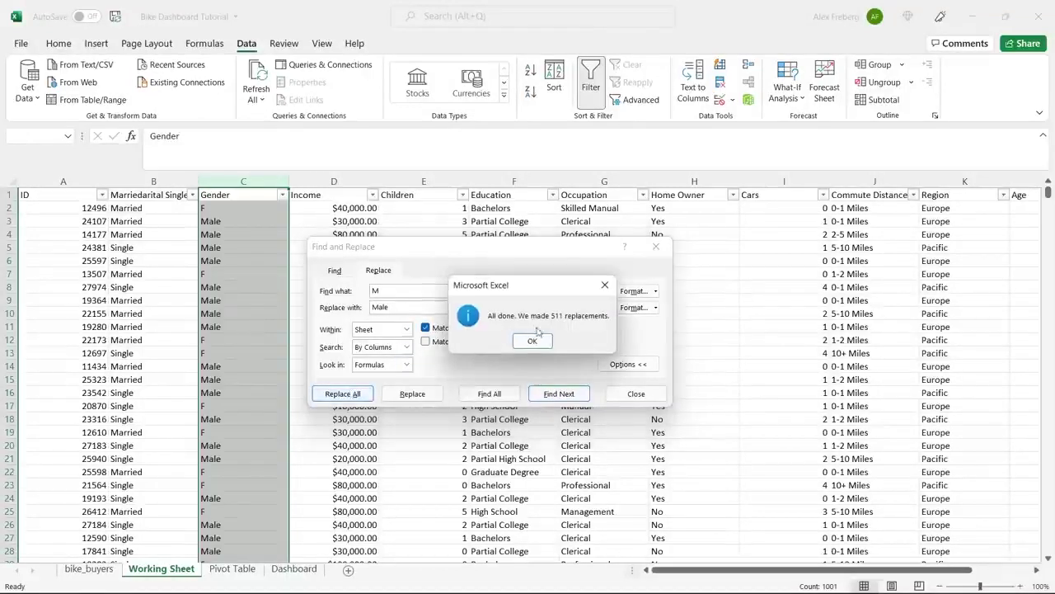
left_click(533, 339)
Step: Replace every F with Female in the Gender column and close Find and Replace
left_click(432, 290)
type("F")
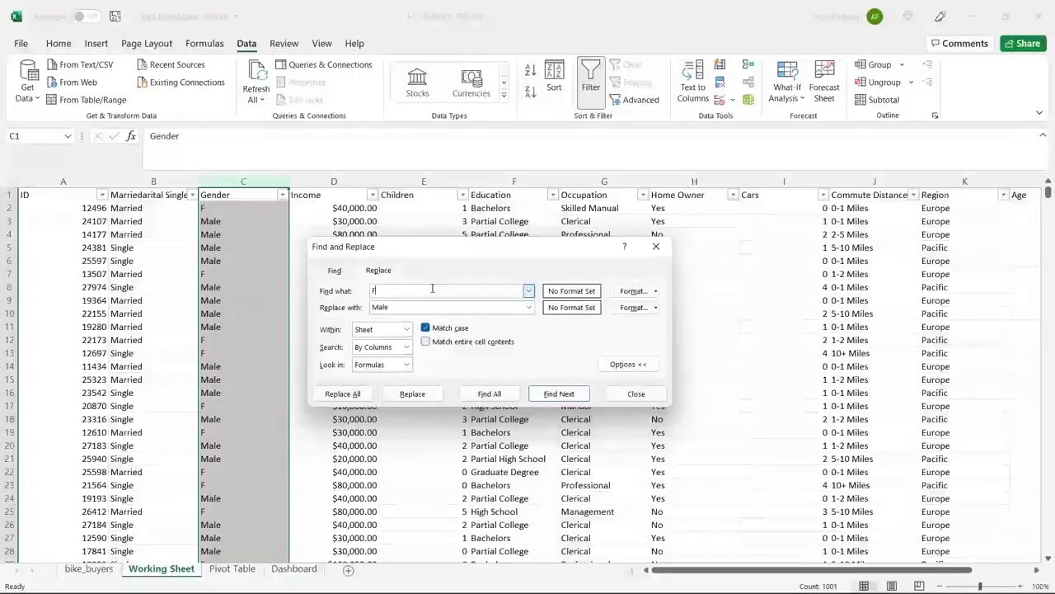
double_click(419, 306)
type("Fem")
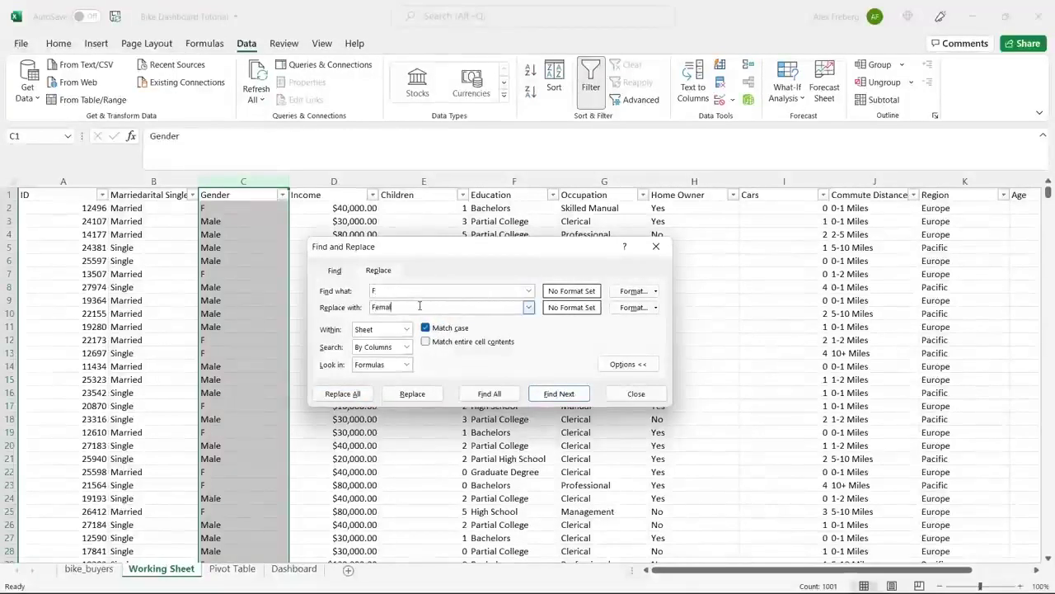
type("ale")
left_click(340, 392)
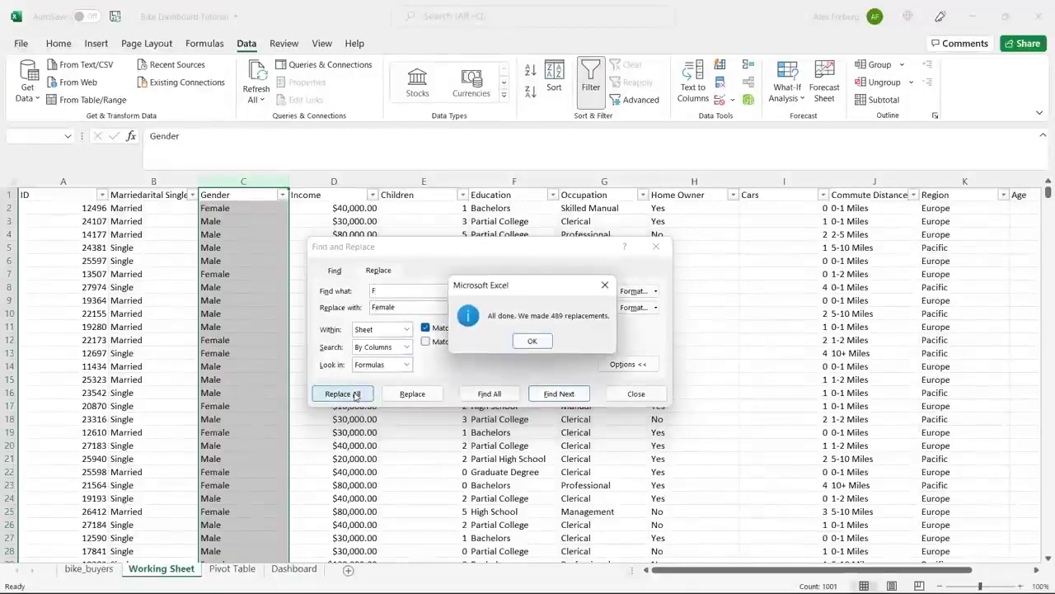
left_click(532, 339)
left_click(655, 245)
left_click(409, 284)
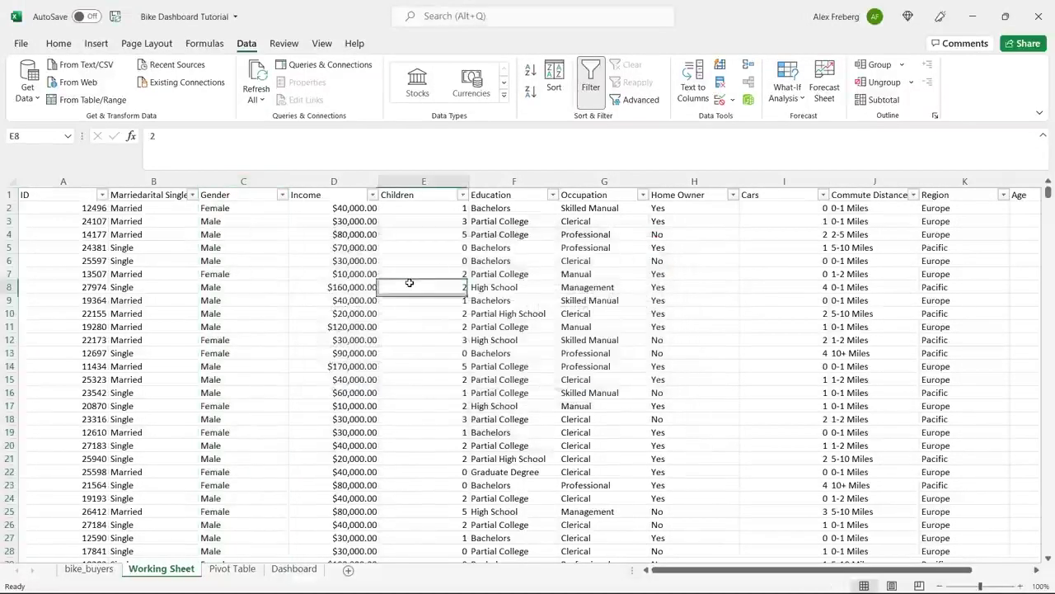
Step: Format the whole Income column as Currency with no decimal places
left_click(337, 180)
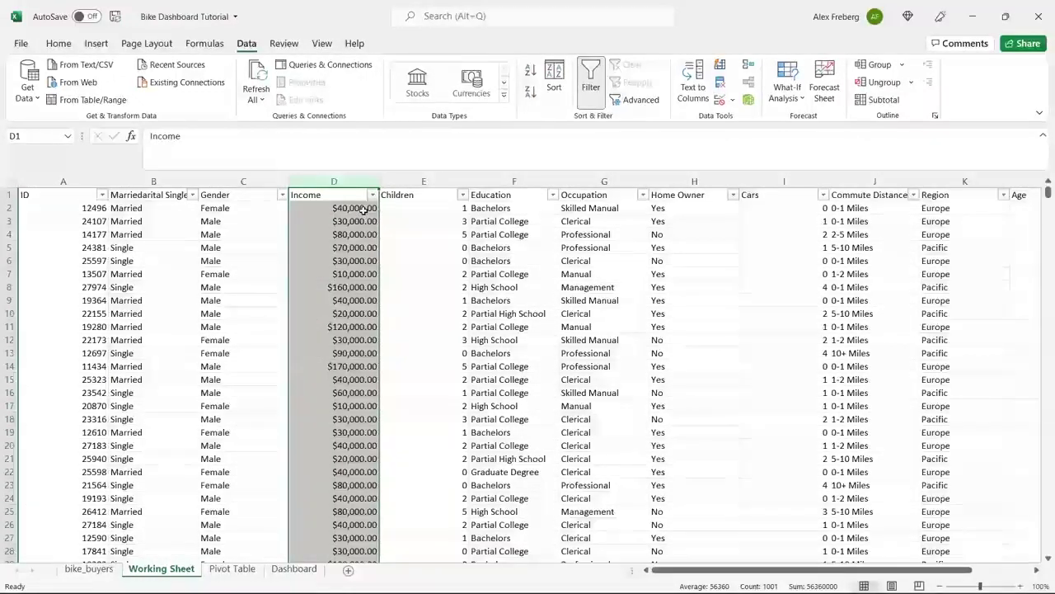
left_click(351, 217)
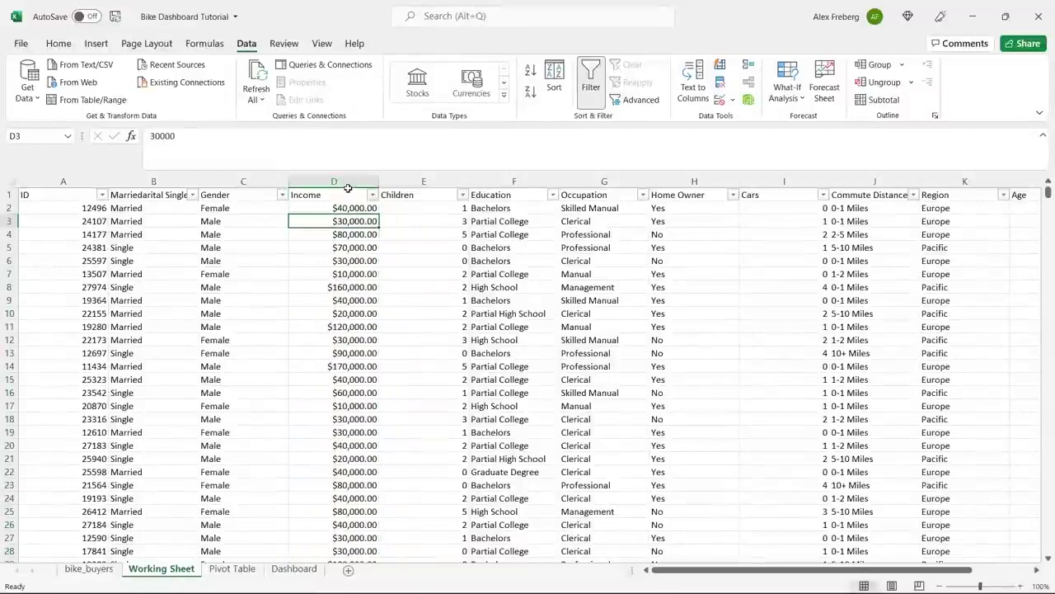
left_click(58, 43)
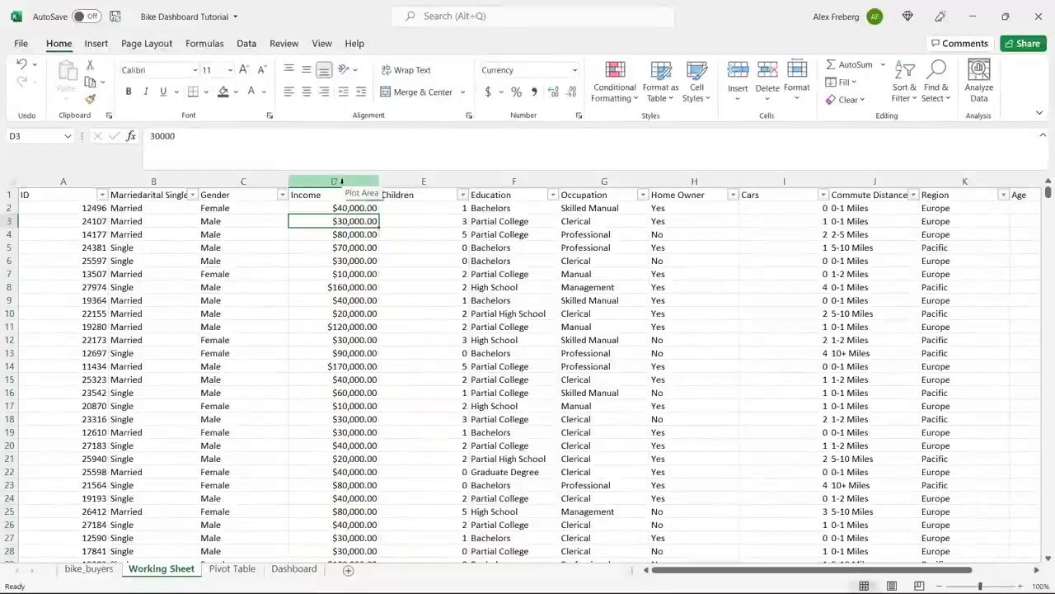
left_click(339, 185)
left_click(574, 70)
left_click(540, 161)
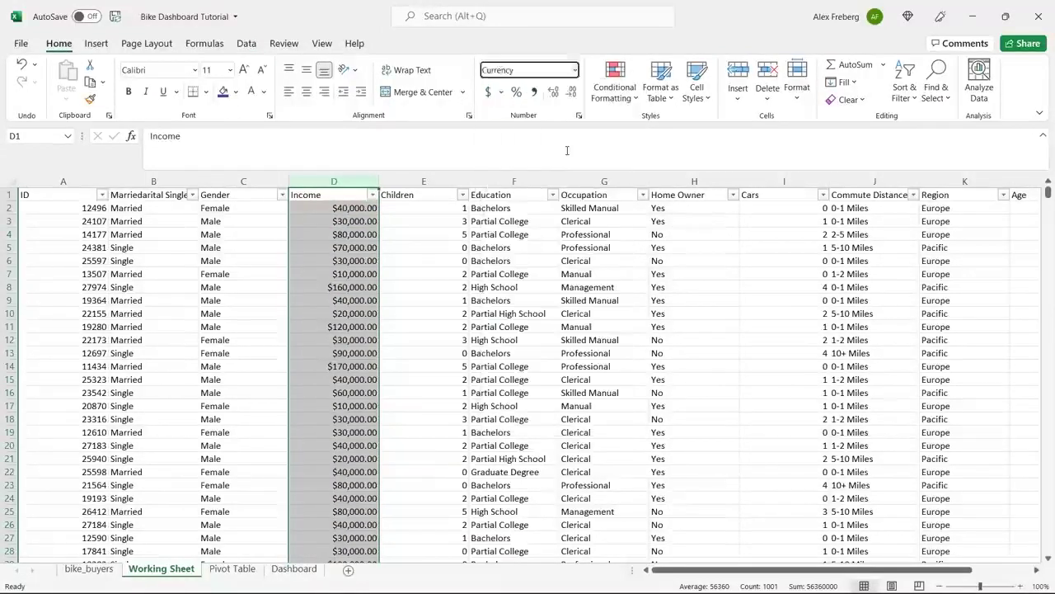
left_click(569, 93)
left_click(568, 93)
left_click(358, 212)
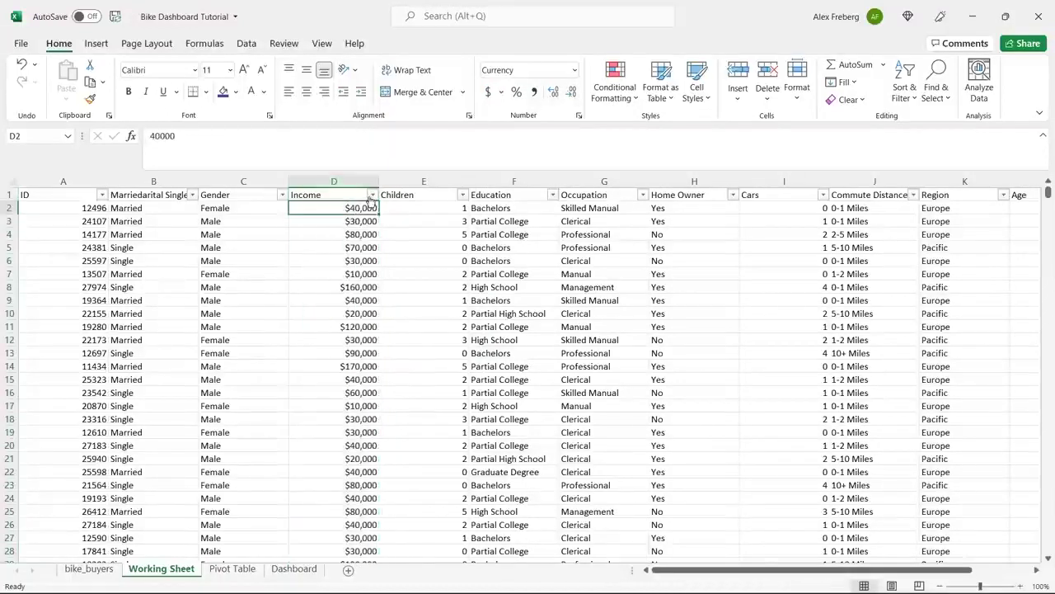
Step: Review the distinct filter values of the Income, Children, Education and Occupation columns without applying a filter
left_click(373, 194)
left_click_drag(367, 373, 383, 342)
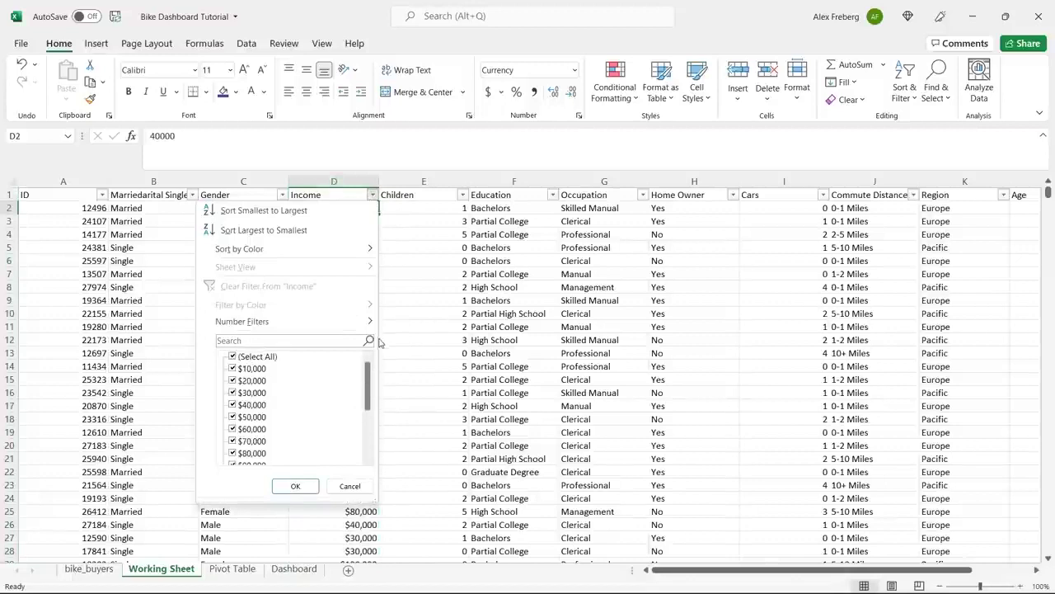
left_click(411, 280)
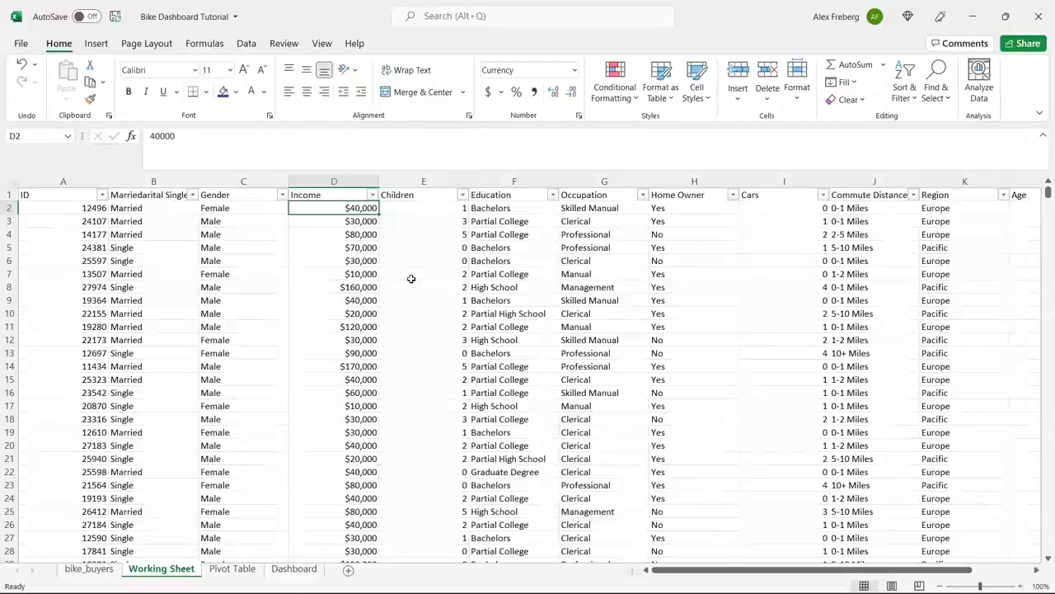
left_click(462, 194)
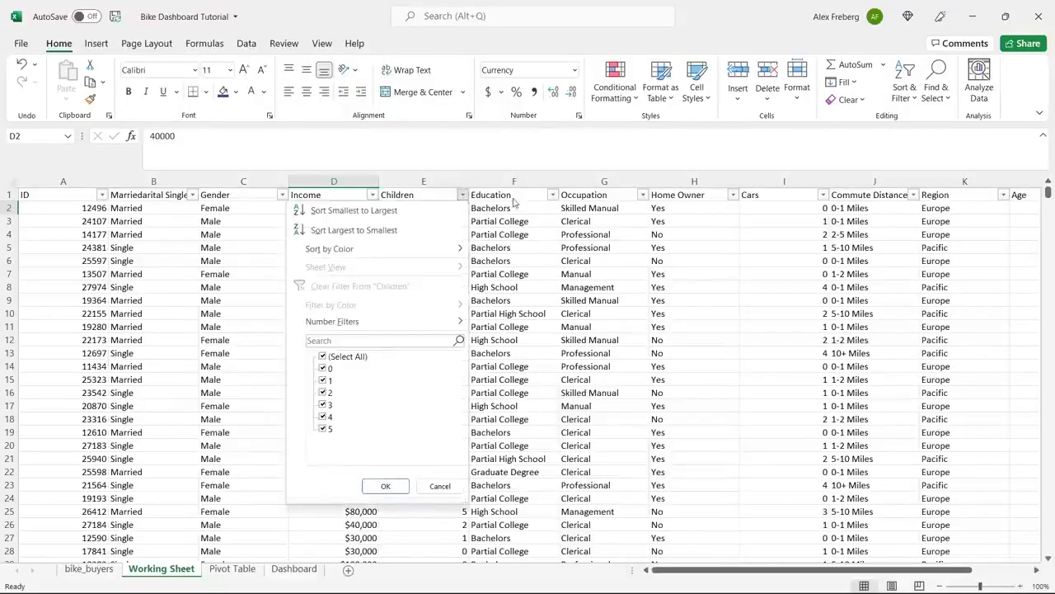
left_click(537, 207)
left_click(553, 195)
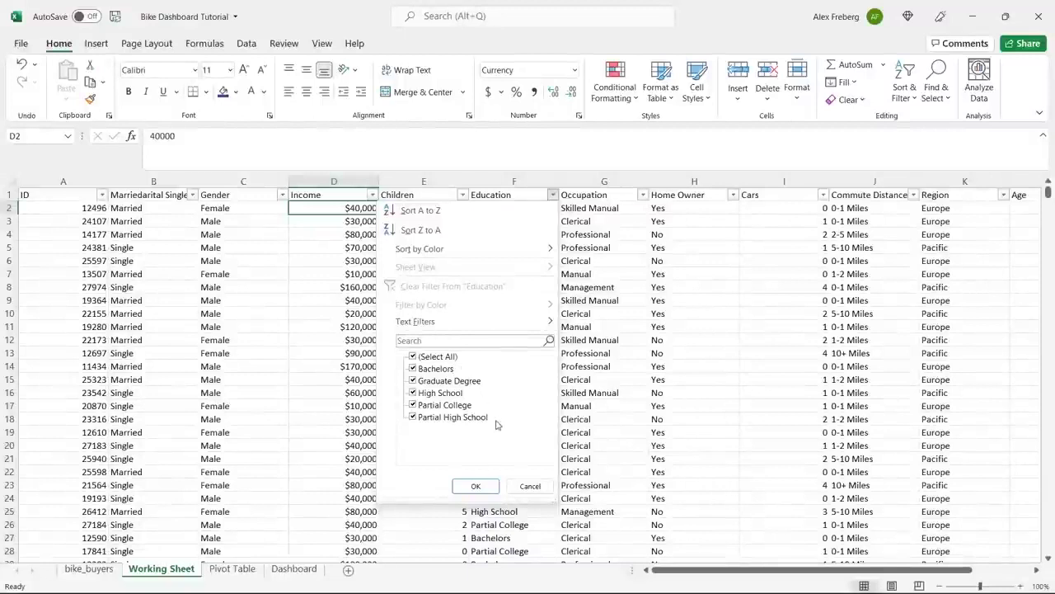
left_click(620, 277)
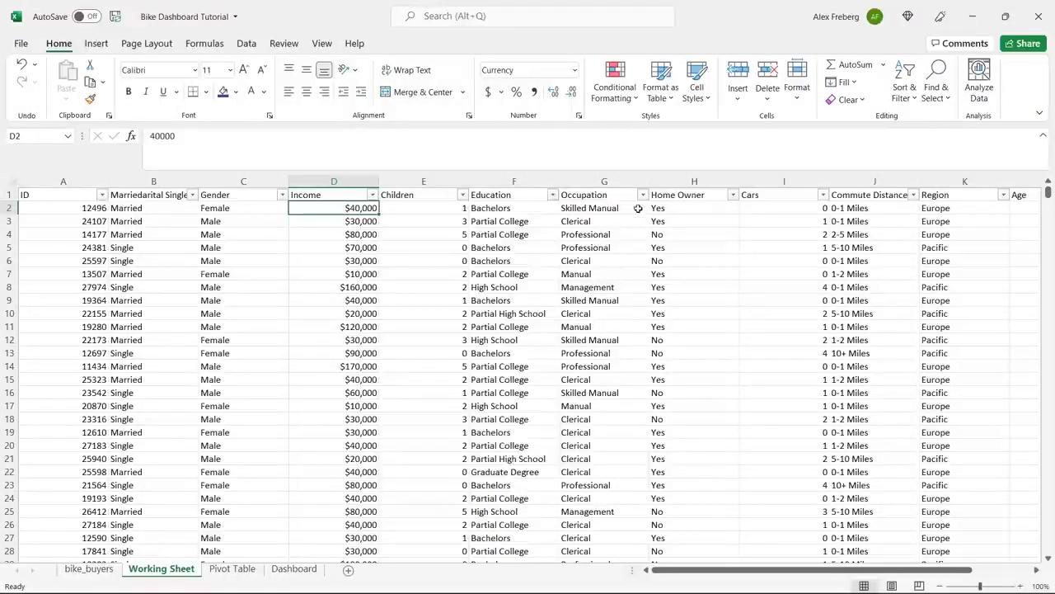
left_click(643, 196)
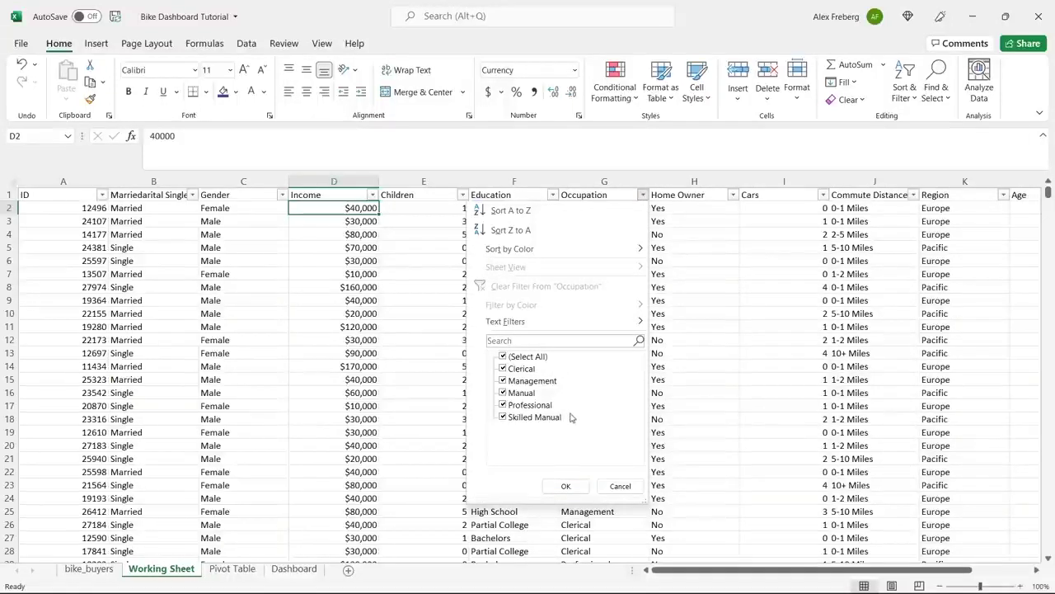
left_click(709, 237)
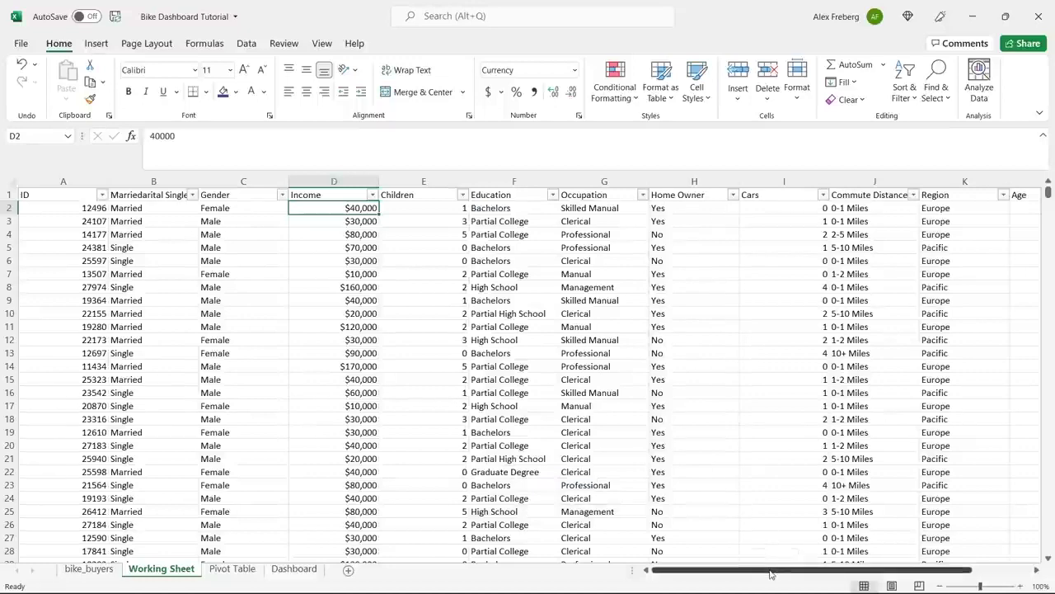
Step: Review the distinct filter values of the Home Owner, Cars and Commute Distance columns without applying a filter
scroll(771, 569, "right", 2)
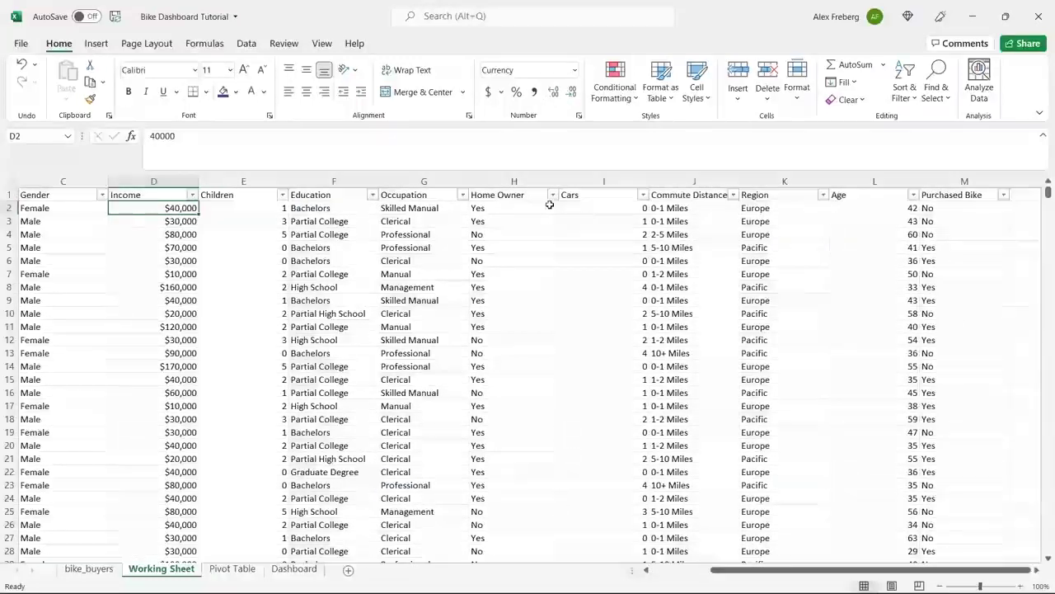
left_click(553, 196)
left_click(630, 253)
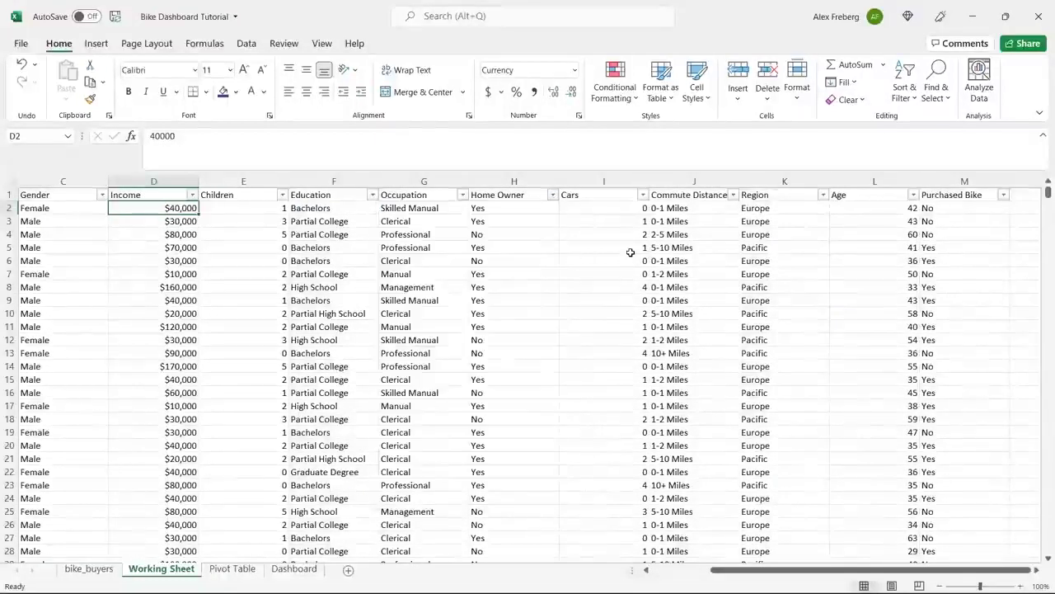
left_click(643, 196)
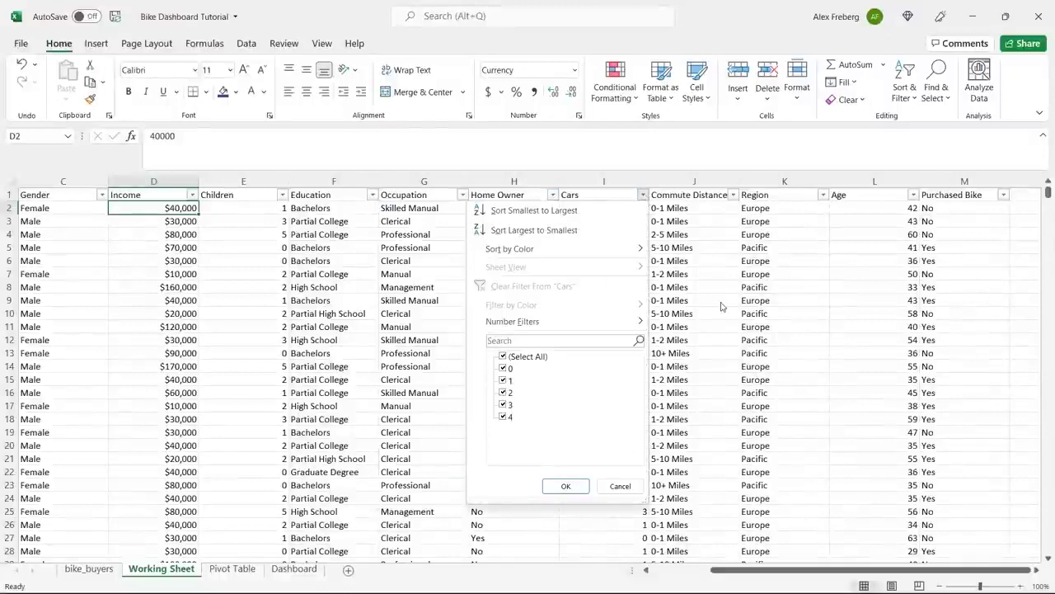
left_click(704, 248)
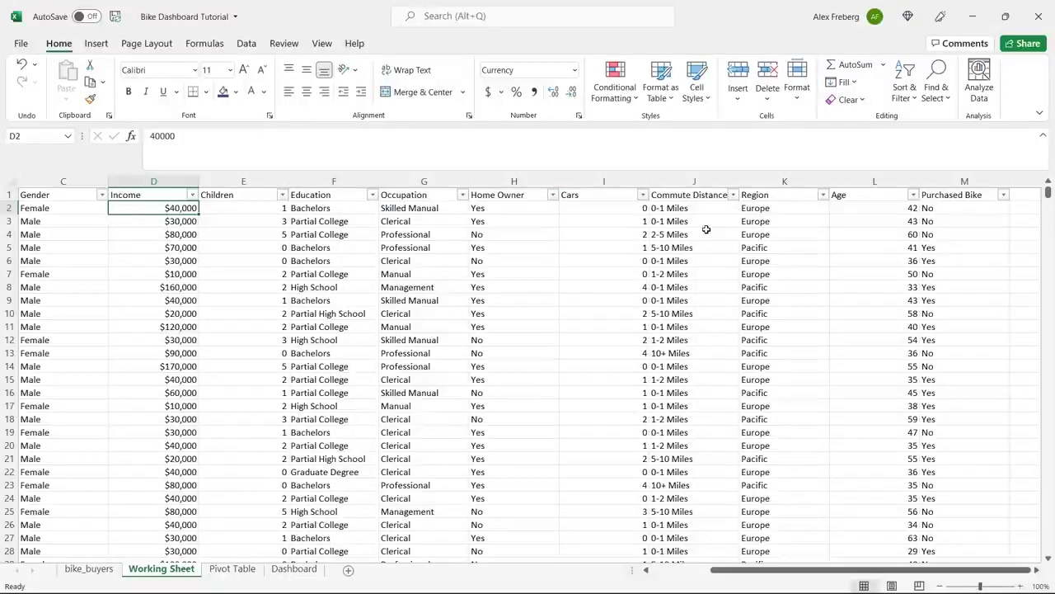
left_click(732, 195)
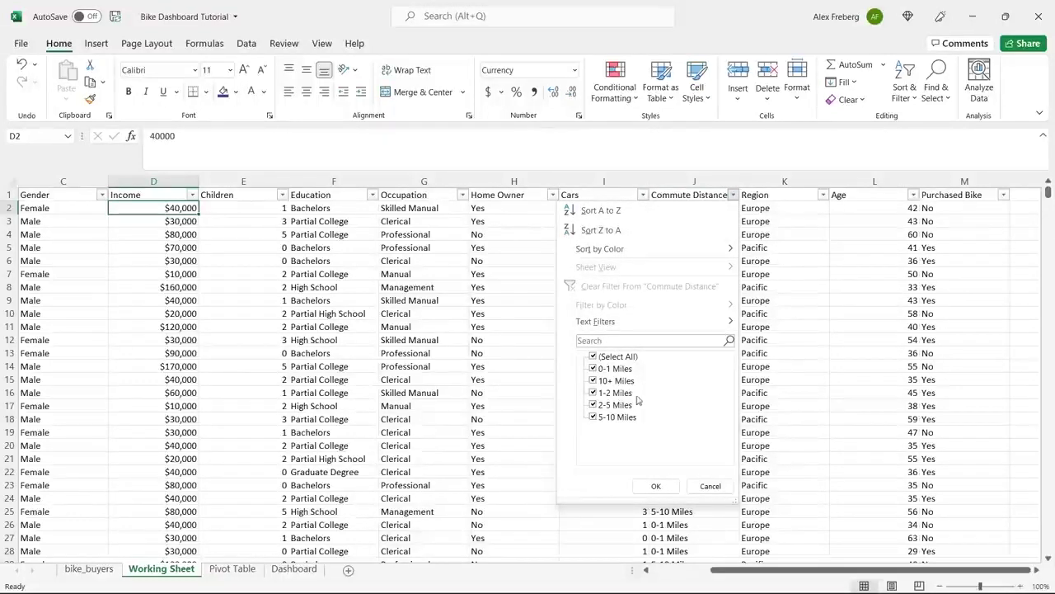
left_click(710, 486)
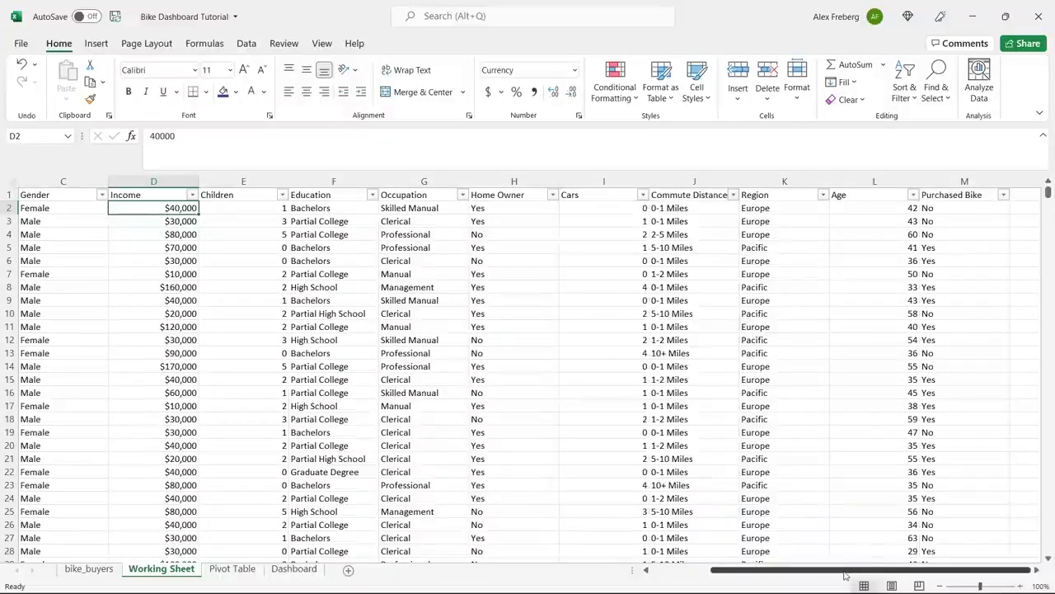
Step: Review the distinct filter values of the Region and Age columns without applying a filter
left_click(1036, 570)
left_click(1036, 569)
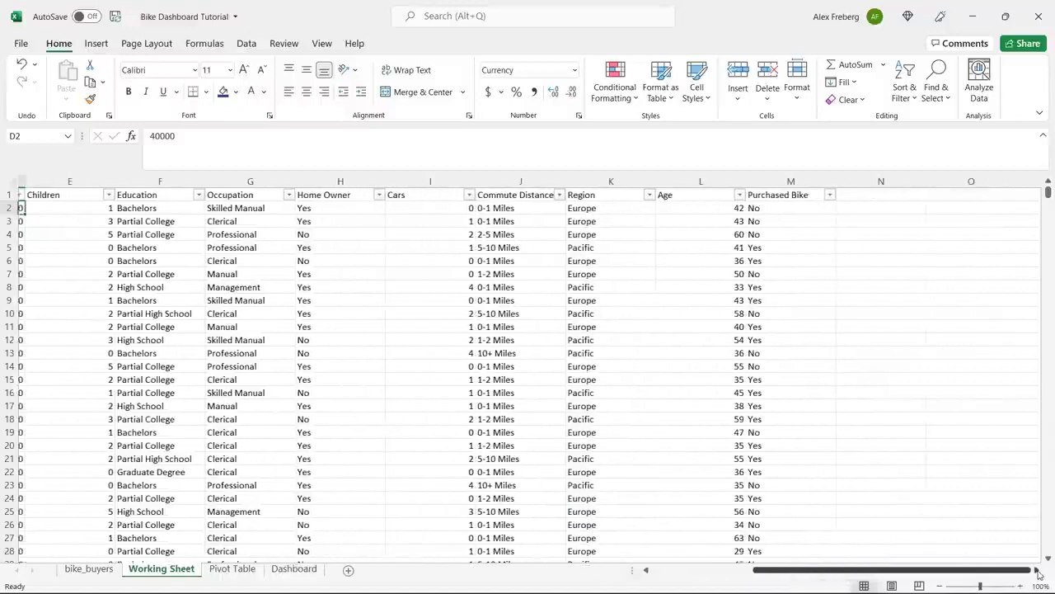
left_click(642, 194)
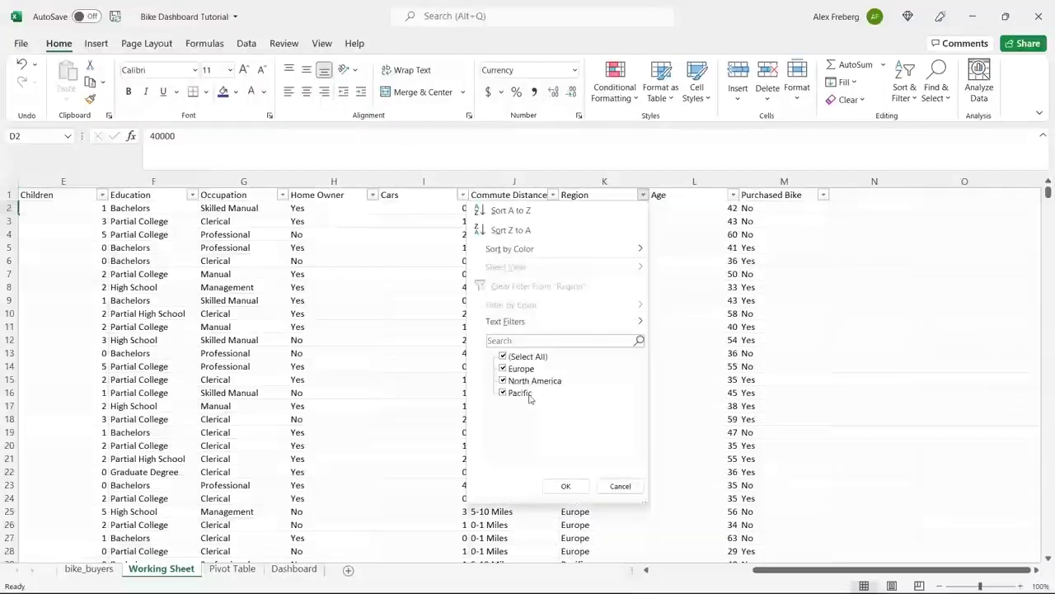
left_click(715, 240)
left_click(732, 195)
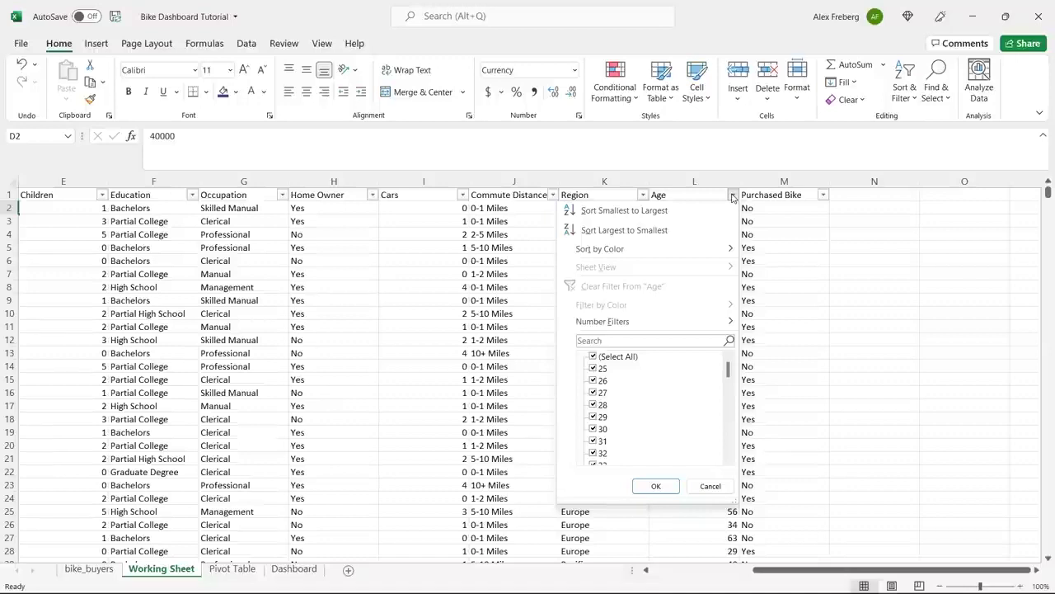
left_click(710, 485)
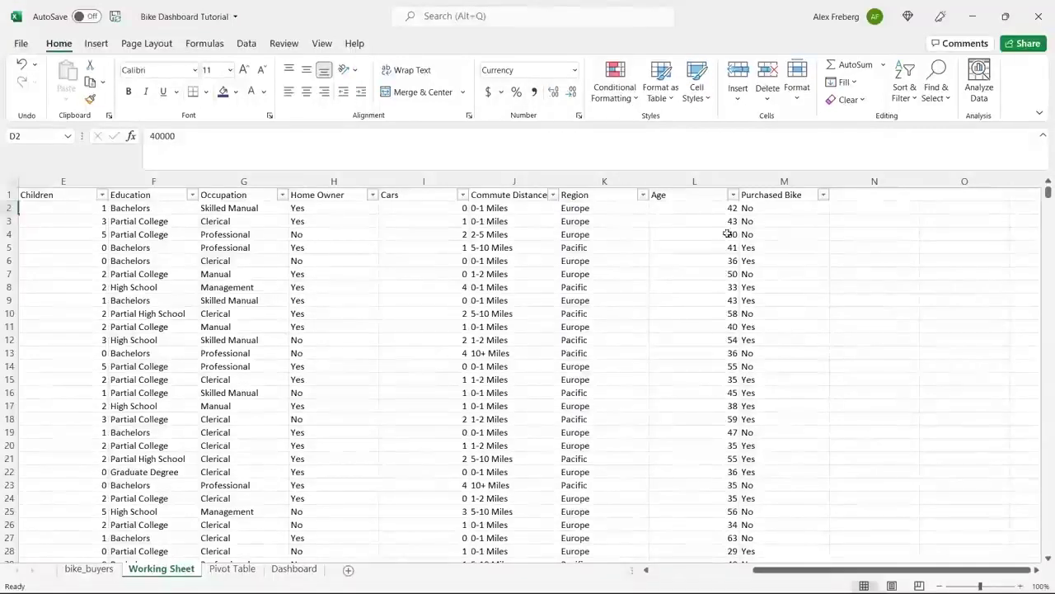
left_click(733, 196)
mouse_move(728, 372)
left_mouse_down()
mouse_move(729, 458)
mouse_move(729, 370)
left_mouse_up()
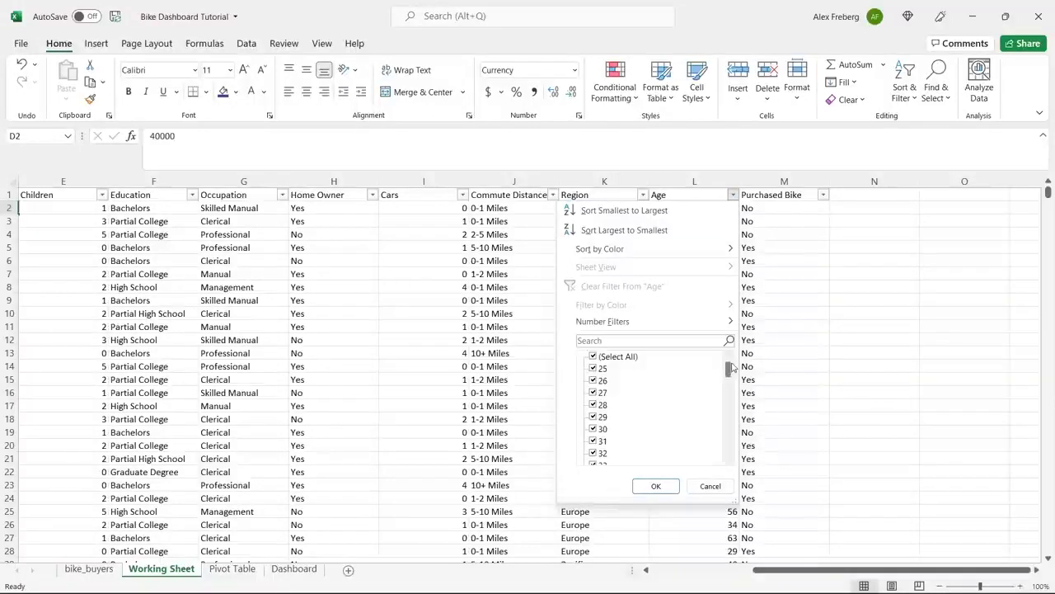
left_click(710, 485)
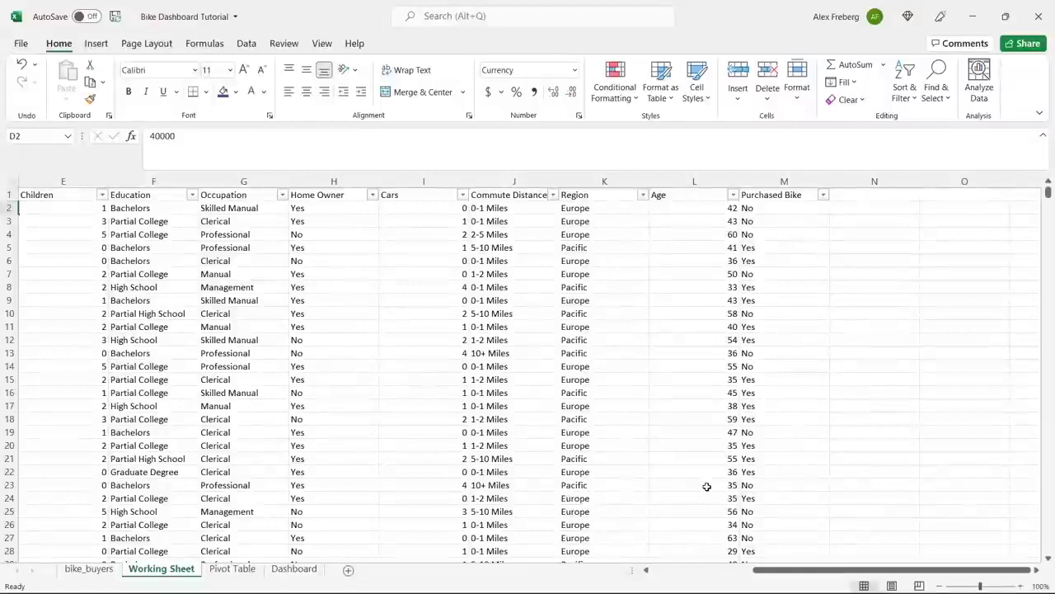
Step: Insert a new column between Age and Purchased Bike and give it the header Age Brackets
left_click(706, 487)
key("ctrl+Up")
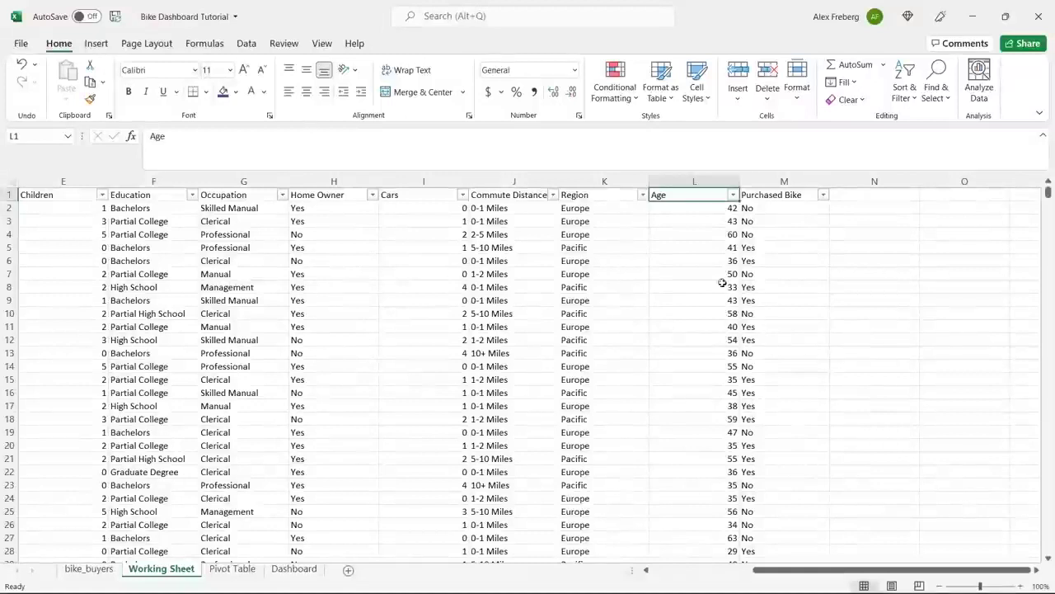
right_click(775, 181)
left_click(804, 300)
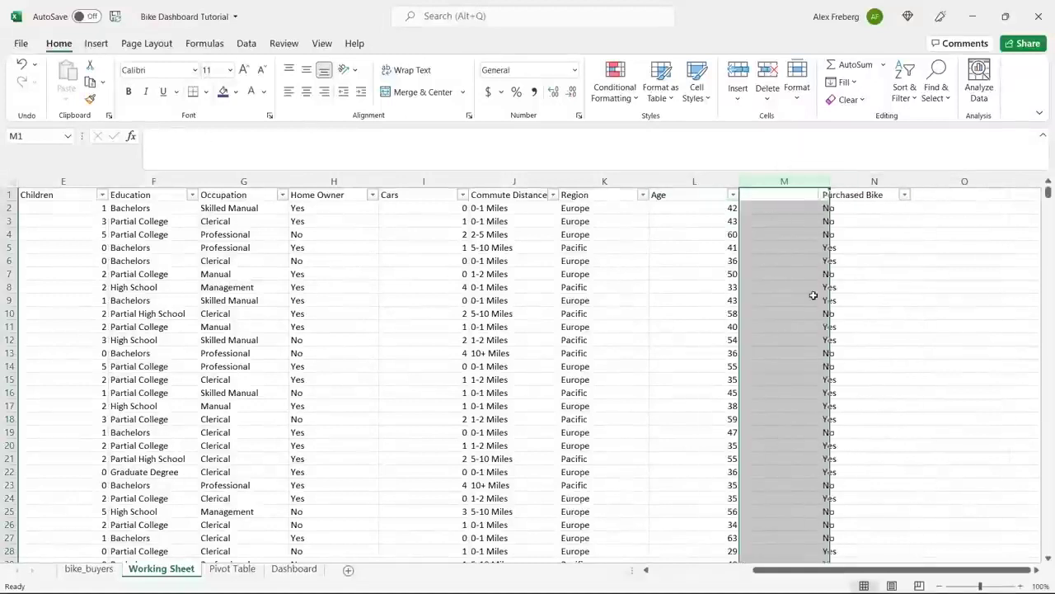
left_click(778, 195)
type("Age Brackets")
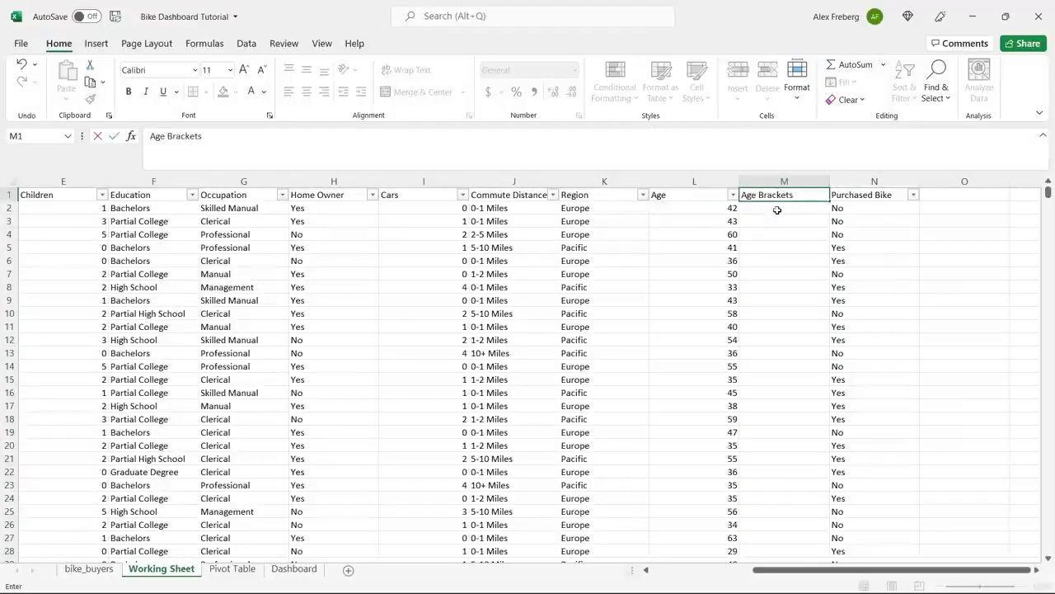
Step: Enter the formula =IF(L2>31,"Adolescent","Invalid") in cell M2 of the Age Brackets column and reselect that cell
left_click(779, 210)
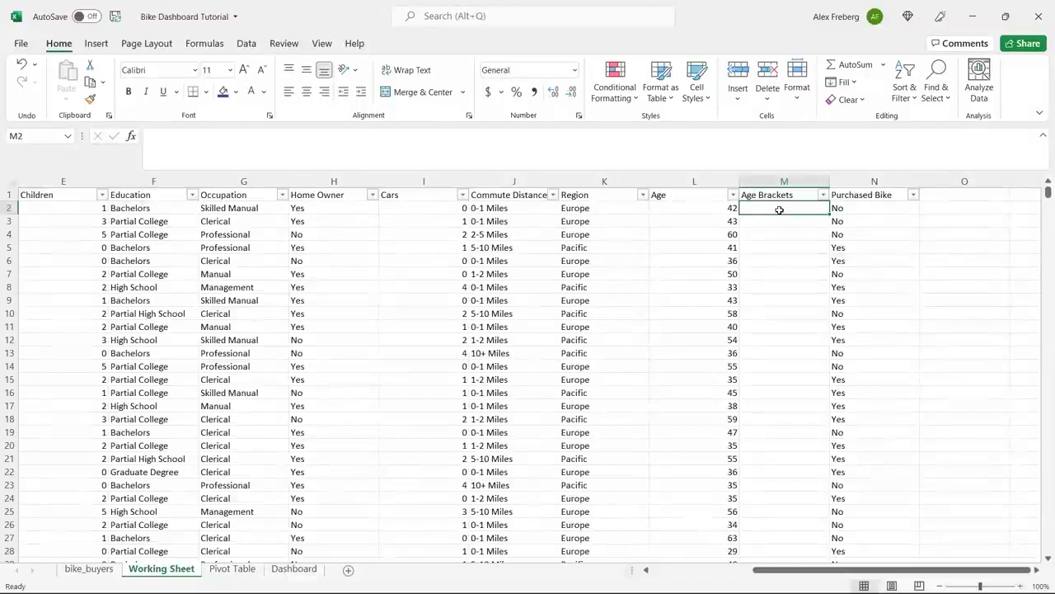
left_click(772, 146)
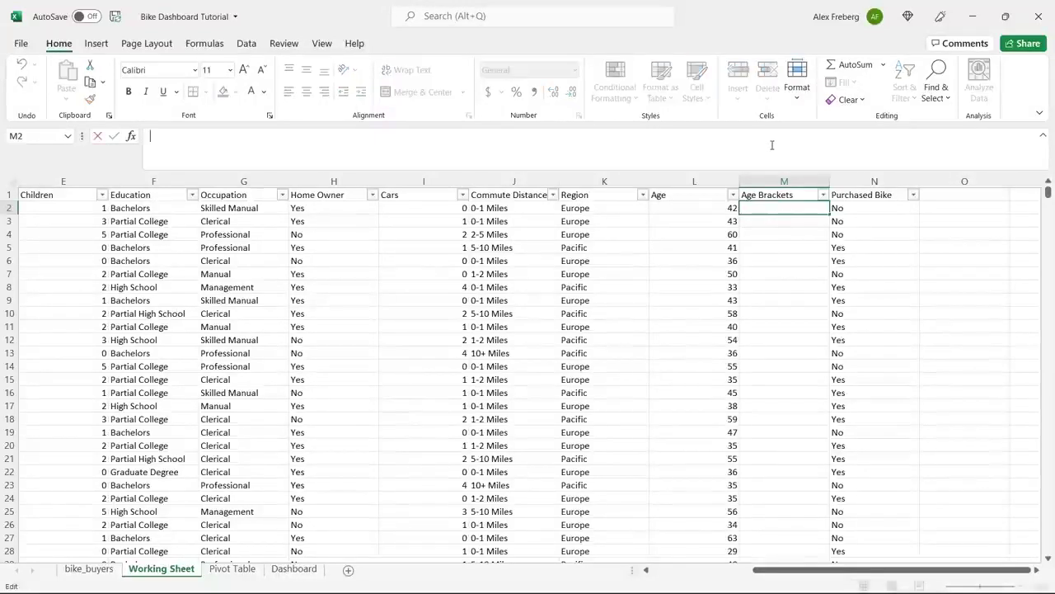
type("=")
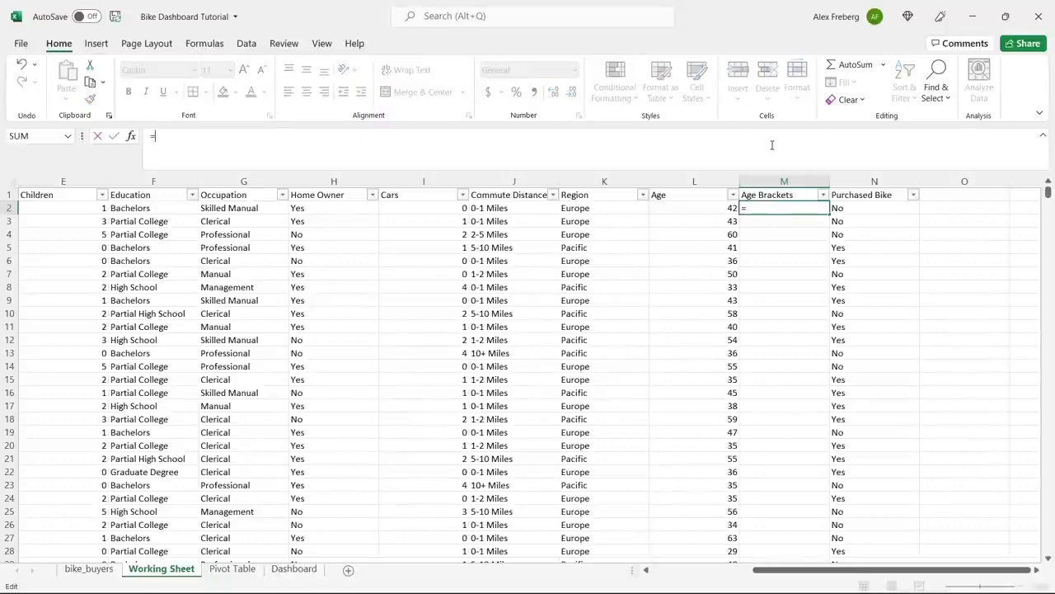
type("IF")
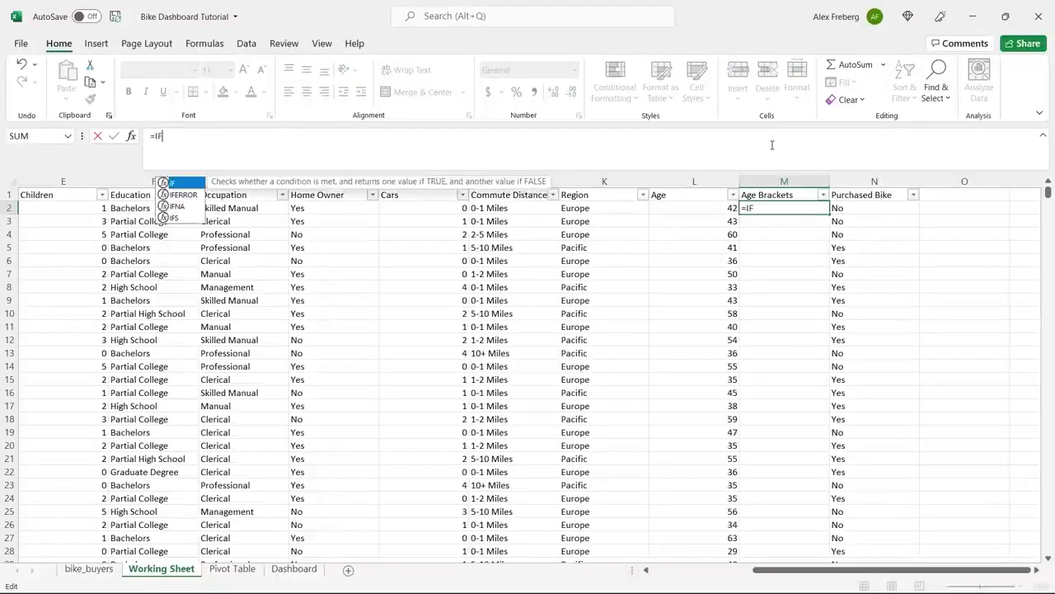
type("(")
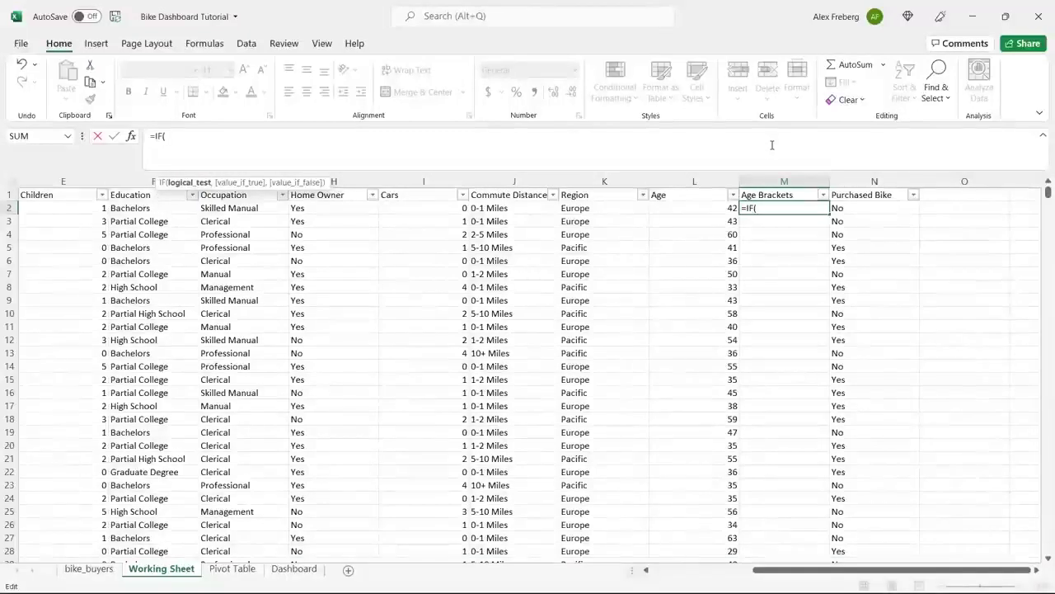
left_click(701, 208)
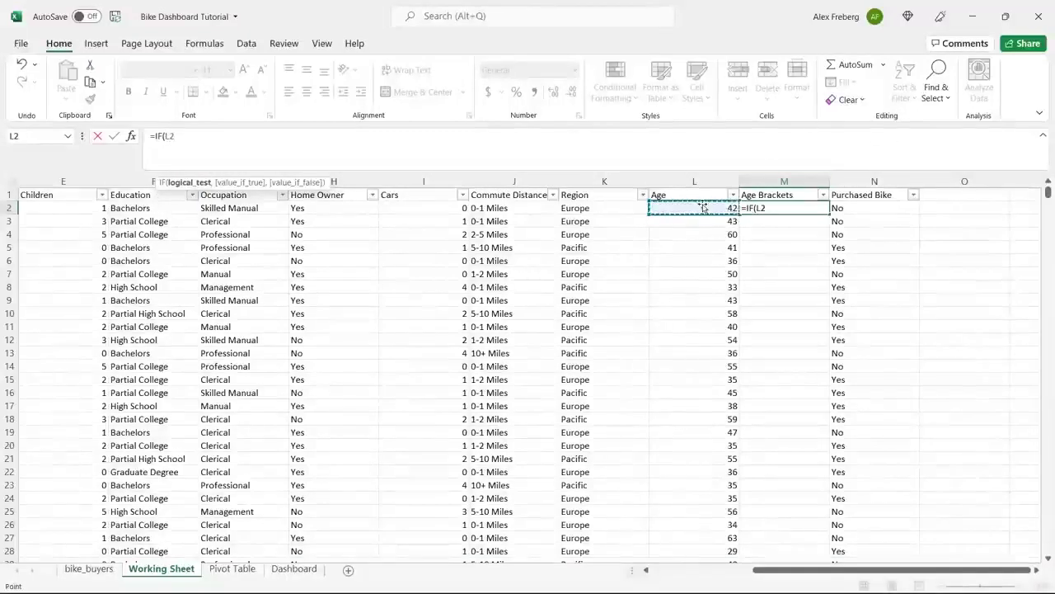
left_click(621, 138)
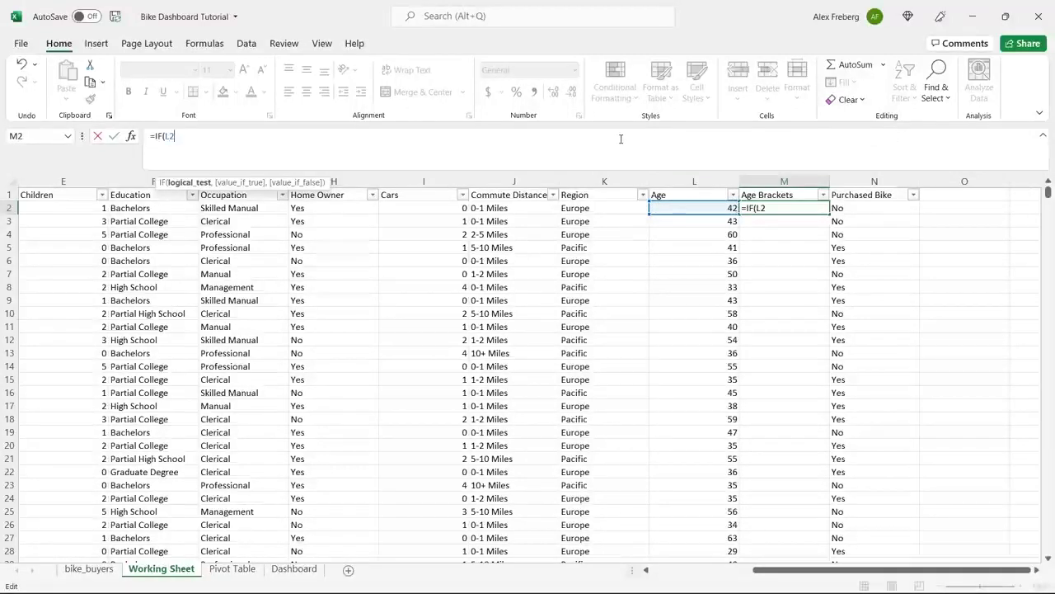
type(">31")
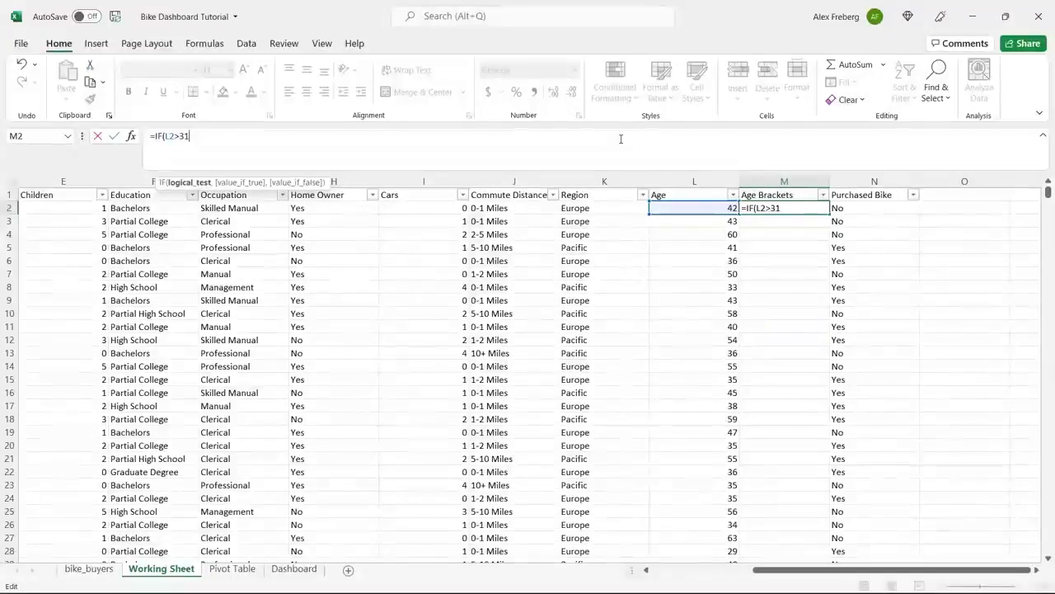
type(",")
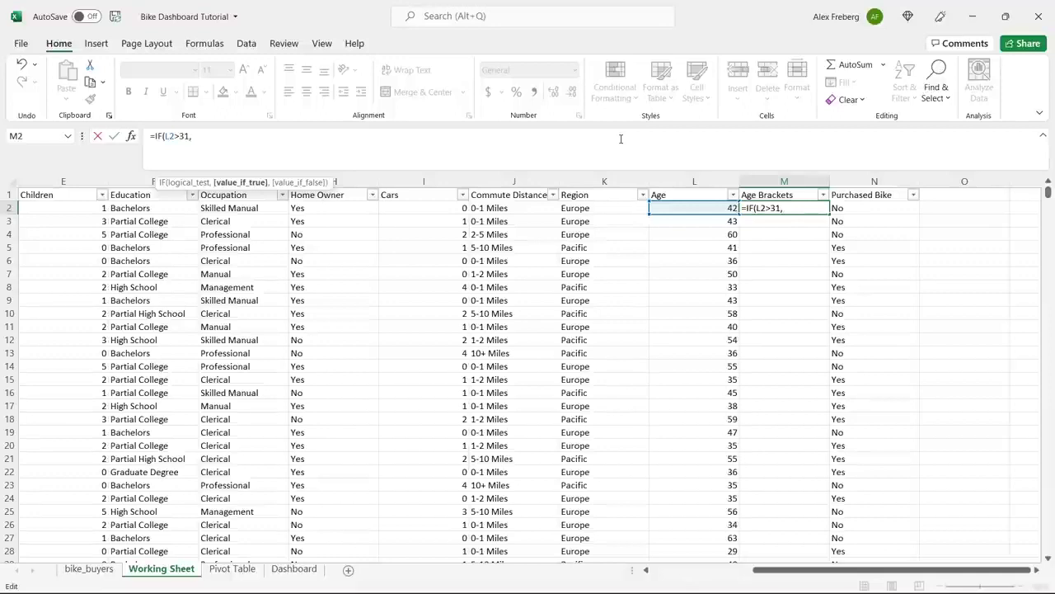
type("\"Adolescent\"")
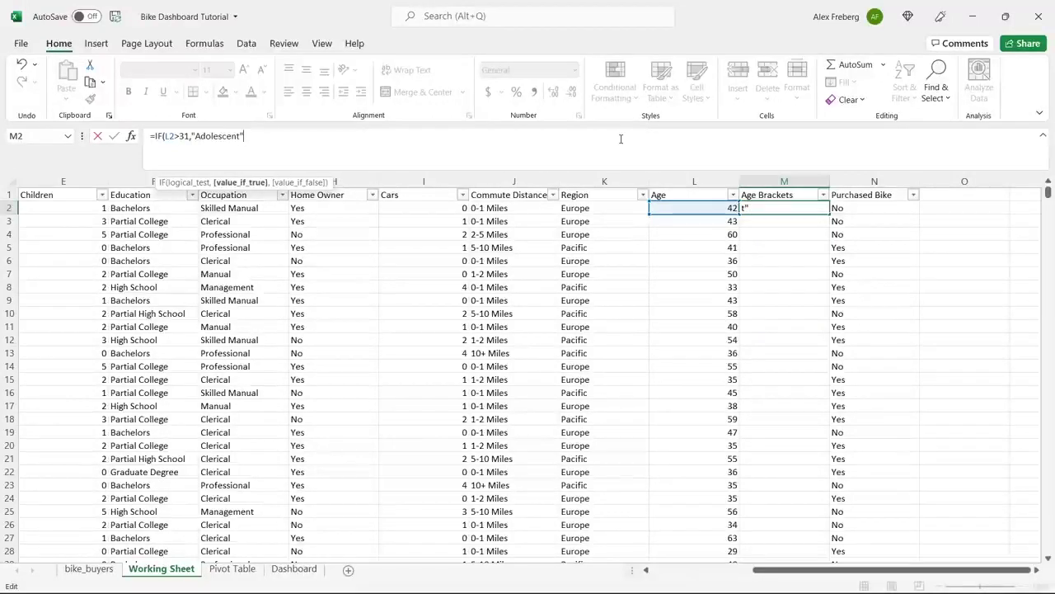
type(",\"Invli")
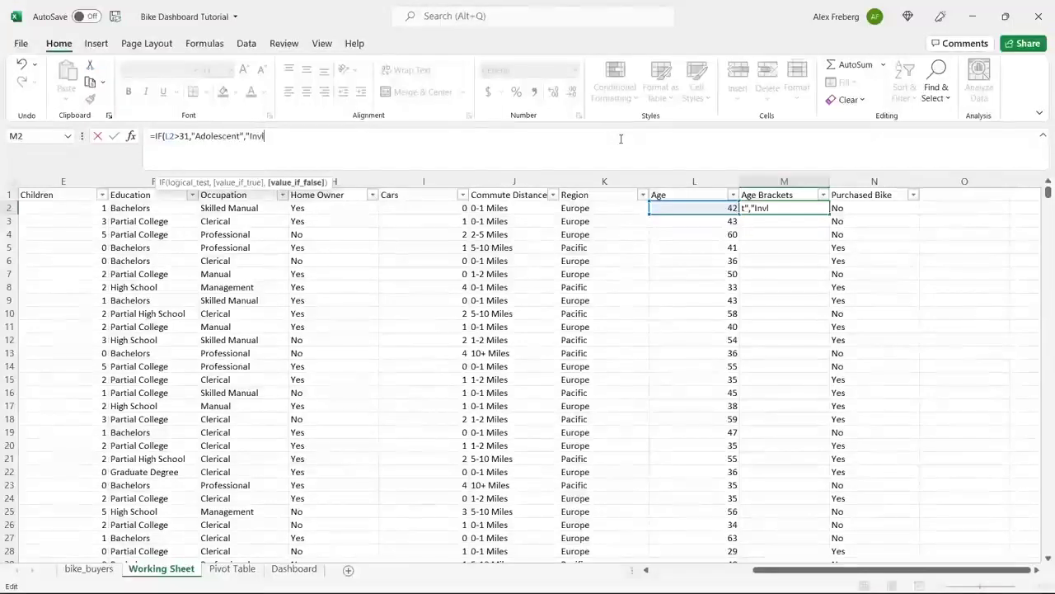
key("BackSpace")
key("BackSpace")
type("alid\")")
key("Return")
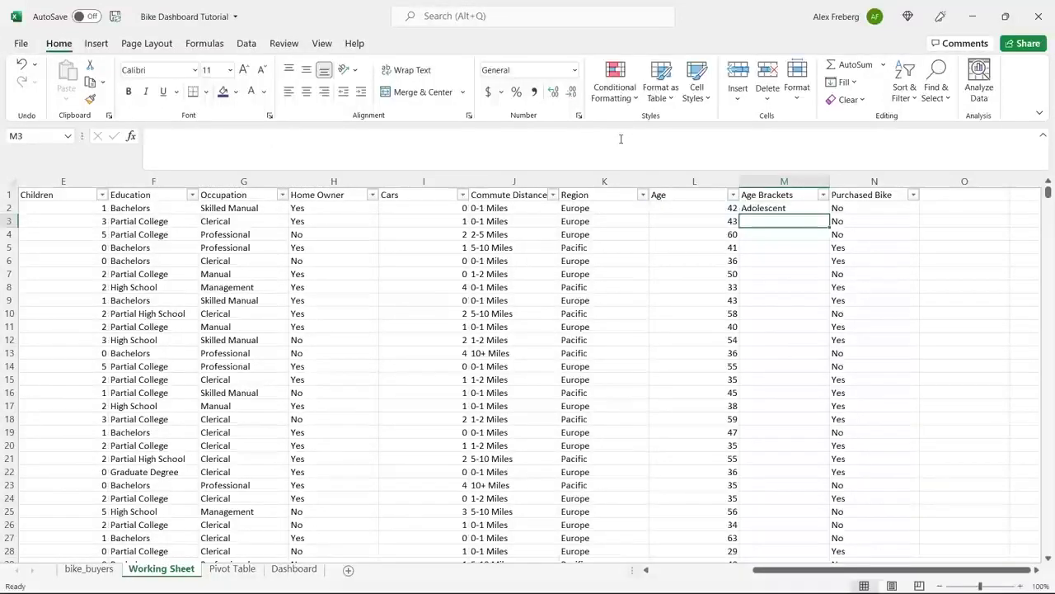
left_click(826, 210)
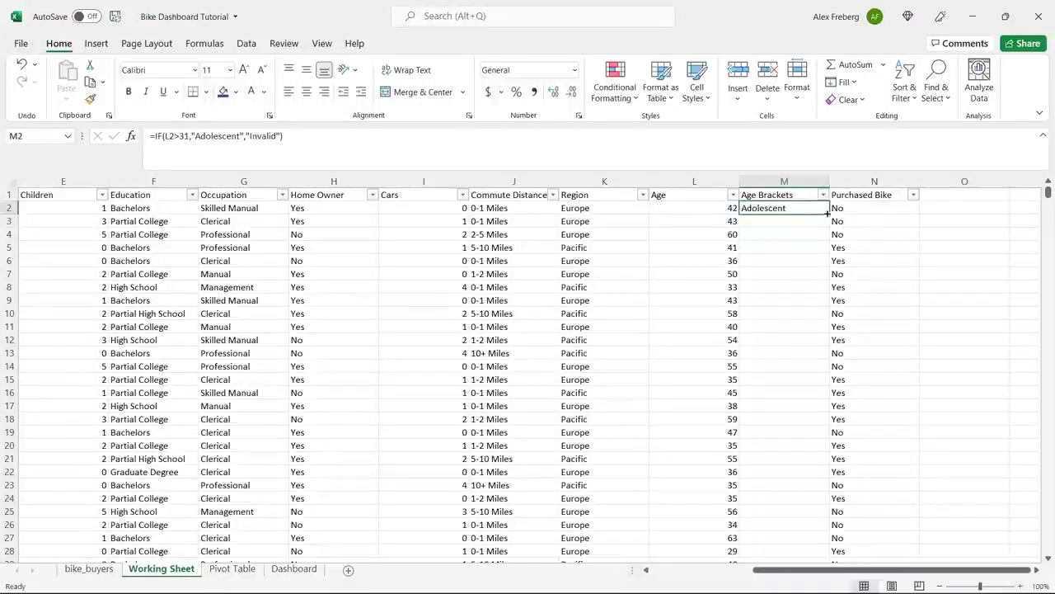
Step: Fill the formula in M2 down the entire Age Brackets column and check it against the ages
double_click(828, 214)
left_click(751, 242)
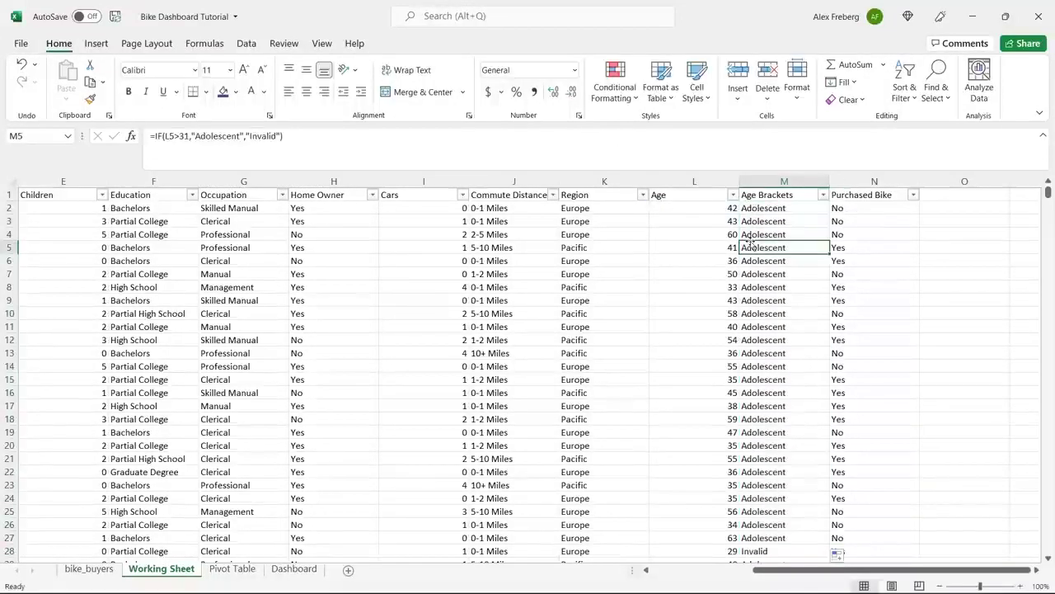
left_click(715, 209)
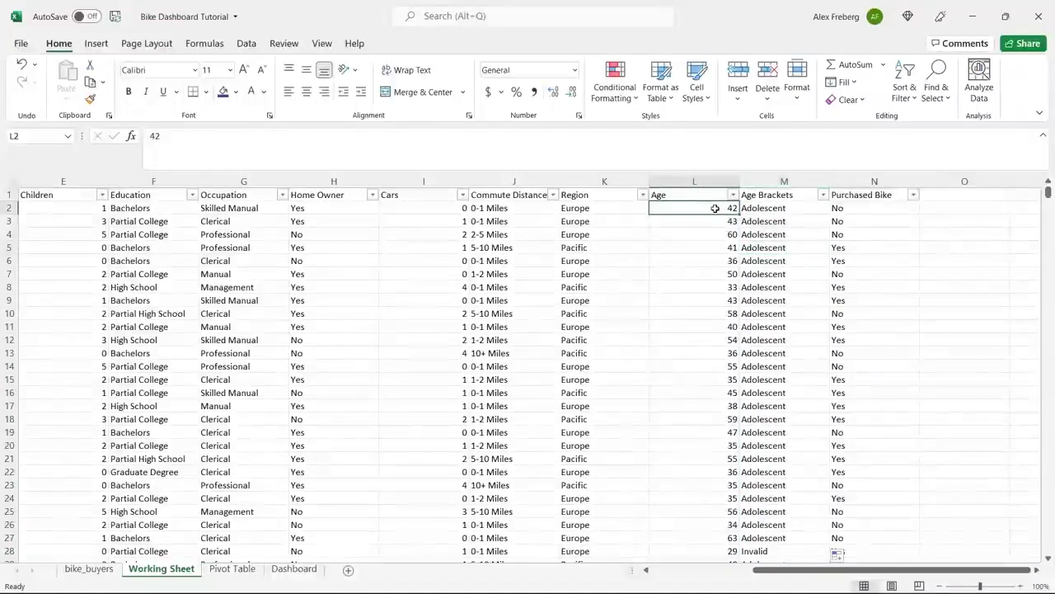
Step: Correct the comparison in M2 so the formula reads =IF(L2<31,"Adolescent","Invalid"), and fill it down the Age Brackets column
left_click(769, 208)
left_click(202, 138)
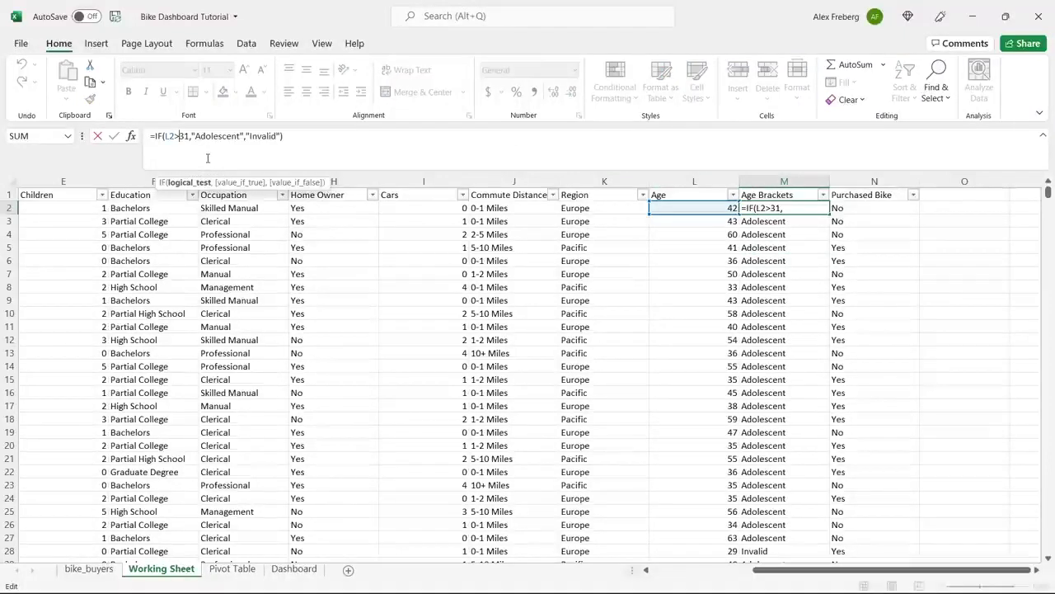
key("BackSpace")
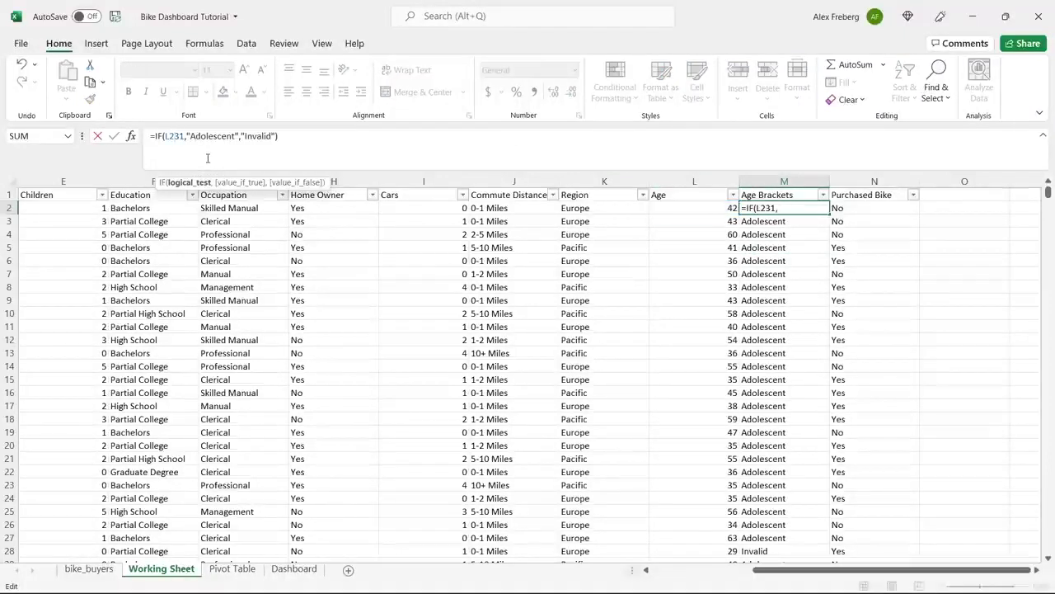
type("<")
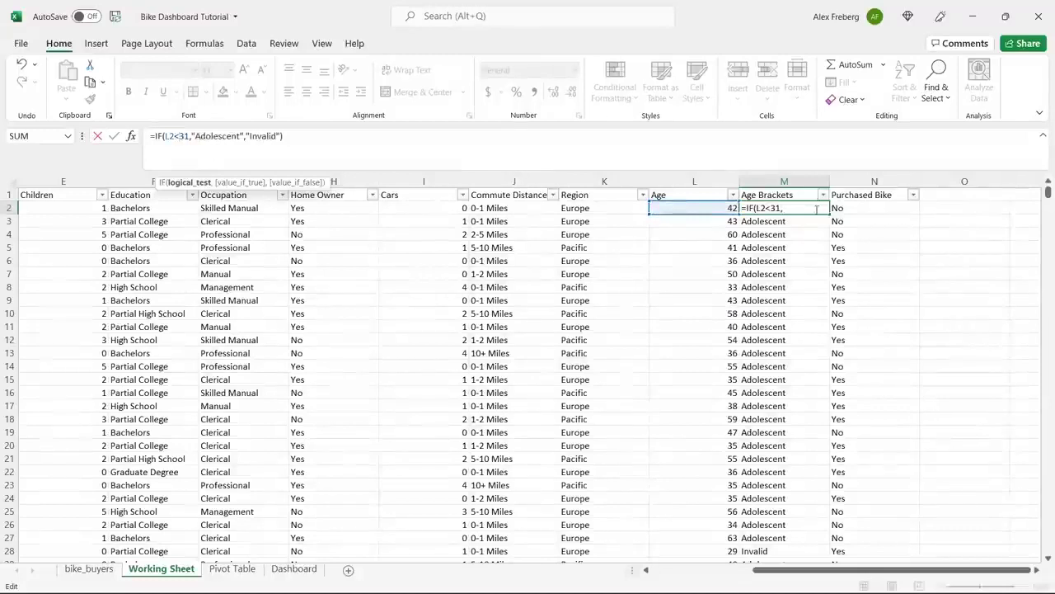
key("Return")
left_click(816, 208)
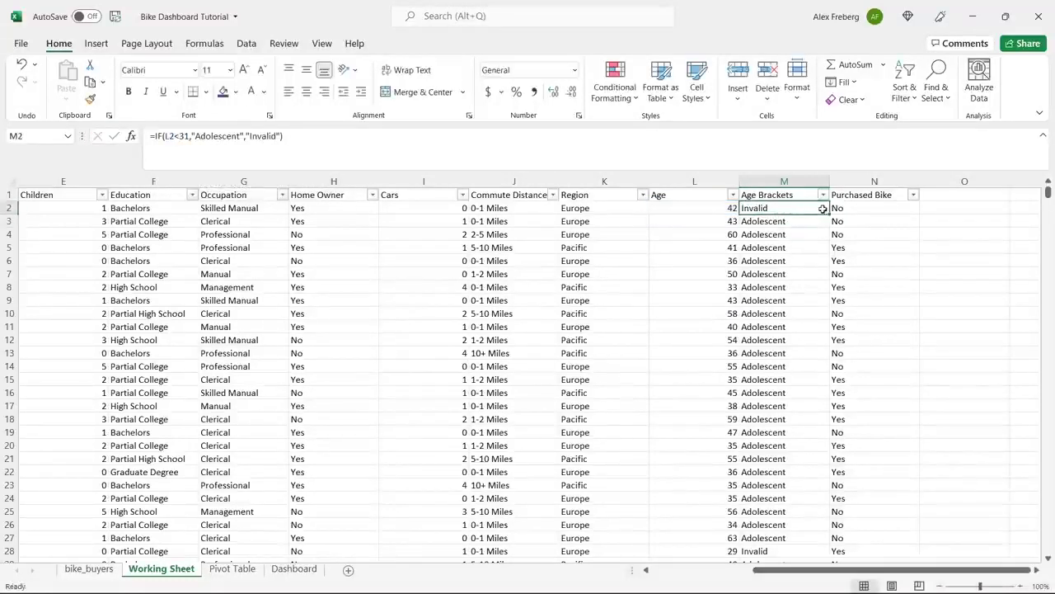
double_click(823, 210)
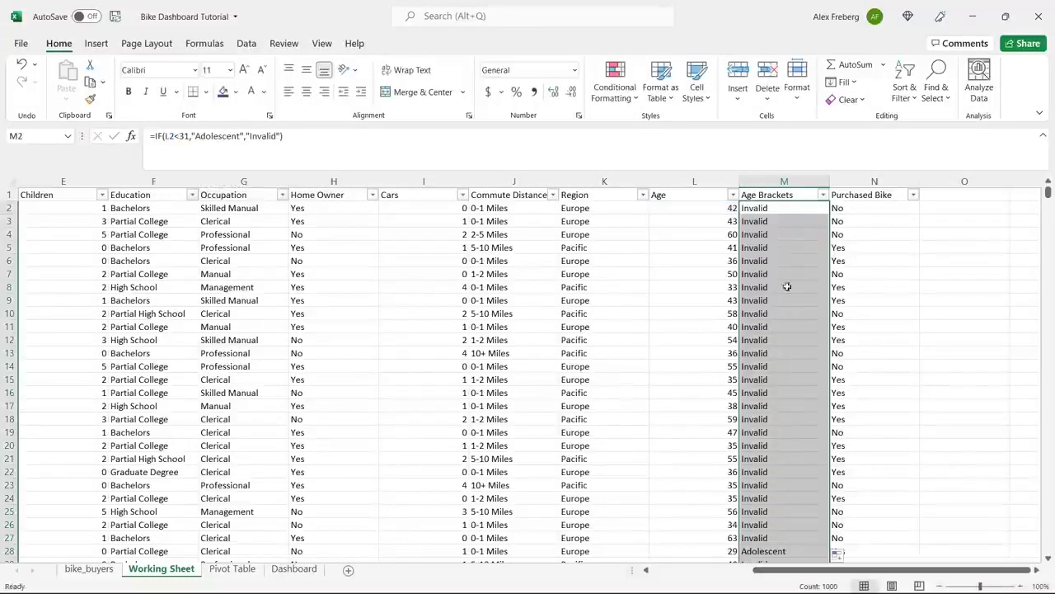
Step: Compare the assigned age brackets with the ages in rows 28 to 34, including the row for age 31
left_click(775, 352)
scroll(775, 353, "down", 4)
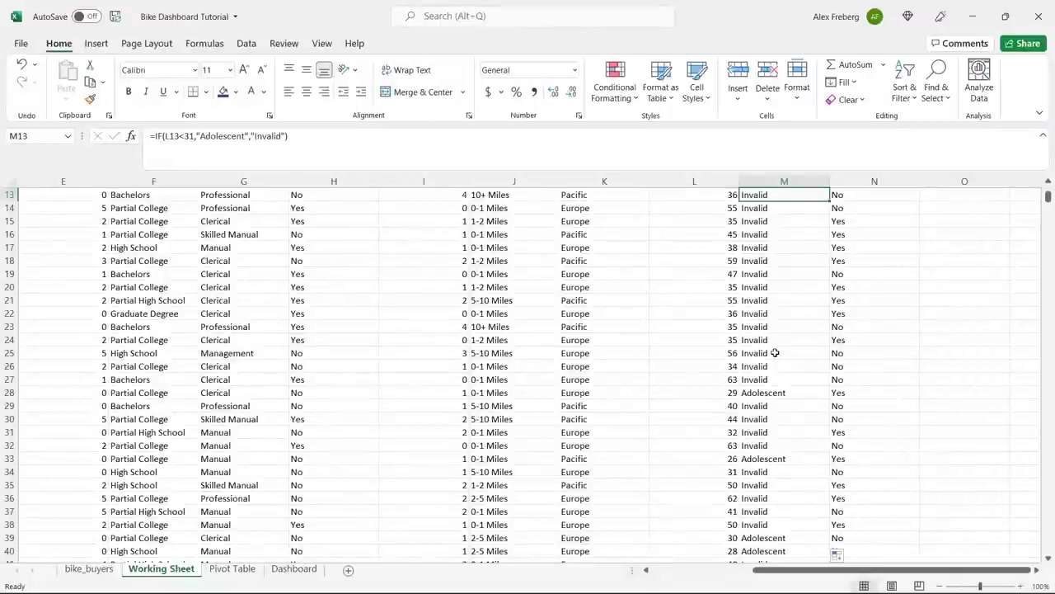
left_click(726, 471)
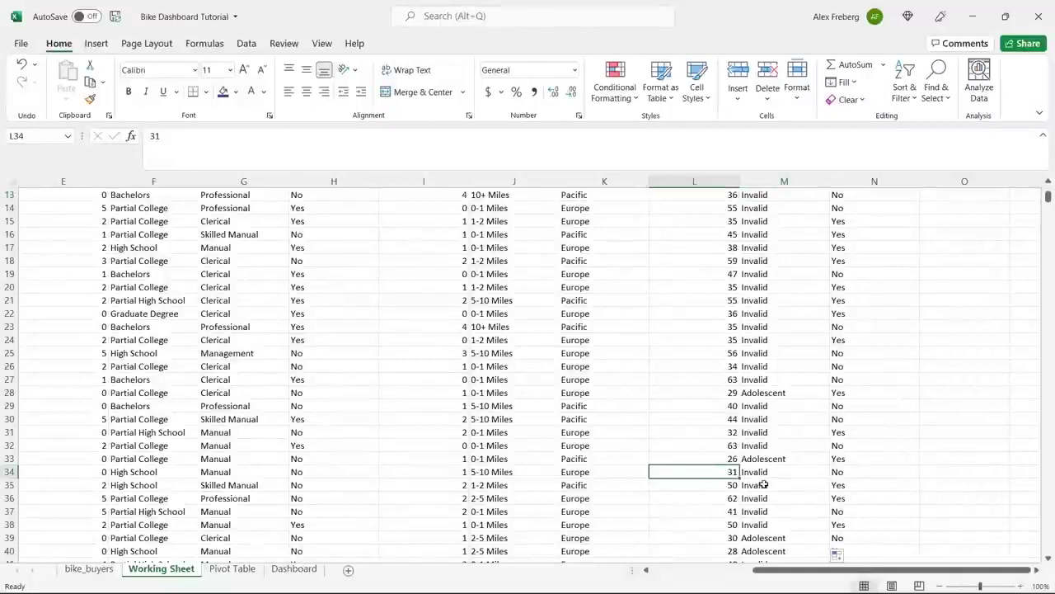
left_click(759, 472)
left_click(751, 459)
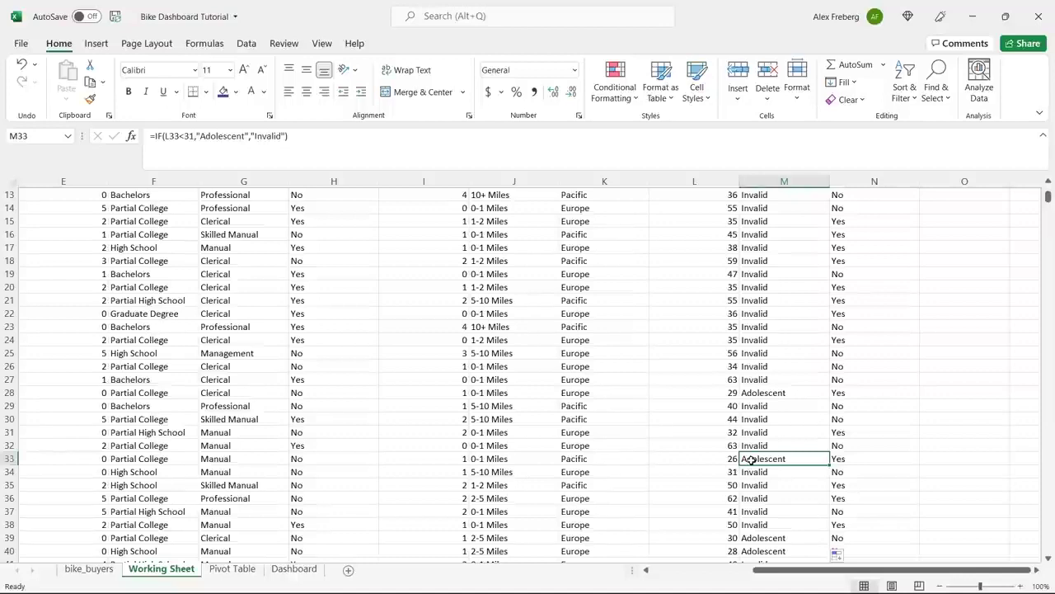
left_click(786, 394)
scroll(786, 394, "up", 4)
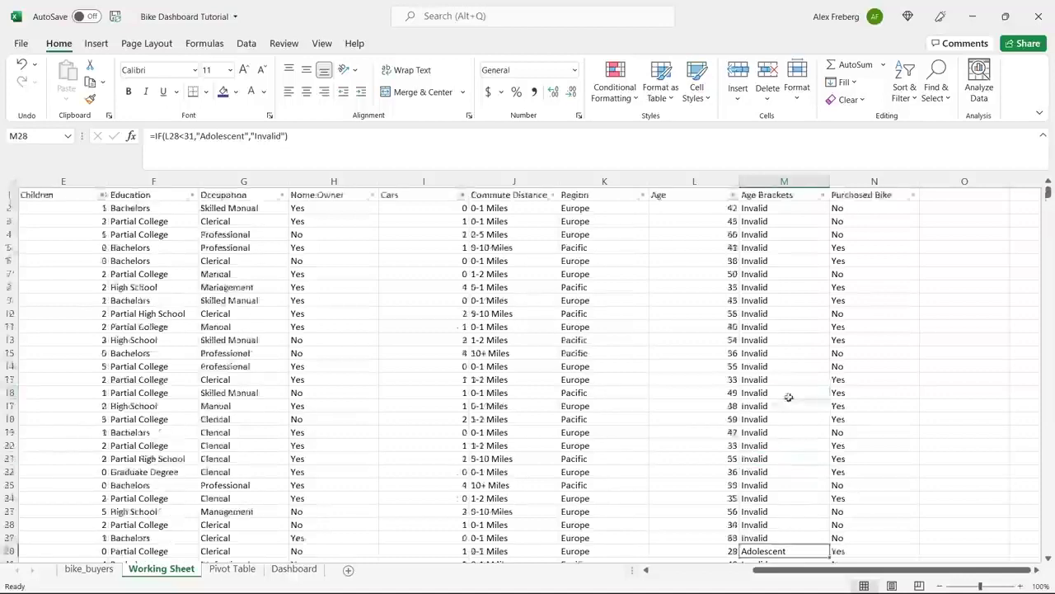
Step: Review the distinct filter values of the Age Brackets column without applying a filter
left_click(832, 197)
left_click(822, 195)
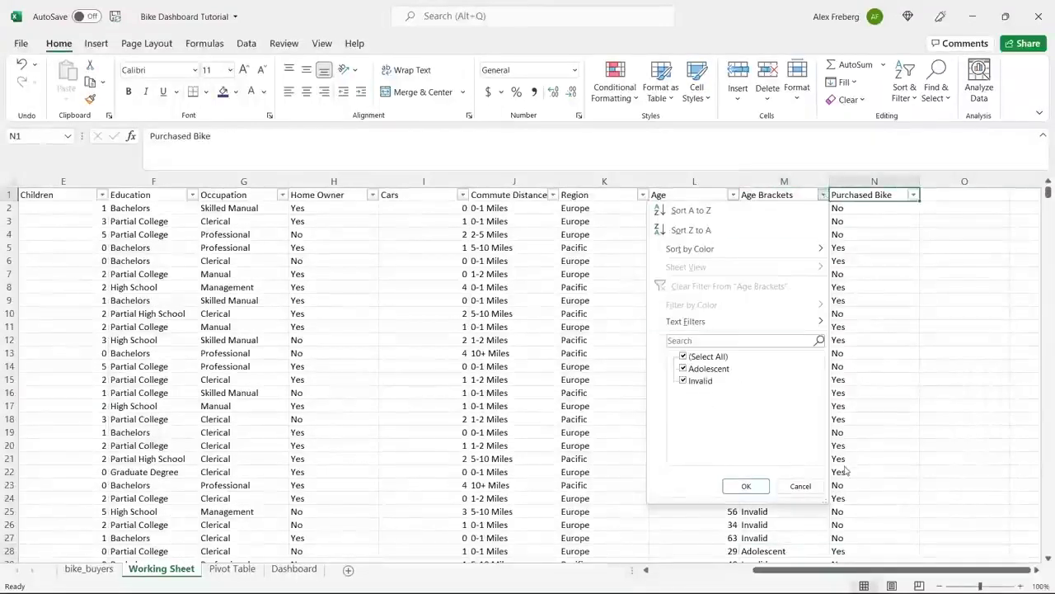
left_click(798, 485)
Step: Examine the value-if-false argument "Invalid" in the formula of cell M2
left_click(766, 208)
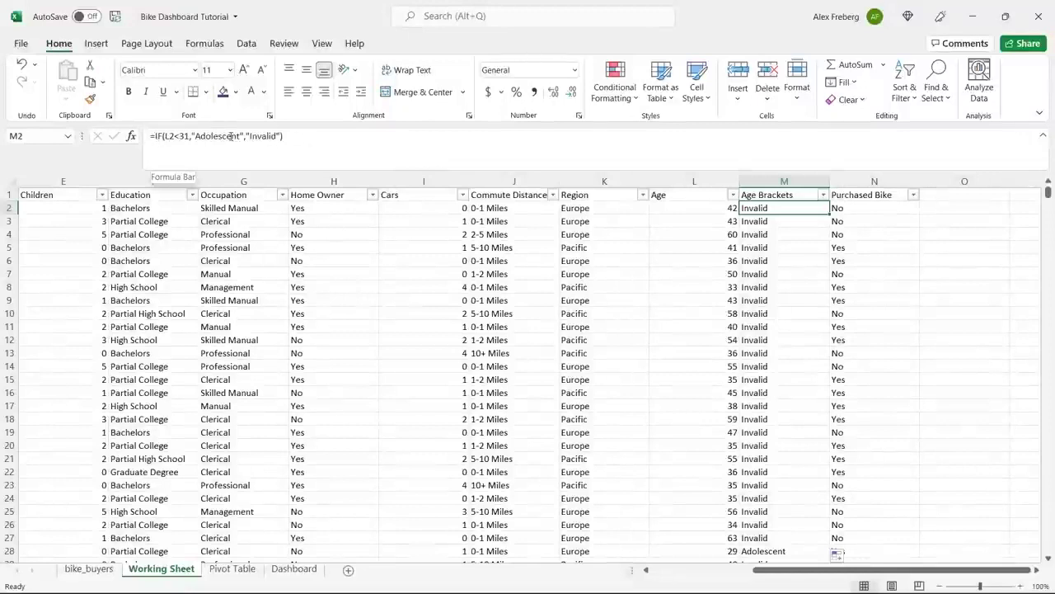
double_click(262, 136)
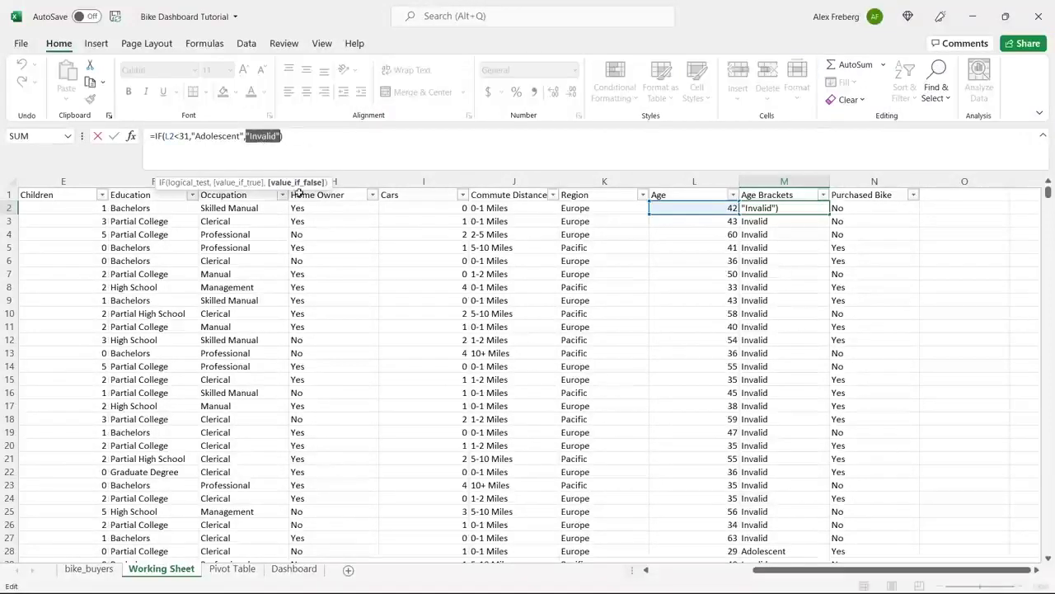
left_click(293, 153)
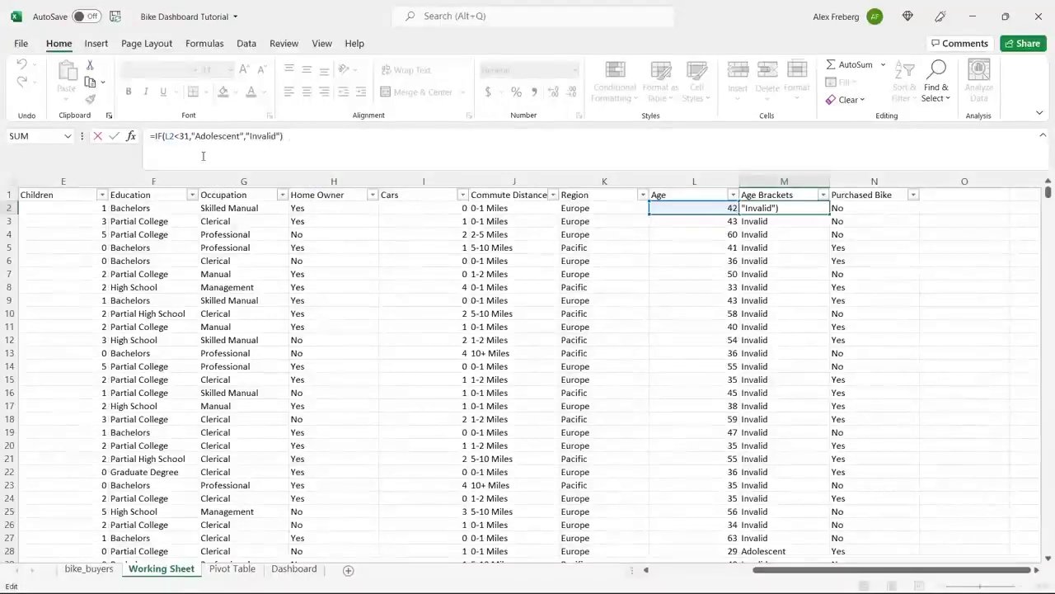
double_click(262, 136)
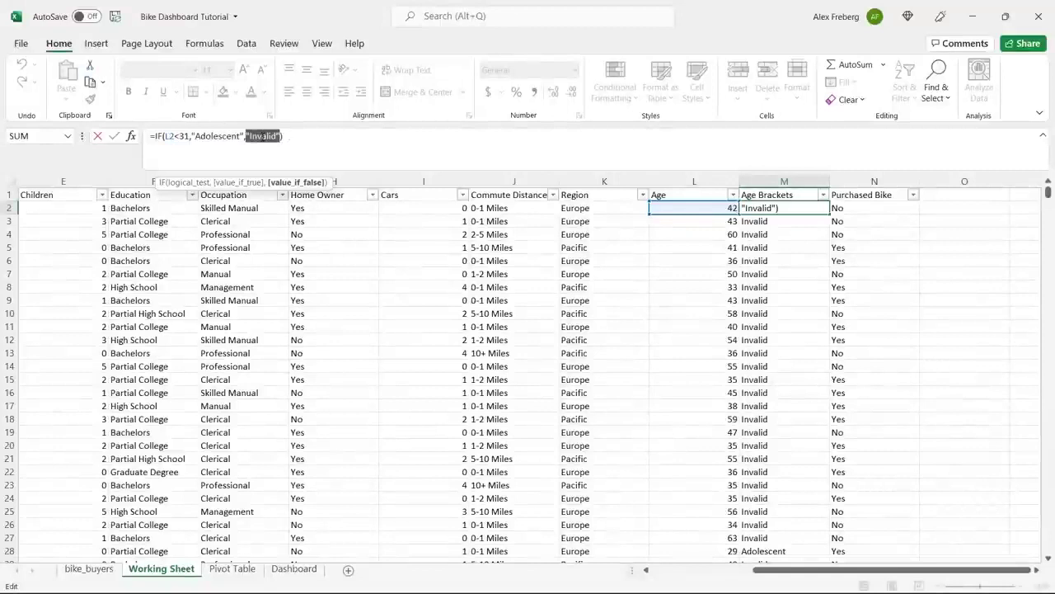
left_click(284, 138)
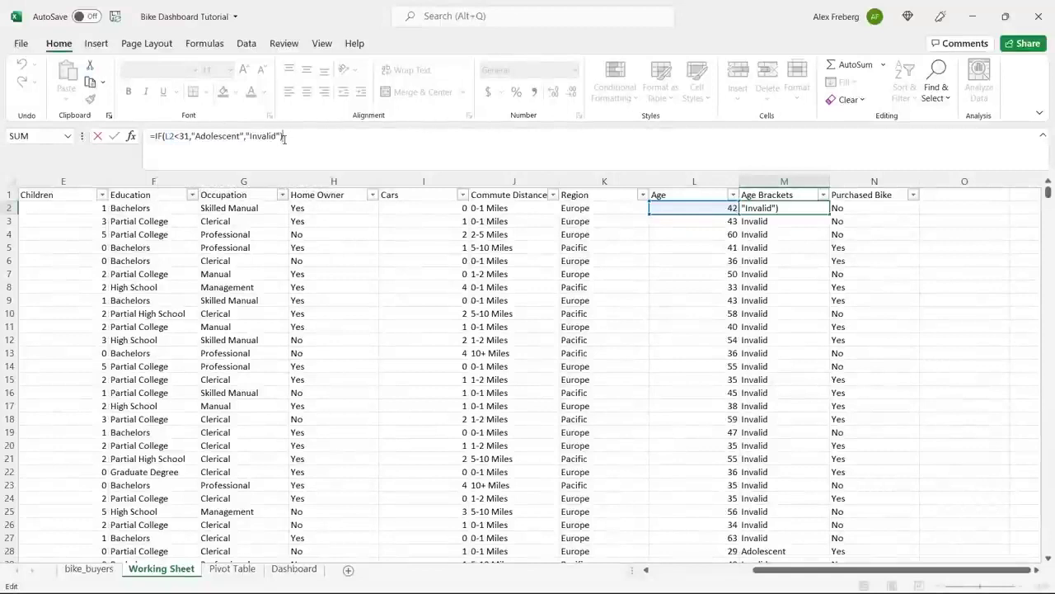
Step: Insert an outer IF( directly after the equals sign in M2, in front of the existing IF(L2<31,"Adolescent","Invalid")
left_click(157, 136)
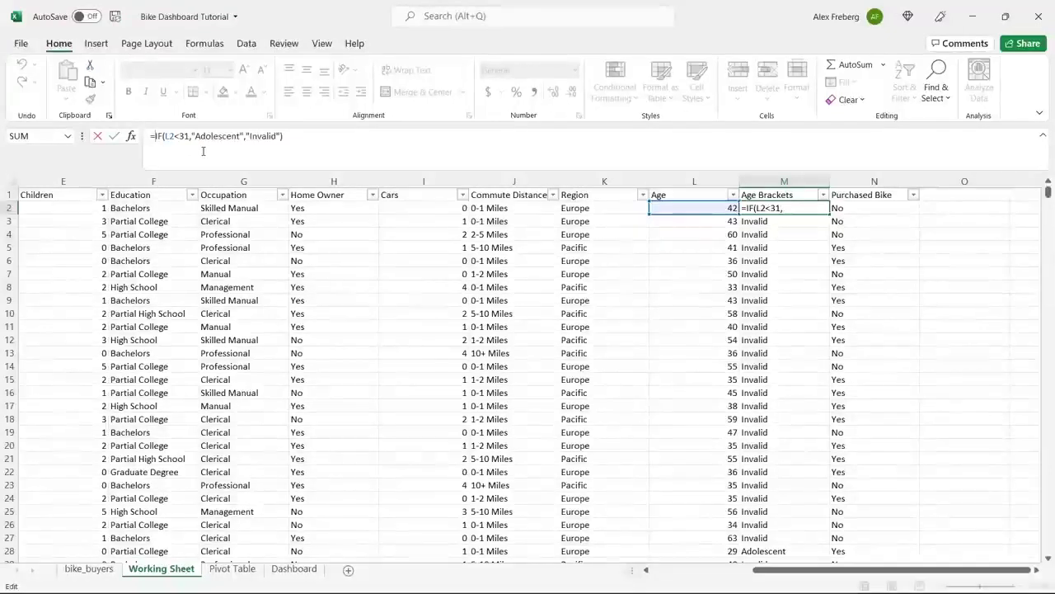
type("IF(")
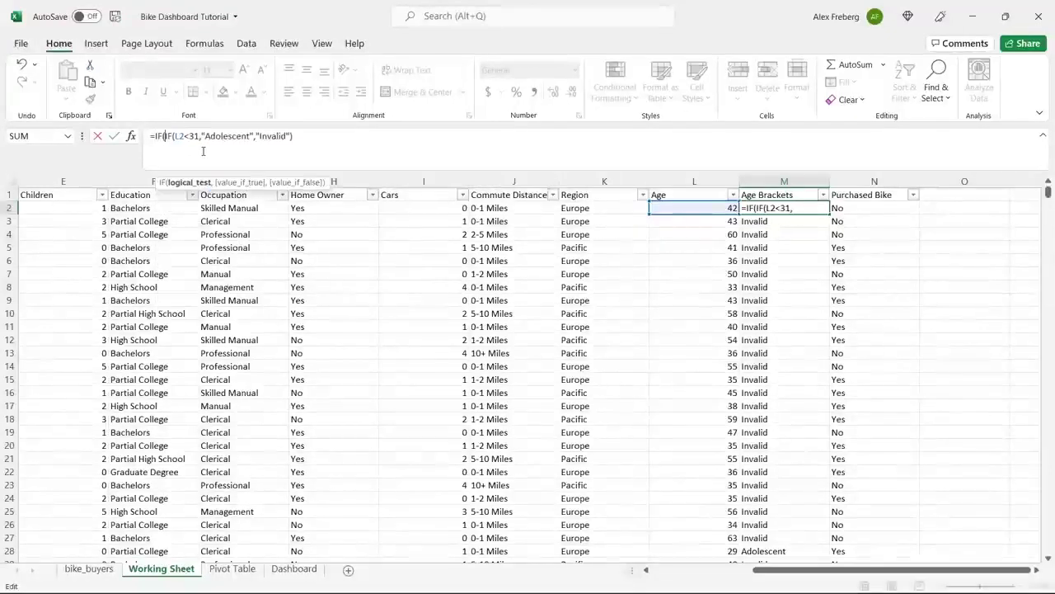
type("(")
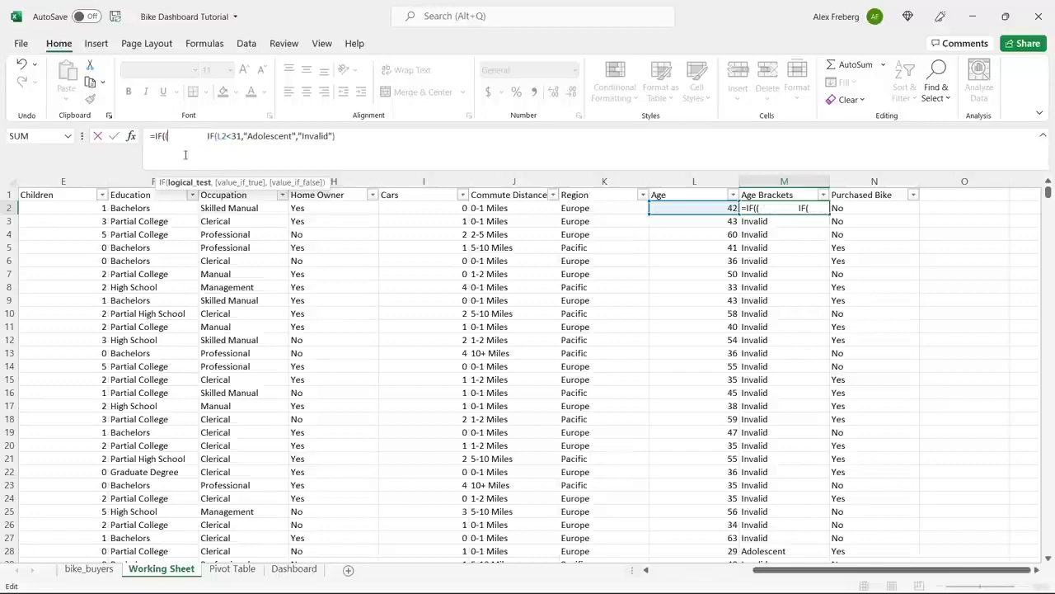
key("BackSpace")
key("BackSpace")
key("BackSpace")
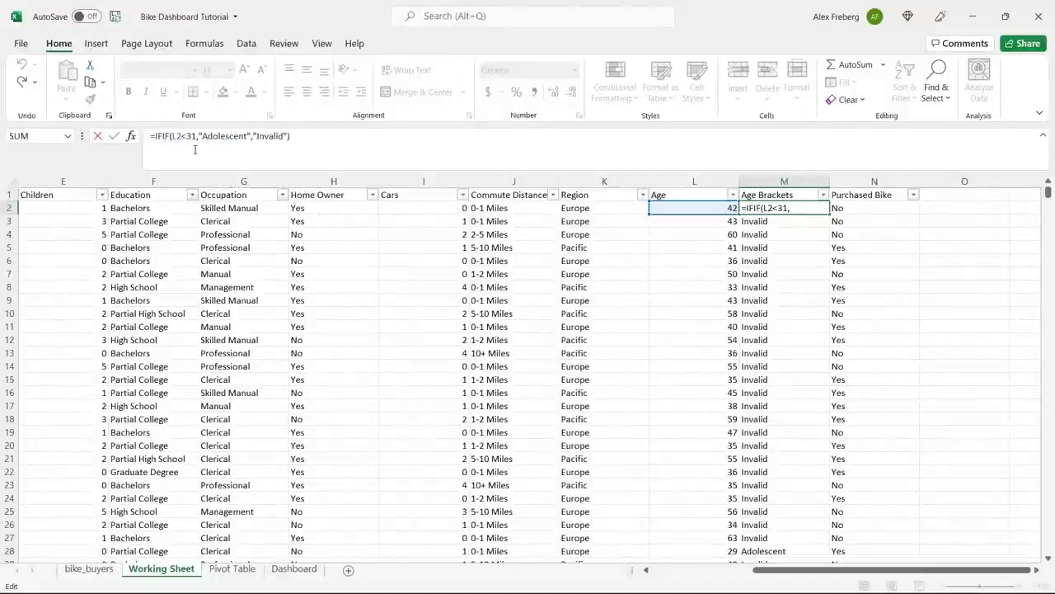
left_click(157, 136)
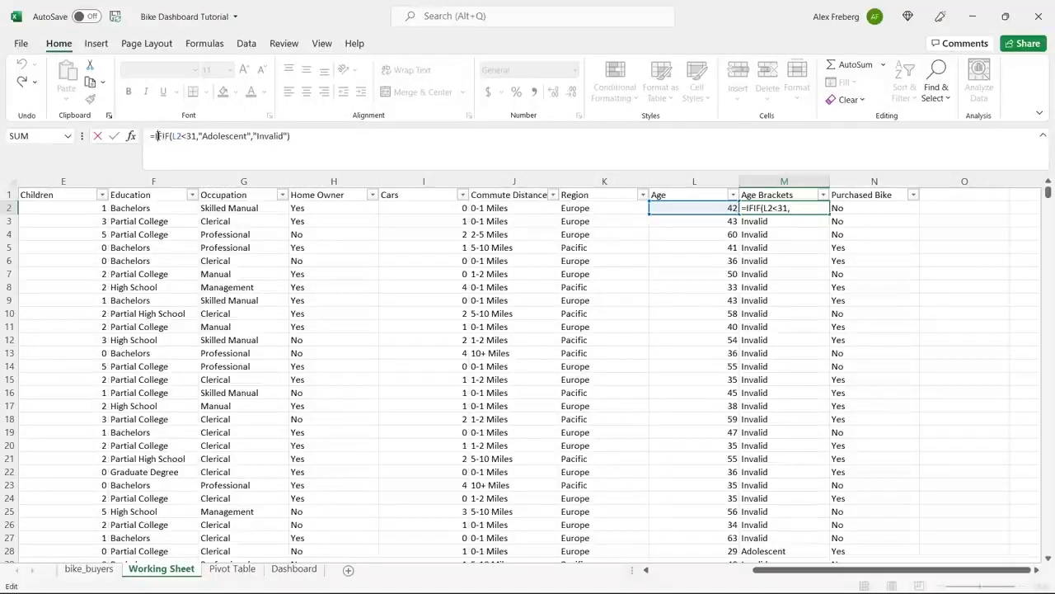
type("I")
key("Delete")
key("Delete")
type("F(")
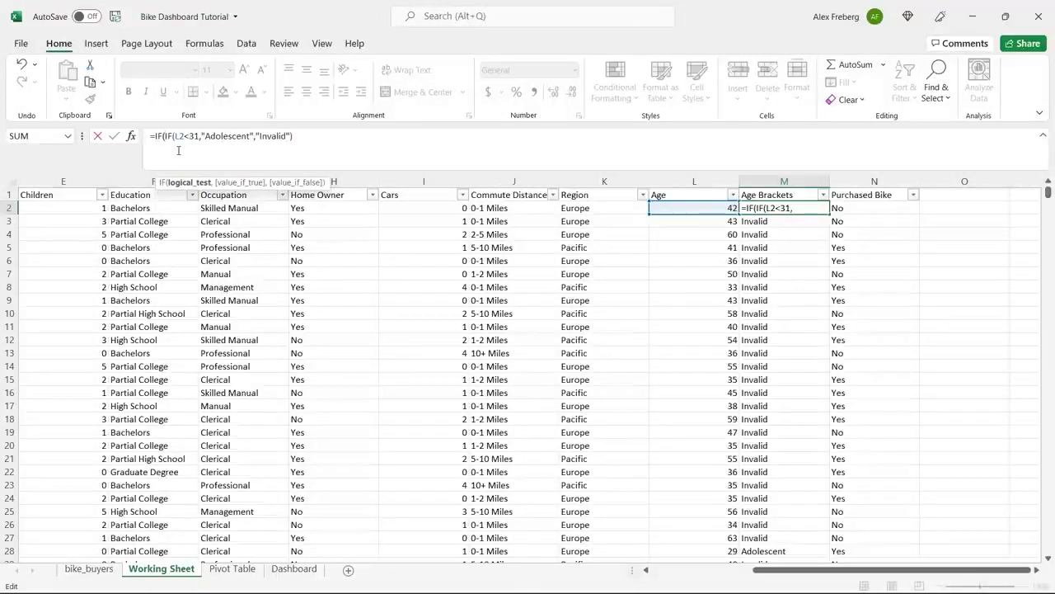
Step: Give the outer IF the condition L2>=31 and the true value "Middle Age", keeping the existing IF as its false value
left_click(695, 207)
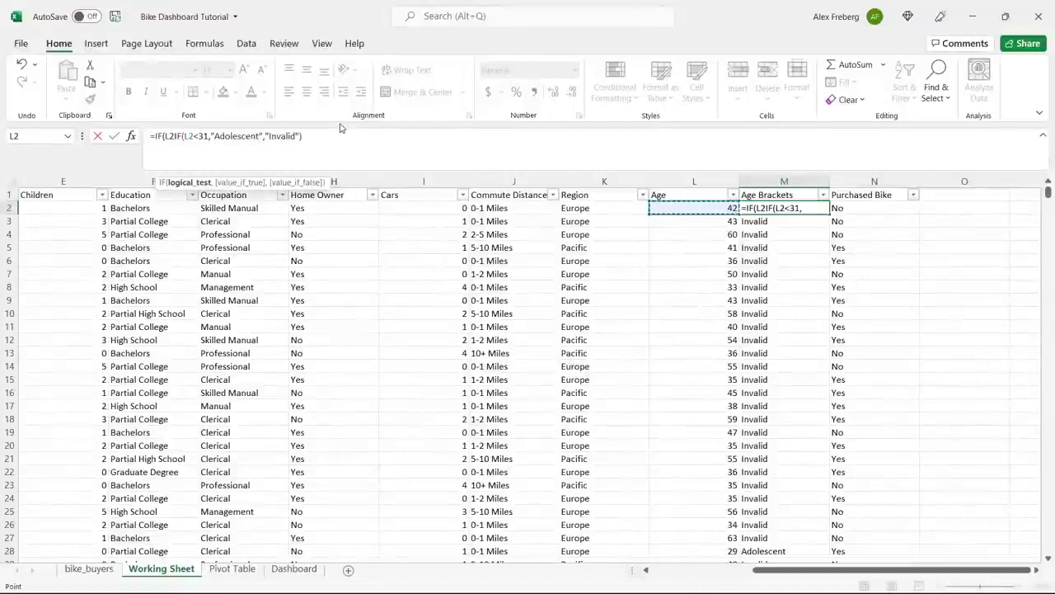
type(">=")
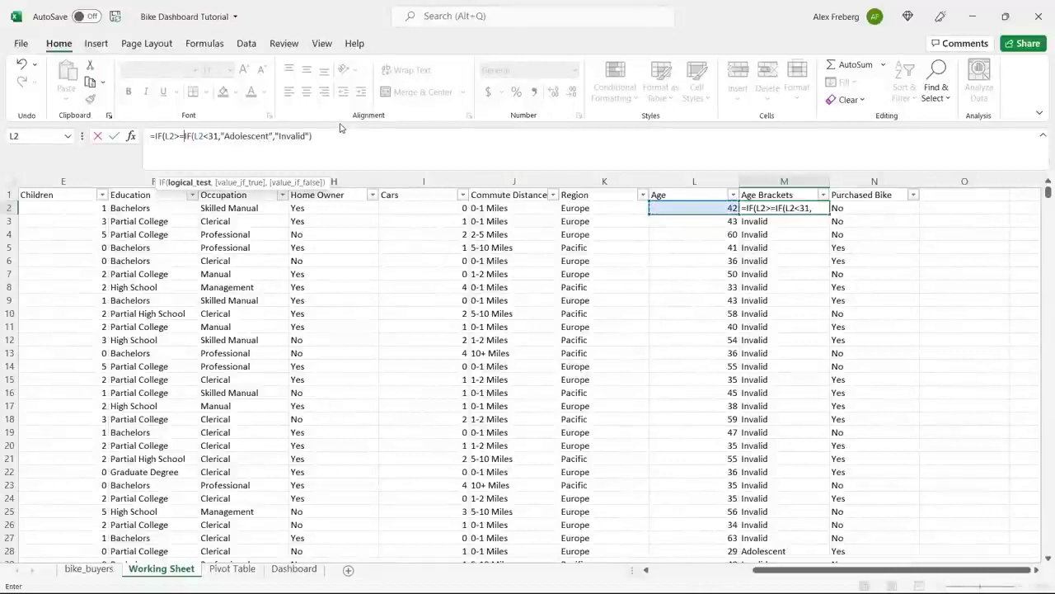
type("31,")
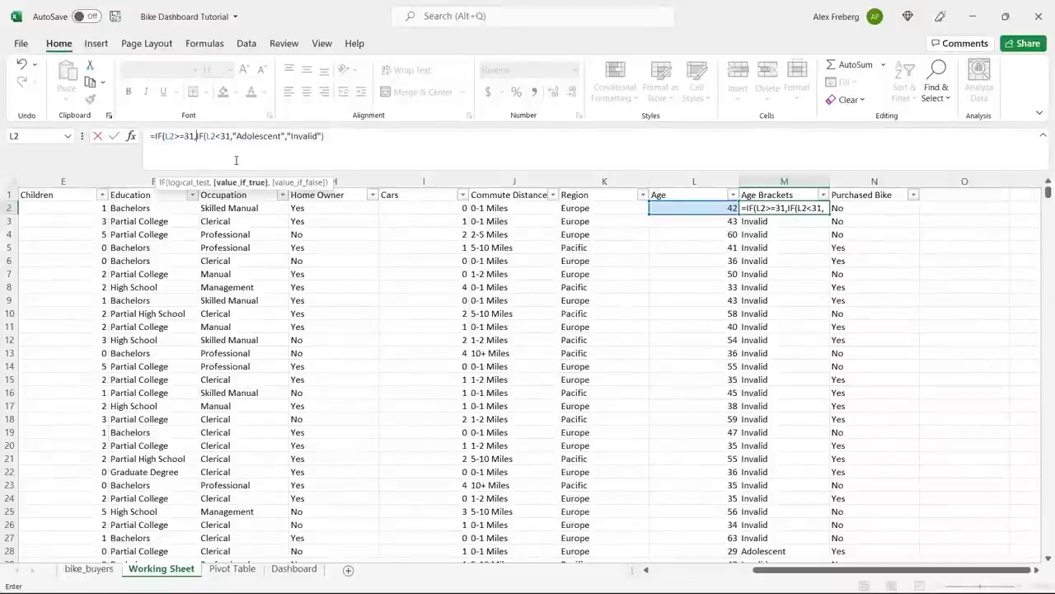
left_click(195, 136)
type("\"Middle")
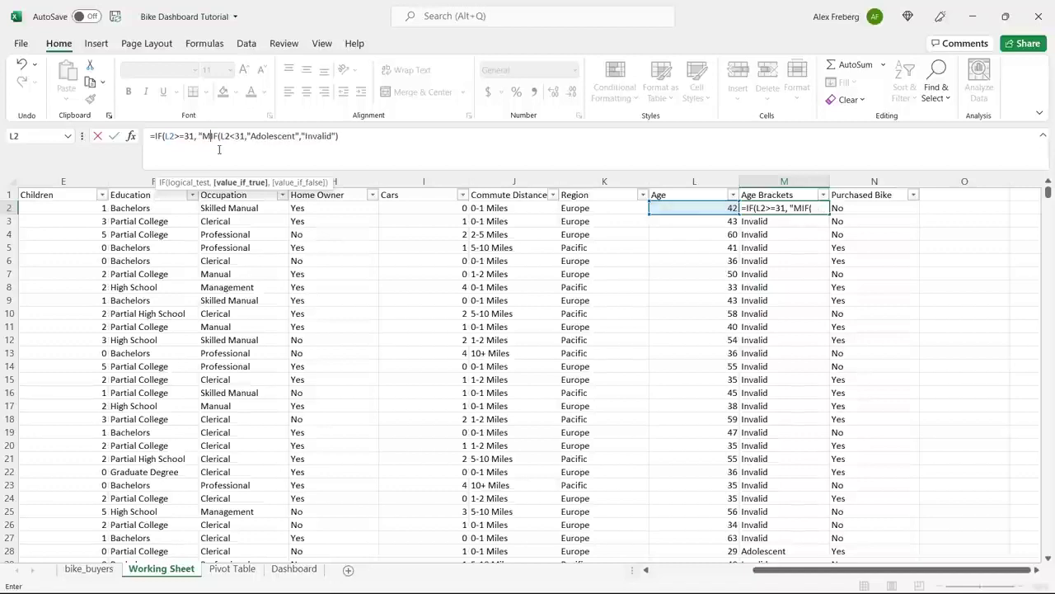
type(" Age\"")
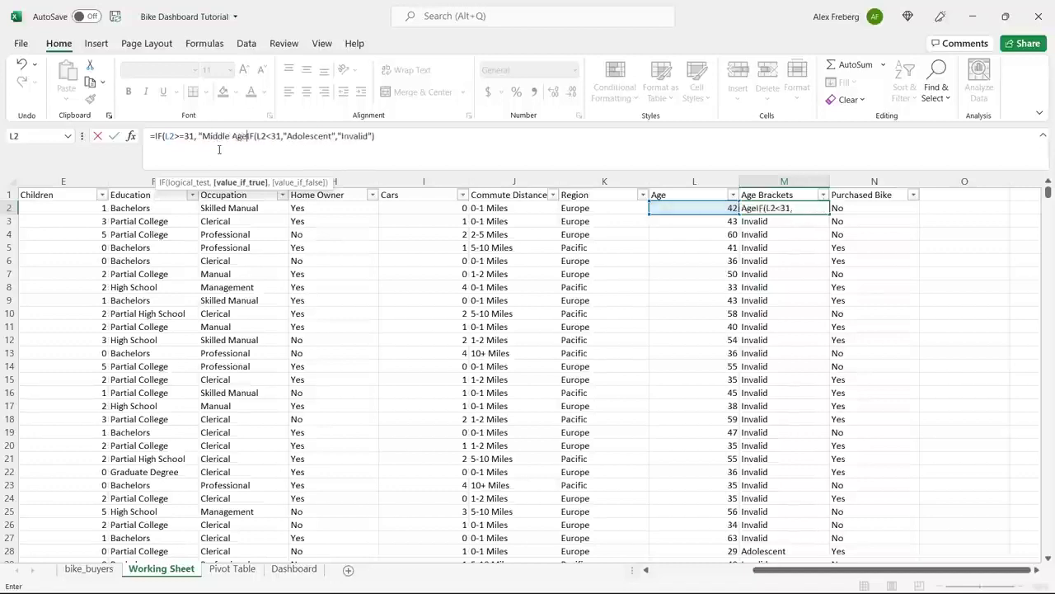
type(",")
Step: Close the nested formula in M2 with a final parenthesis, commit it and fill it down the Age Brackets column
left_click_drag(252, 135, 380, 138)
left_click(386, 138)
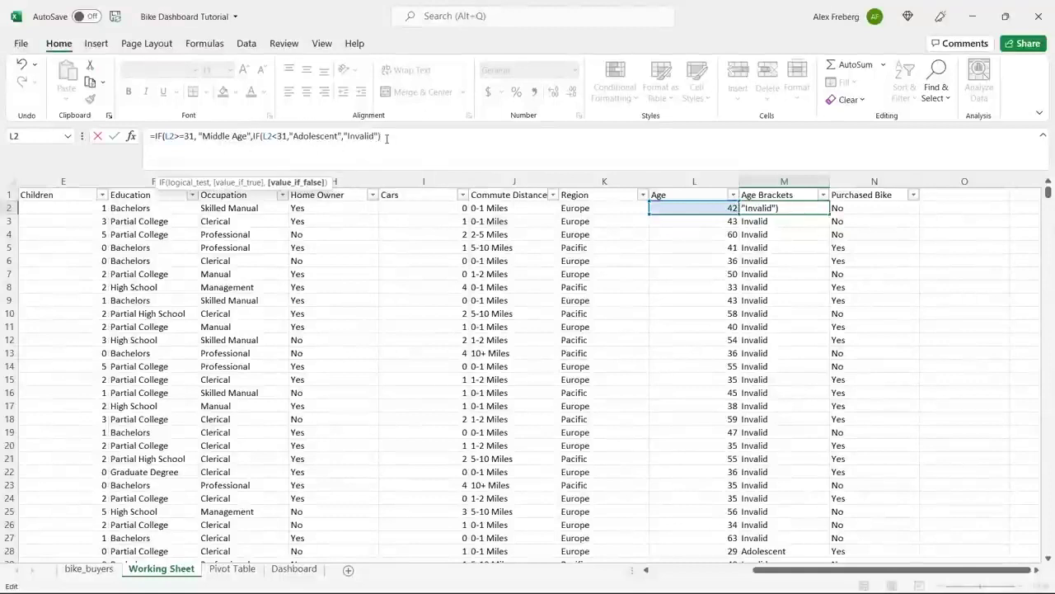
type(")")
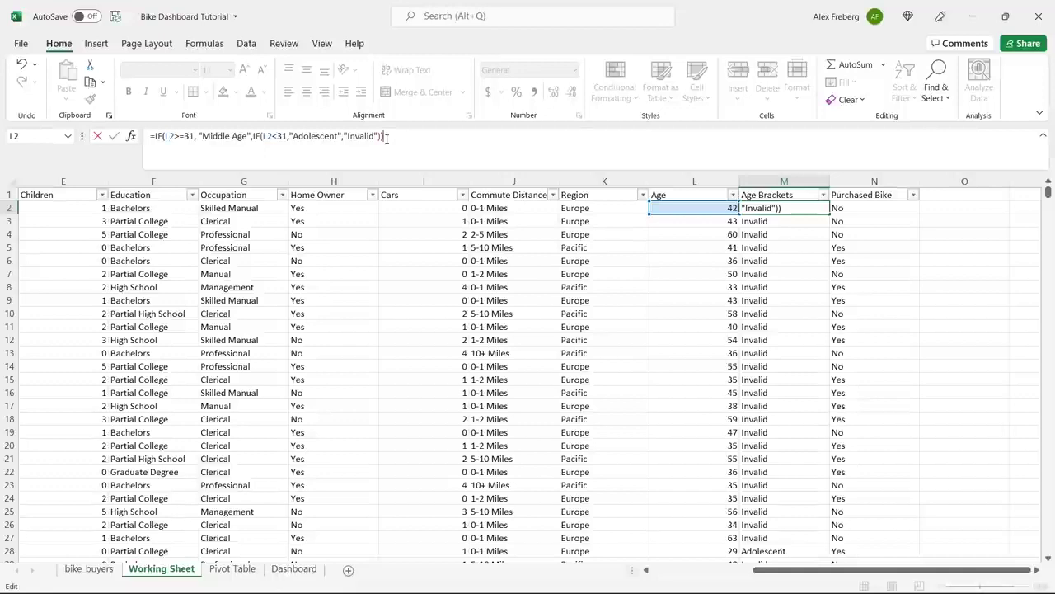
key("Return")
left_click(818, 209)
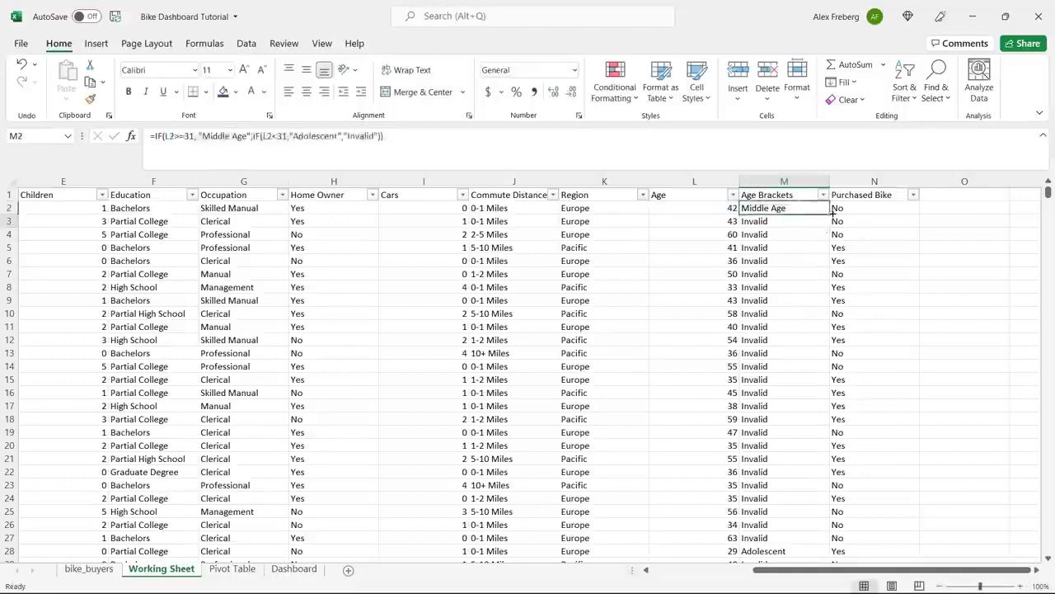
double_click(831, 212)
left_click(789, 235)
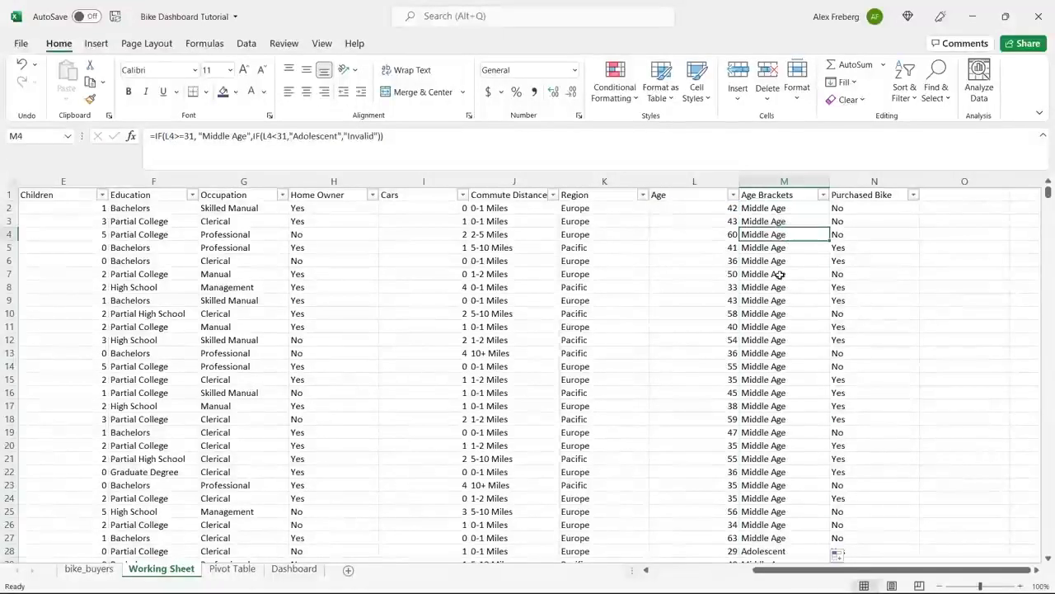
Step: Check the distinct filter values of the refilled Age Brackets column and the nested formula without applying a filter
left_click(823, 195)
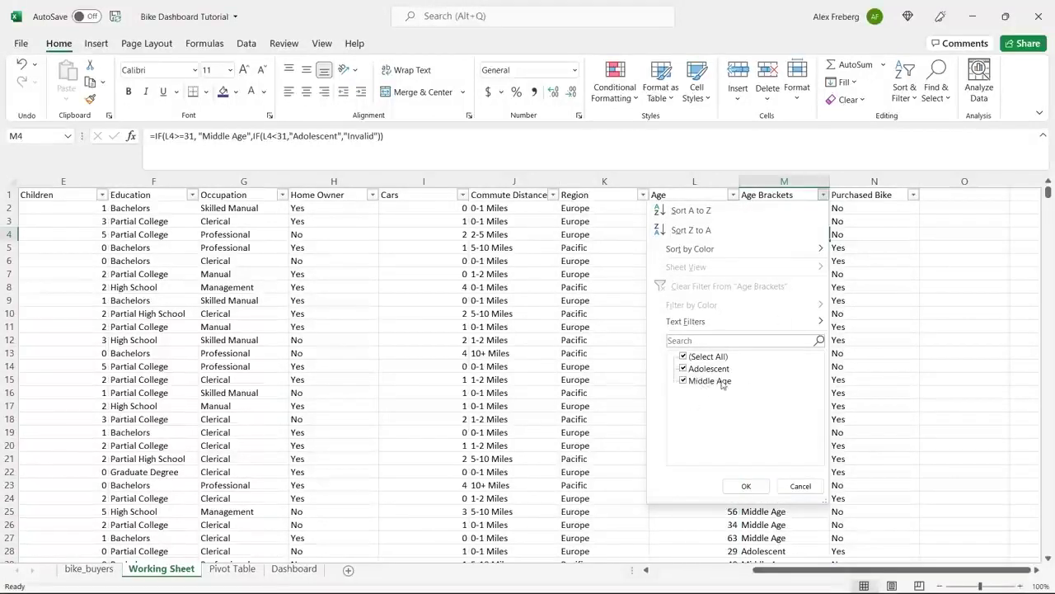
left_click(796, 485)
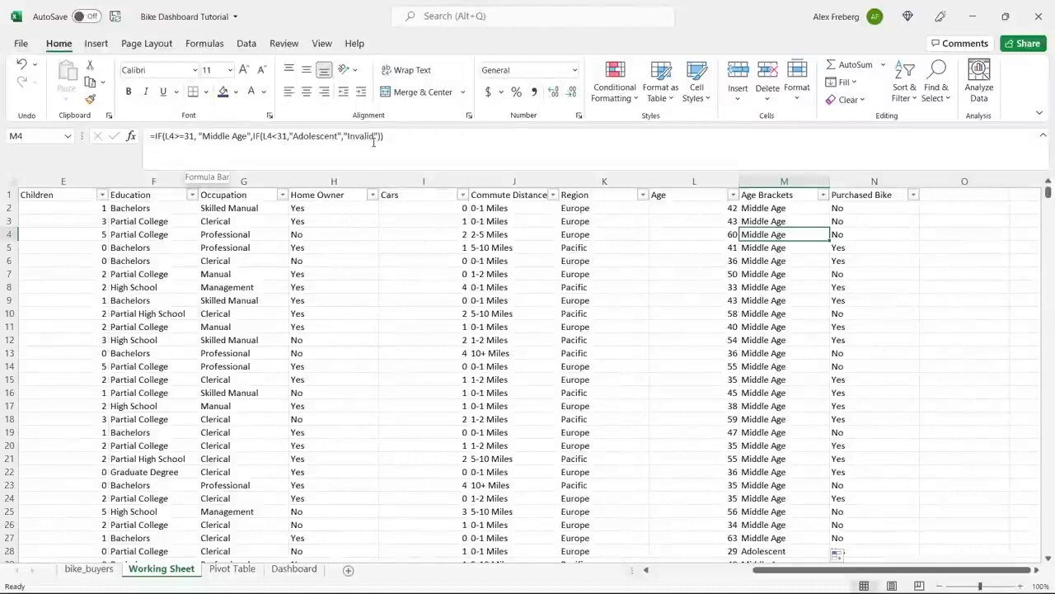
left_click(822, 195)
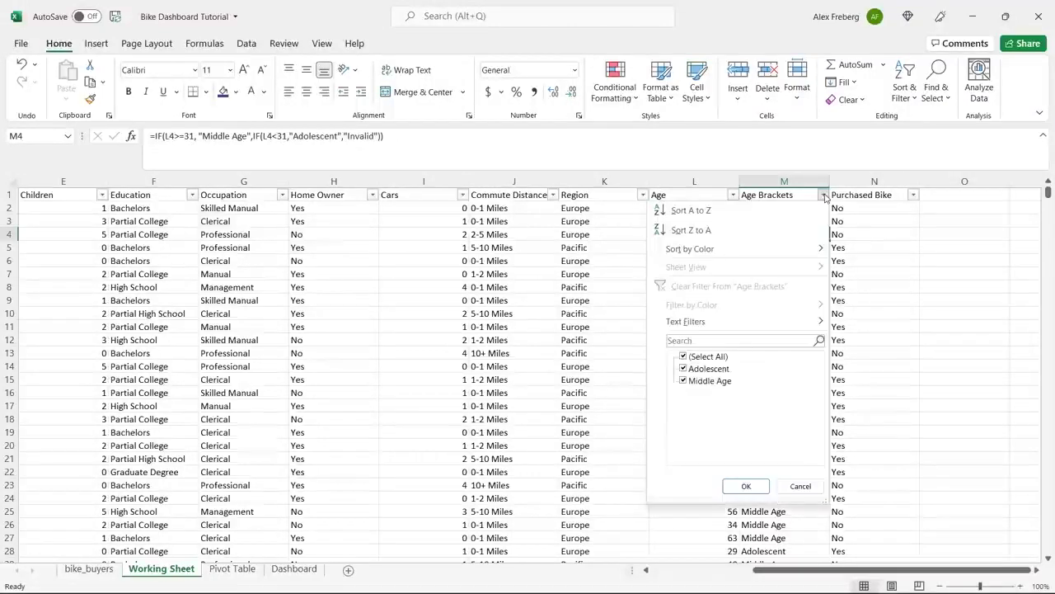
left_click(809, 490)
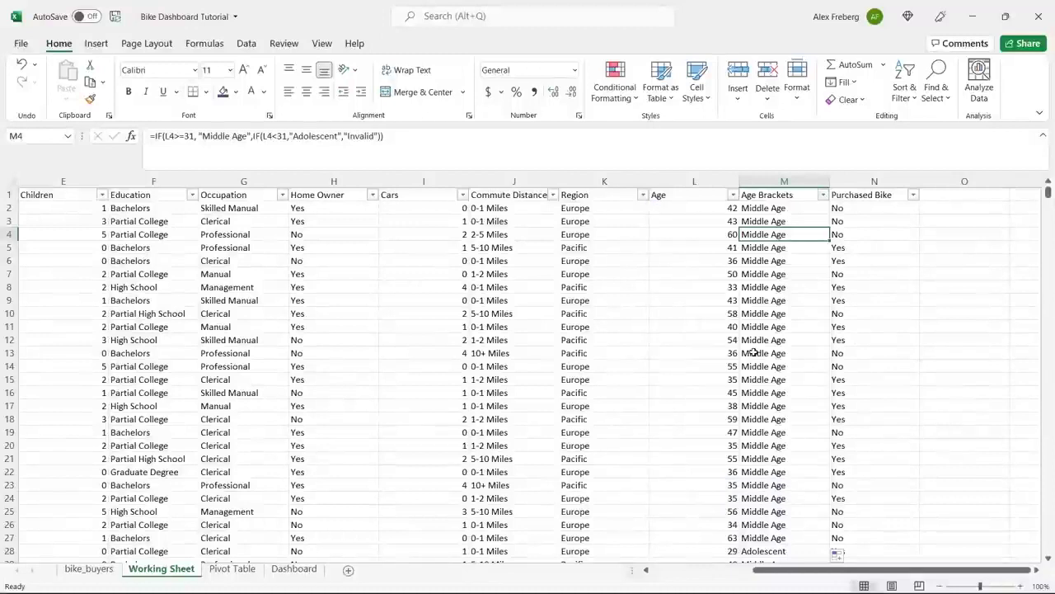
left_click_drag(385, 136, 152, 137)
double_click(359, 136)
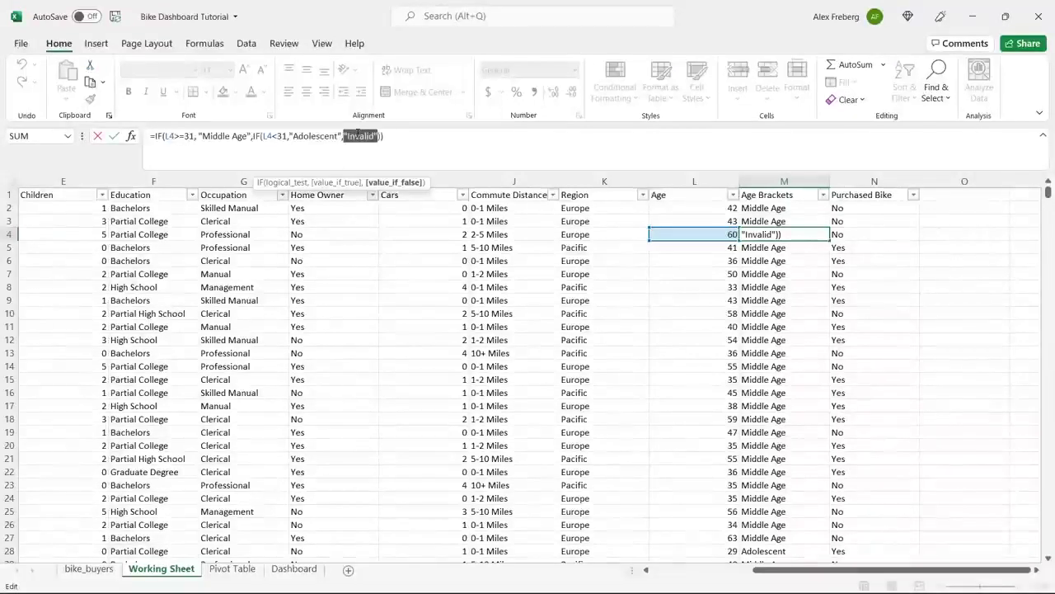
left_click(359, 136)
left_click(153, 136)
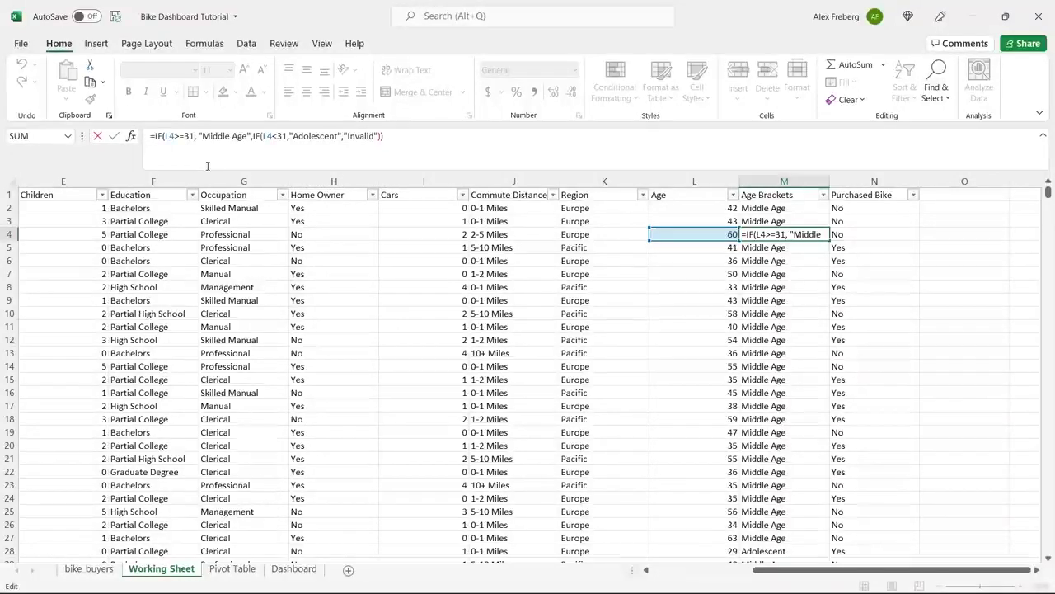
type("IF(")
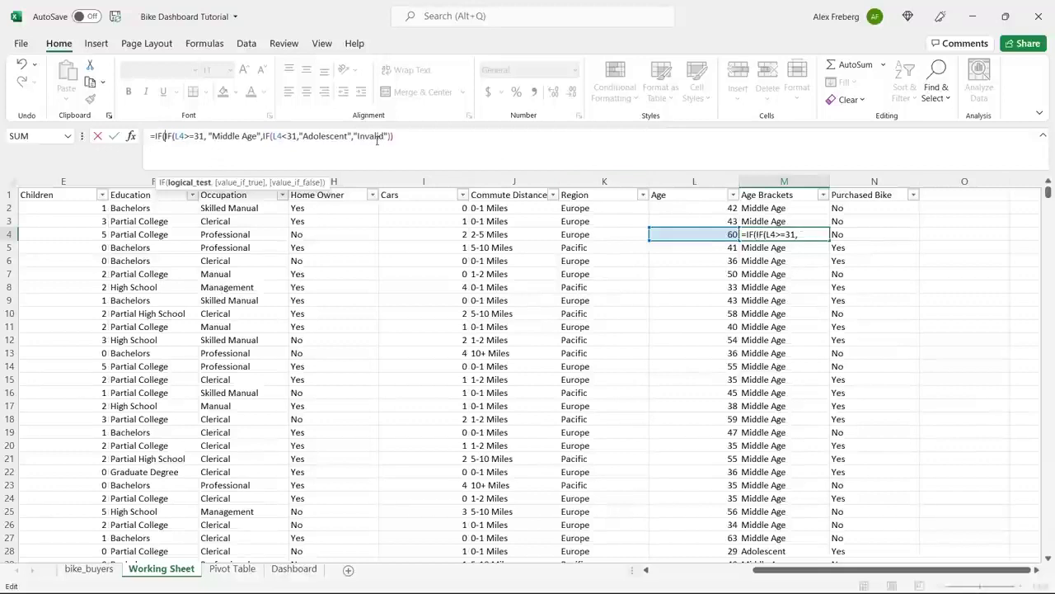
key("Delete")
key("Delete")
key("Delete")
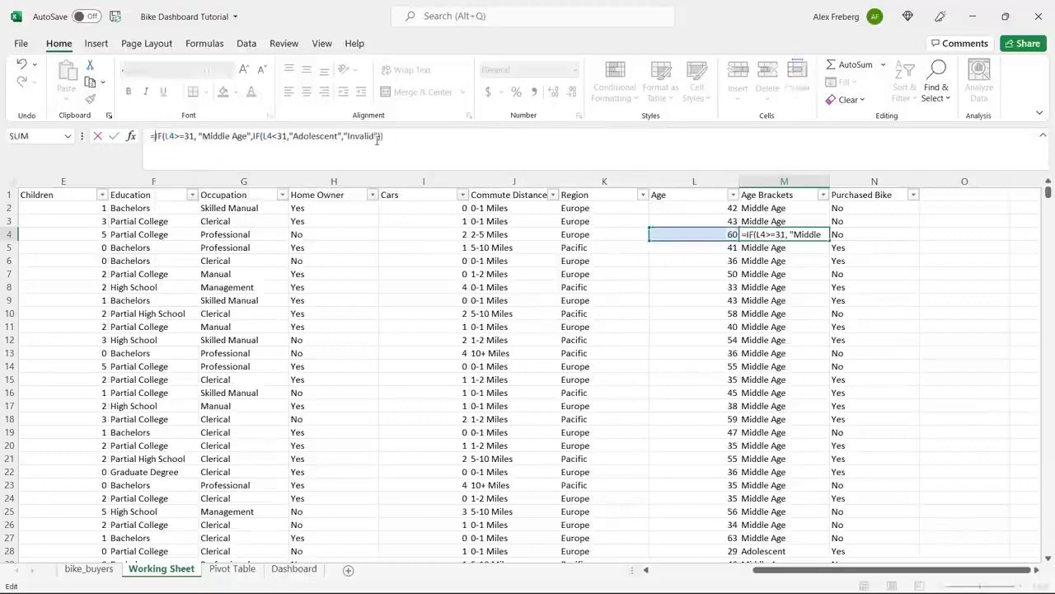
key("Return")
Step: Insert another outer IF directly after the equals sign of the formula in M2, with the condition L2>55
left_click(755, 207)
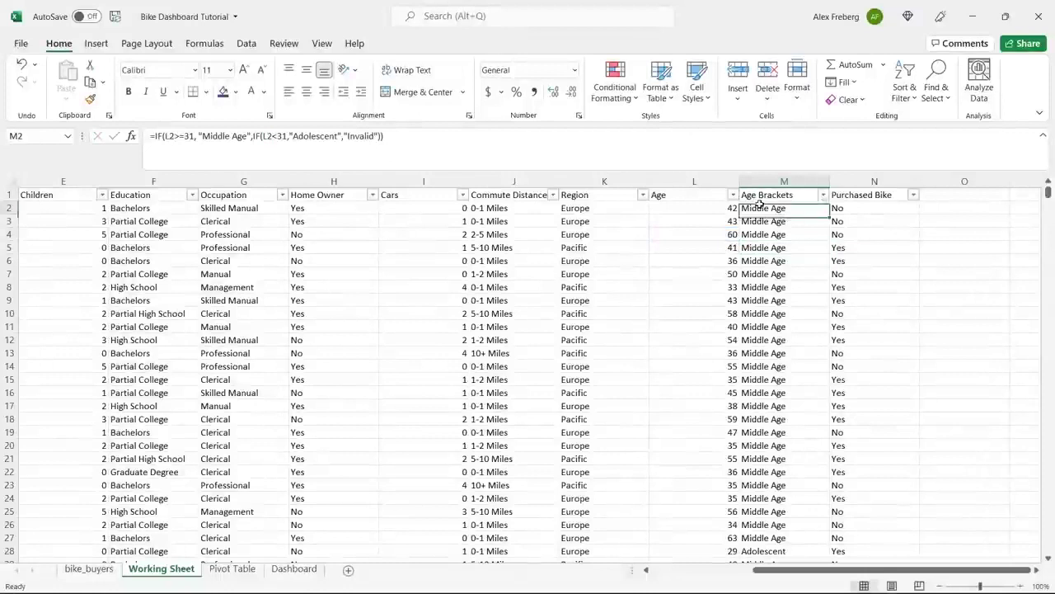
left_click(169, 139)
type("IF(")
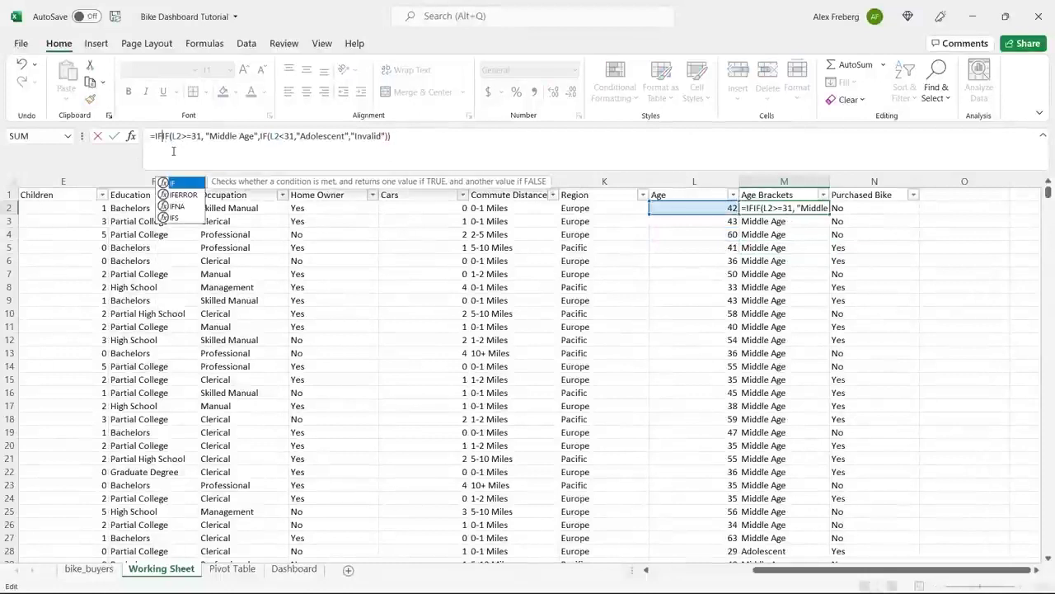
left_click(697, 208)
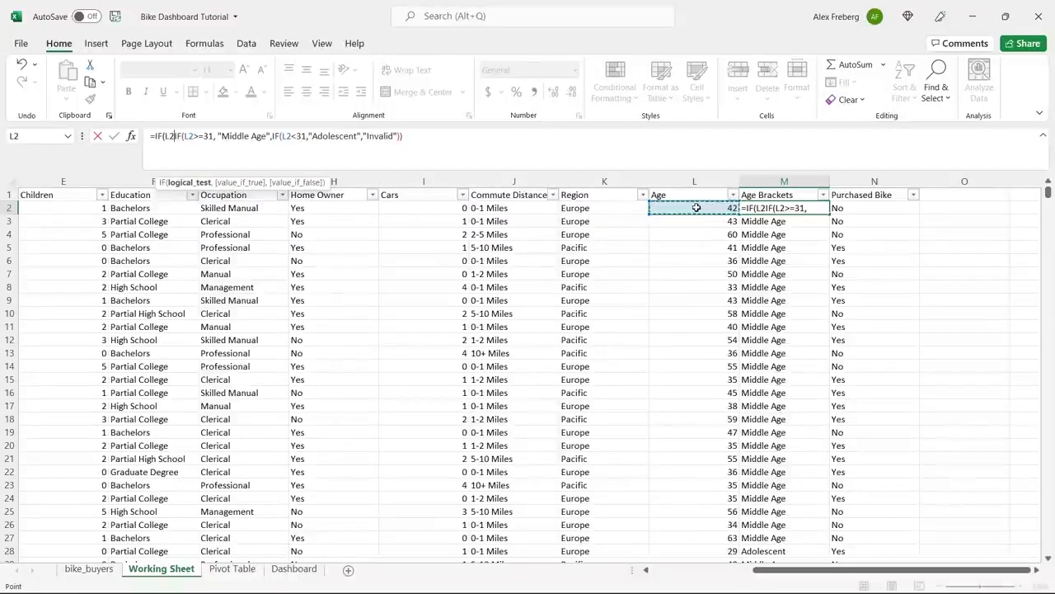
type(">")
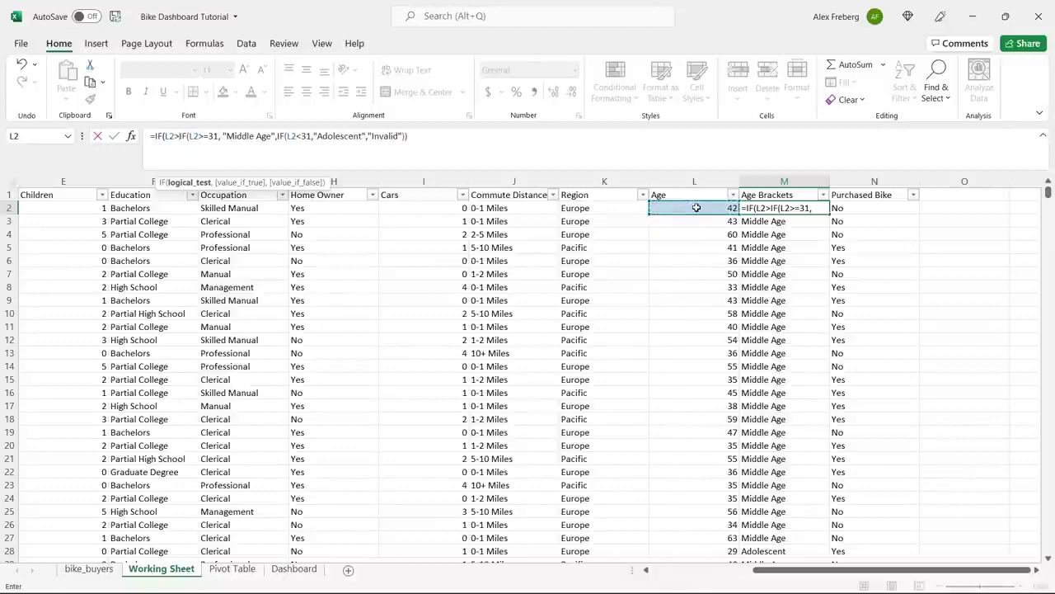
type("55")
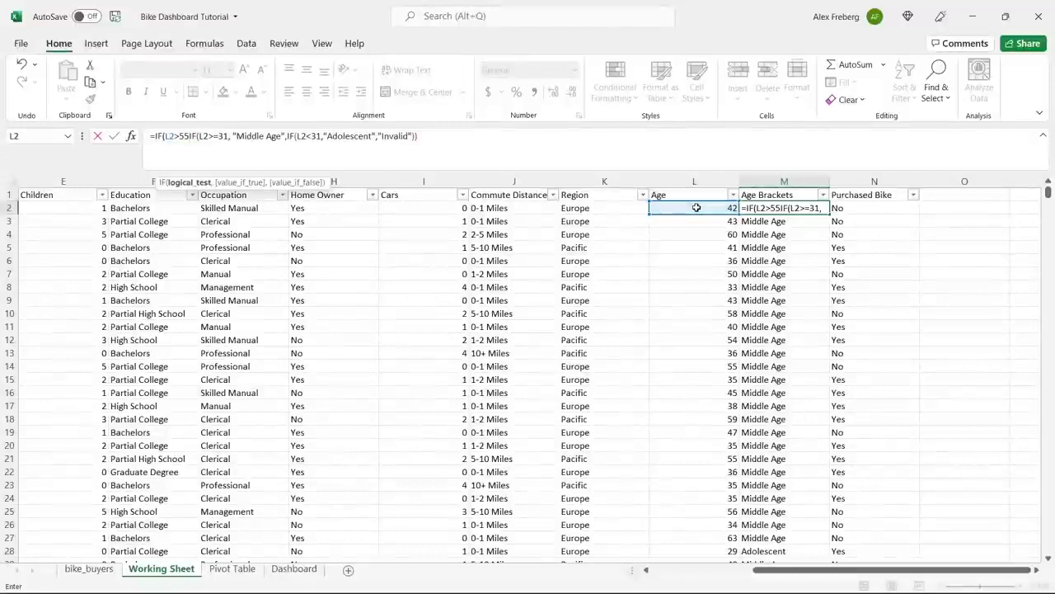
Step: Give the new outer IF the true value "Old", keep the existing nested IFs as its false value, and commit the formula with a final closing parenthesis
type(", \"")
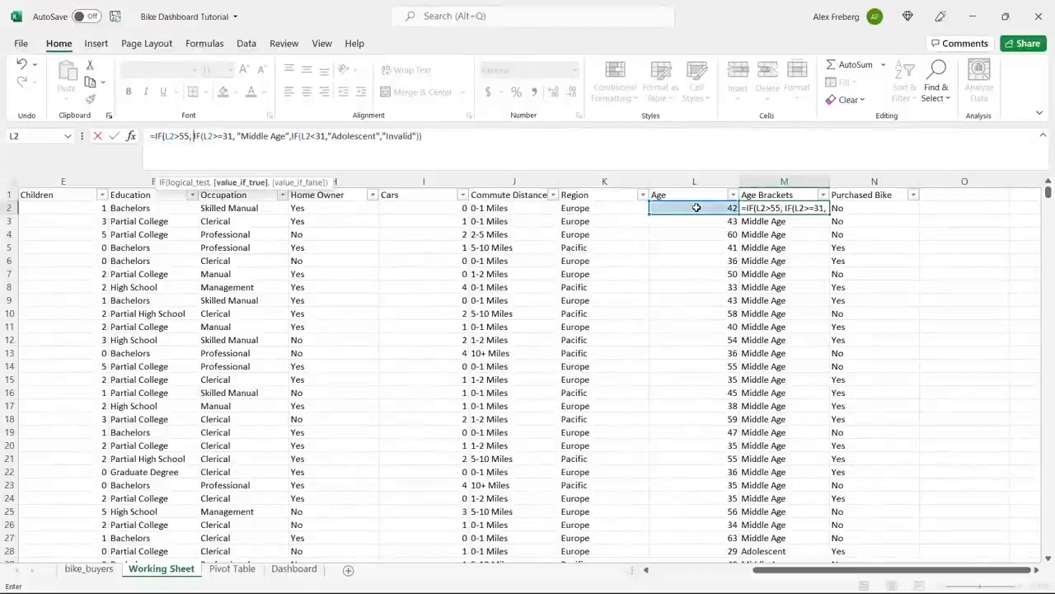
type("Old\"")
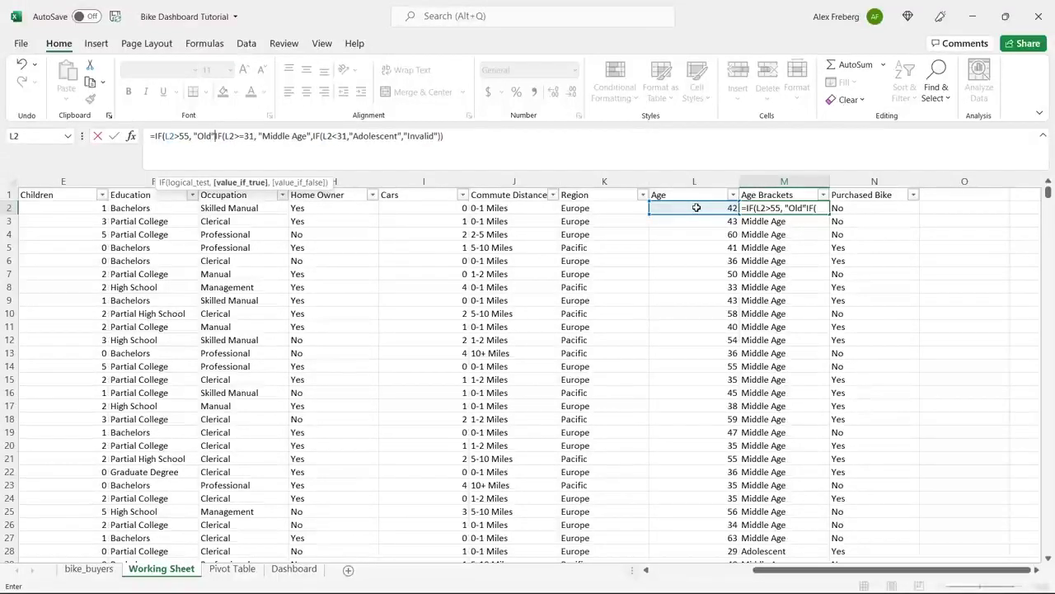
type(",")
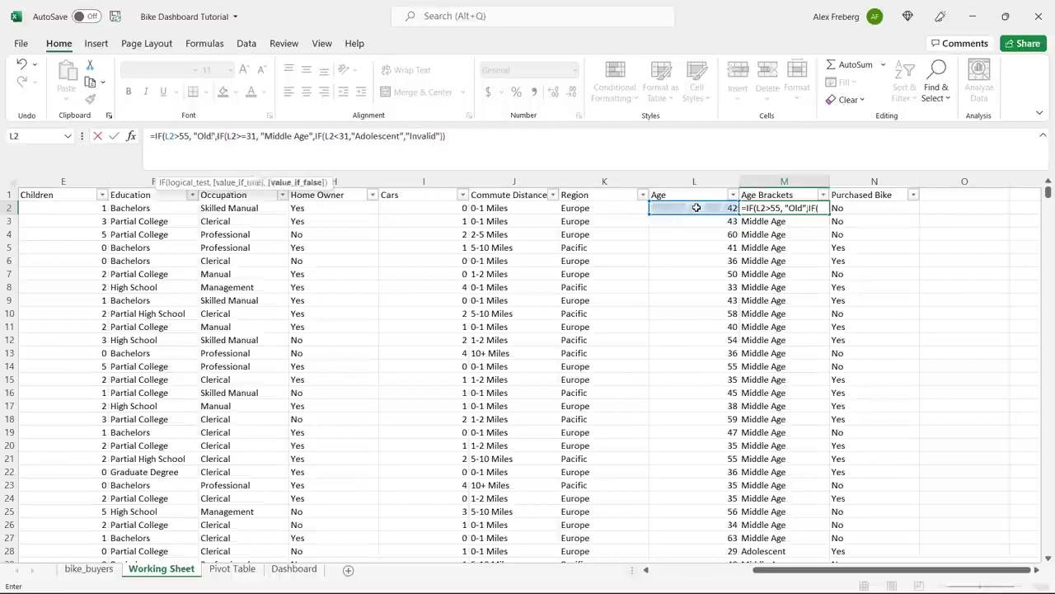
left_click(471, 136)
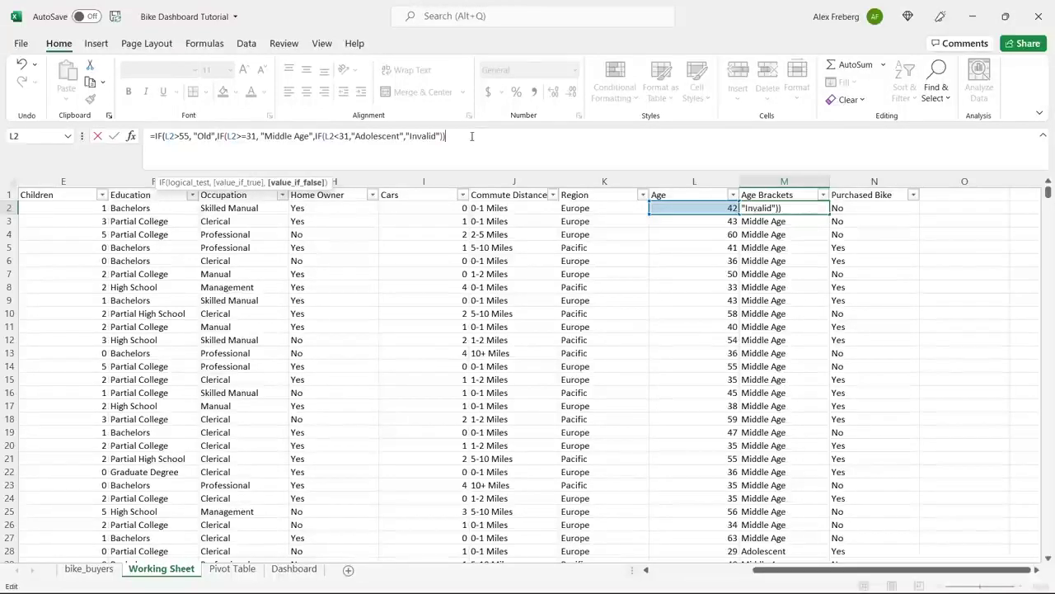
type(")")
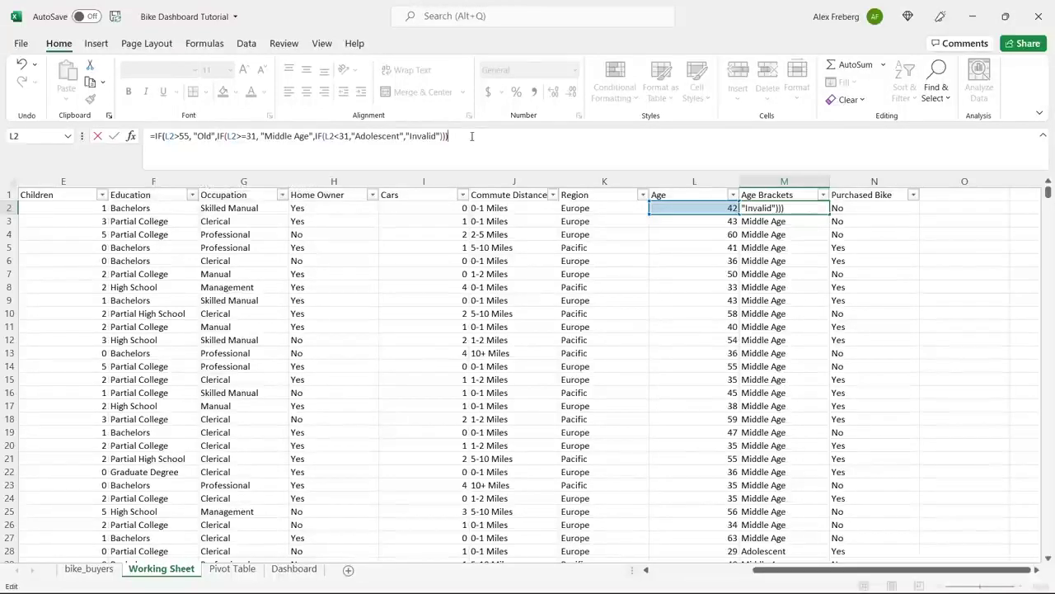
key("Return")
Step: Fill the formula from M2 down the Age Brackets column and inspect the brackets in M10 and M18
left_click(825, 210)
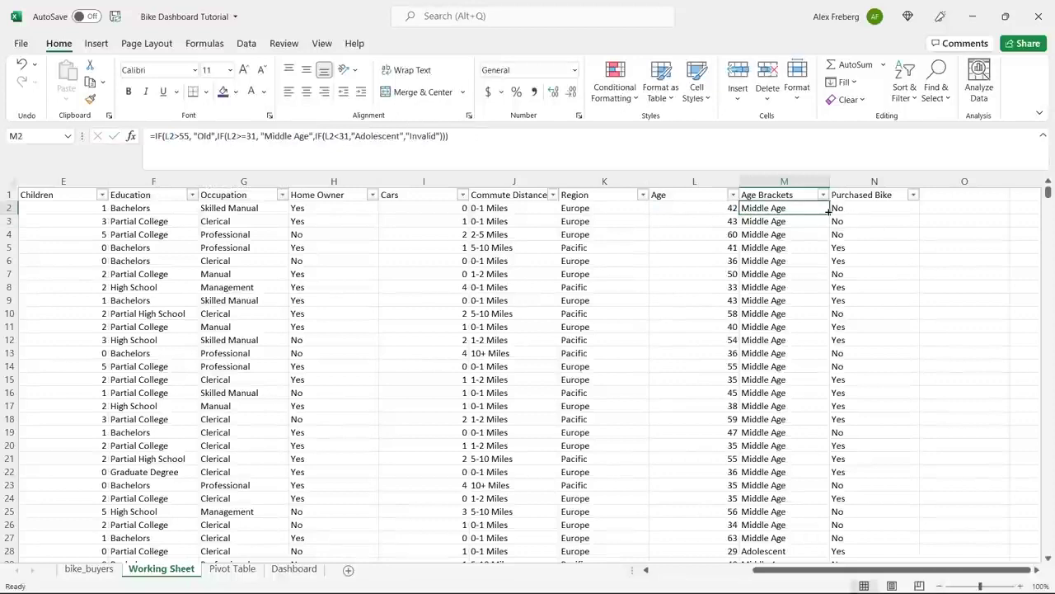
double_click(829, 212)
left_click(759, 313)
left_click(766, 419)
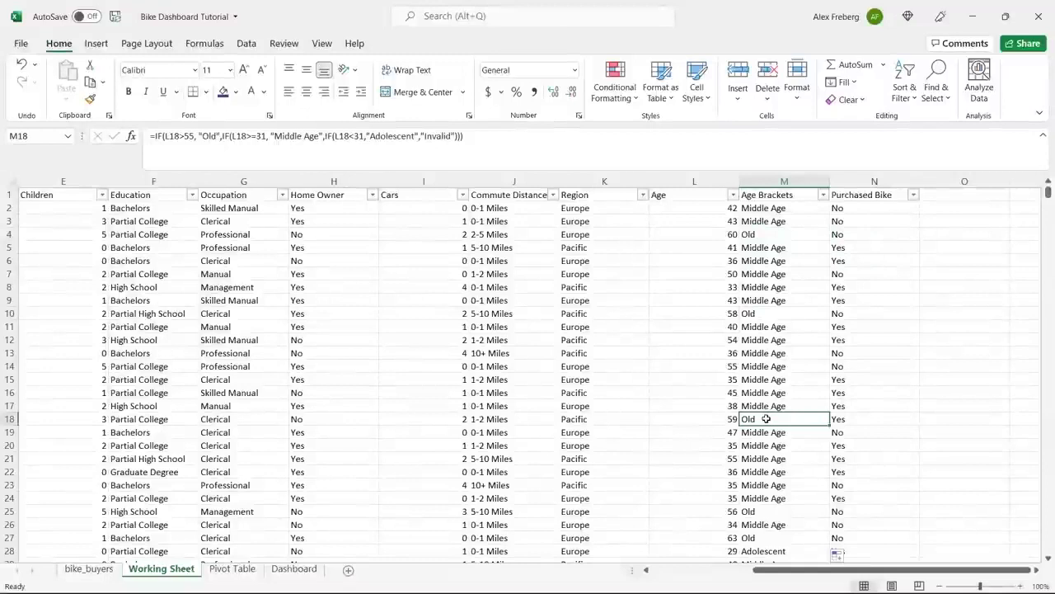
double_click(187, 137)
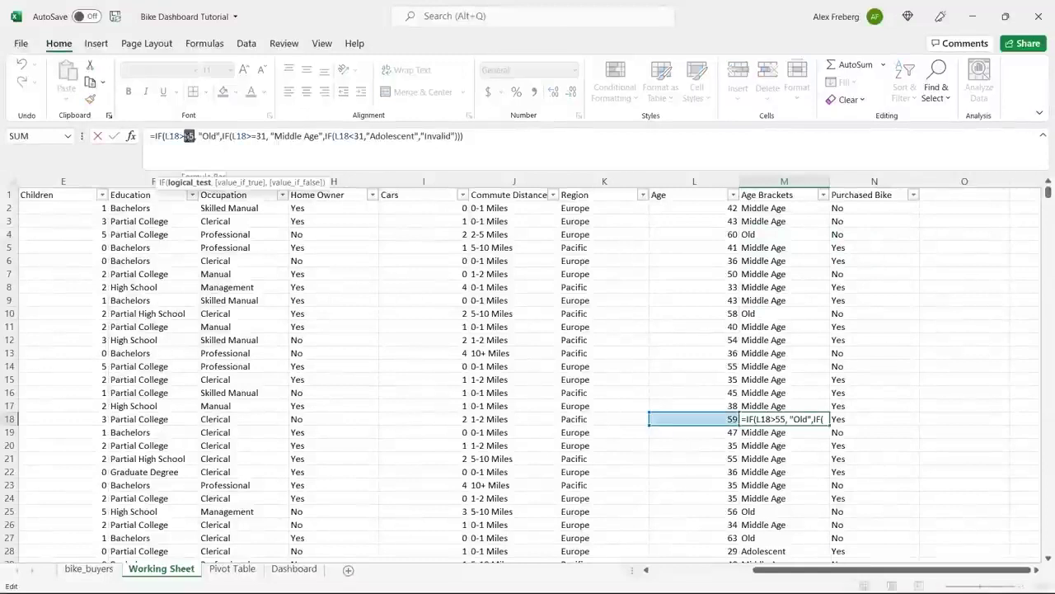
type("54")
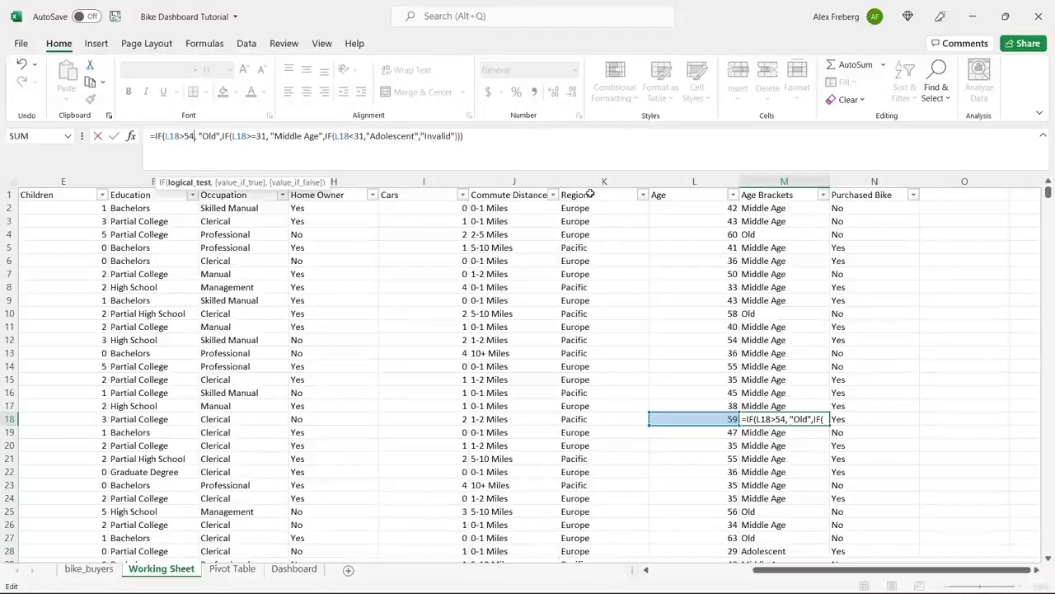
key("shift+Left")
key("shift+Left")
left_click(812, 261)
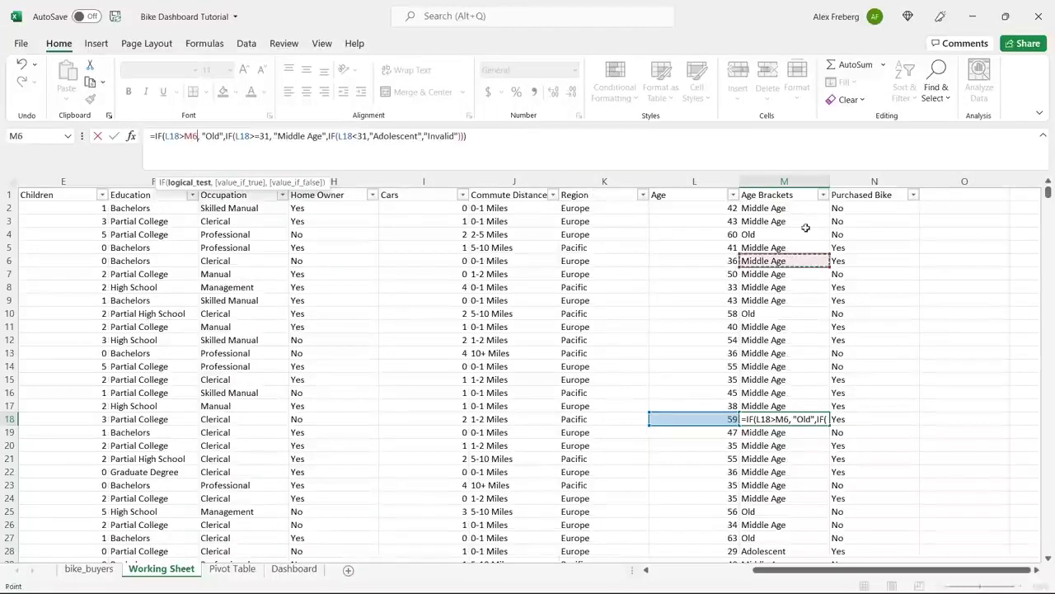
key("Escape")
Step: Change the "Old" condition in the M2 formula to L2>54 and commit it
left_click(787, 208)
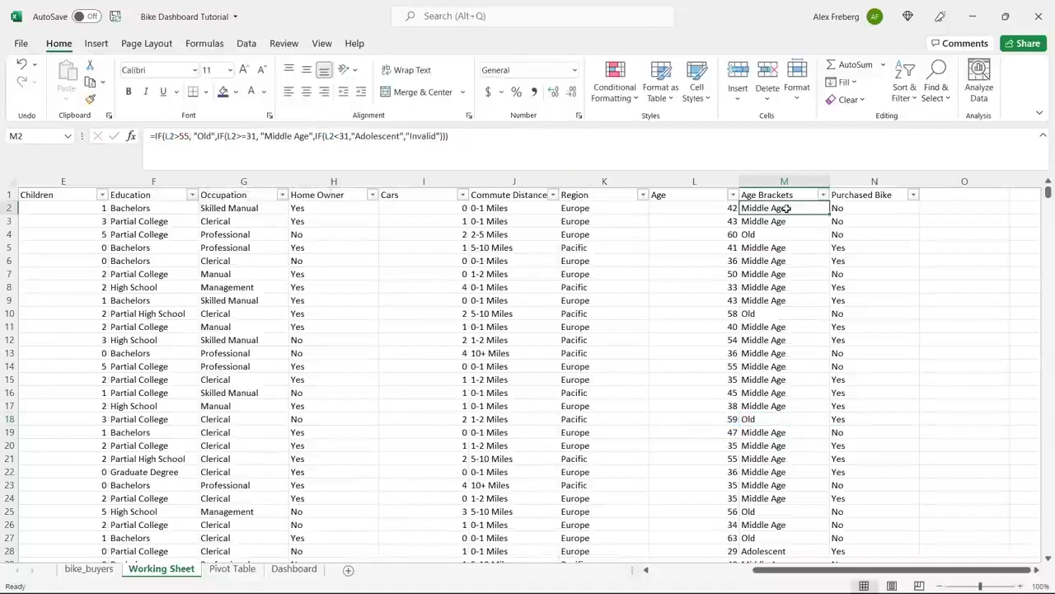
left_click(189, 136)
key("BackSpace")
type("4")
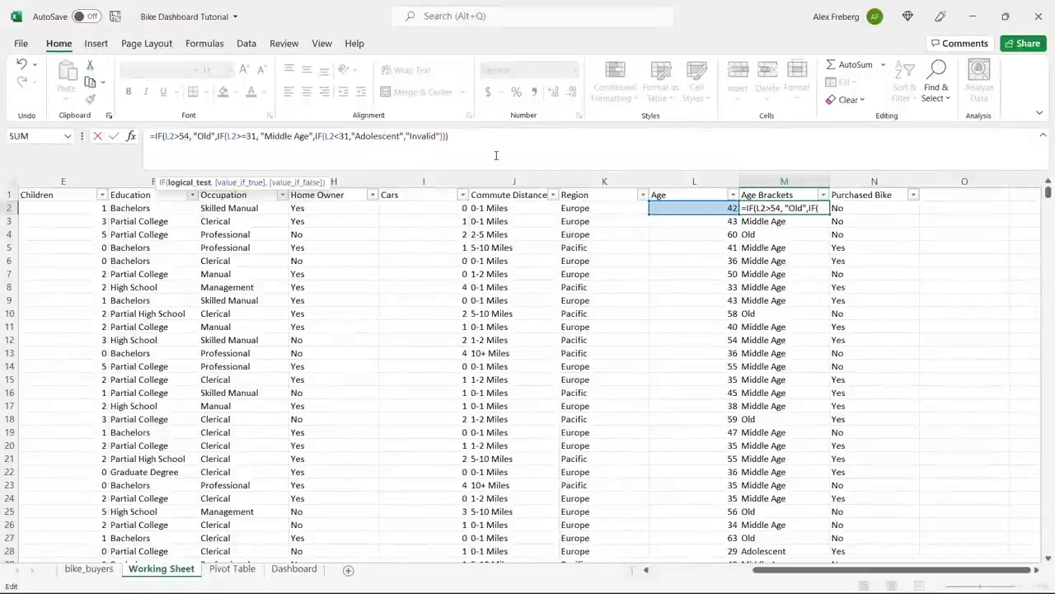
left_click(458, 138)
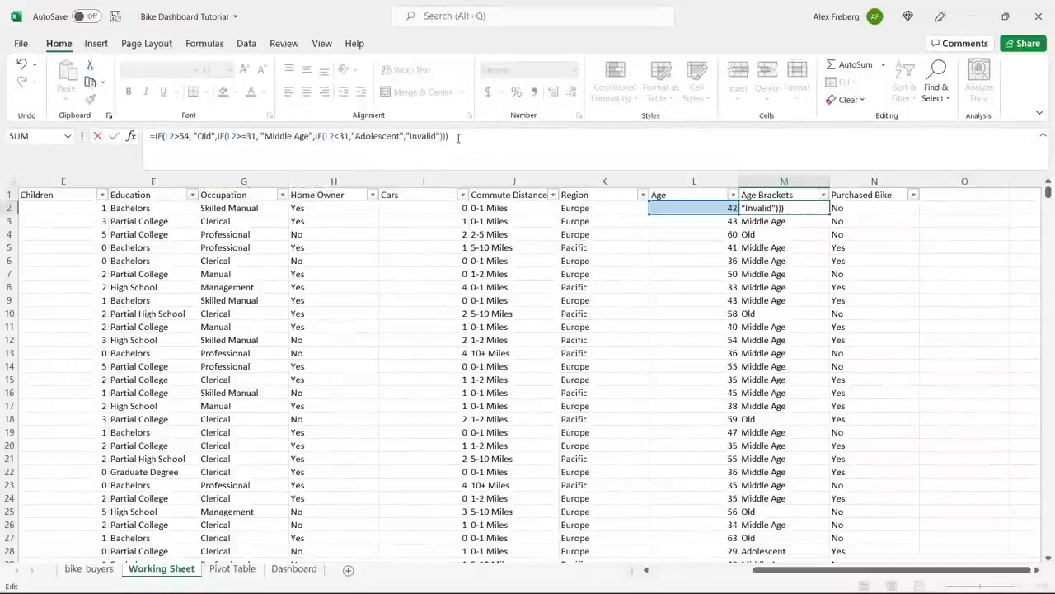
key("Return")
Step: Fill the M2 formula down the Age Brackets column and check the column's distinct filter values without applying a filter
left_click(823, 208)
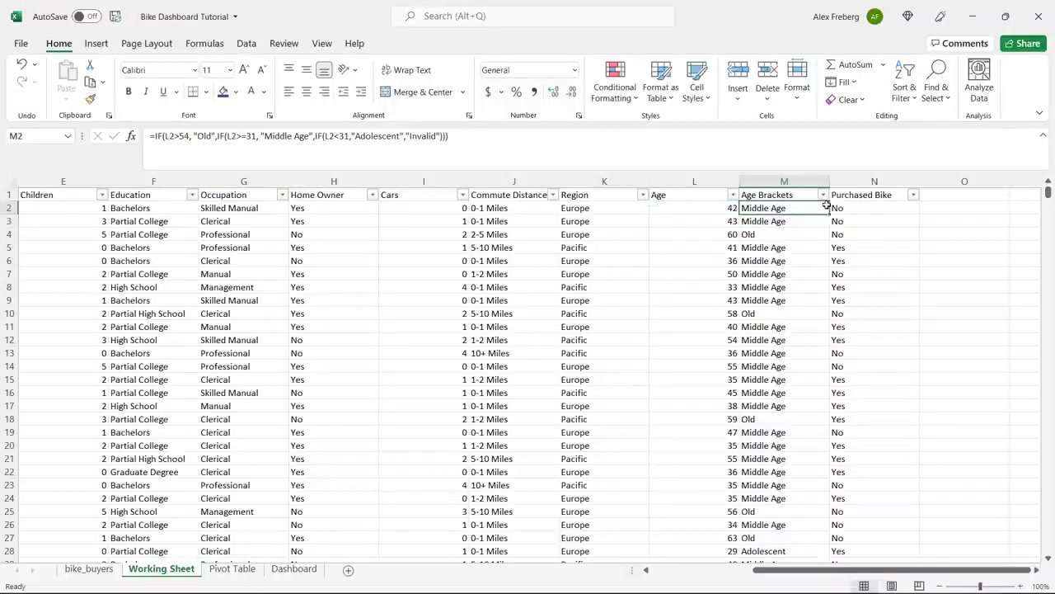
double_click(828, 214)
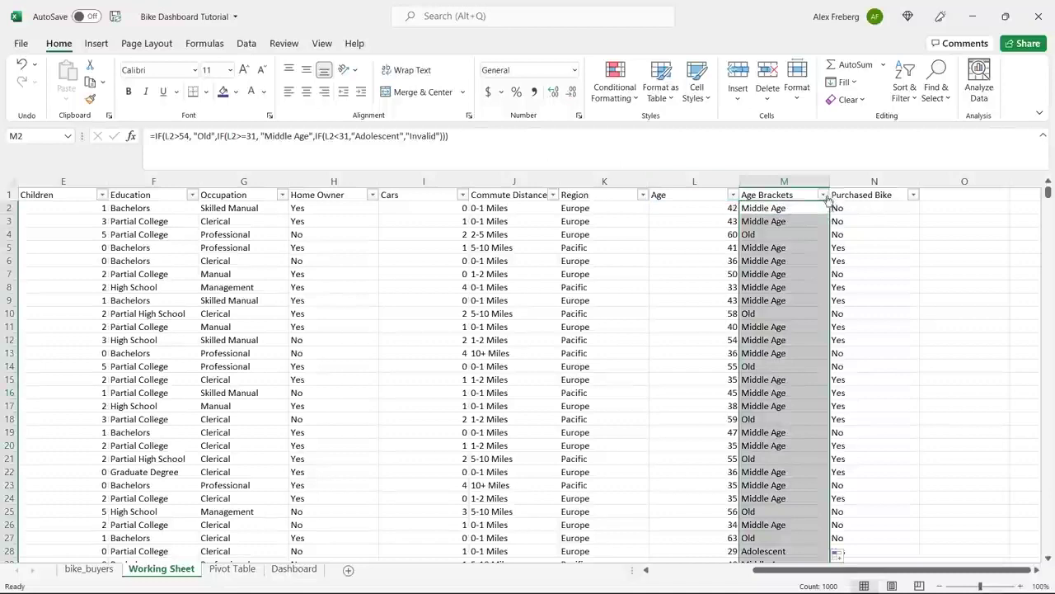
left_click(823, 195)
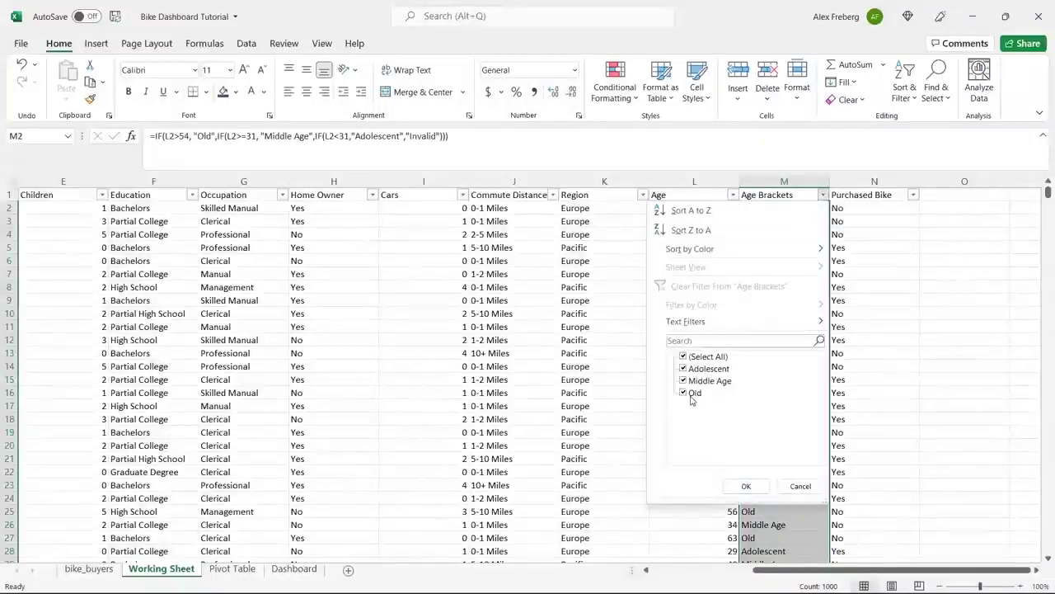
left_click(796, 486)
left_click(780, 379)
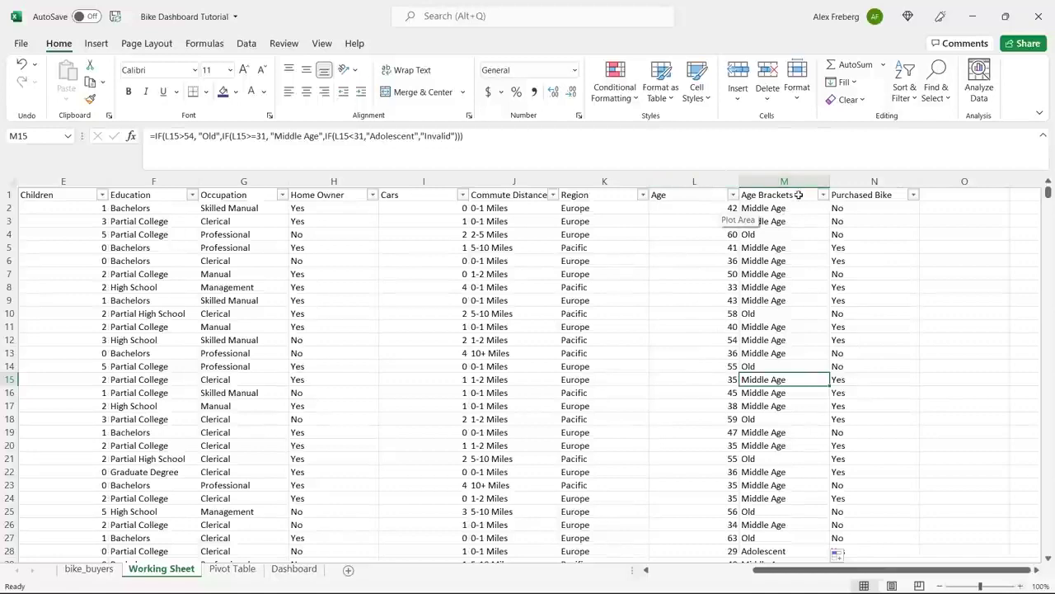
left_click(798, 194)
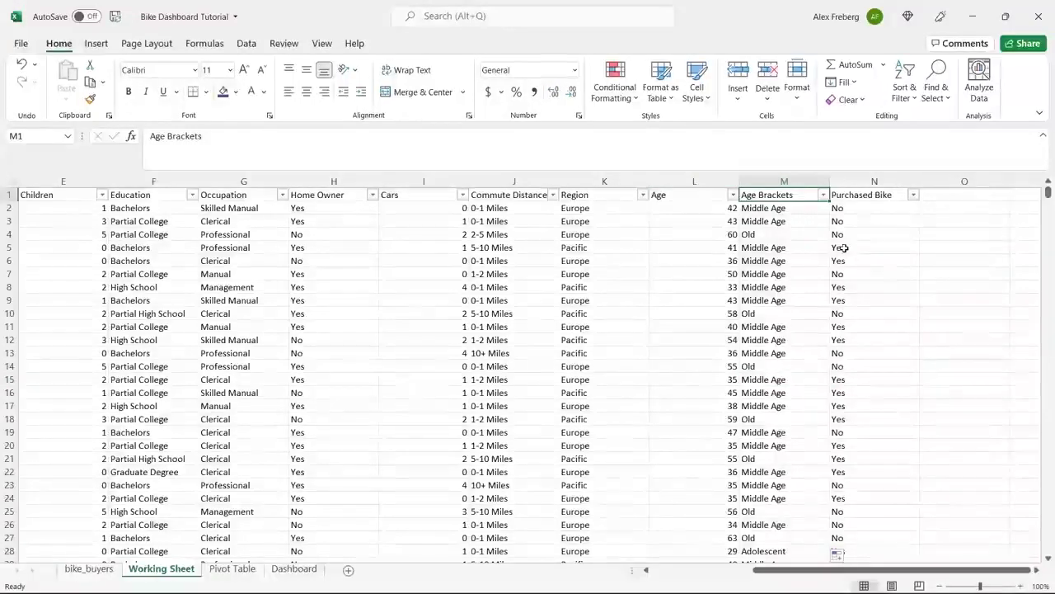
left_click(914, 195)
key("Return")
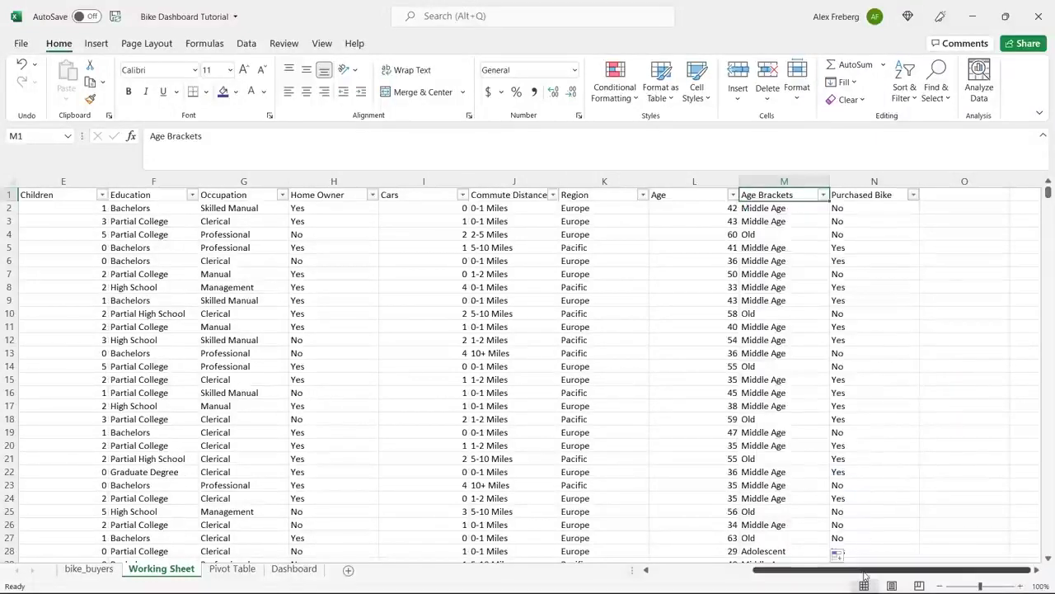
Step: Replace the garbled header in cell B1 of the Working Sheet with "Marital Status"
left_click_drag(864, 575, 758, 575)
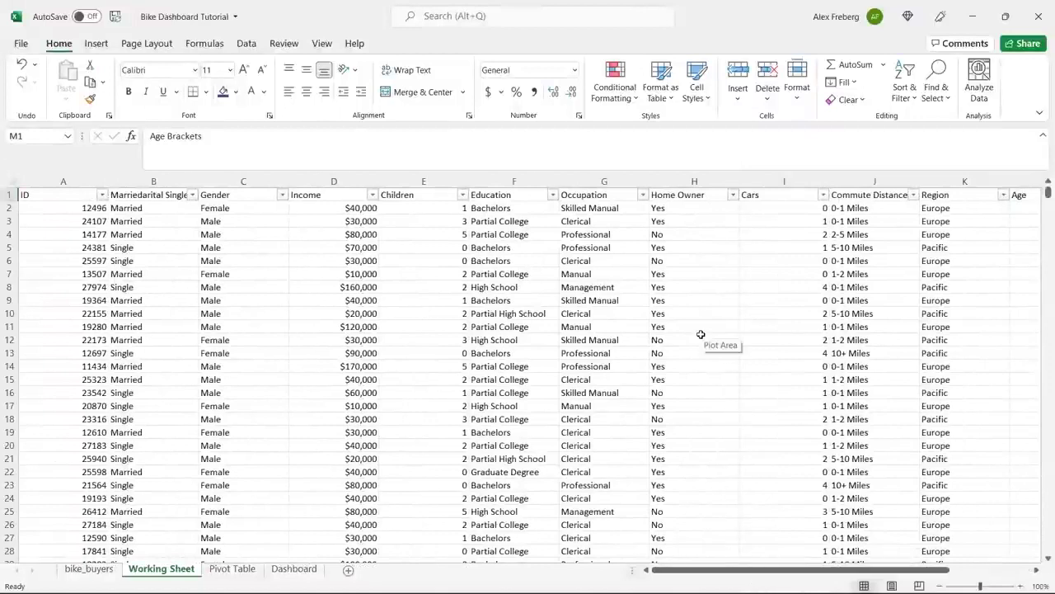
left_click(165, 195)
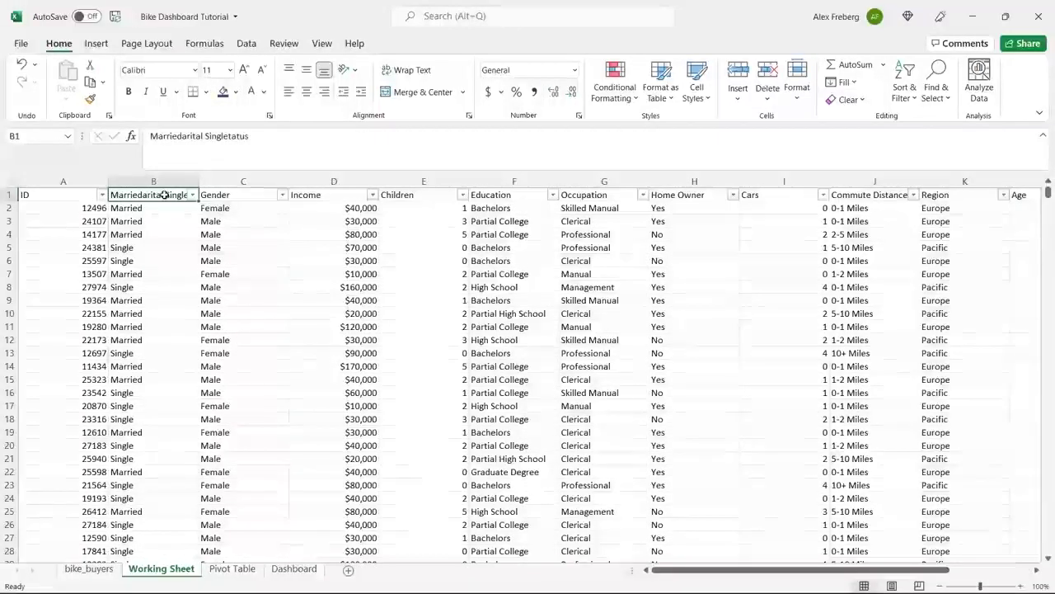
left_click(268, 137)
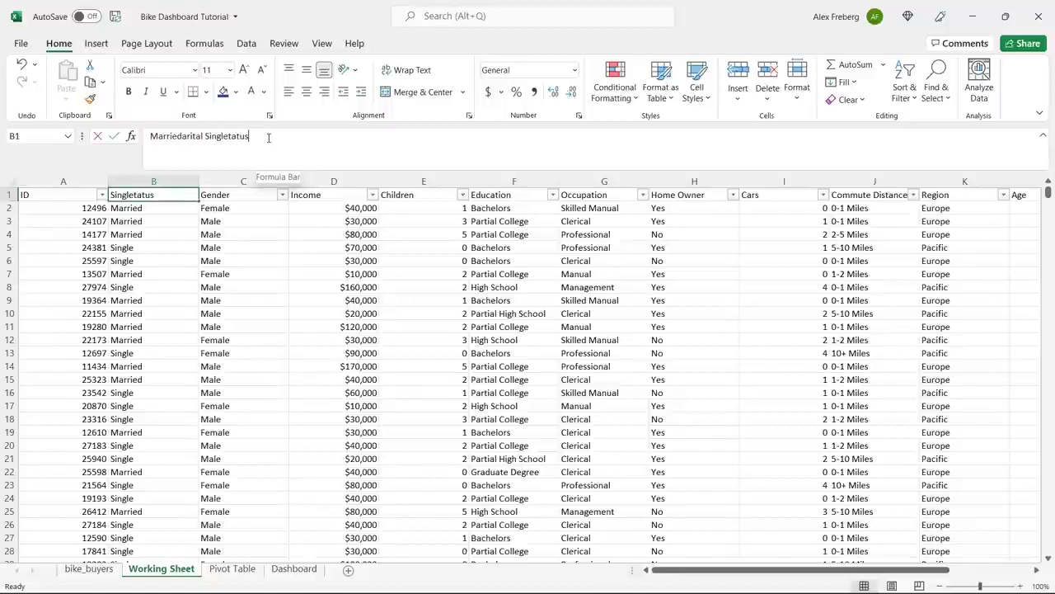
left_click(268, 138)
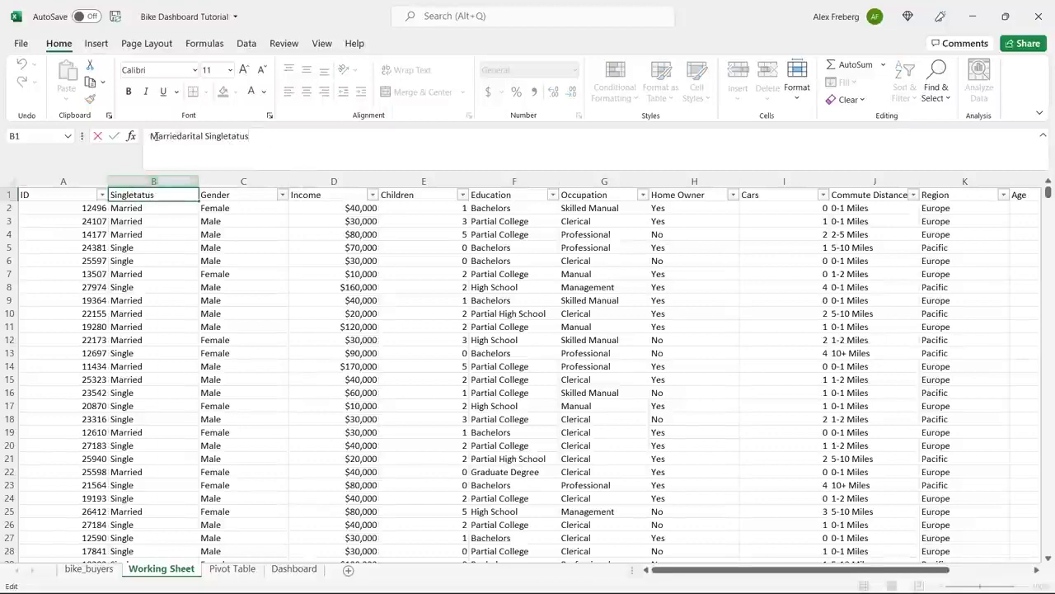
double_click(165, 136)
double_click(226, 136)
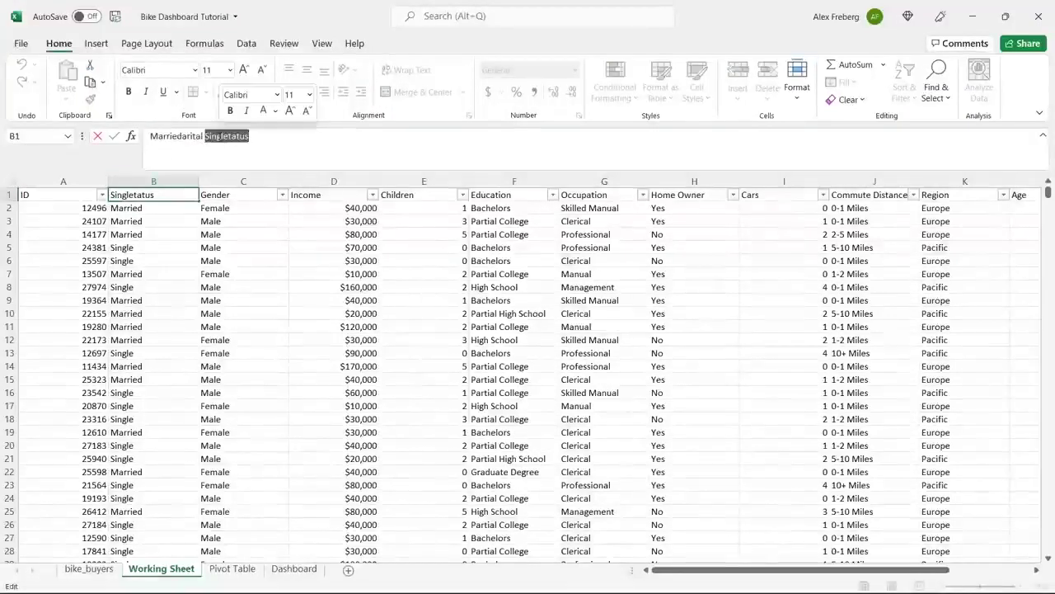
left_click(267, 141)
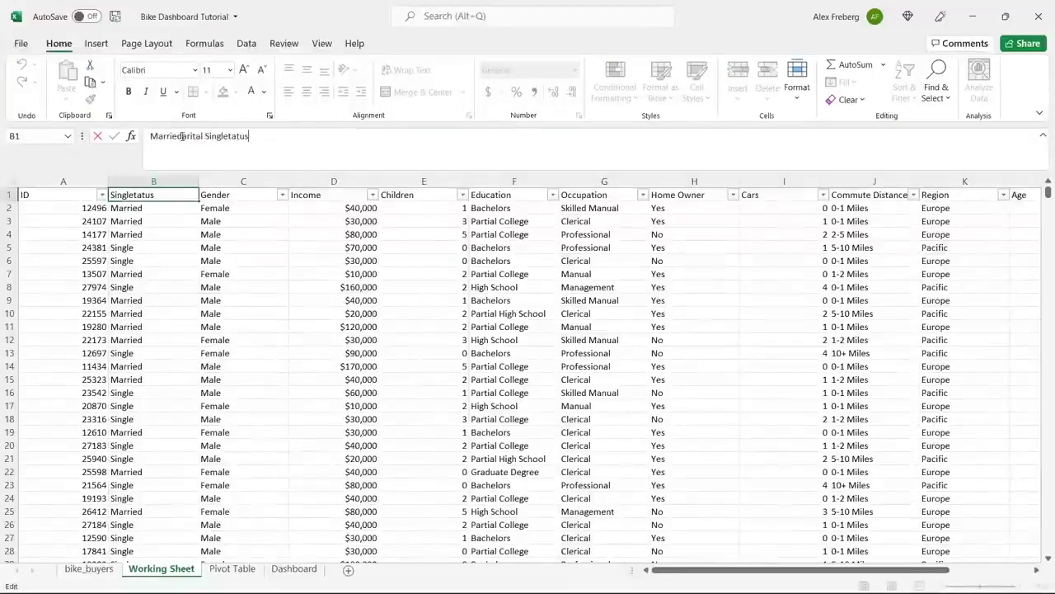
left_click_drag(182, 136, 92, 112)
type("Mar")
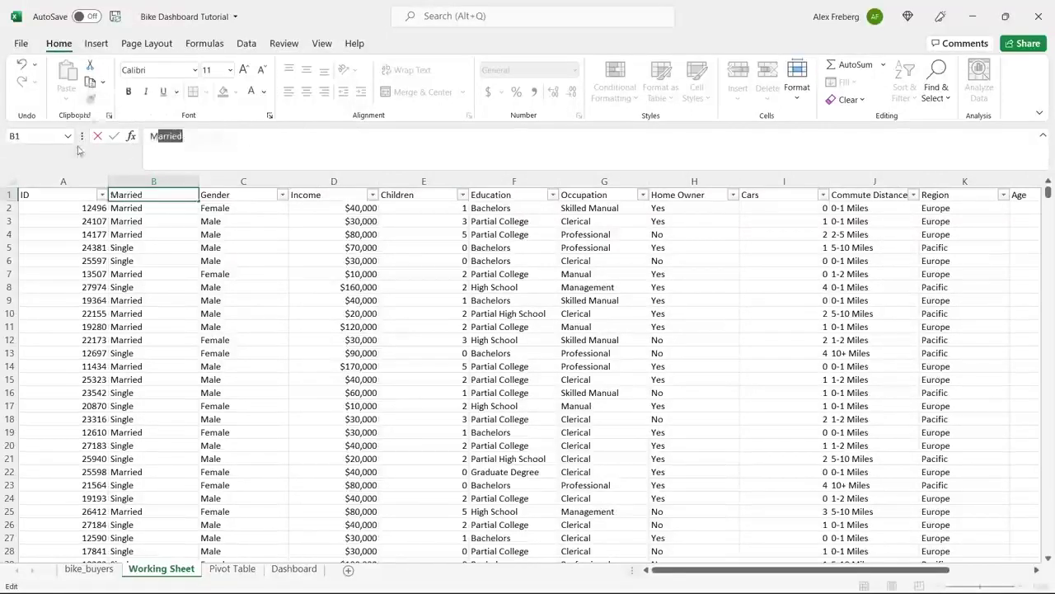
type("ital Status")
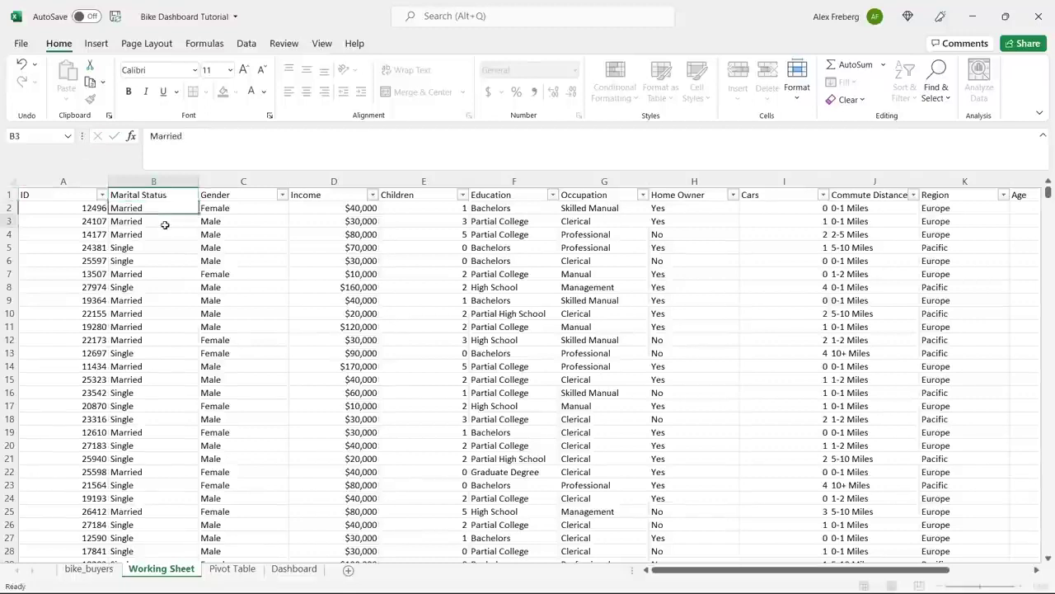
left_click(164, 223)
Step: Check the cleaned Income and Children columns and compare the raw bike_buyers sheet with the Working Sheet
left_click(376, 274)
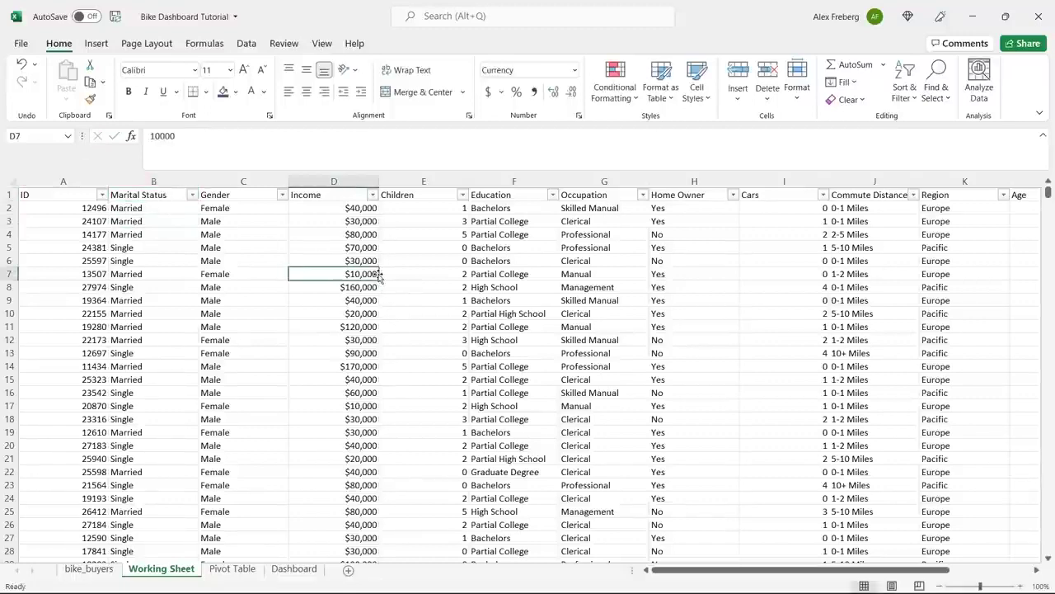
left_click(436, 273)
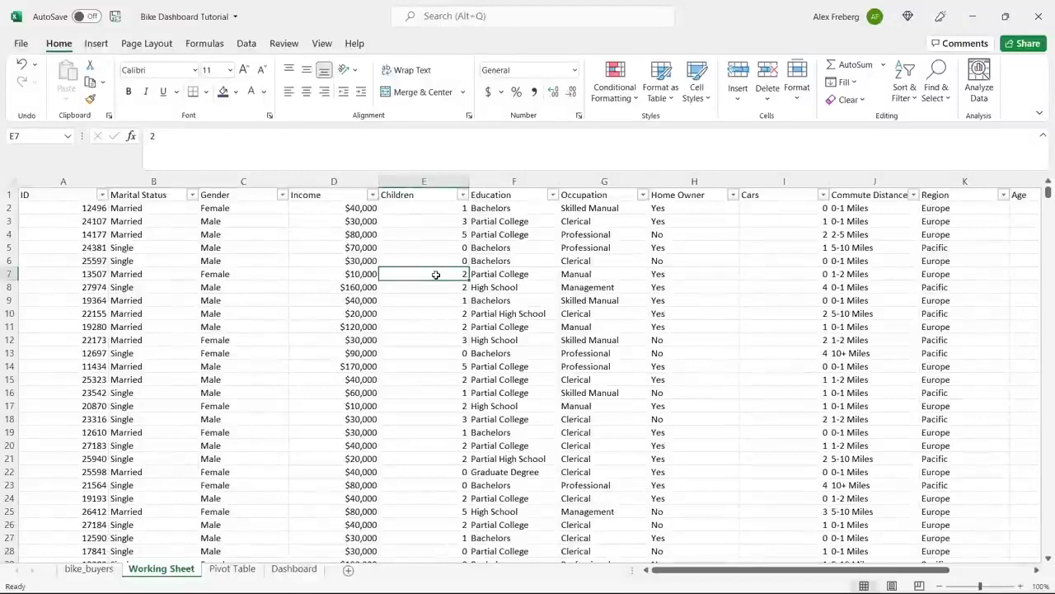
left_click(89, 568)
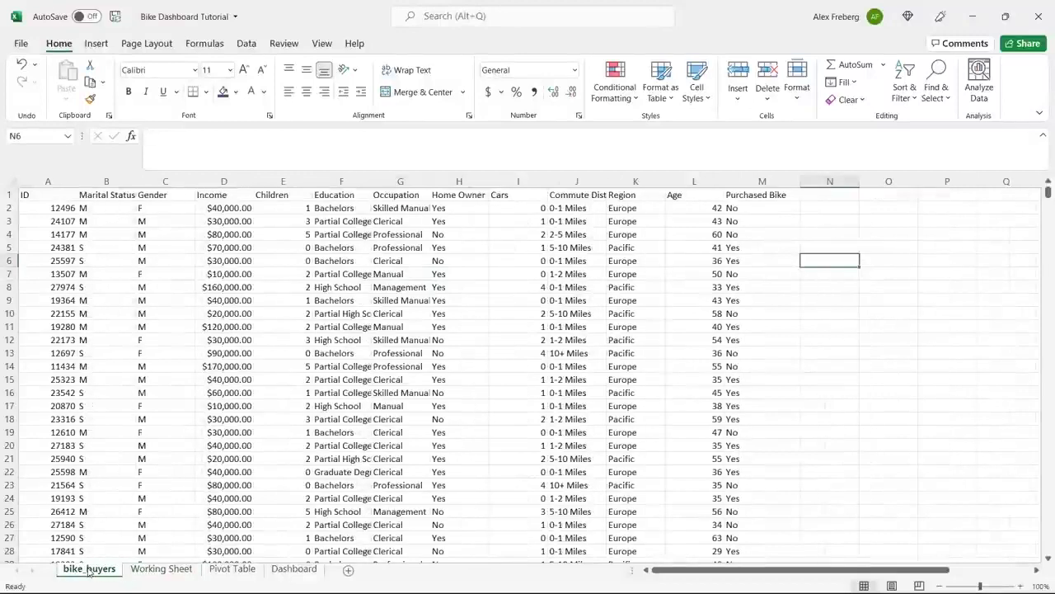
left_click(154, 569)
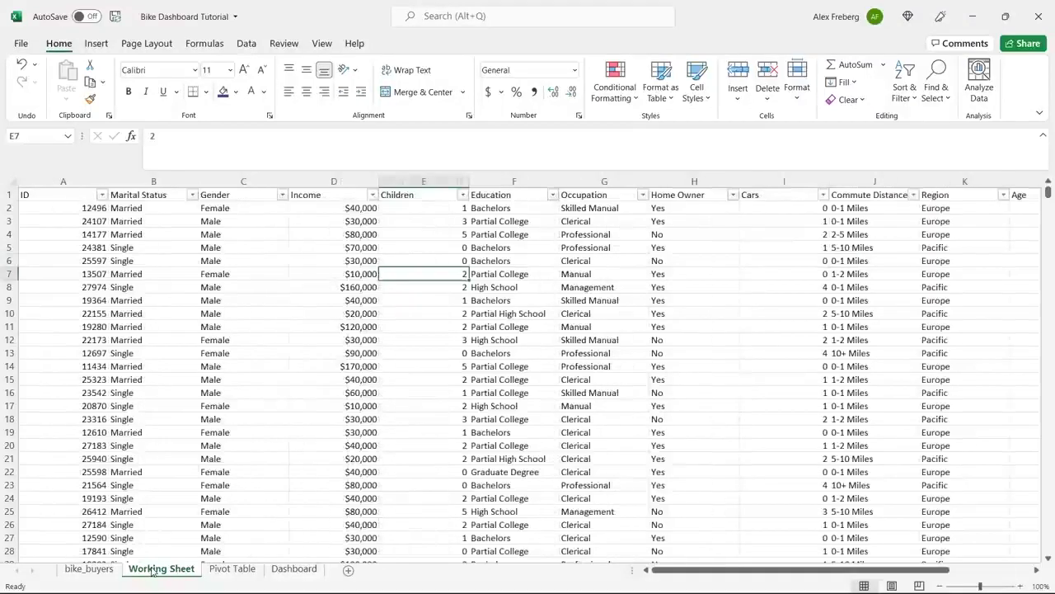
Step: Go to the Pivot Table sheet and clear the placeholder text in cell A1
left_click(235, 569)
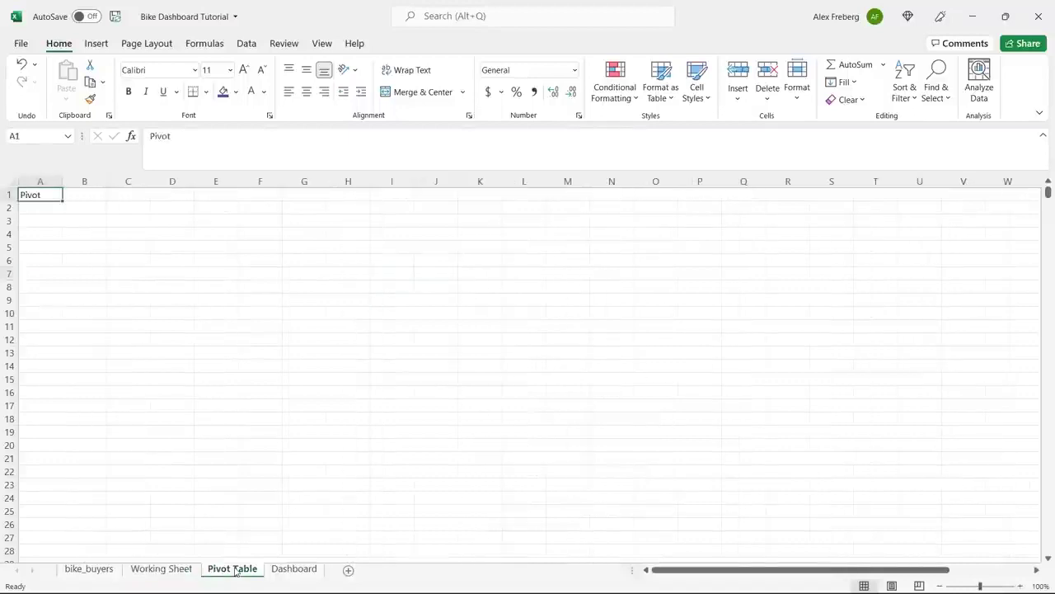
left_click(66, 217)
left_click(41, 181)
left_click(45, 193)
key("Delete")
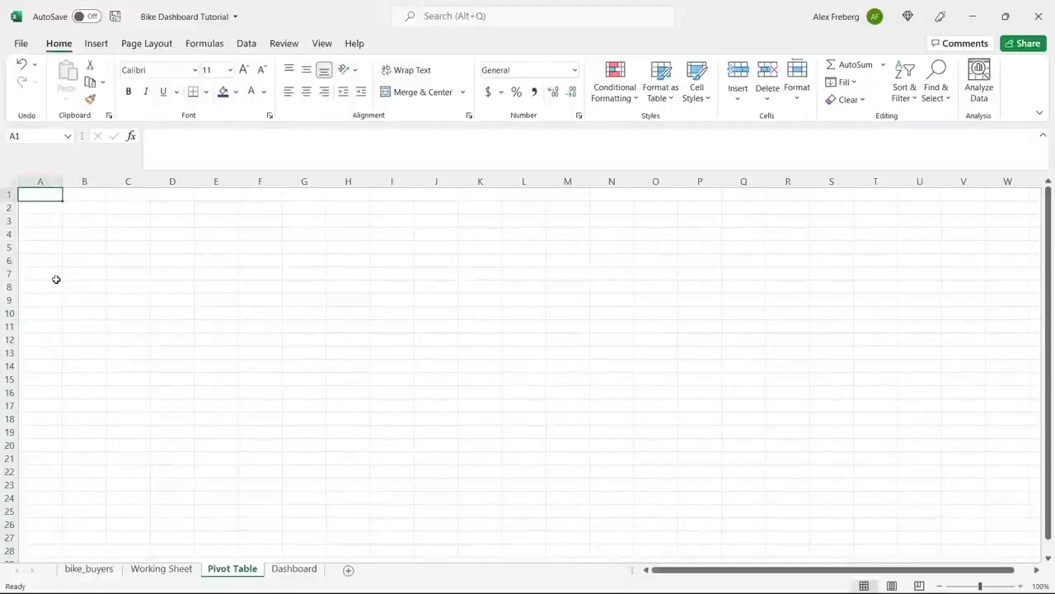
Step: Insert a PivotTable at cell A3 of the Pivot Table sheet, using 'Working Sheet'!$A$1:$N$1001 as its source range
left_click(45, 221)
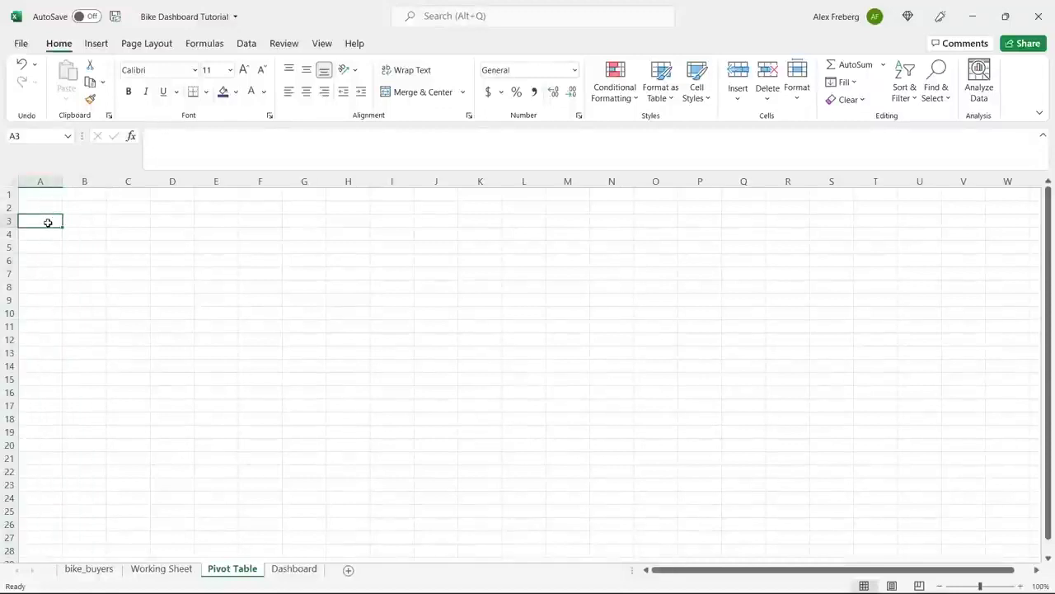
left_click(96, 43)
left_click(42, 73)
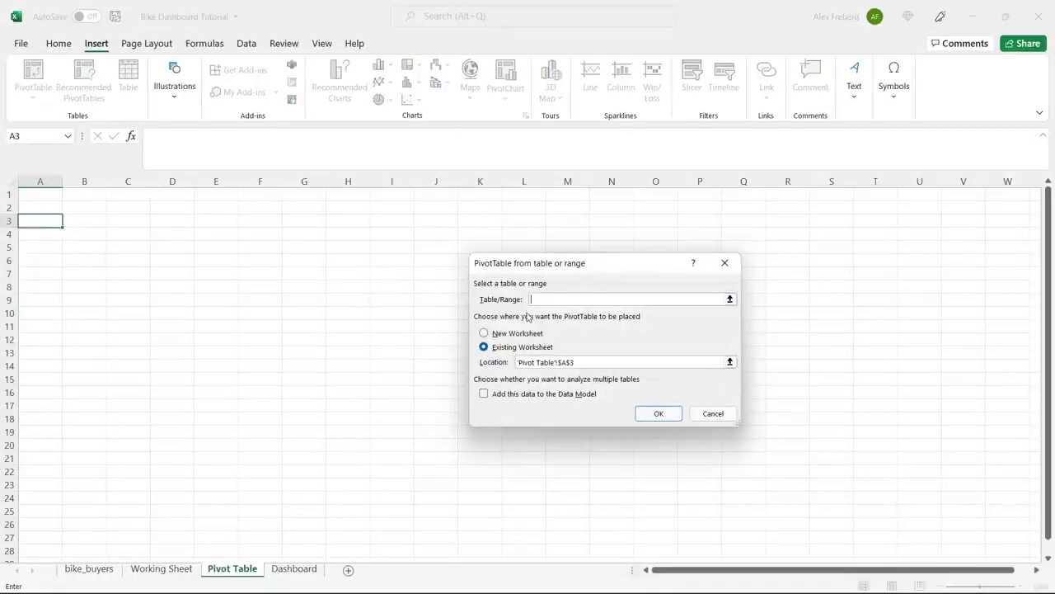
left_click(165, 569)
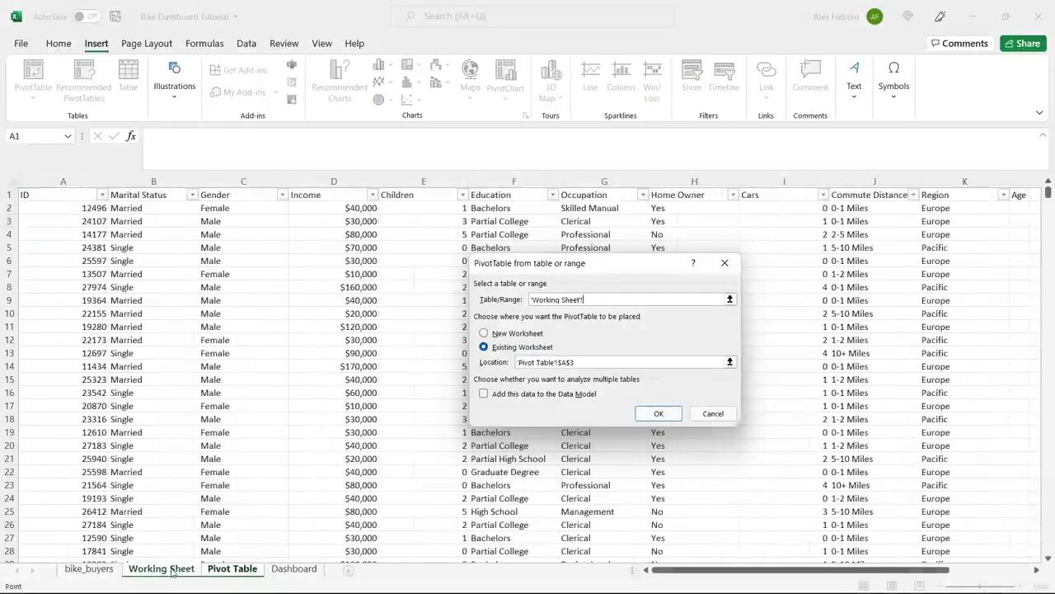
left_click(37, 196)
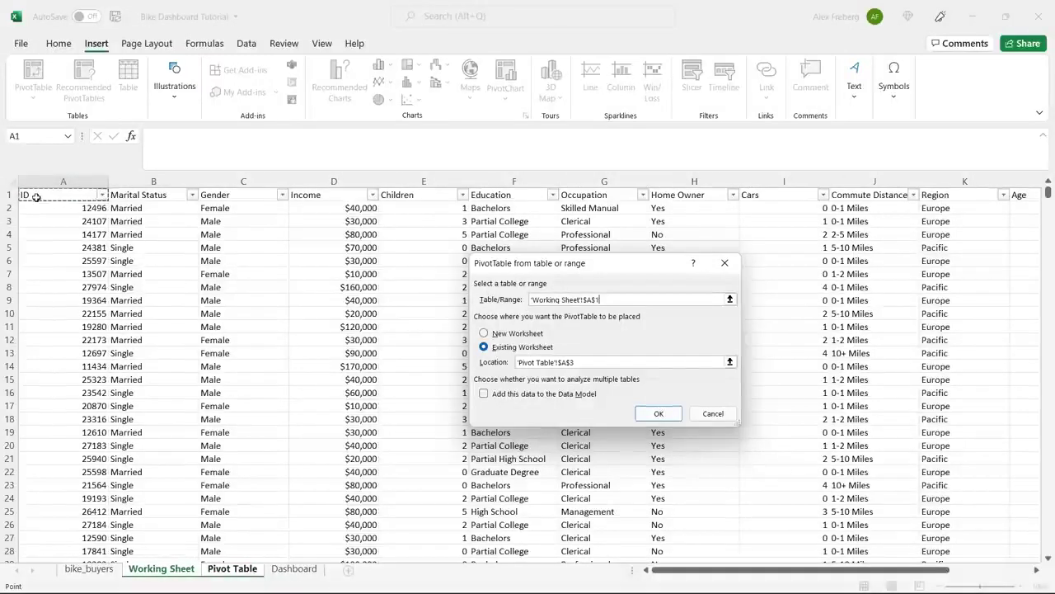
key("ctrl+shift+Right")
key("ctrl+shift+Down")
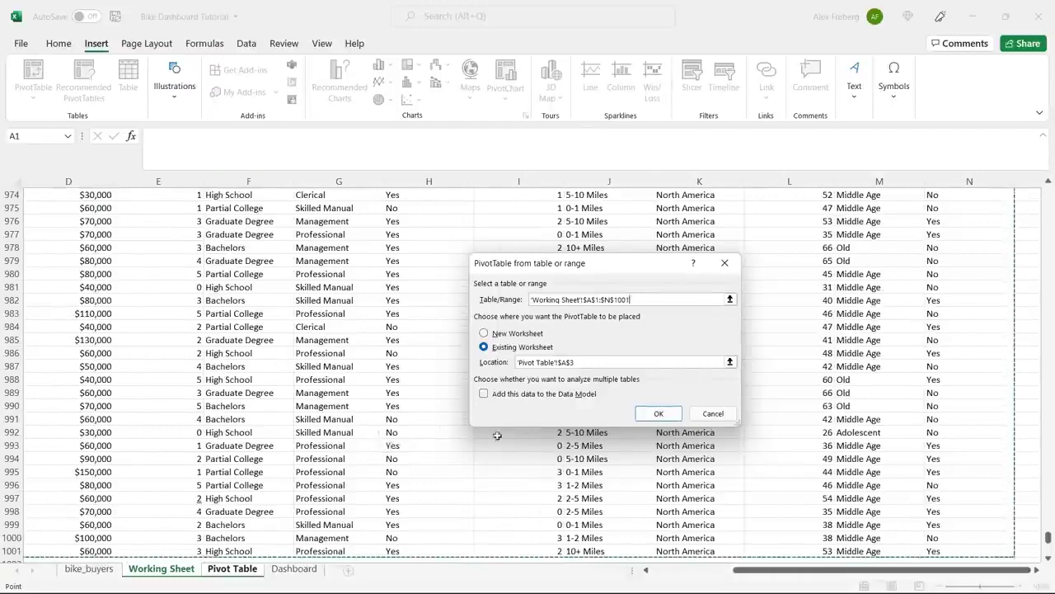
left_click(660, 414)
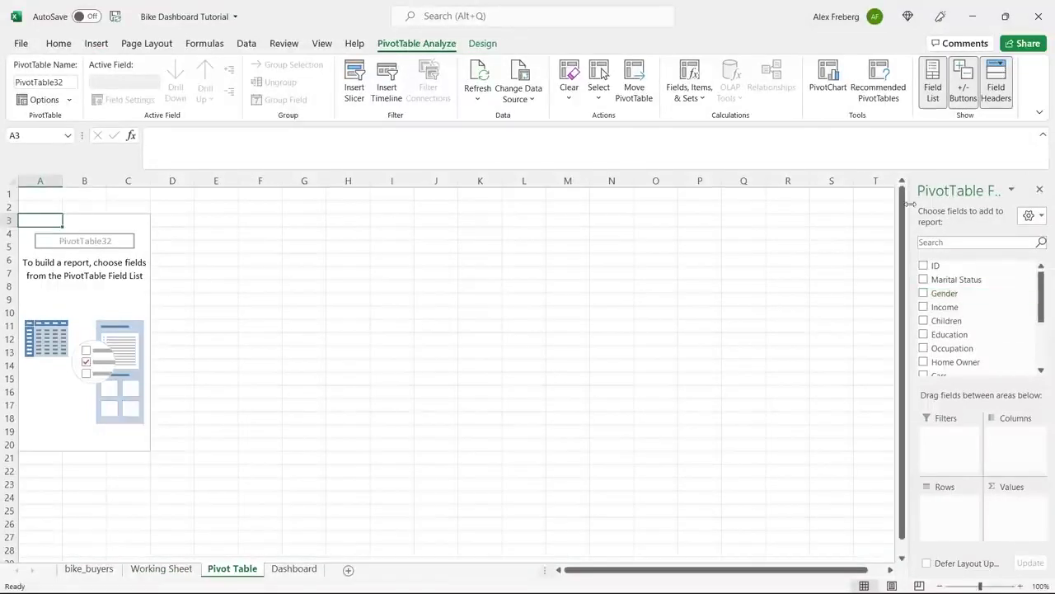
Step: Widen the field list slightly, and add Income as the pivot table's values and Gender as its rows
left_click_drag(911, 204, 804, 206)
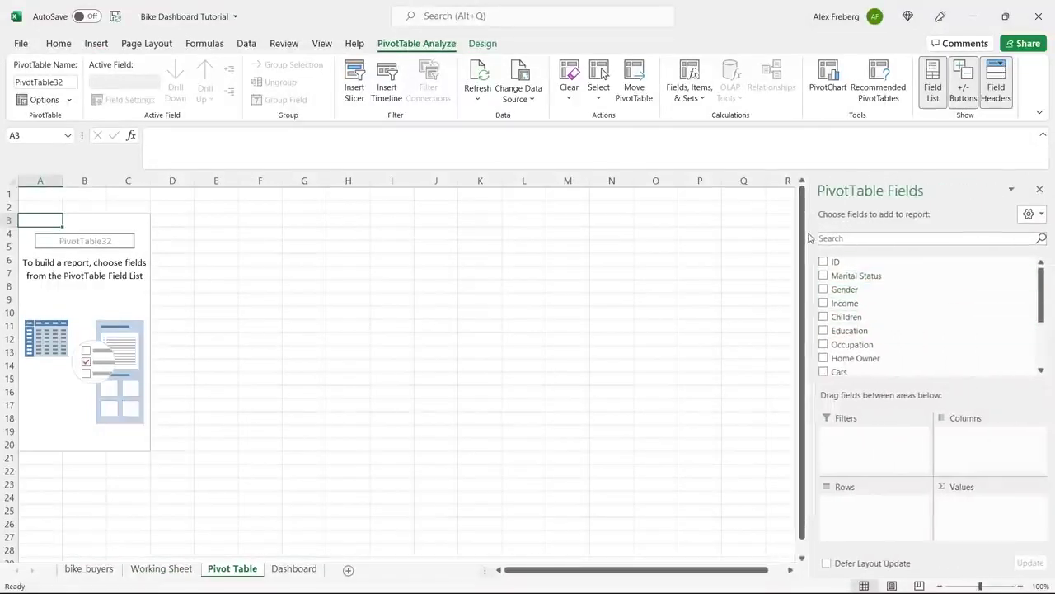
left_click_drag(803, 223, 887, 224)
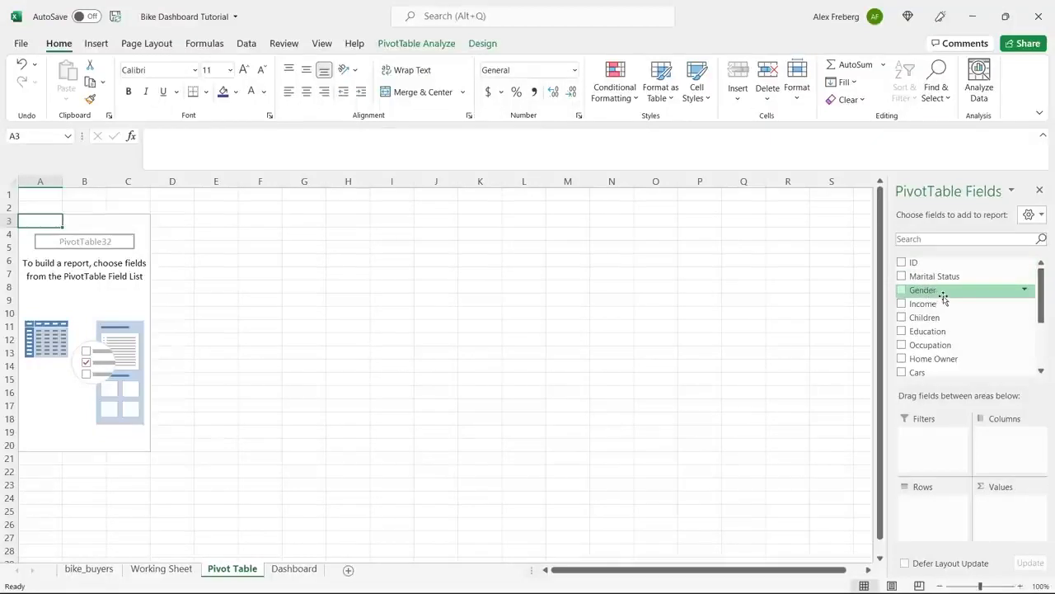
left_click_drag(952, 306, 1004, 509)
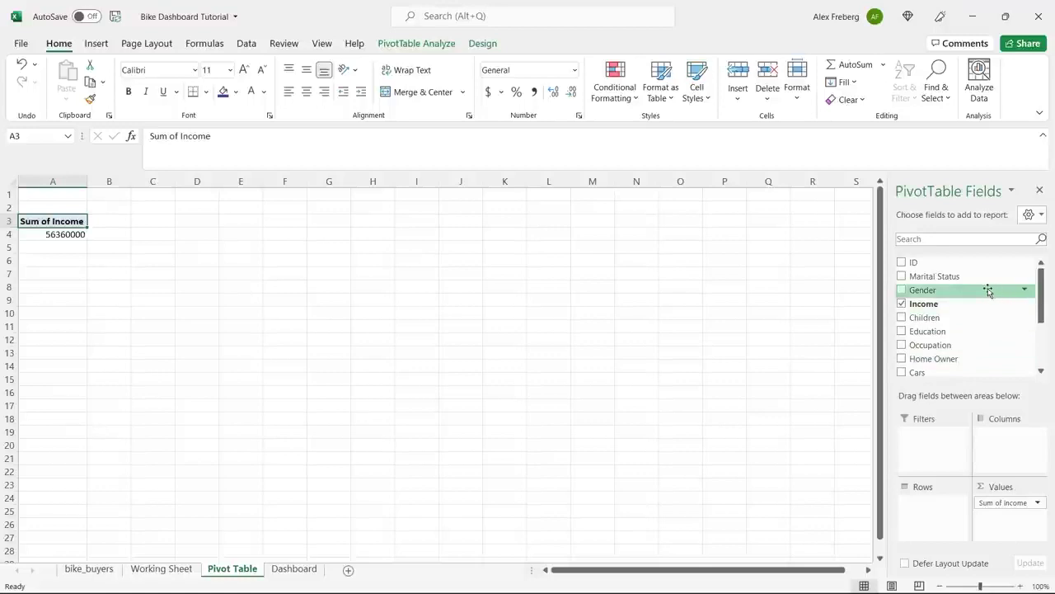
left_click_drag(984, 294, 932, 506)
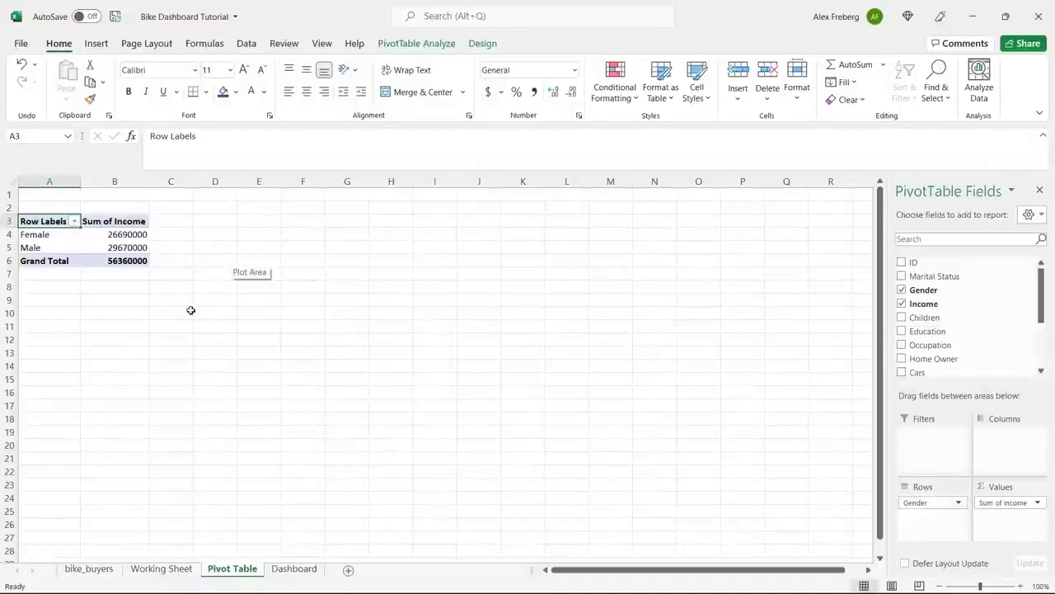
left_click(1040, 506)
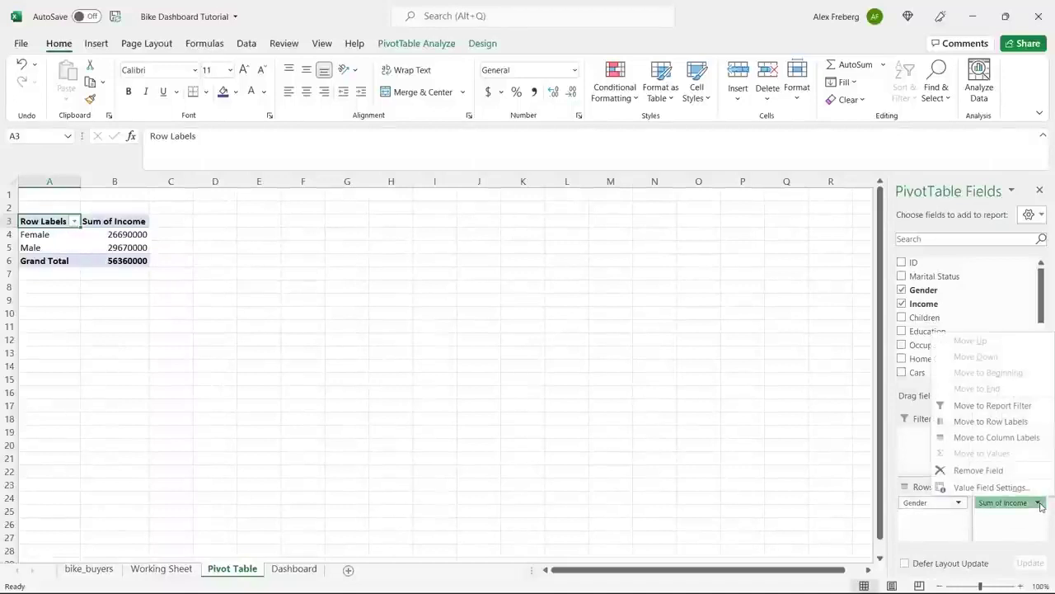
left_click(1016, 486)
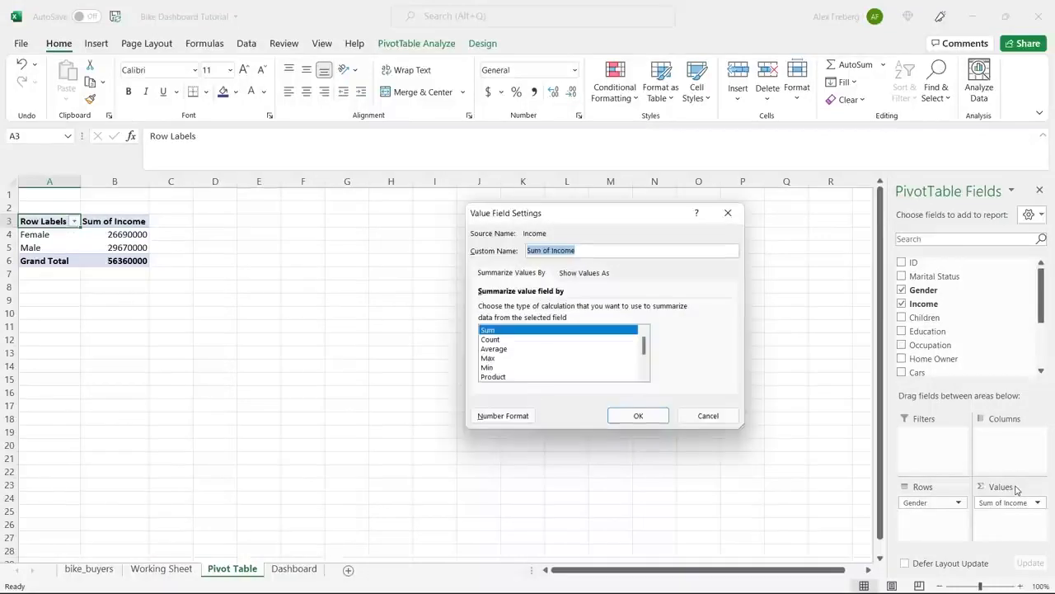
left_click(728, 213)
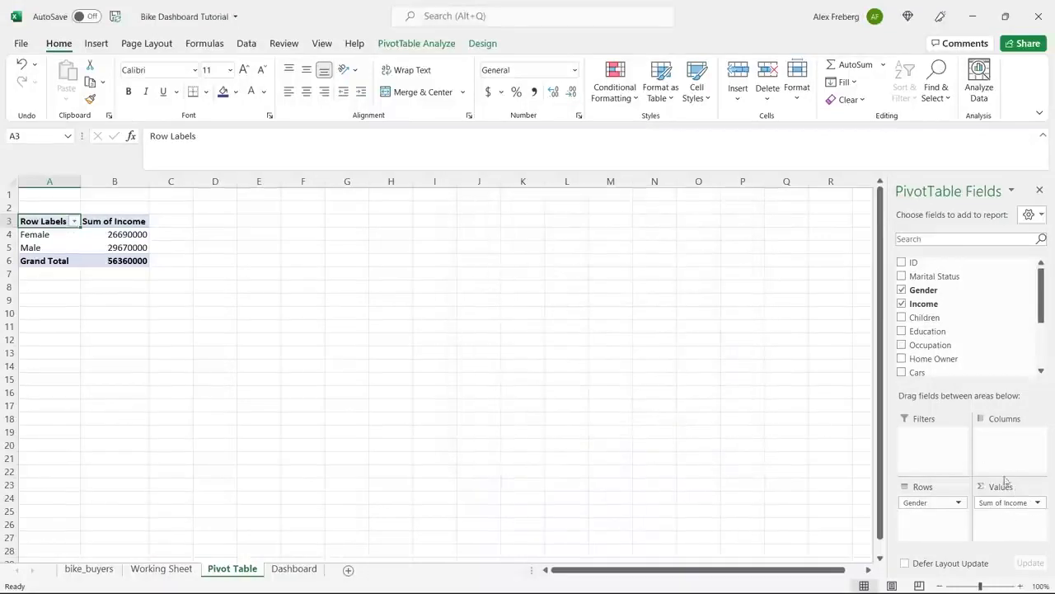
Step: Summarize the Income value field by Average instead of Sum
left_click(1037, 503)
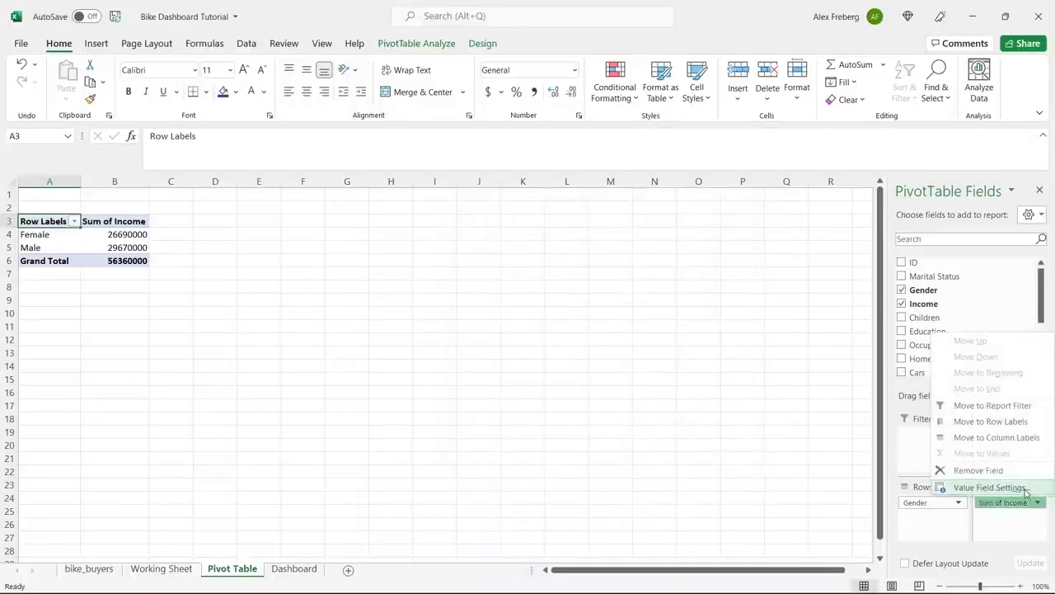
left_click(1026, 490)
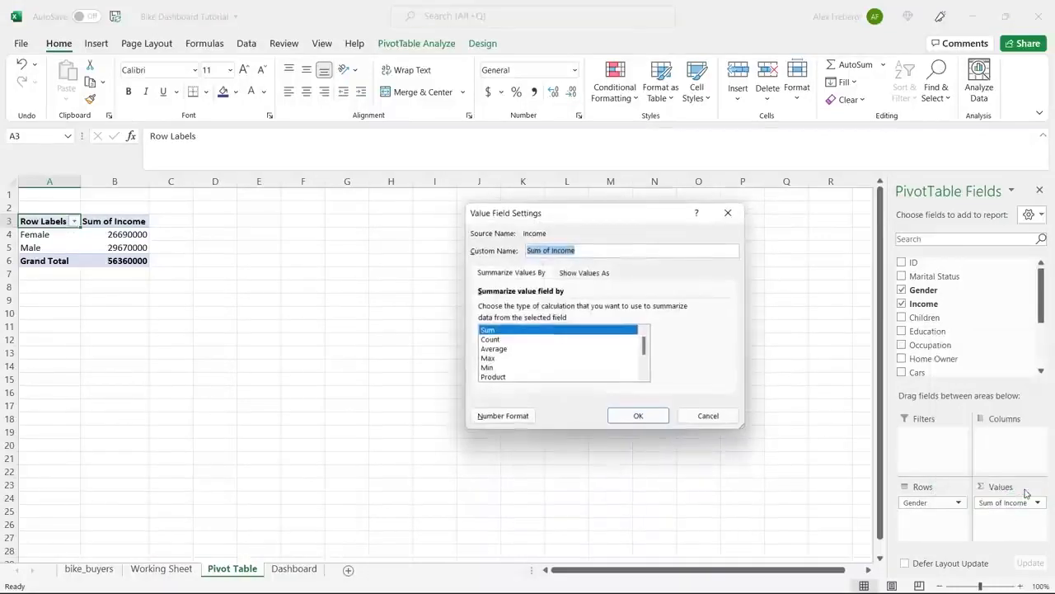
left_click(569, 349)
left_click(624, 415)
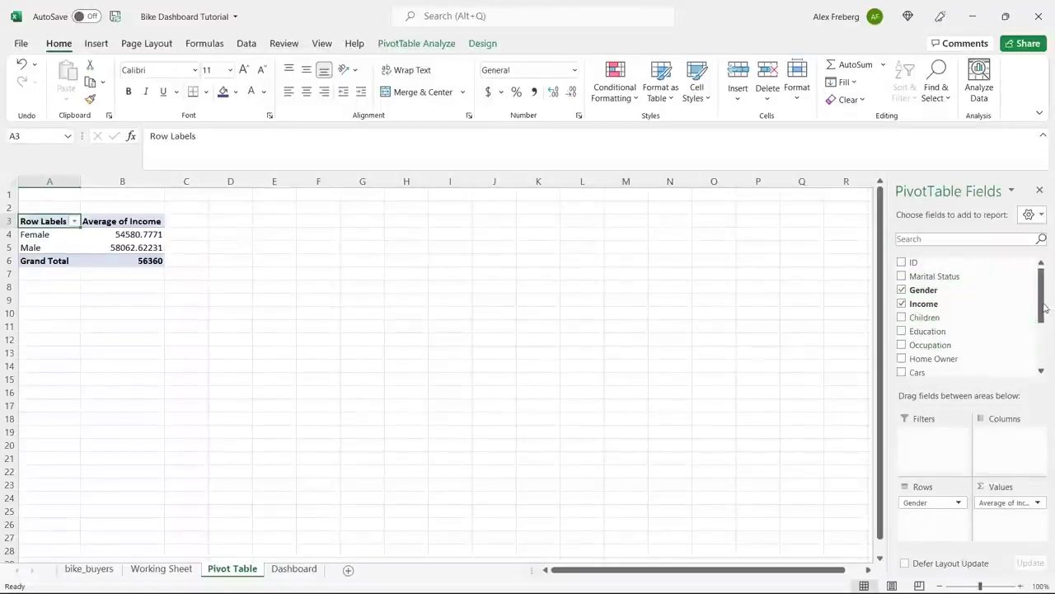
Step: Add Purchased Bike as the pivot table's columns and inspect the average income of female and male non-buyers
scroll(1044, 307, "down", 4)
left_click_drag(955, 351, 1011, 446)
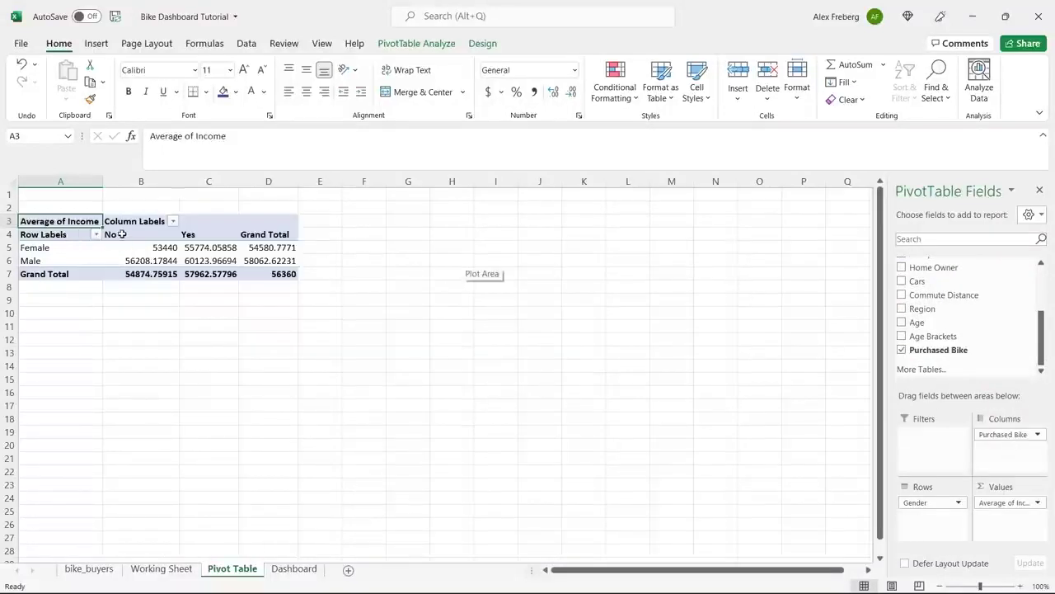
left_click(118, 235)
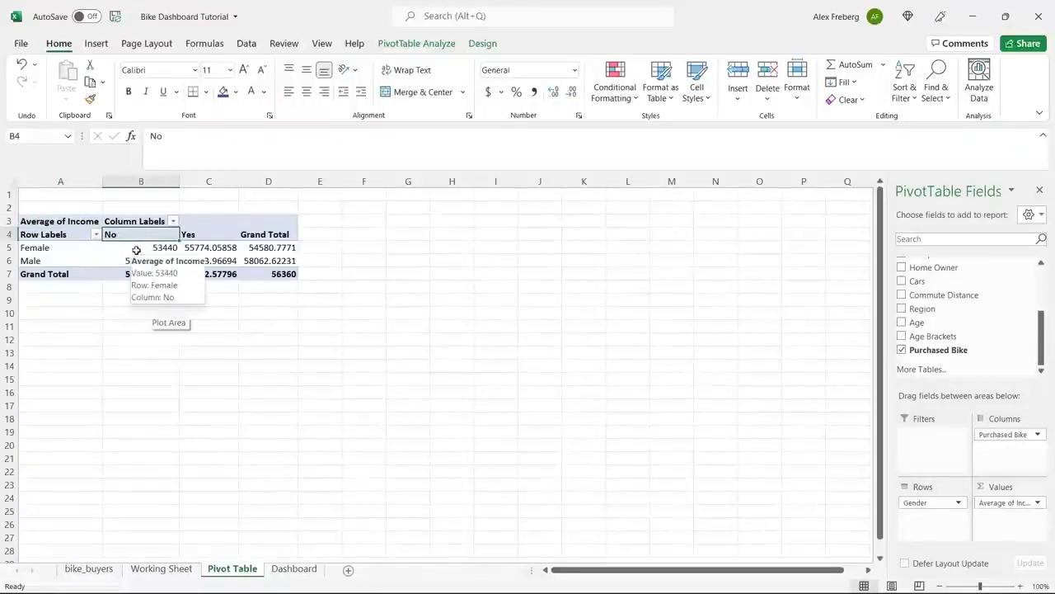
left_click(135, 251)
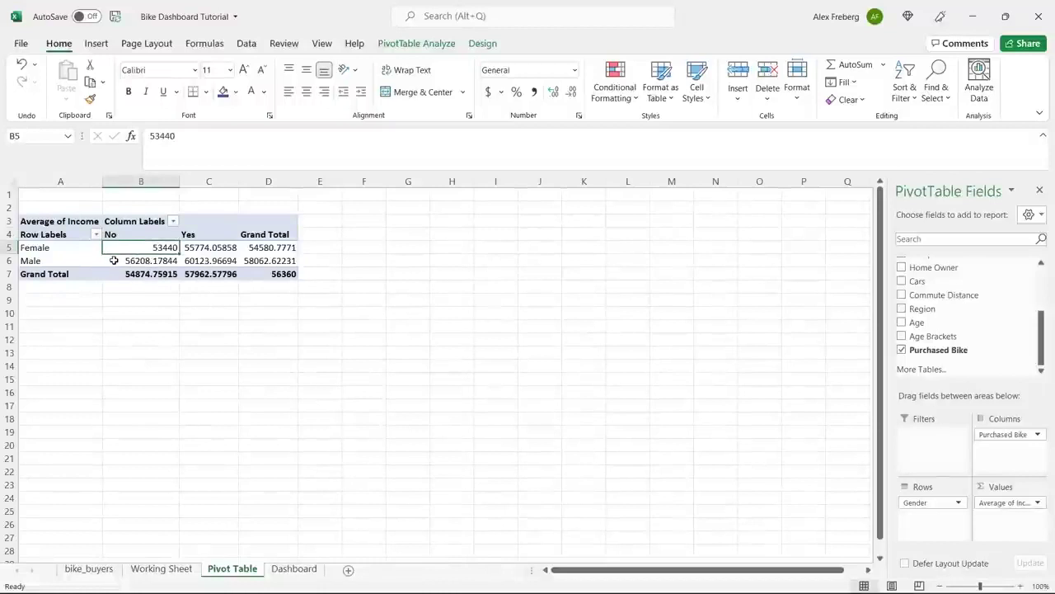
mouse_move(114, 261)
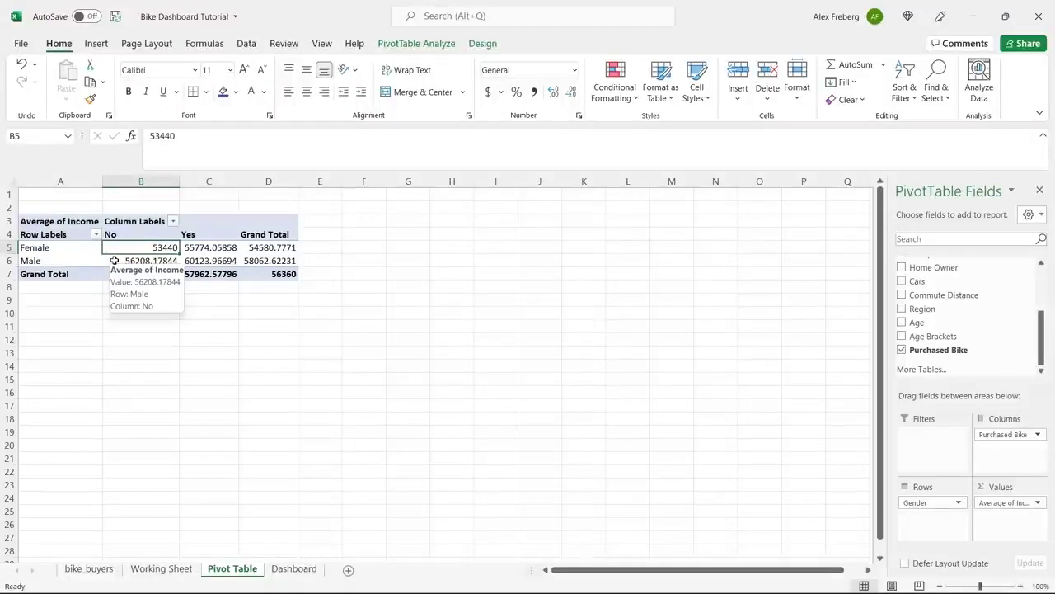
left_click(114, 260)
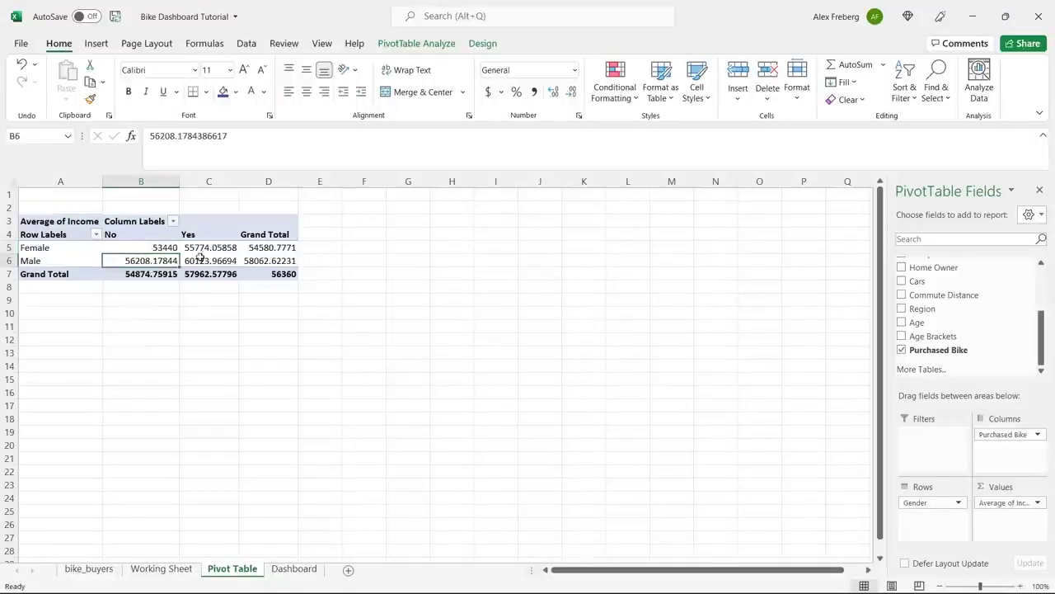
Step: Compare the average incomes of bike buyers and non-buyers for each gender, and undo the drill-down into the female non-buyers' records
left_click(214, 234)
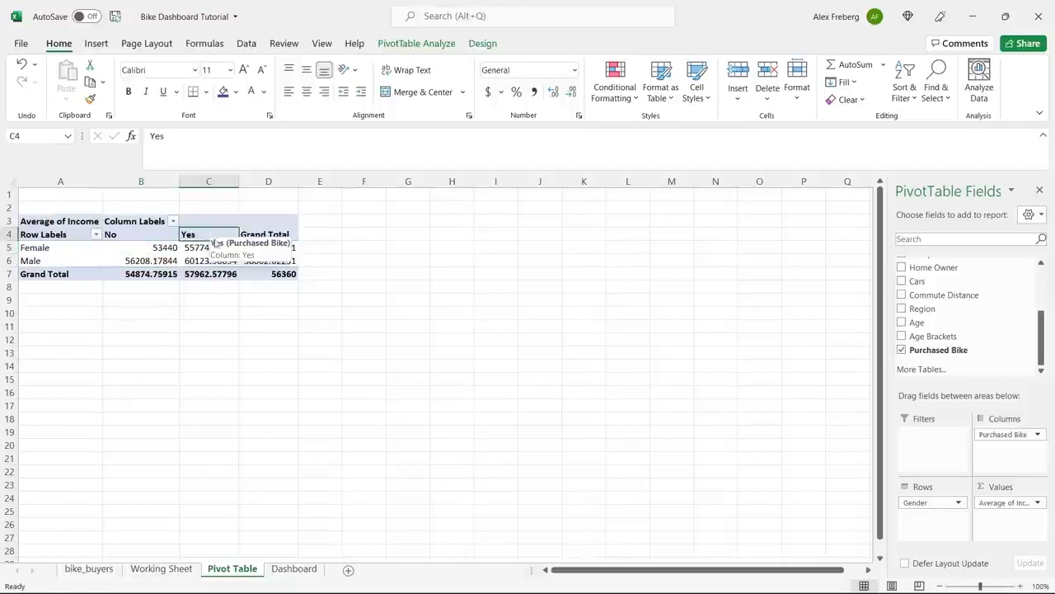
left_click(211, 247)
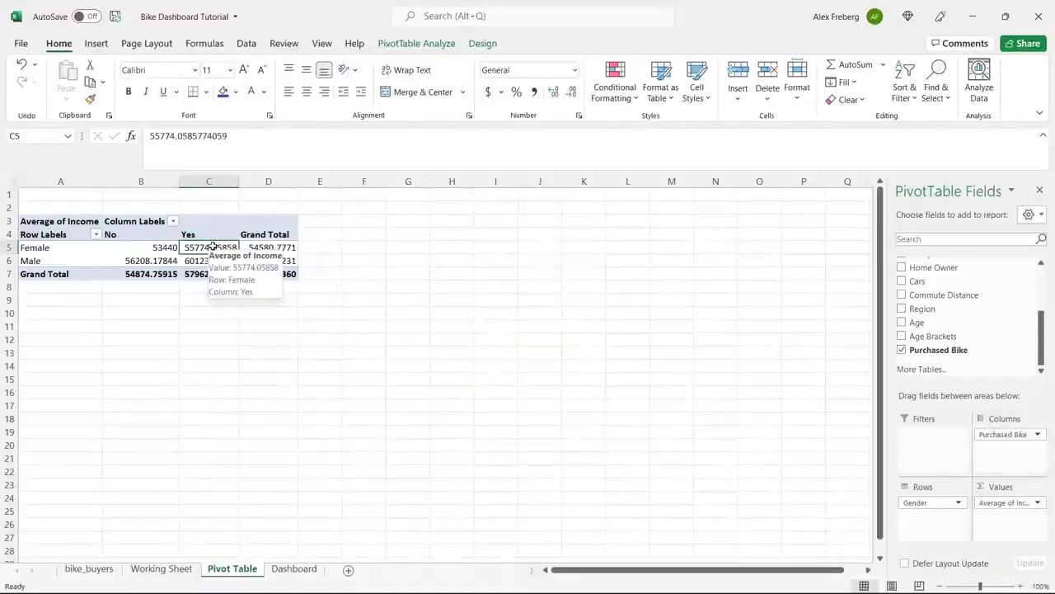
left_click(212, 260)
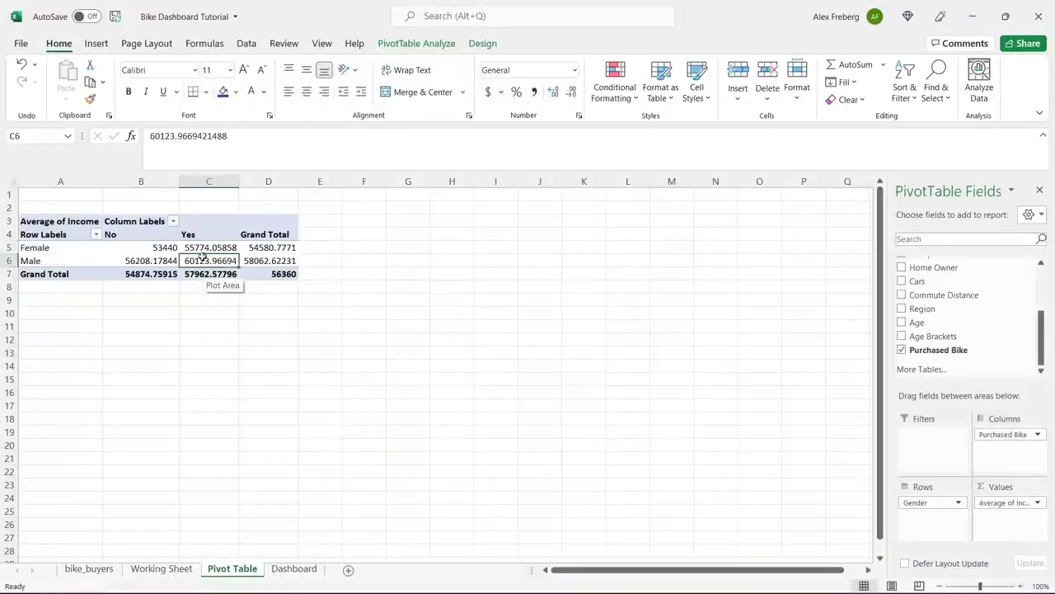
left_click_drag(151, 245, 185, 250)
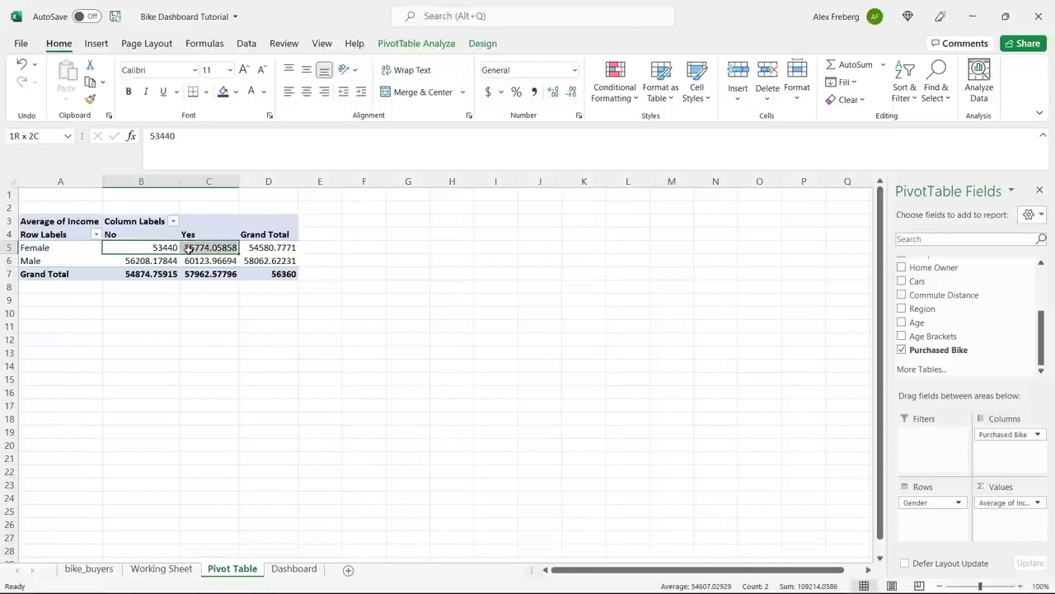
left_click_drag(174, 260, 183, 262)
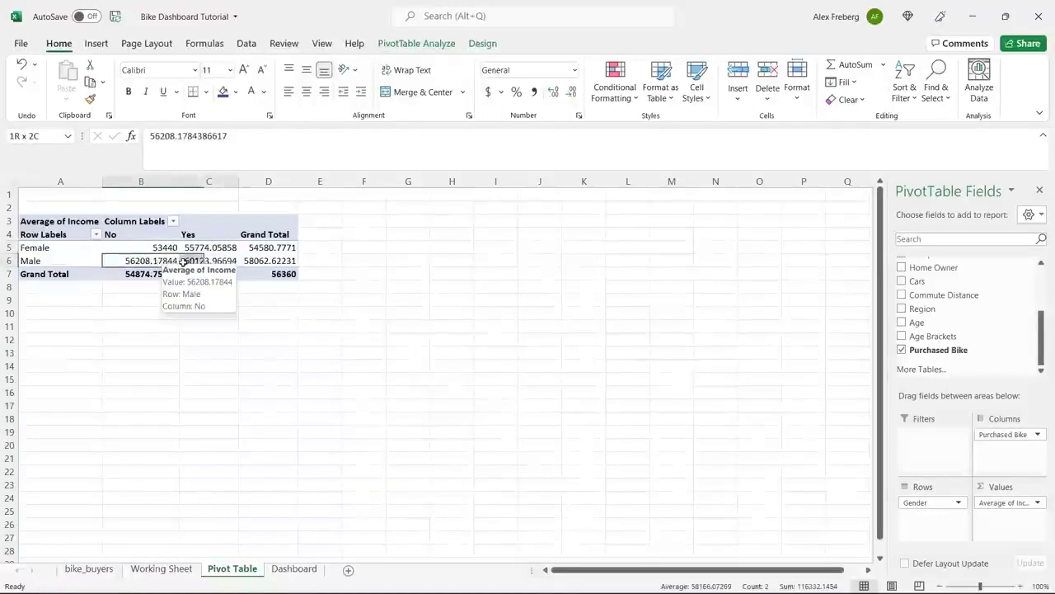
left_click(157, 247)
left_click(150, 262)
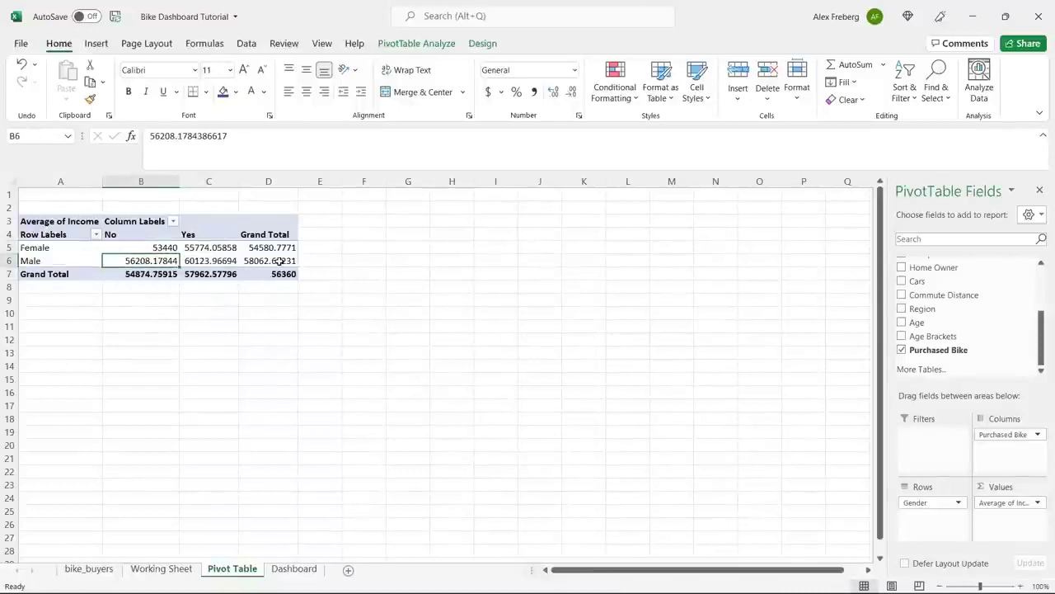
left_click(172, 250)
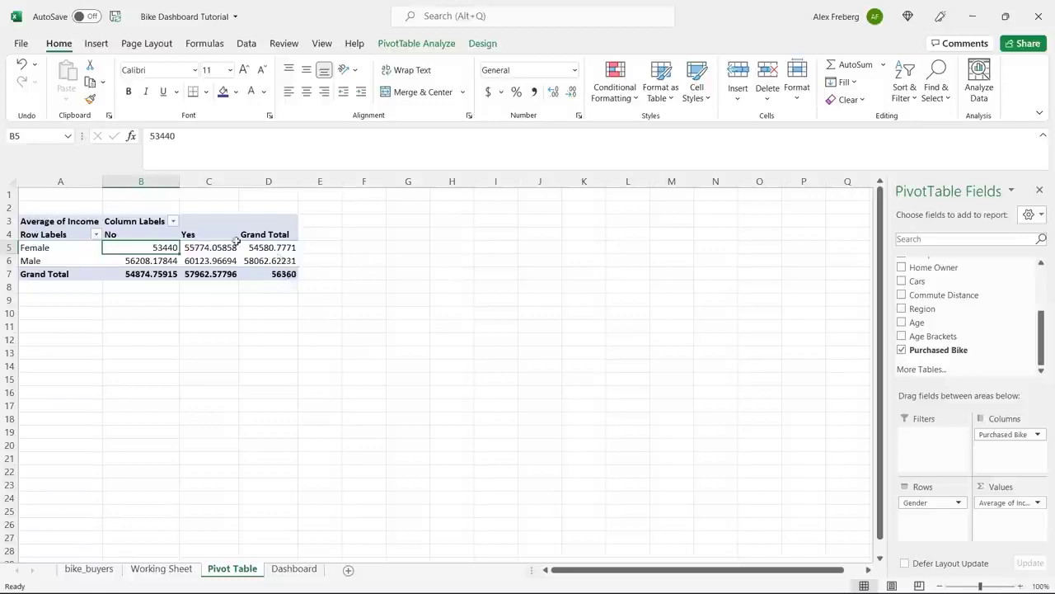
left_click(198, 261)
left_click(197, 311)
double_click(150, 247)
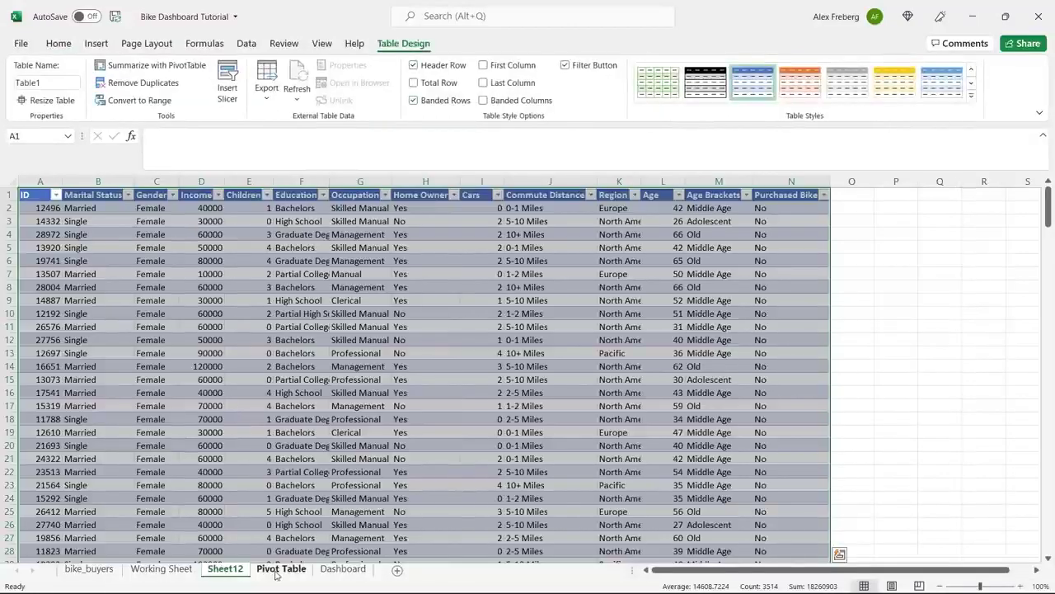
key("ctrl+z")
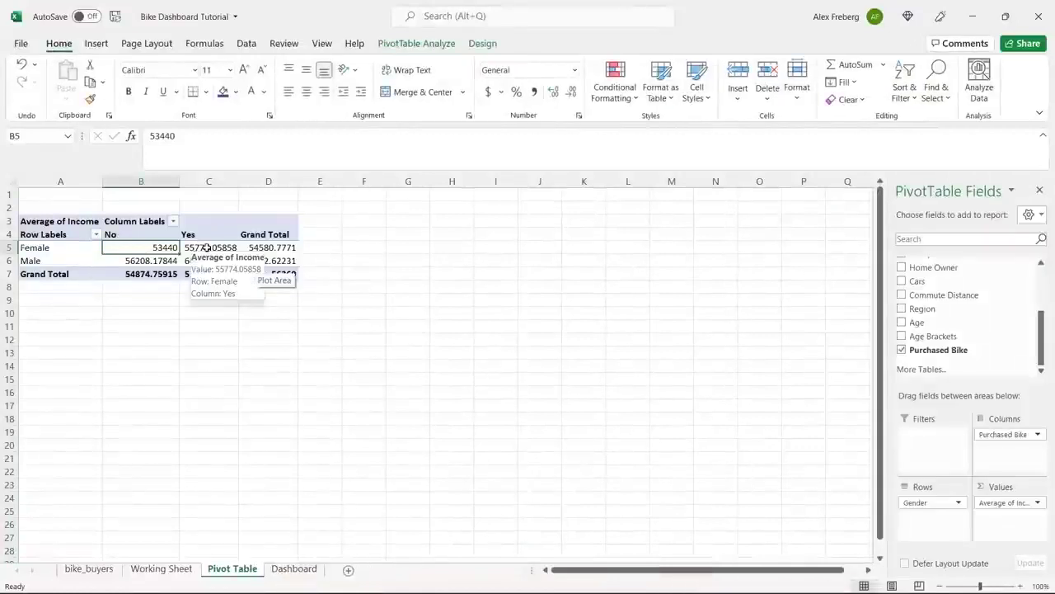
Step: Insert a Clustered Column PivotChart from the average income pivot table after previewing the other column types, and place it beside the table
left_click(207, 247)
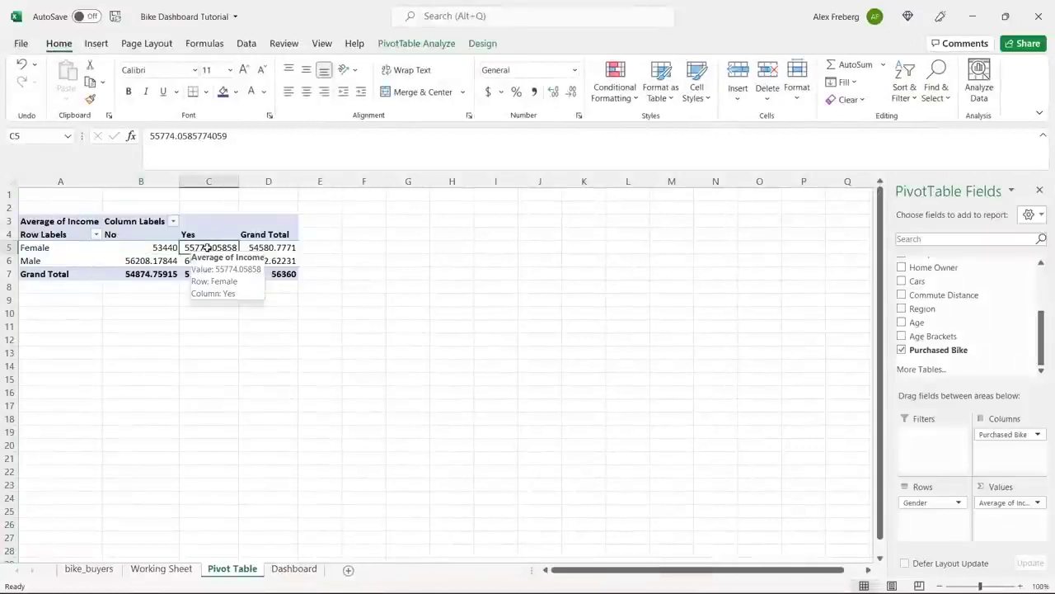
left_click(95, 44)
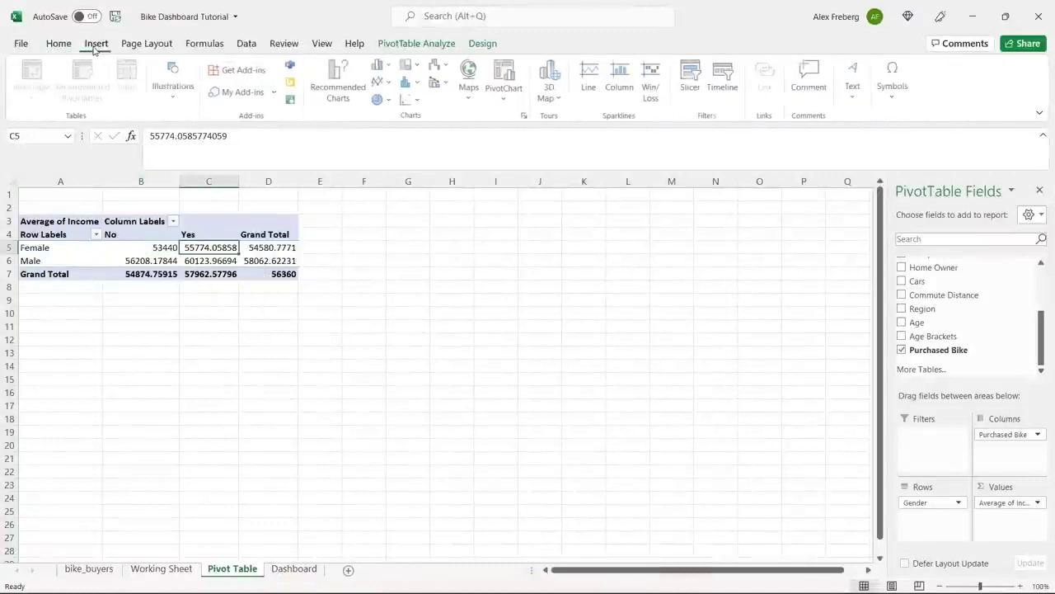
left_click(334, 82)
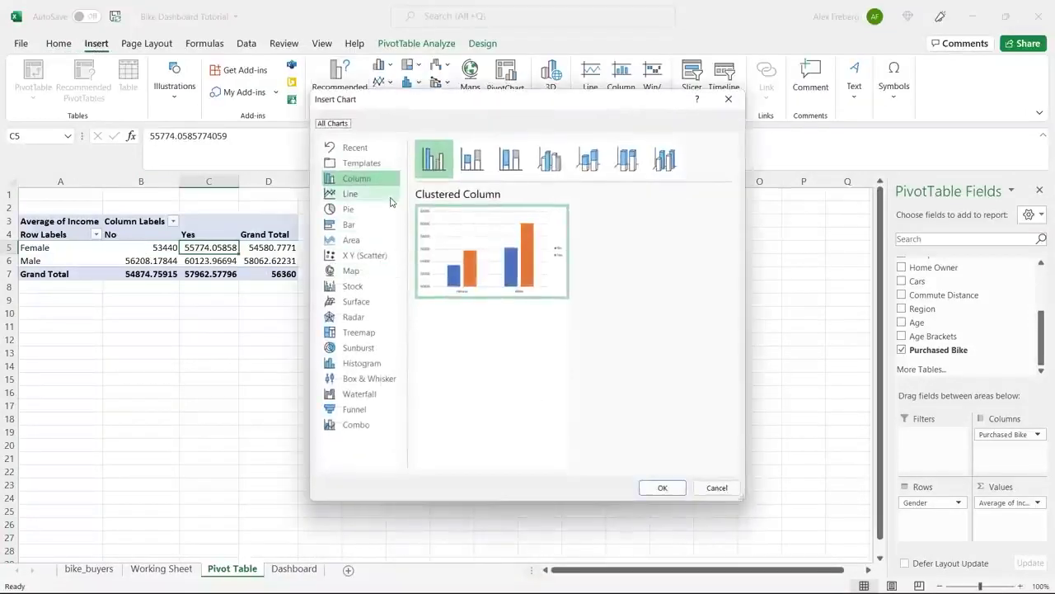
left_click(472, 160)
left_click(506, 160)
left_click(549, 159)
left_click(587, 159)
left_click(633, 157)
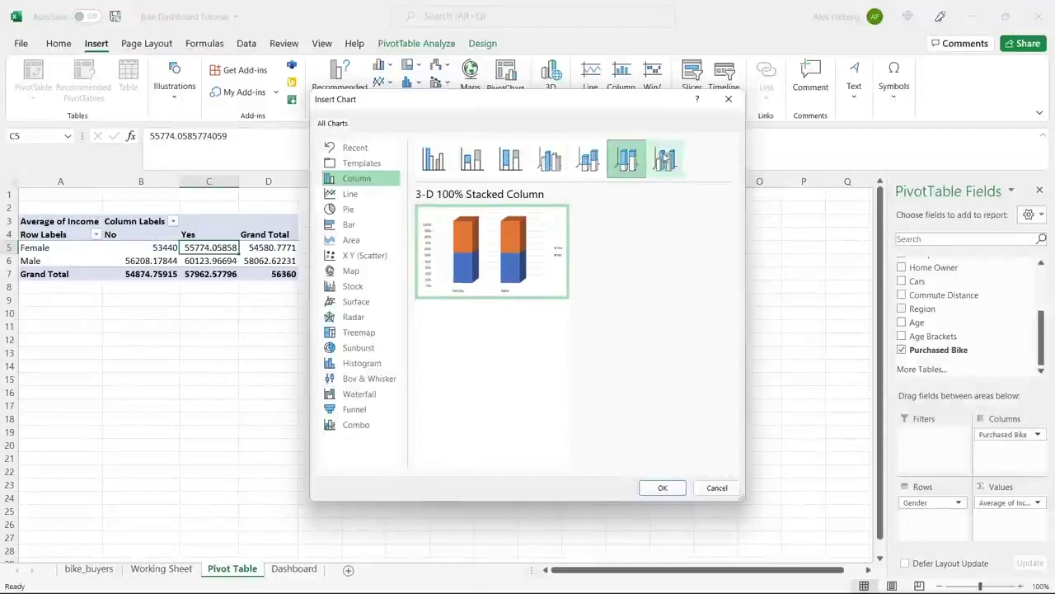
left_click(666, 159)
mouse_move(495, 293)
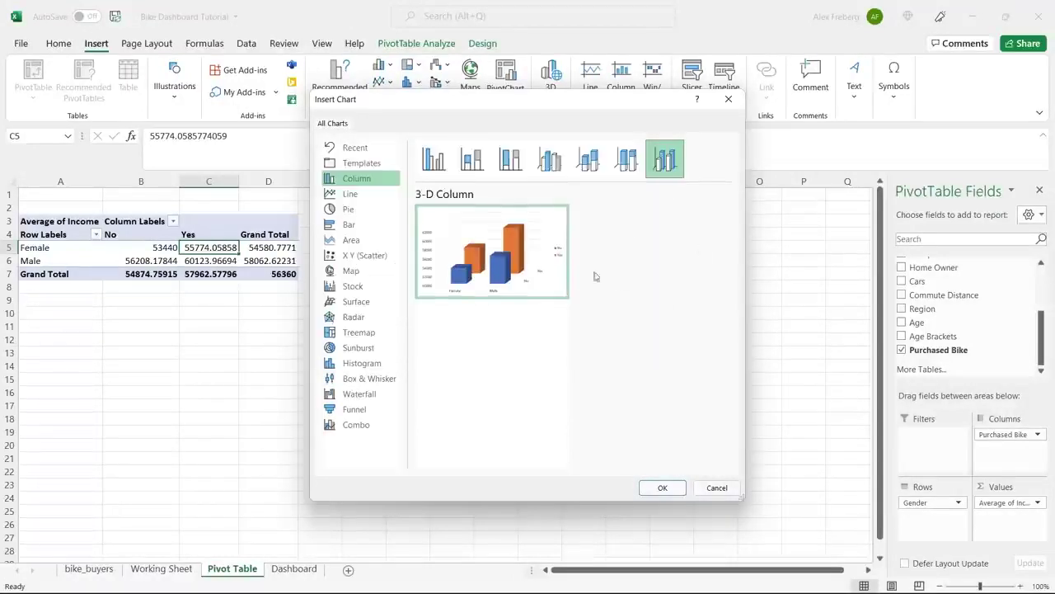
left_click(435, 160)
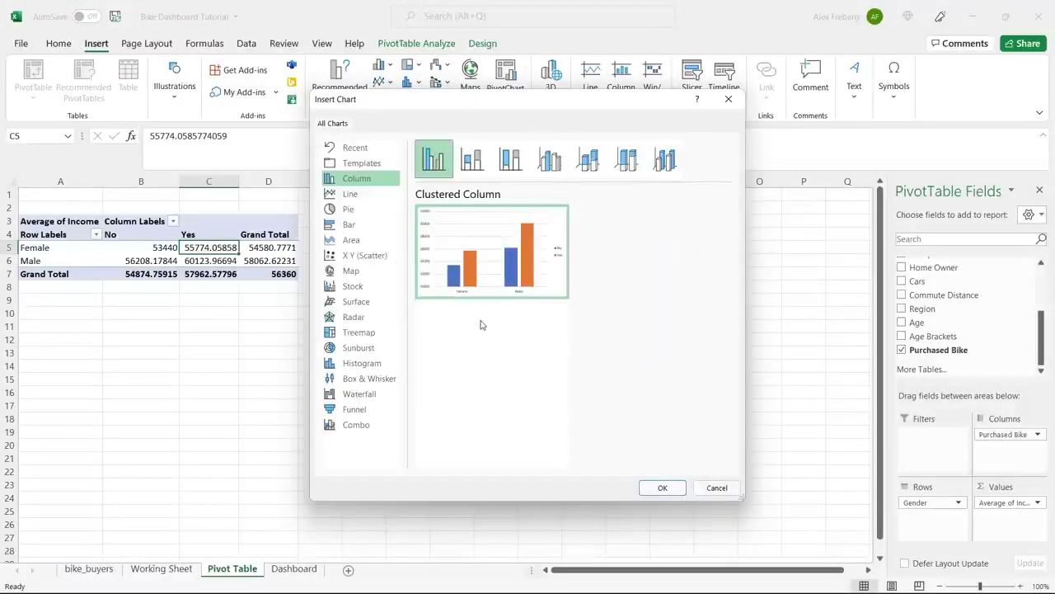
left_click(662, 488)
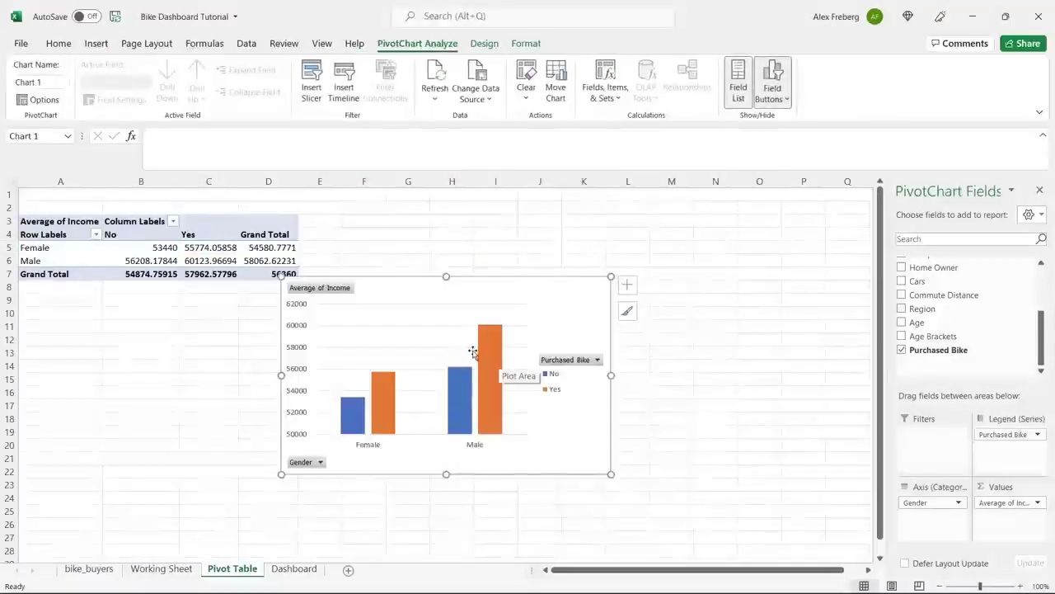
mouse_move(539, 287)
left_mouse_down()
mouse_move(620, 208)
mouse_move(611, 203)
left_mouse_up()
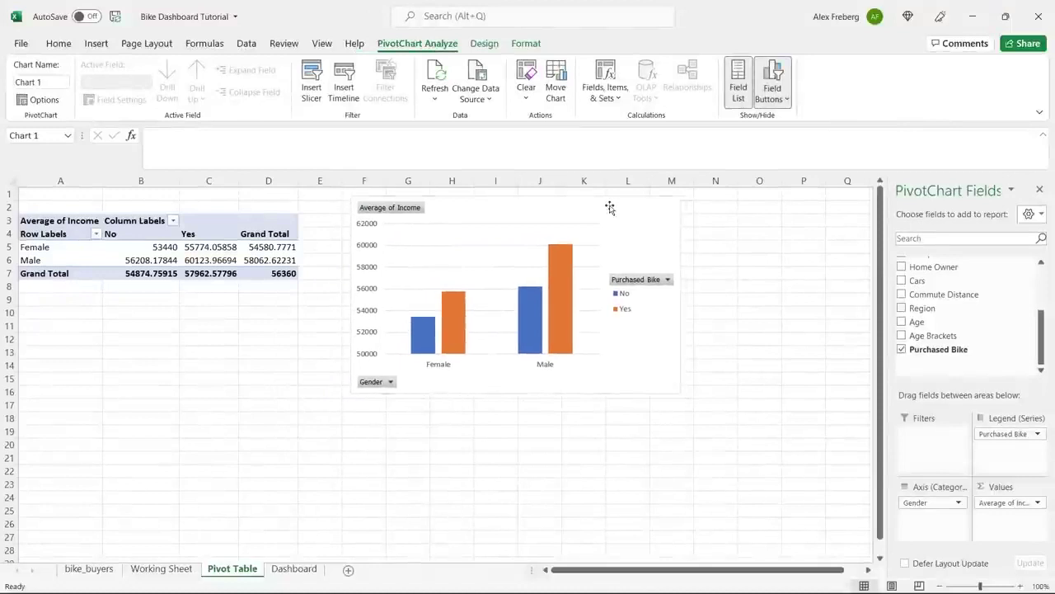
Step: Browse the available styles and color options for the average income chart
mouse_move(571, 300)
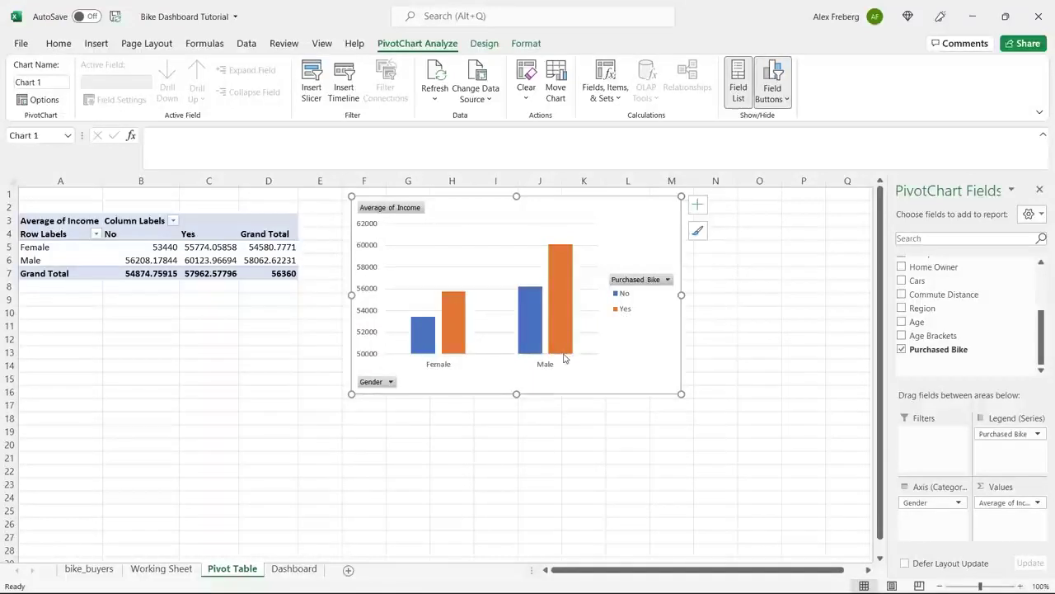
left_click(697, 233)
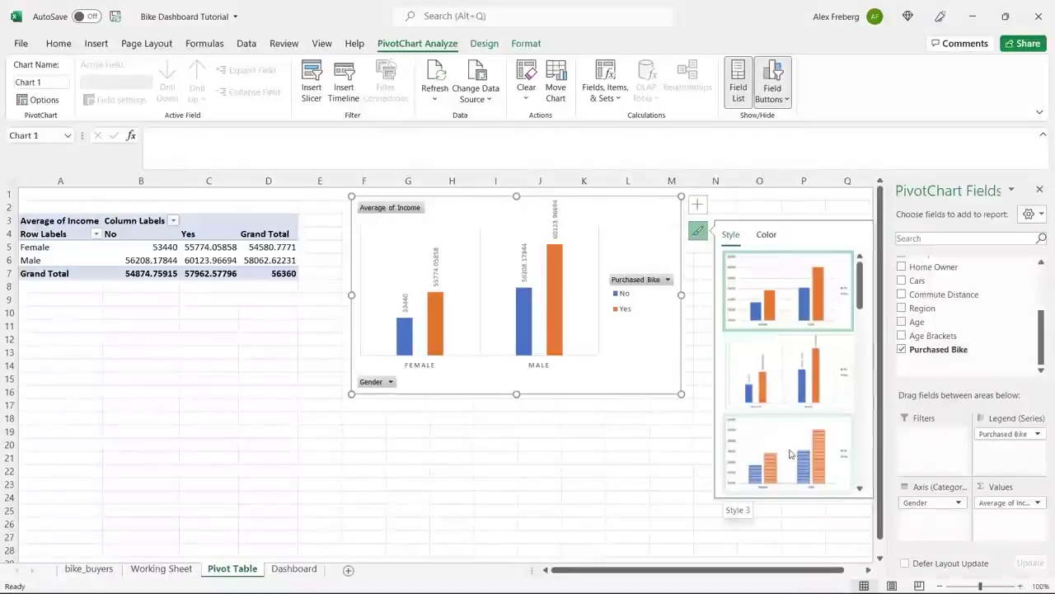
scroll(810, 392, "down", 5)
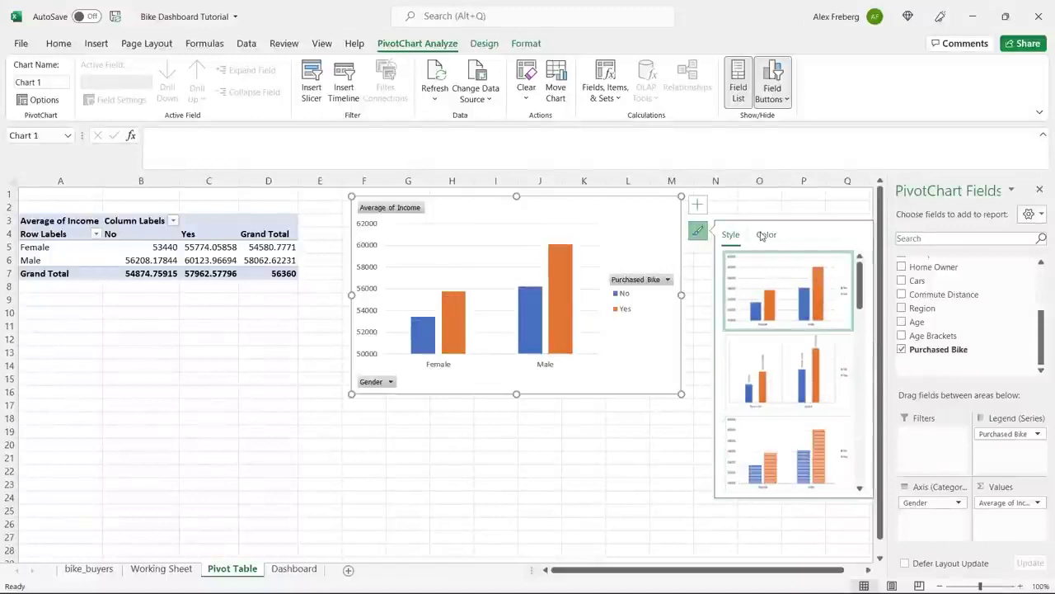
left_click(763, 235)
Step: Add axis titles to the average income chart and name the vertical axis Income
left_click(697, 204)
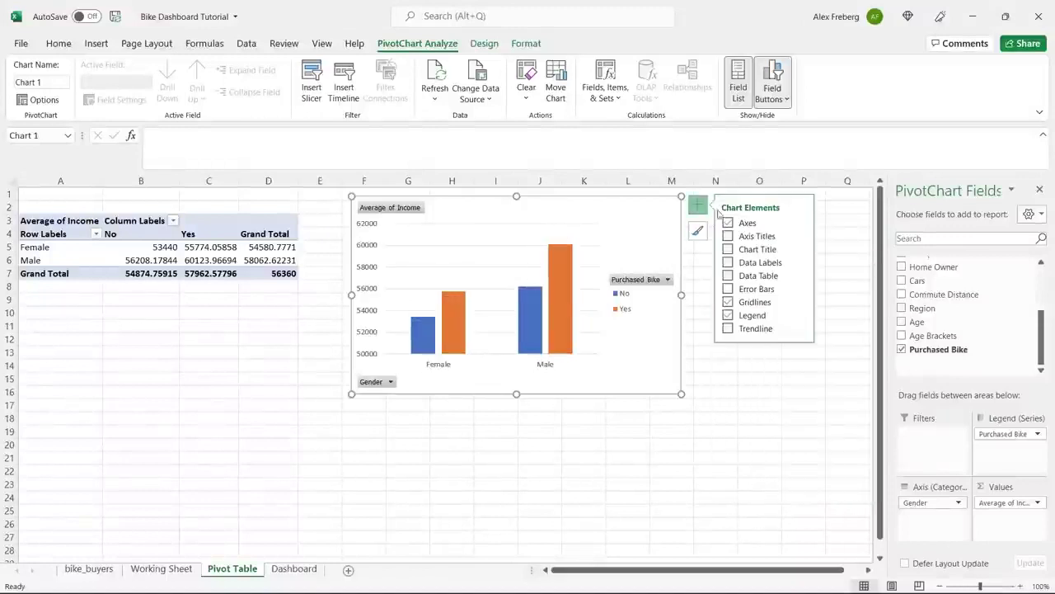
left_click(728, 237)
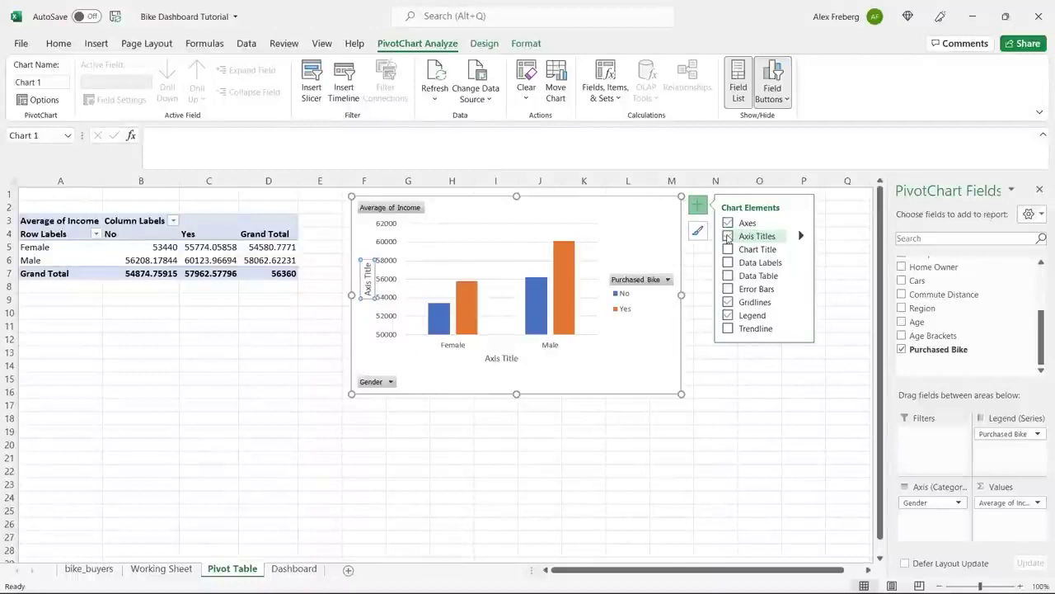
left_click(368, 285)
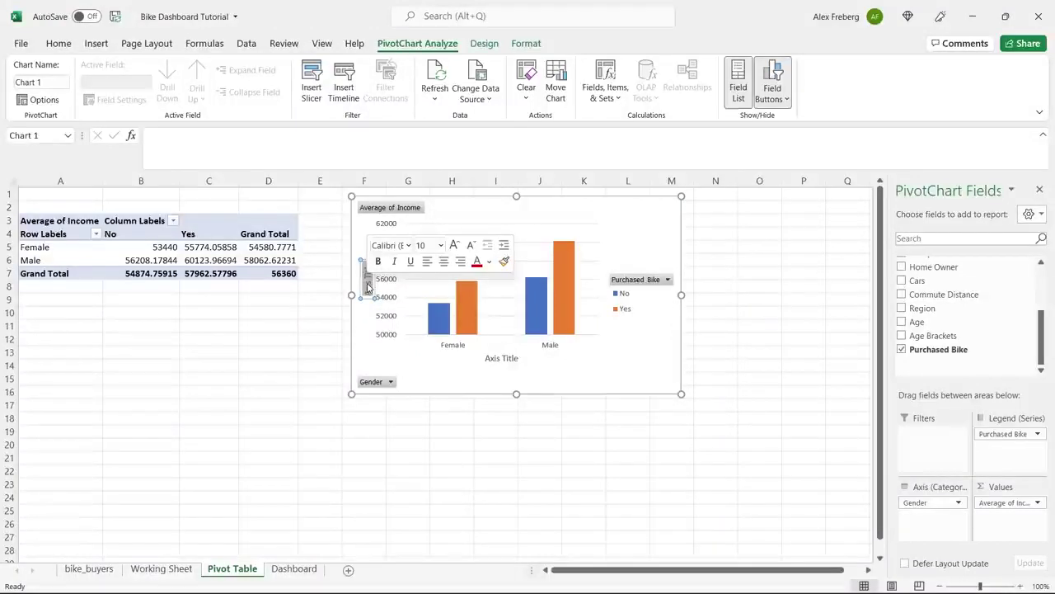
type("Income")
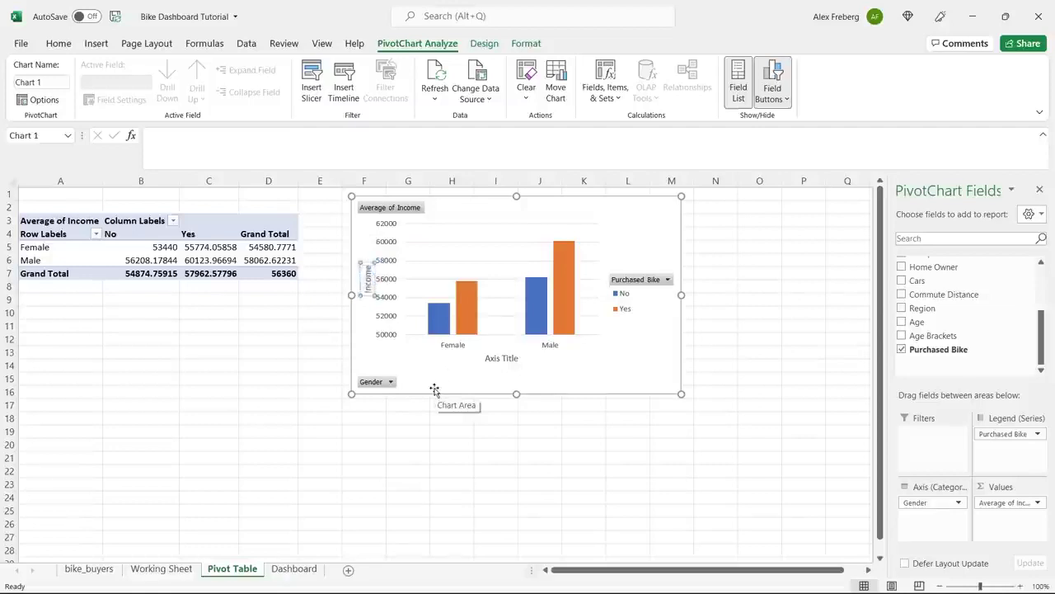
Step: Name the chart's horizontal axis Gender, replacing the placeholder title
double_click(497, 359)
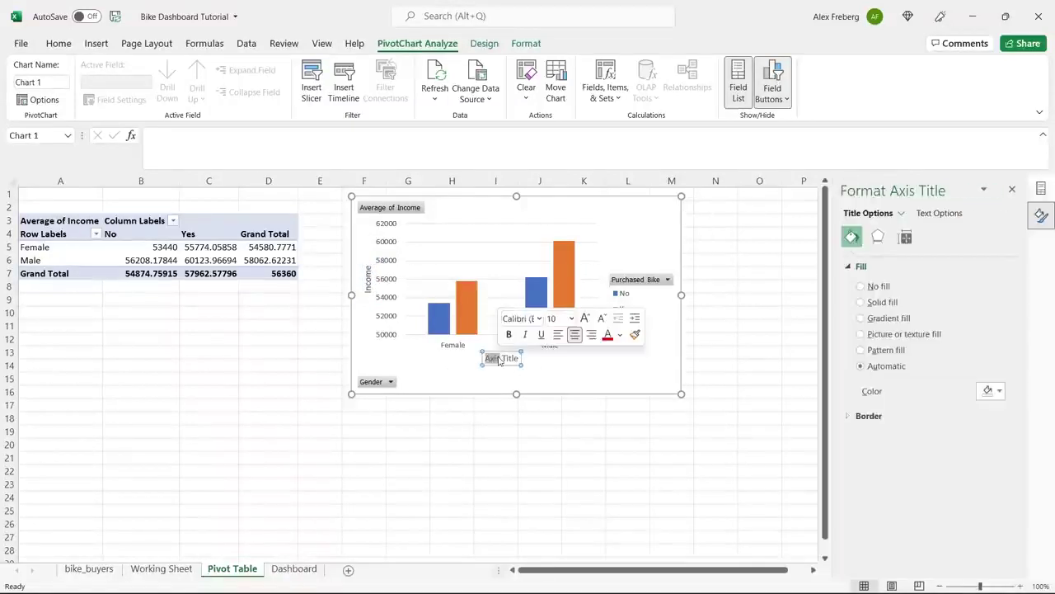
key("ctrl+a")
key("BackSpace")
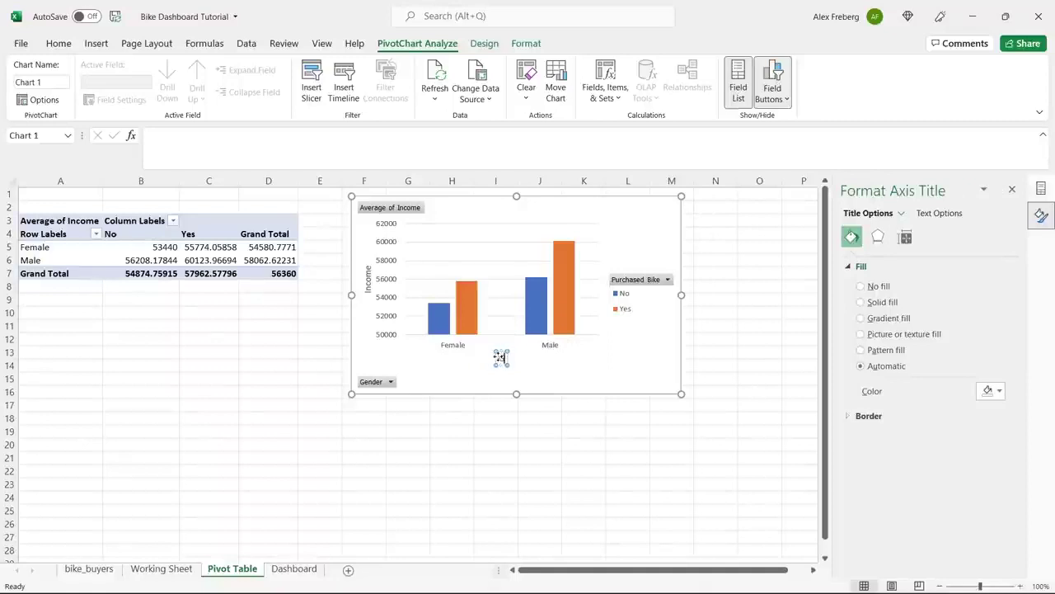
type("Gender")
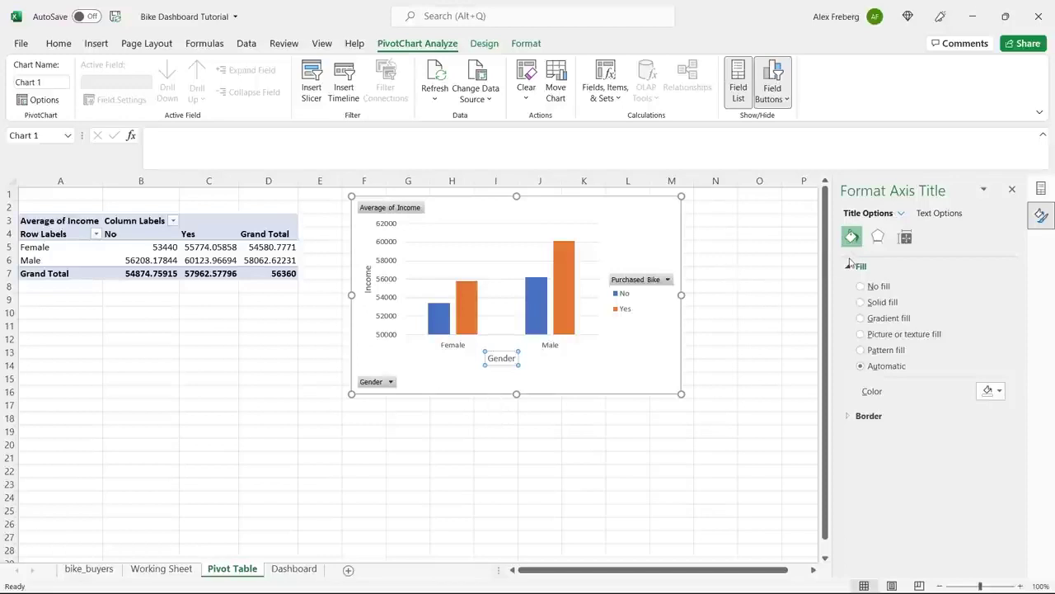
left_click(641, 235)
Step: Add a chart title reading "Avg Income Per Purchase" to the average income chart
left_click(696, 206)
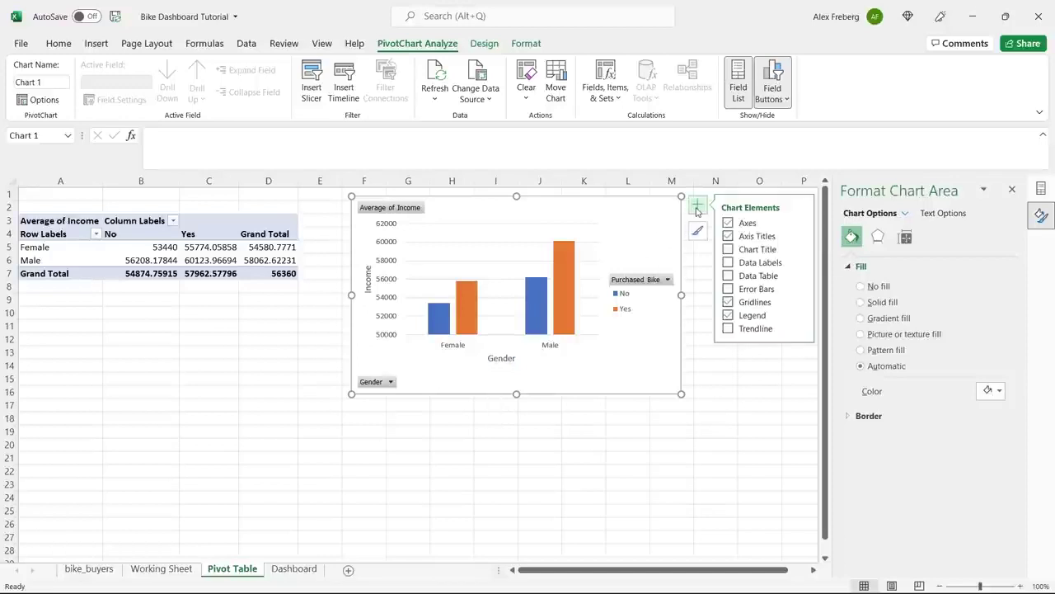
left_click(727, 249)
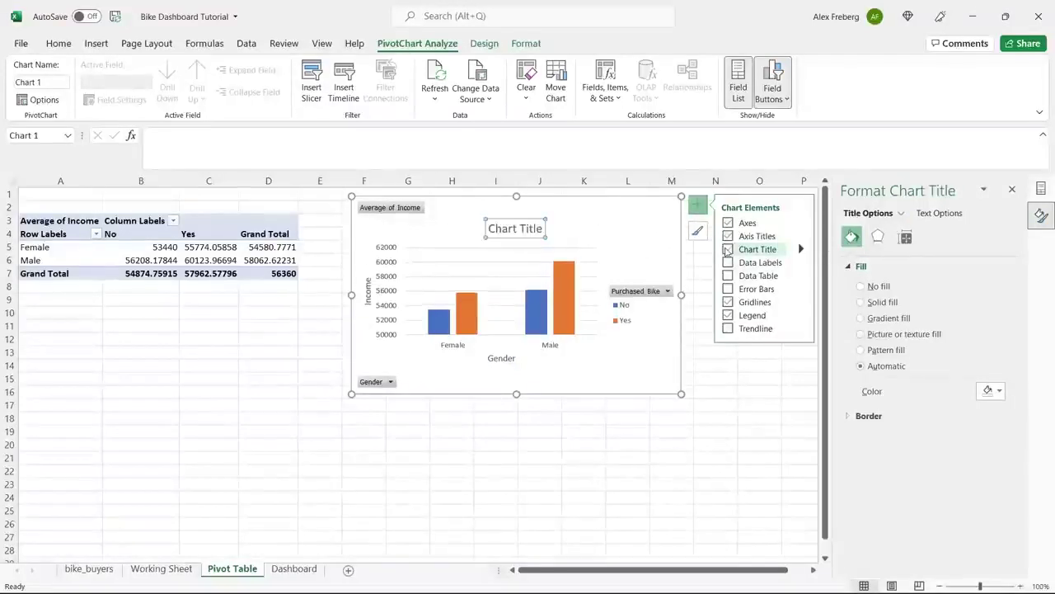
triple_click(513, 233)
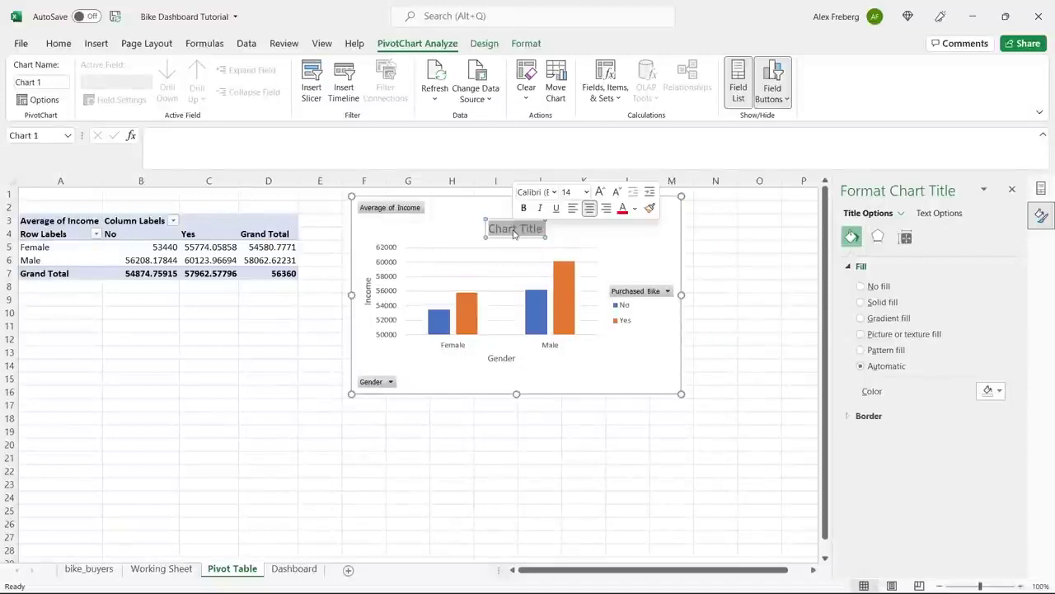
type("Avg I")
type("n")
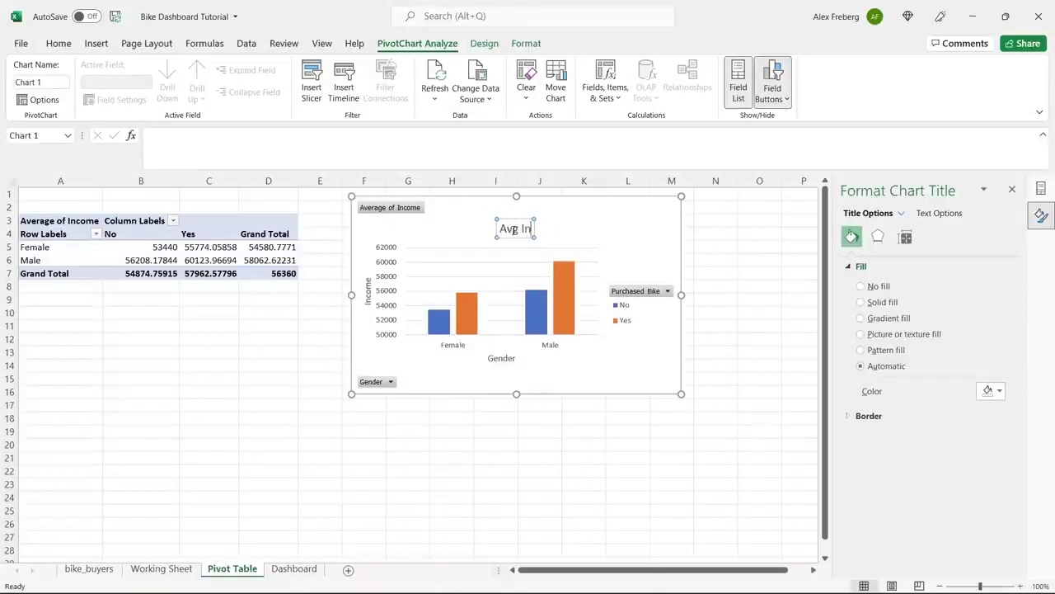
type("come Per Pu")
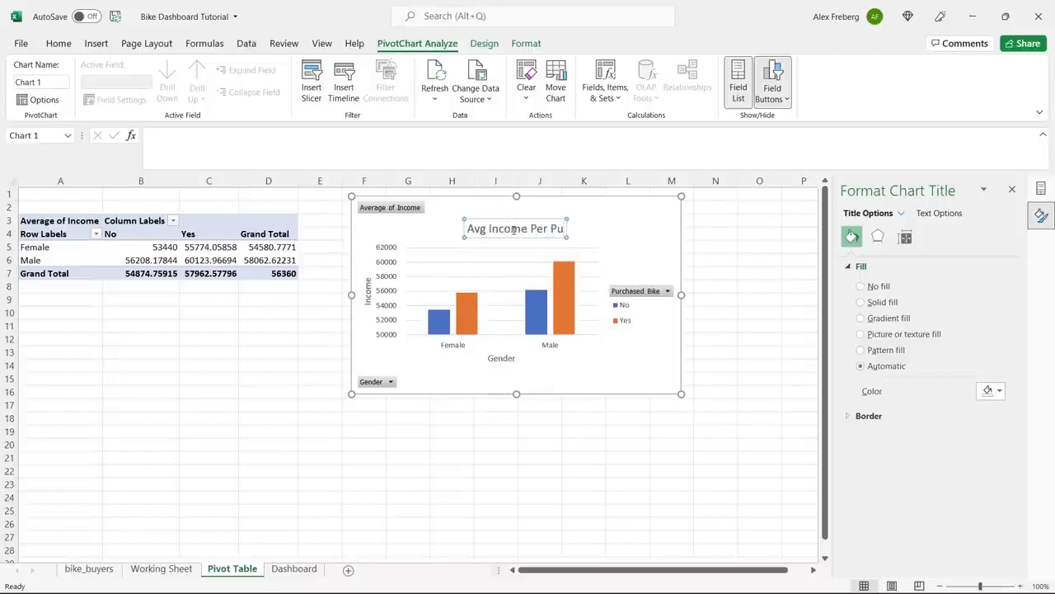
type("rchase")
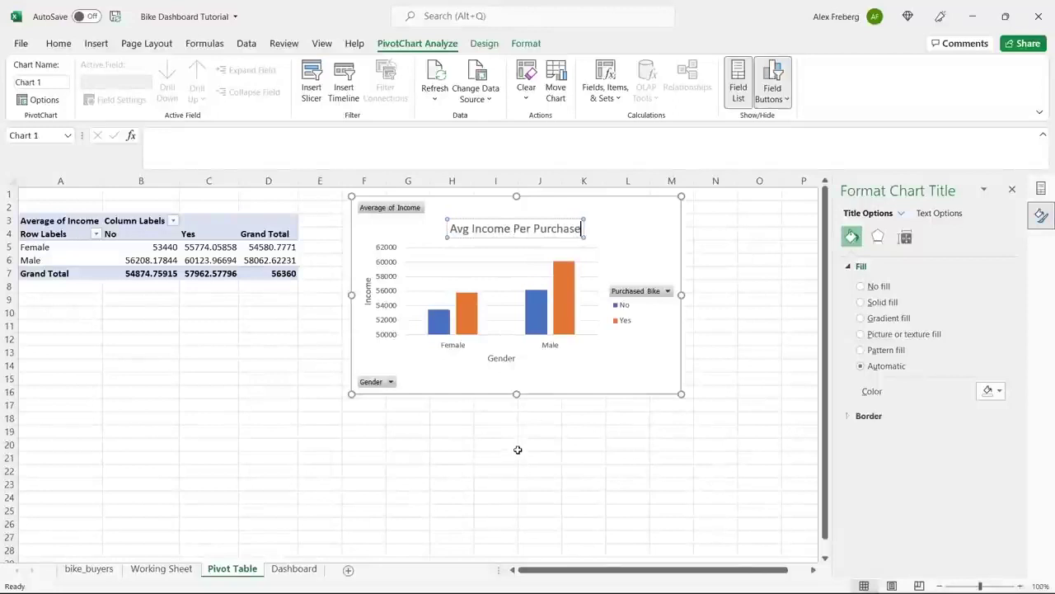
left_click(559, 365)
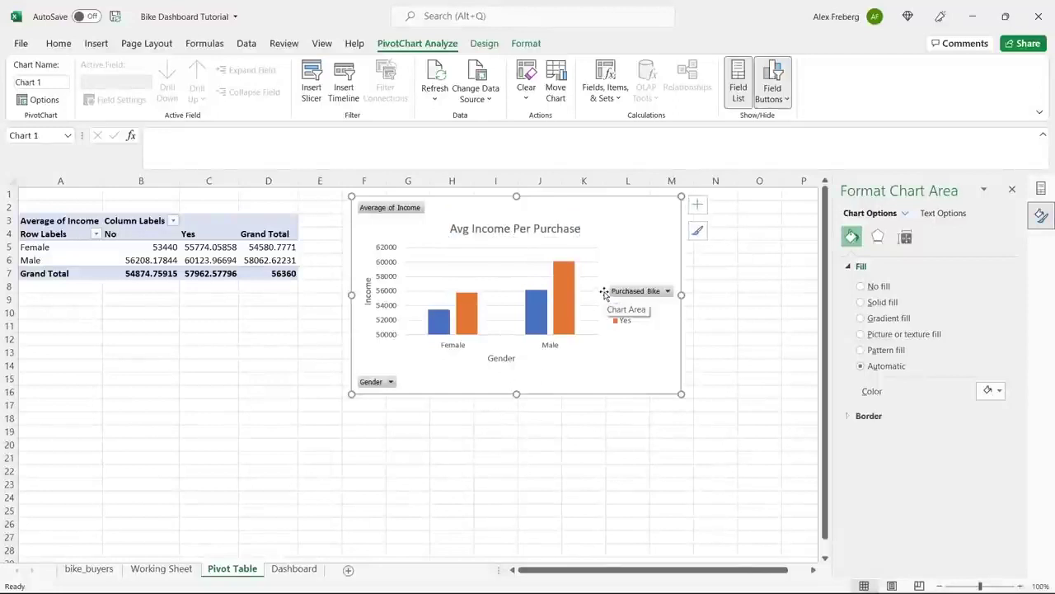
Step: Try data labels on the average income chart, remove them, and show a data table instead
left_click(697, 205)
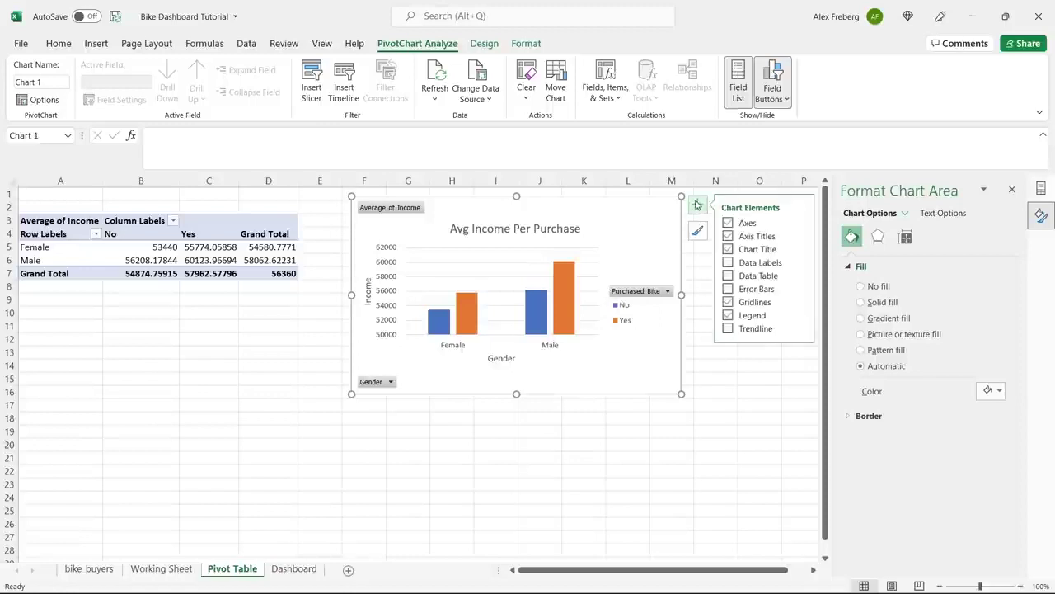
left_click(729, 263)
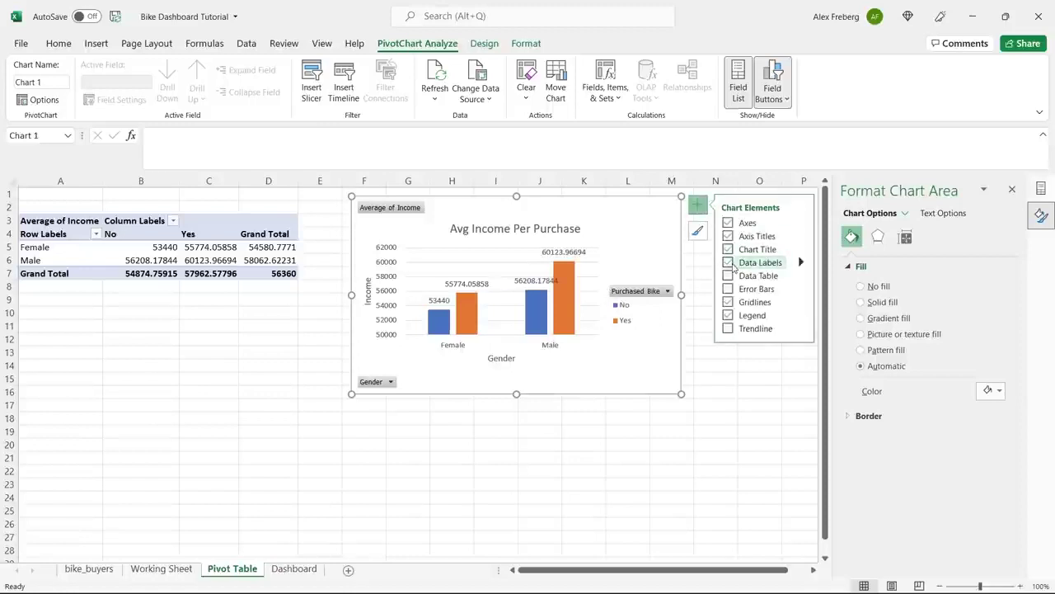
left_click(729, 262)
left_click(728, 275)
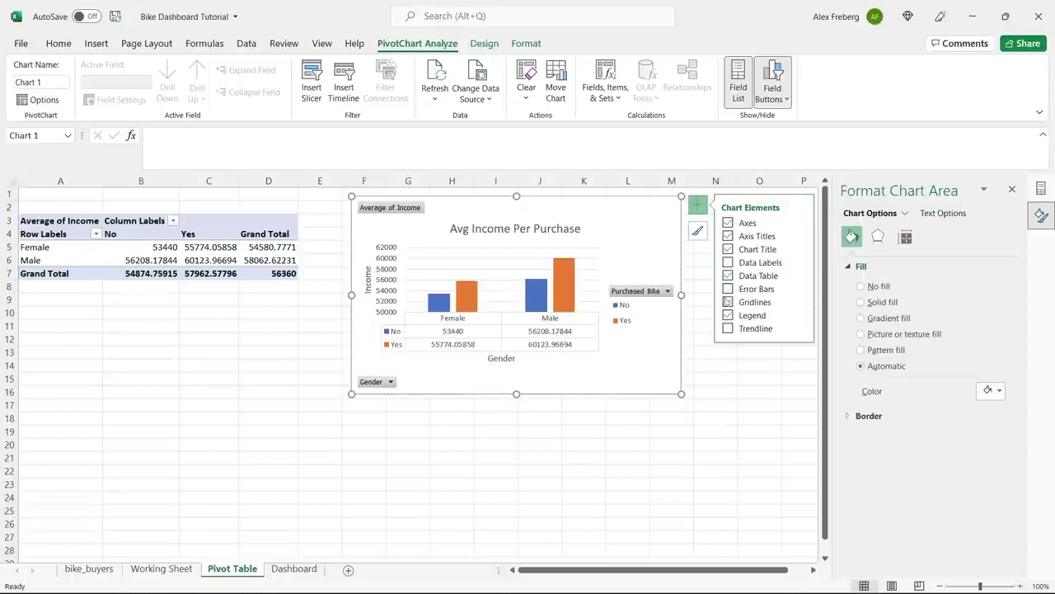
Step: Format the average income values in B5:D7 of the pivot table as Number with no decimal places
left_click(213, 244)
left_click_drag(151, 247, 262, 275)
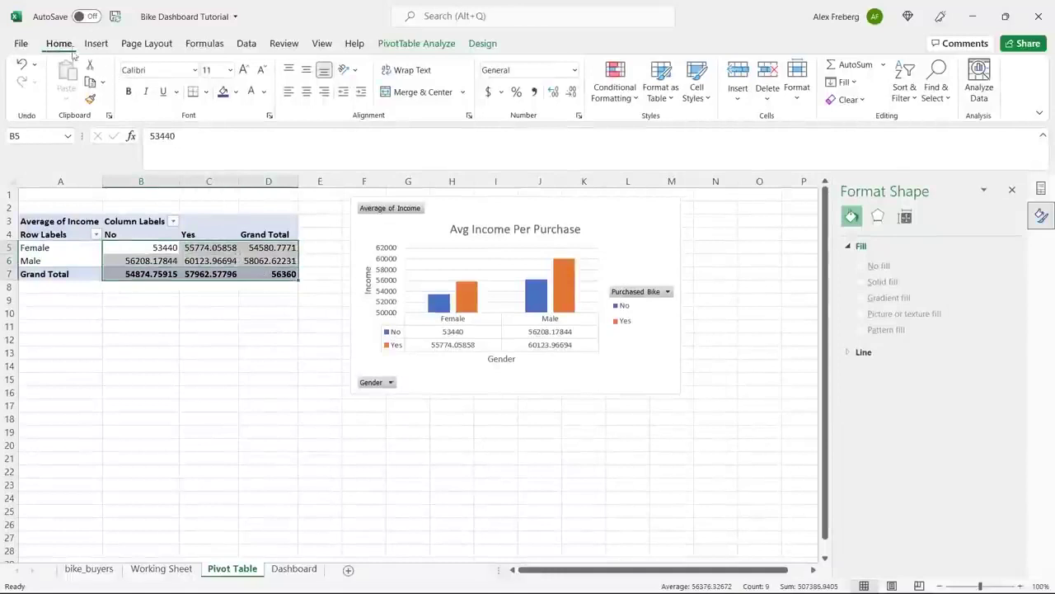
left_click(576, 71)
left_click(563, 135)
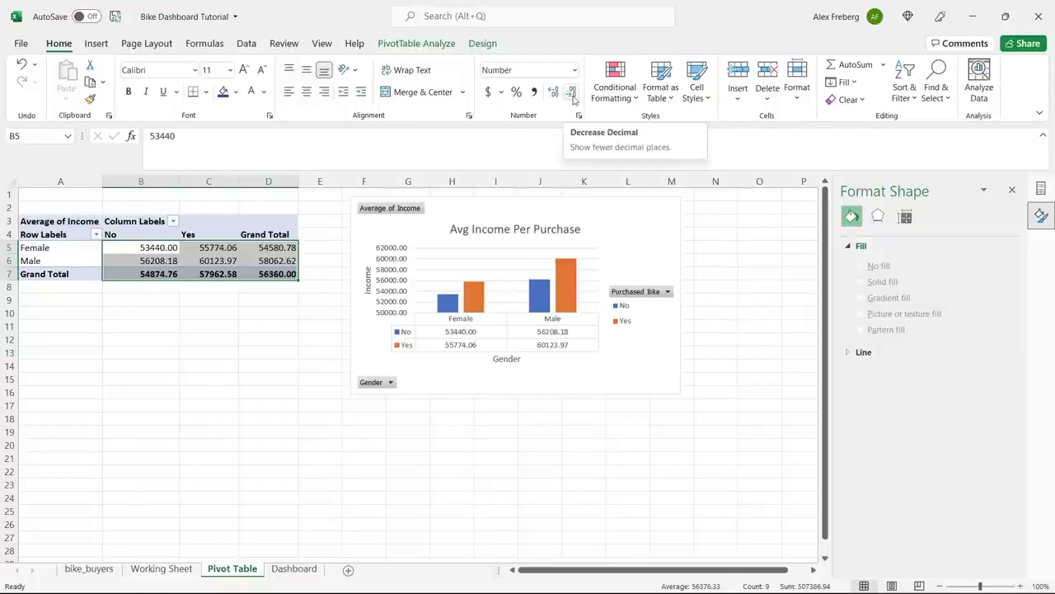
left_click(571, 97)
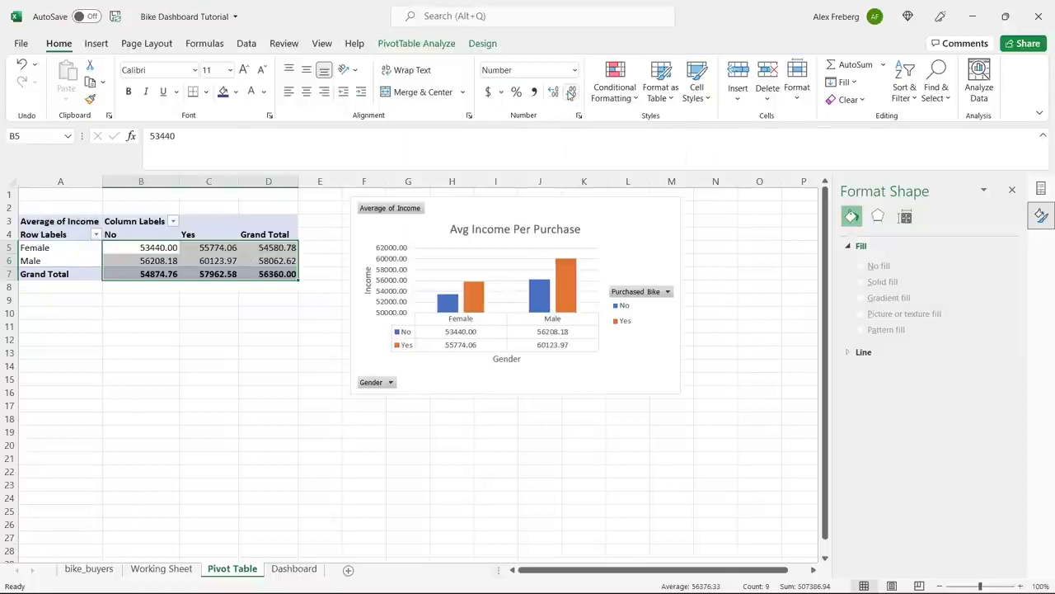
left_click(571, 95)
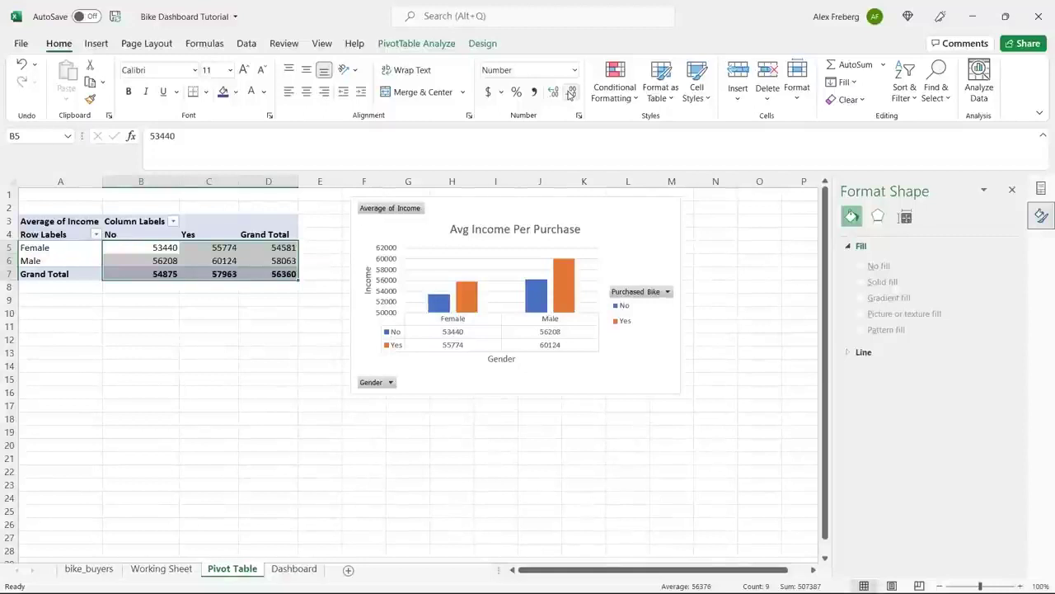
Step: Apply the comma style to the selected average income values and reduce it to zero decimal places
left_click(534, 91)
left_click(571, 96)
left_click(571, 97)
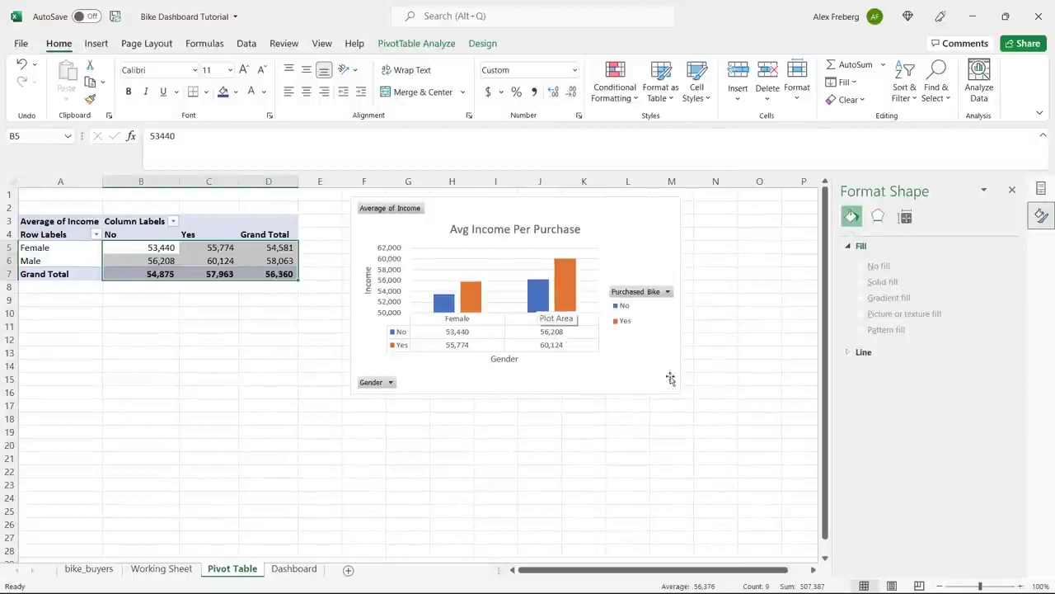
Step: Select the average income chart and close its chart area formatting pane
left_click(644, 372)
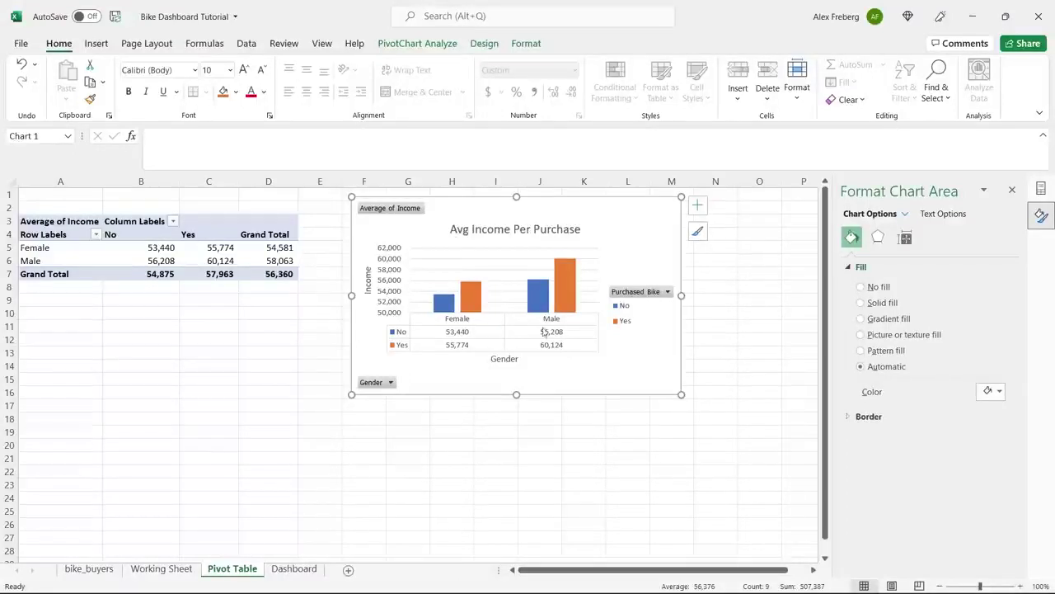
mouse_move(549, 295)
left_click(1012, 189)
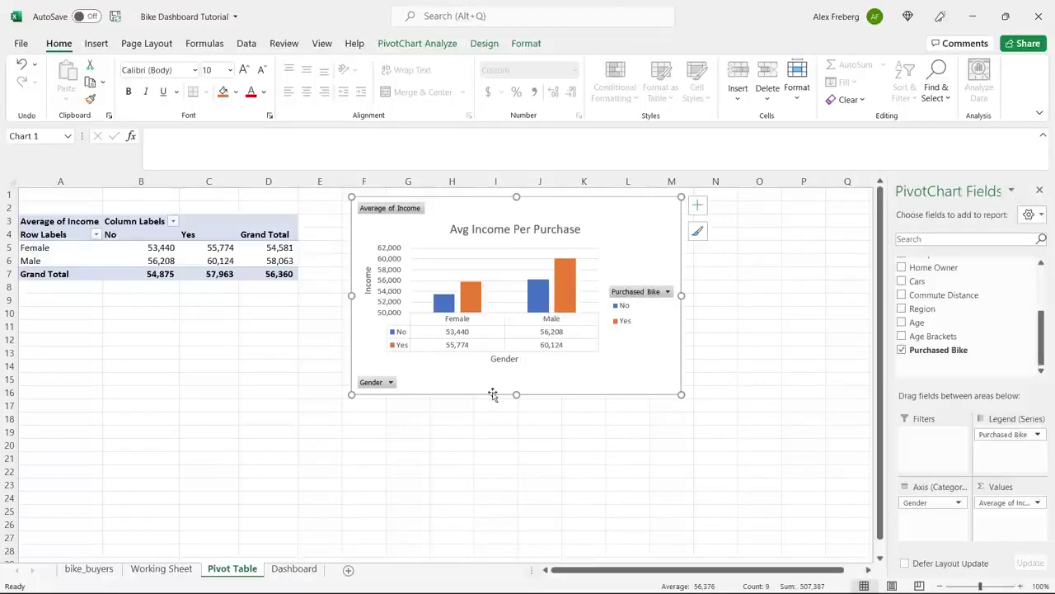
Step: Insert a second pivot table at A20 of the Pivot Table sheet, using range A1:N1001 of Working Sheet as its source
left_click(132, 330)
scroll(132, 332, "down", 3)
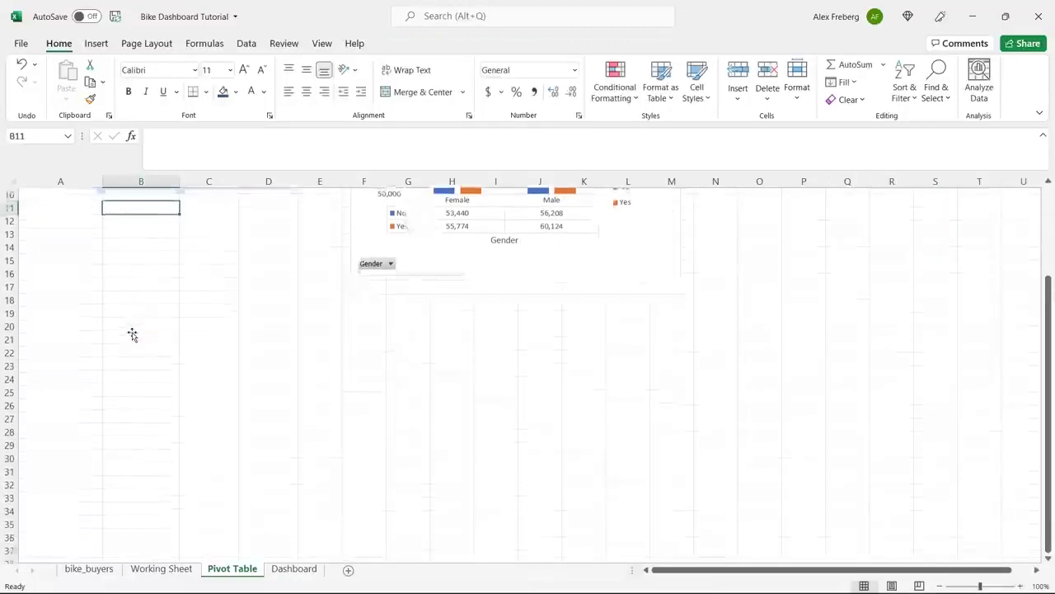
left_click(61, 328)
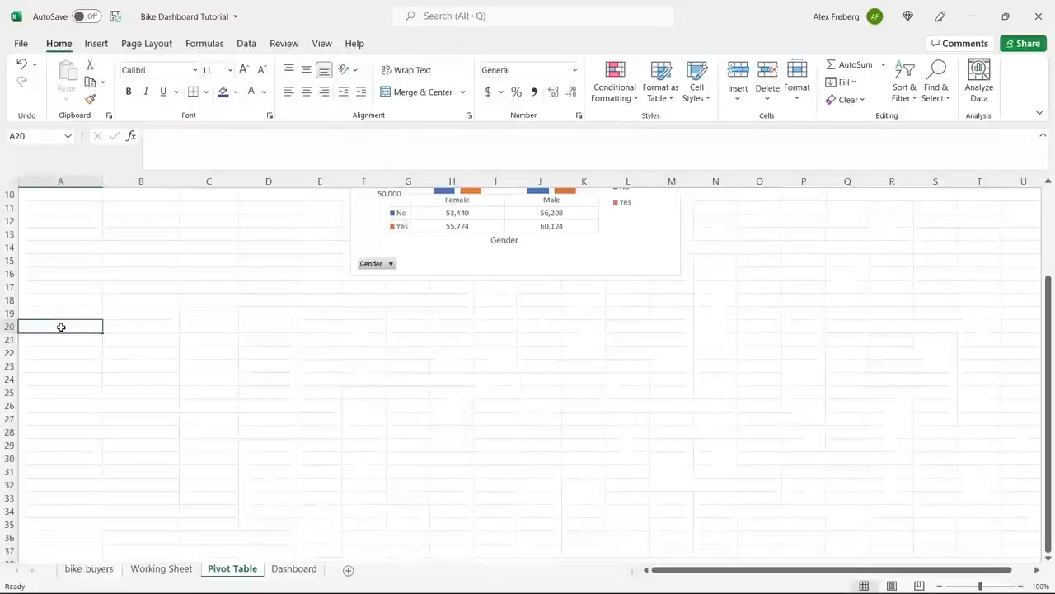
left_click(94, 45)
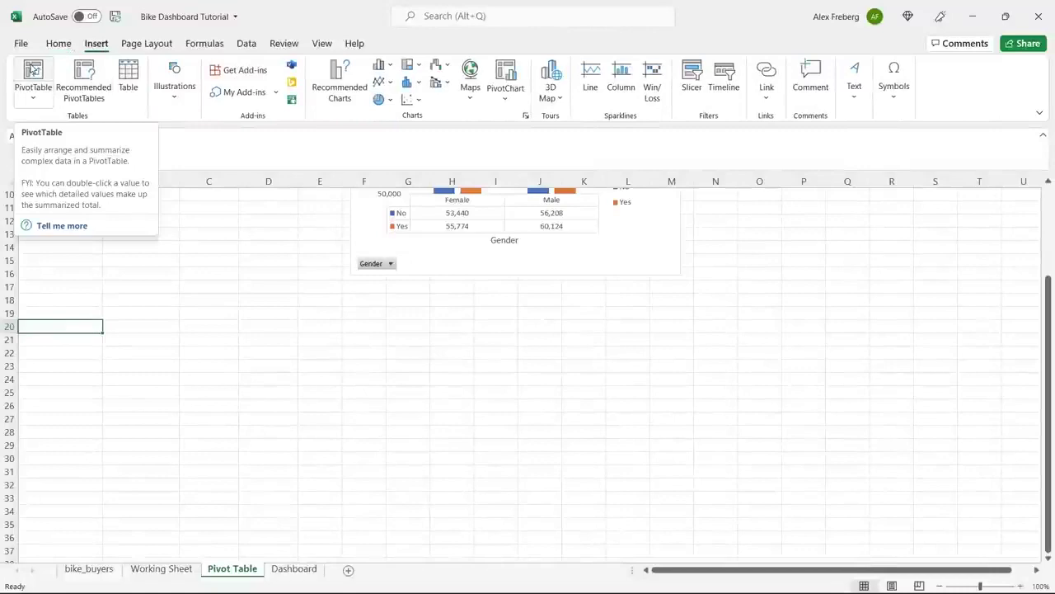
left_click(33, 70)
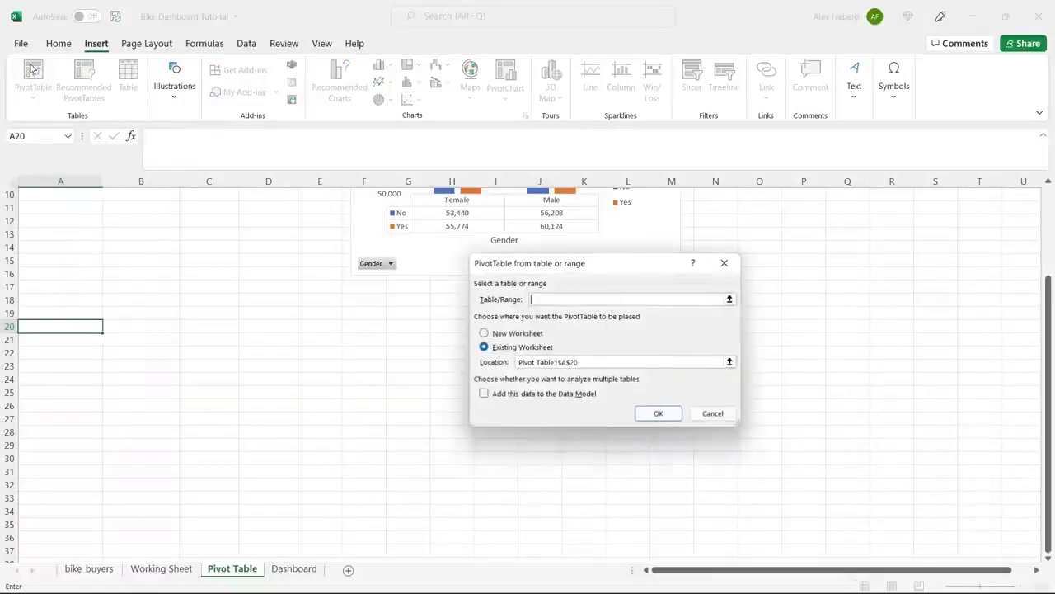
left_click(169, 569)
left_click(132, 210)
key("ctrl+a")
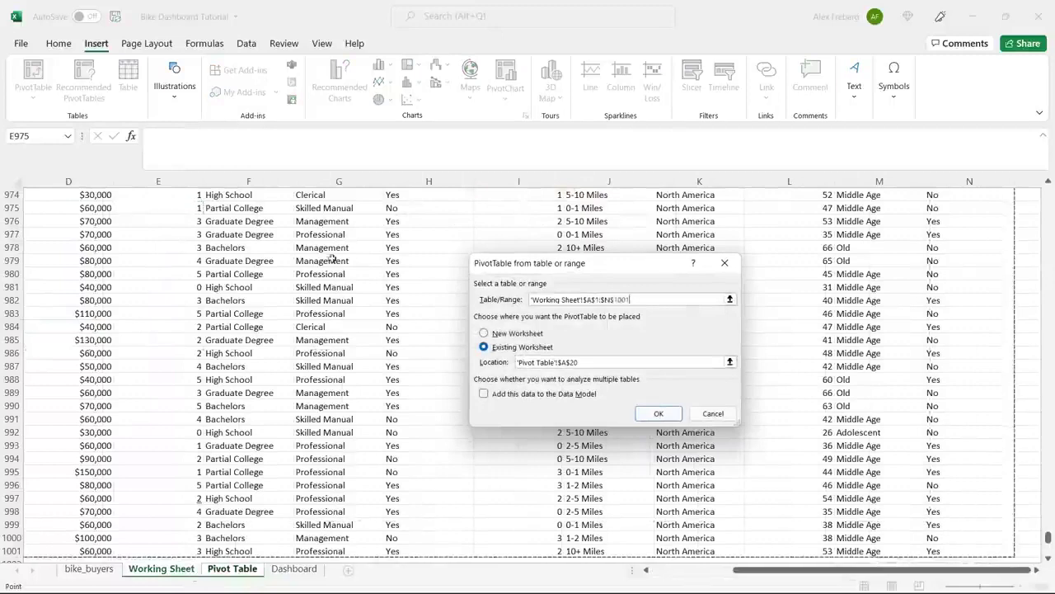
left_click(658, 413)
scroll(402, 320, "down", 3)
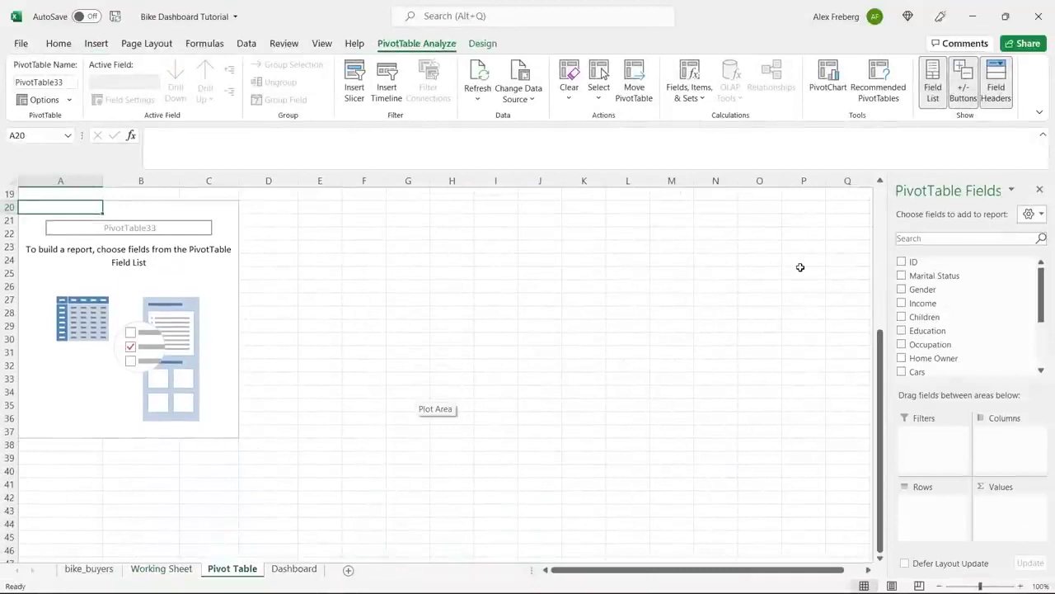
scroll(709, 338, "up", 6)
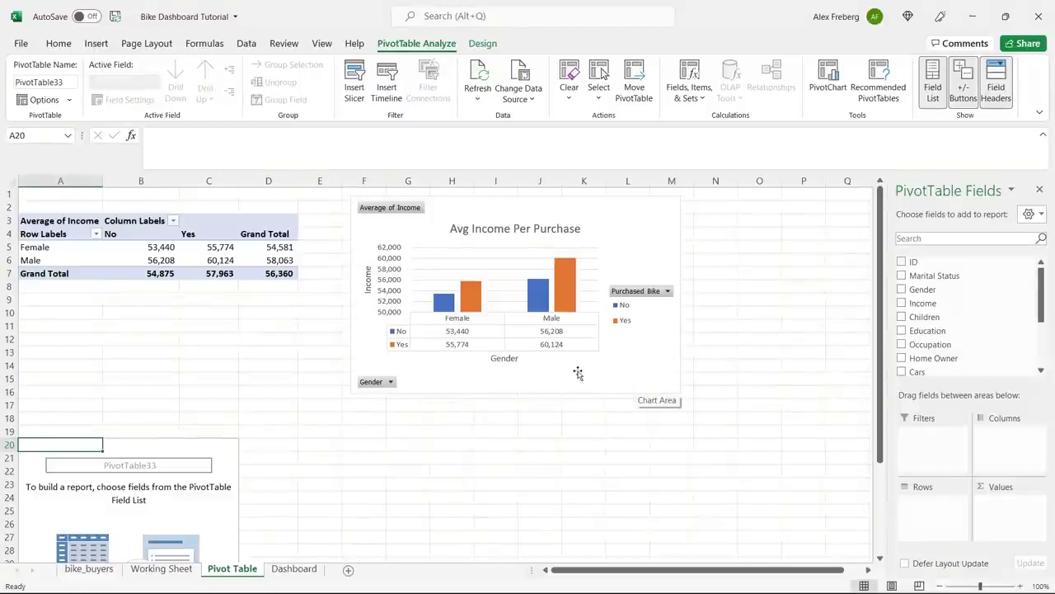
scroll(577, 375, "down", 6)
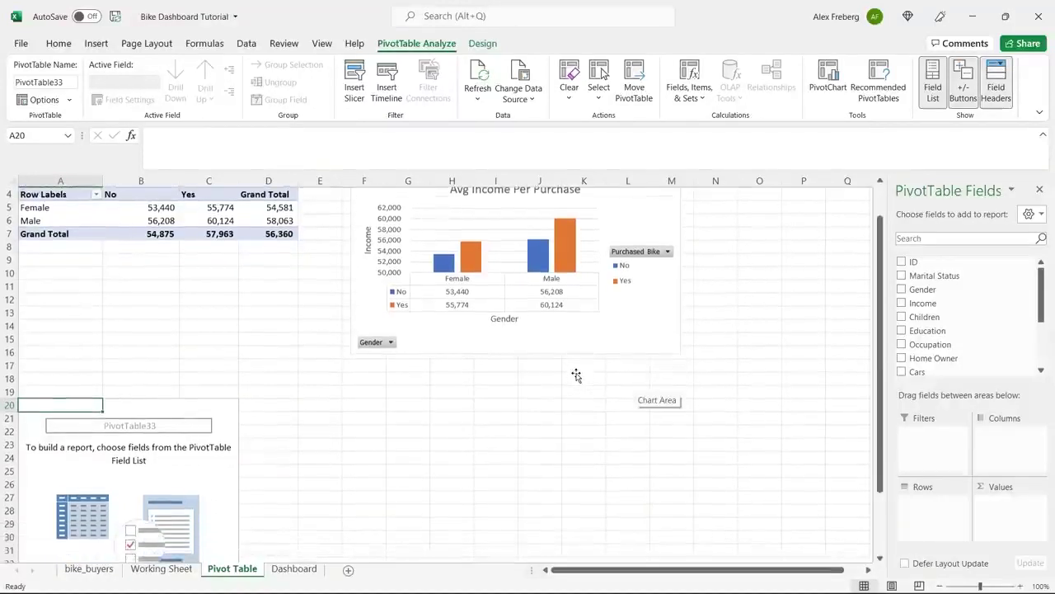
scroll(577, 372, "down", 2)
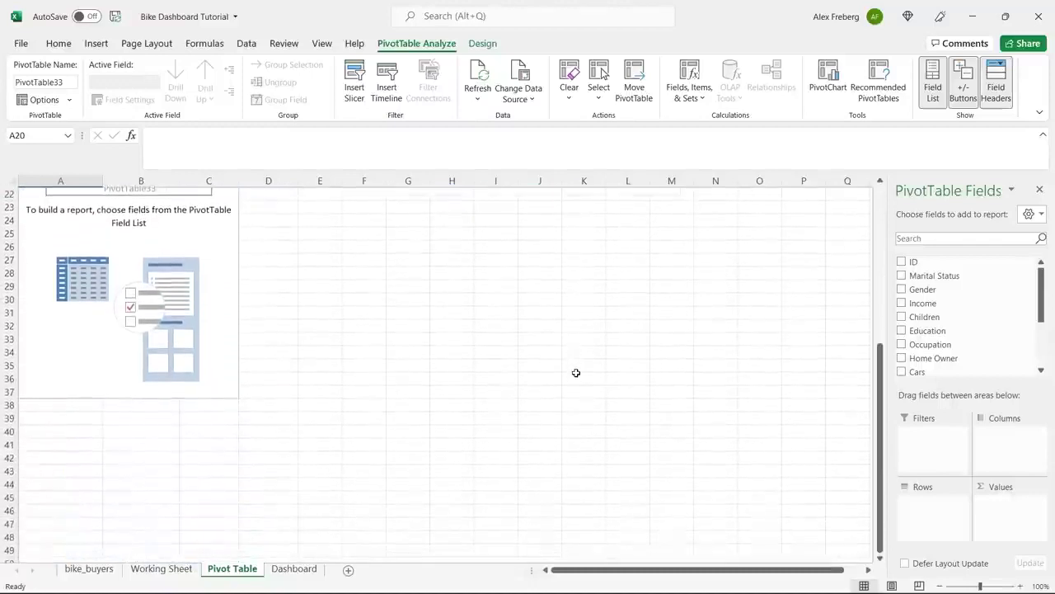
scroll(577, 373, "up", 1)
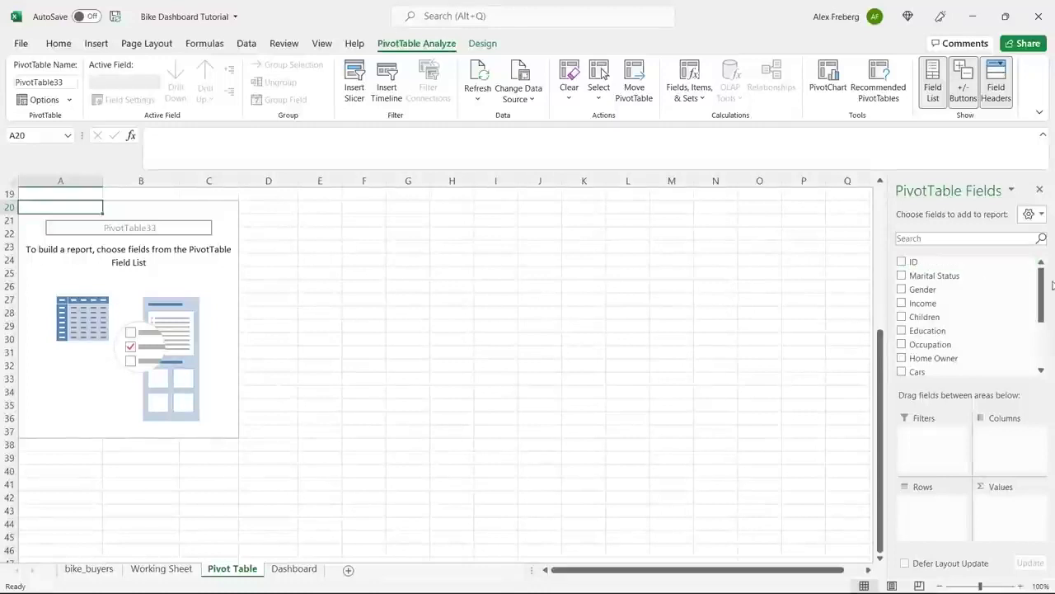
Step: Set up the new pivot table with Commute Distance as rows, Purchased Bike as columns, and the count of Purchased Bike as values
left_click_drag(1042, 284, 1042, 340)
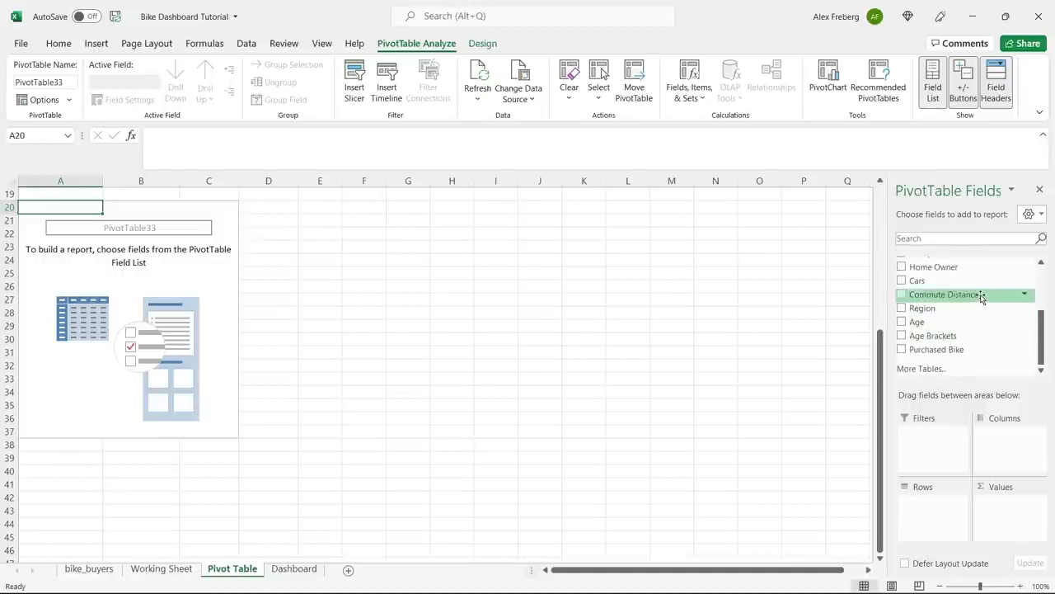
left_click_drag(981, 297, 938, 507)
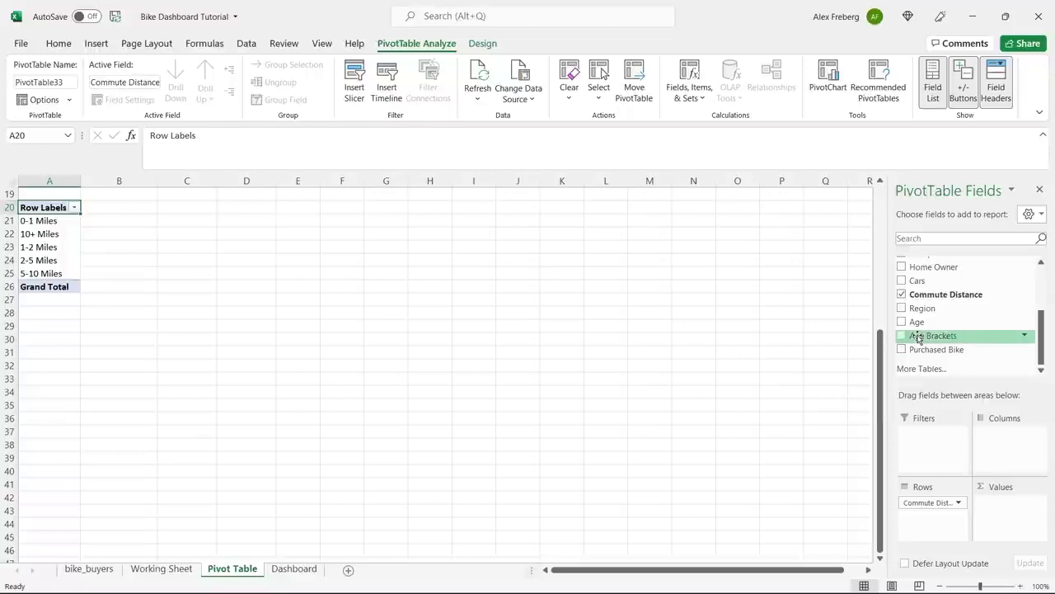
left_click_drag(940, 350, 1019, 532)
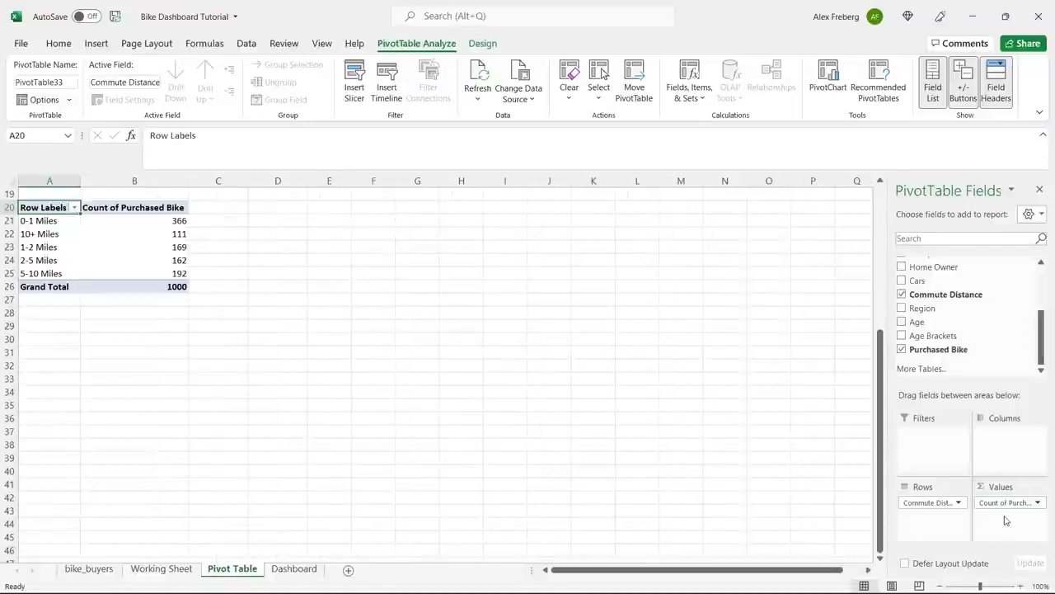
left_click_drag(962, 360, 1003, 433)
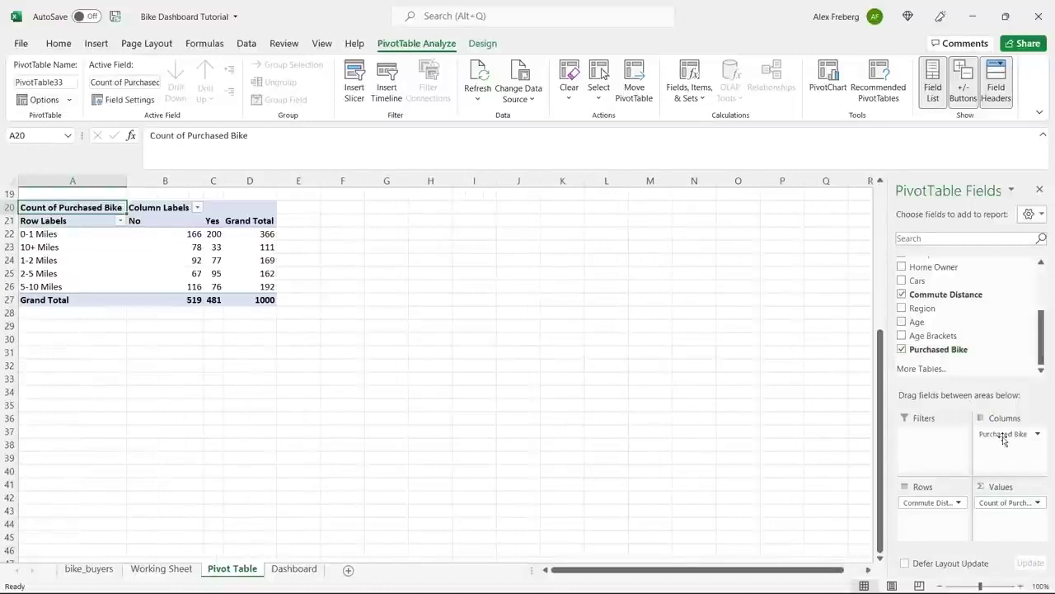
Step: Examine the order of the commute distance rows in the new pivot table
left_click(190, 256)
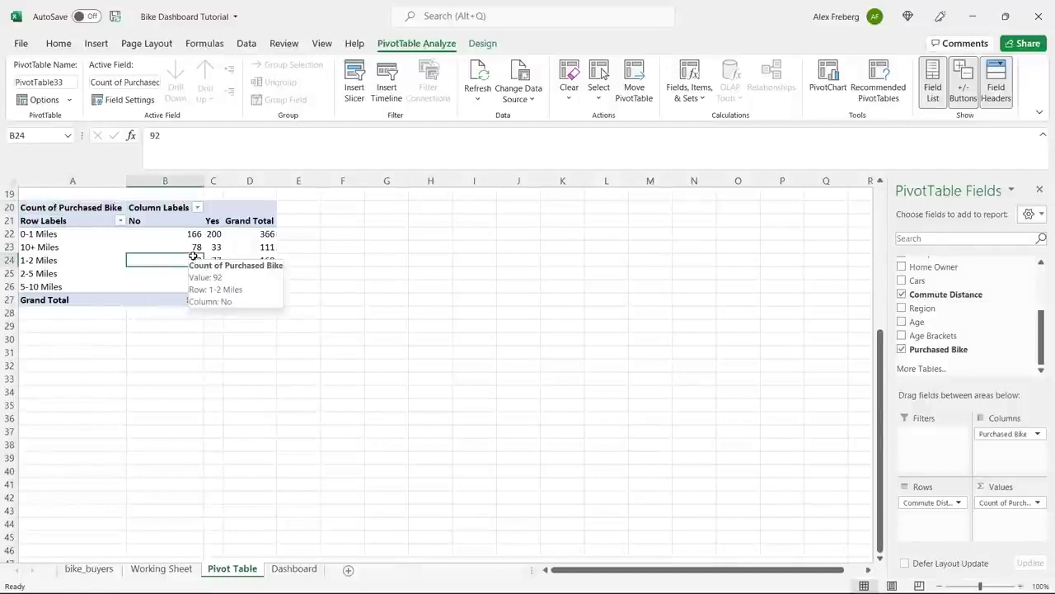
left_click(71, 246)
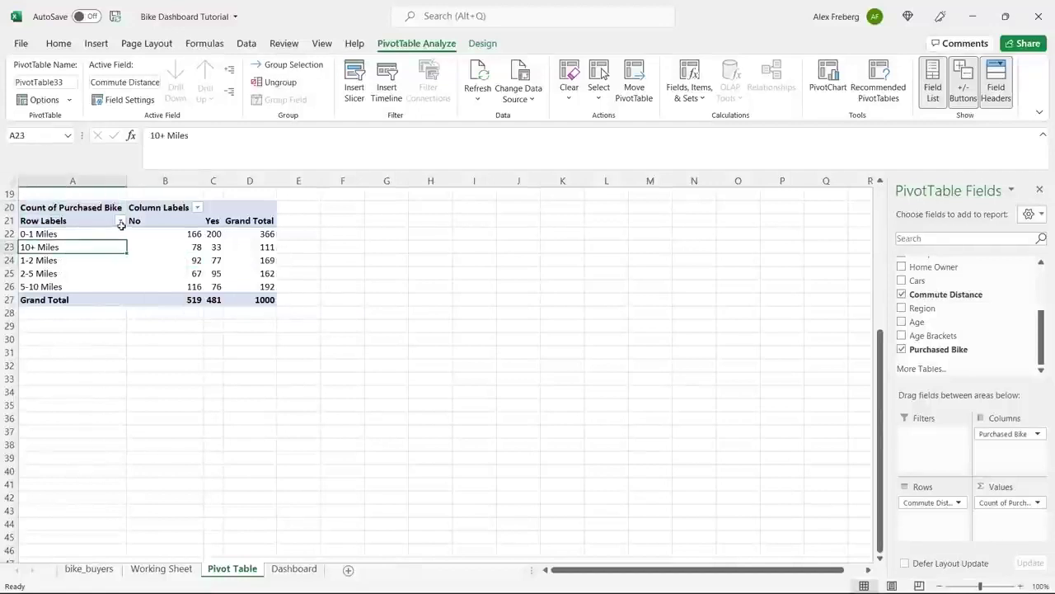
left_click(26, 235)
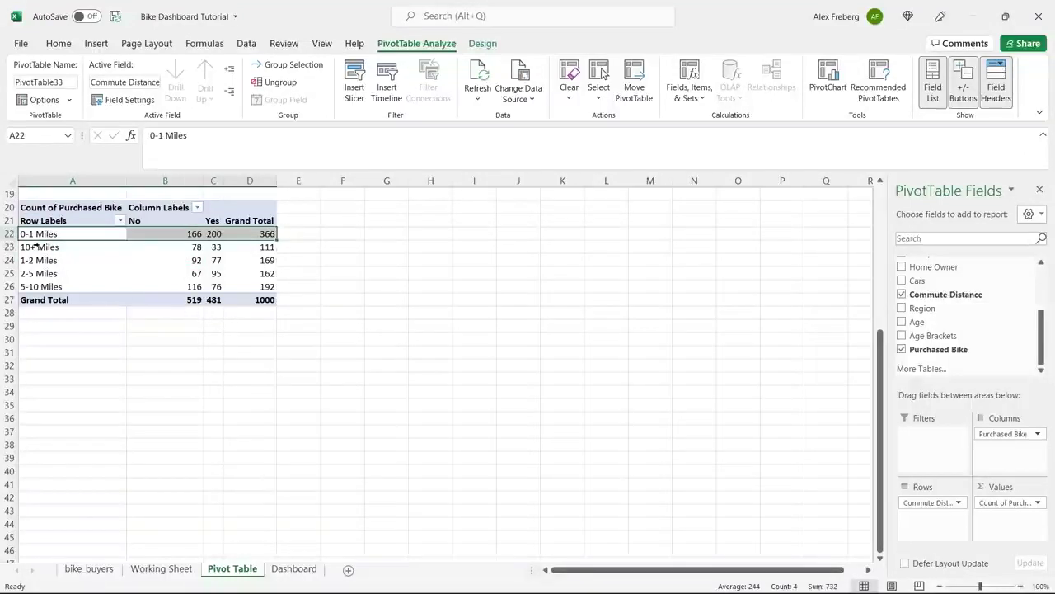
left_click(31, 246)
left_click(31, 259)
left_click(33, 273)
left_click(33, 286)
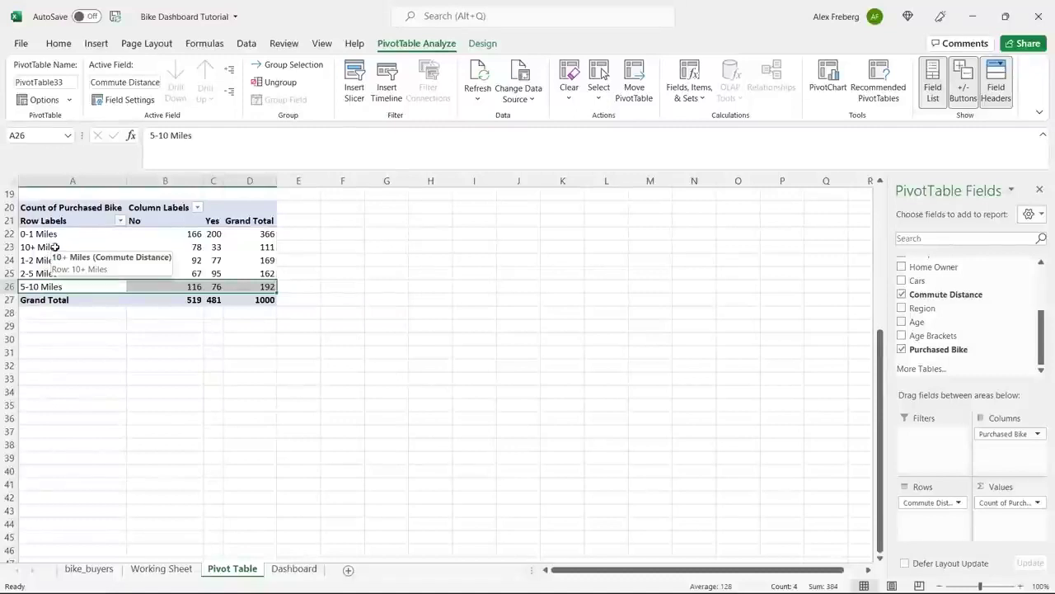
Step: Try sorting the commute distance row labels A to Z and Z to A, and return them to A to Z
left_click(120, 221)
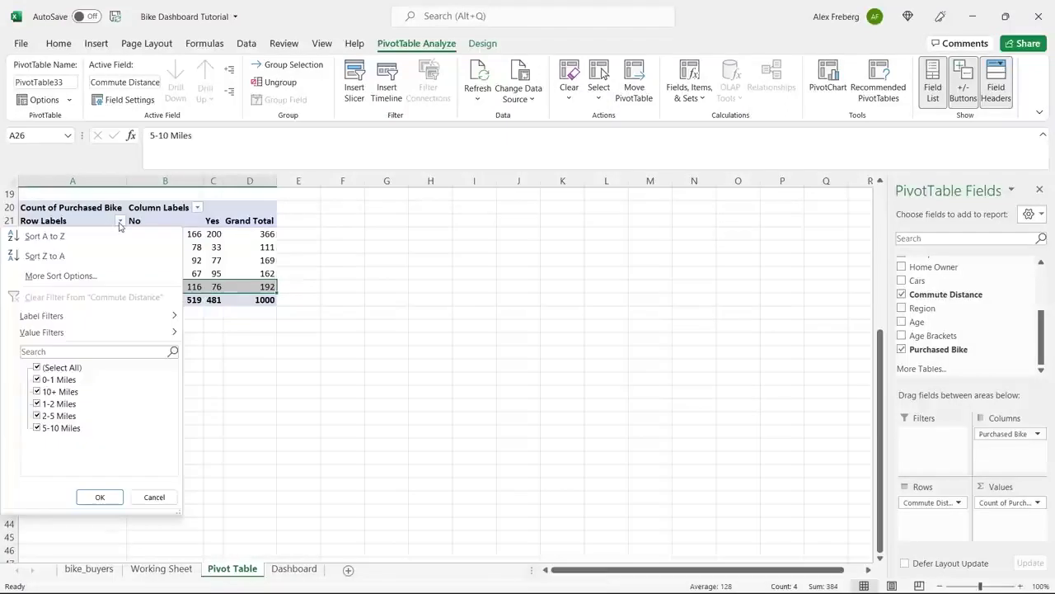
left_click(104, 238)
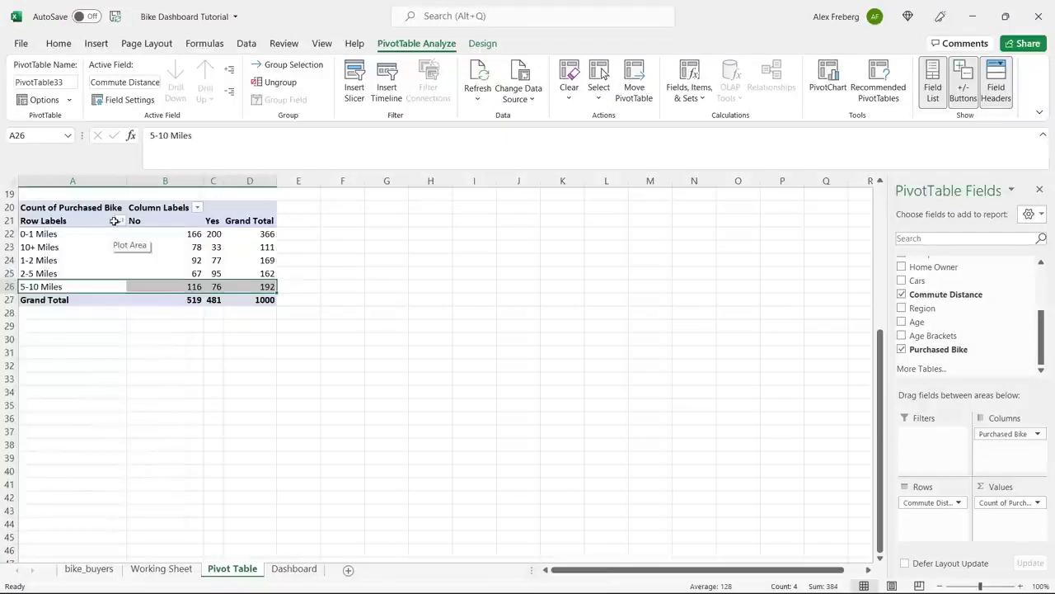
left_click(119, 221)
left_click(110, 262)
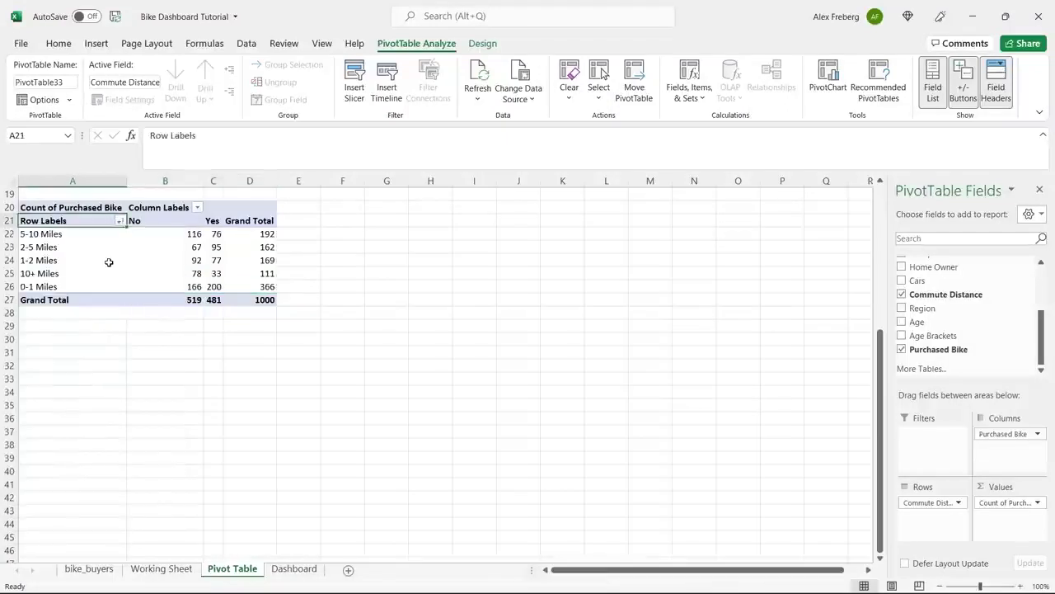
left_click(121, 222)
left_click(99, 235)
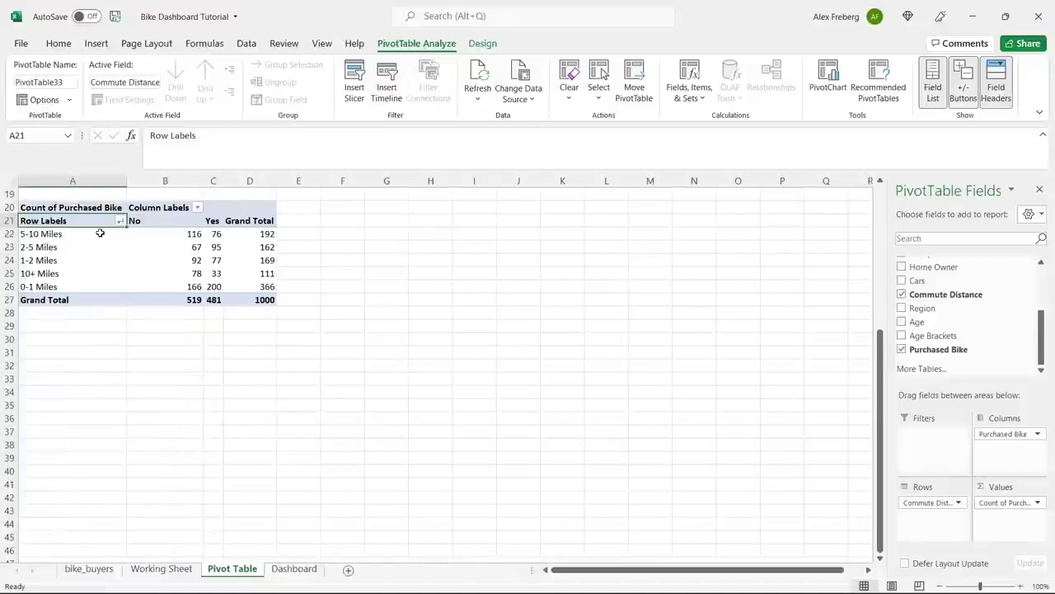
Step: Insert a basic Line chart from the commute distance pivot table and place it beside the table, starting around row 20
left_click(243, 260)
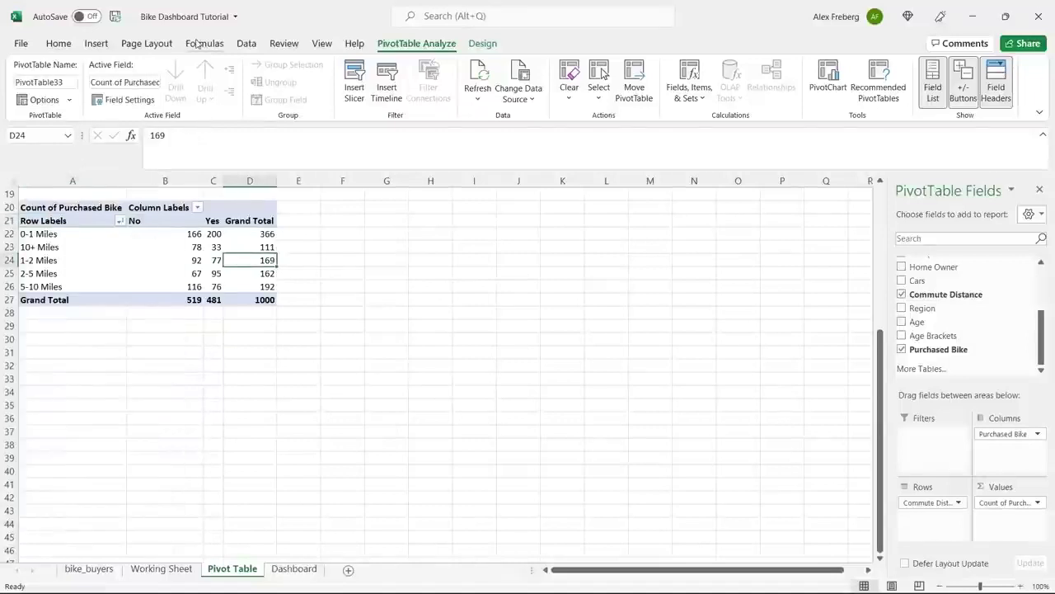
left_click(95, 43)
left_click(338, 82)
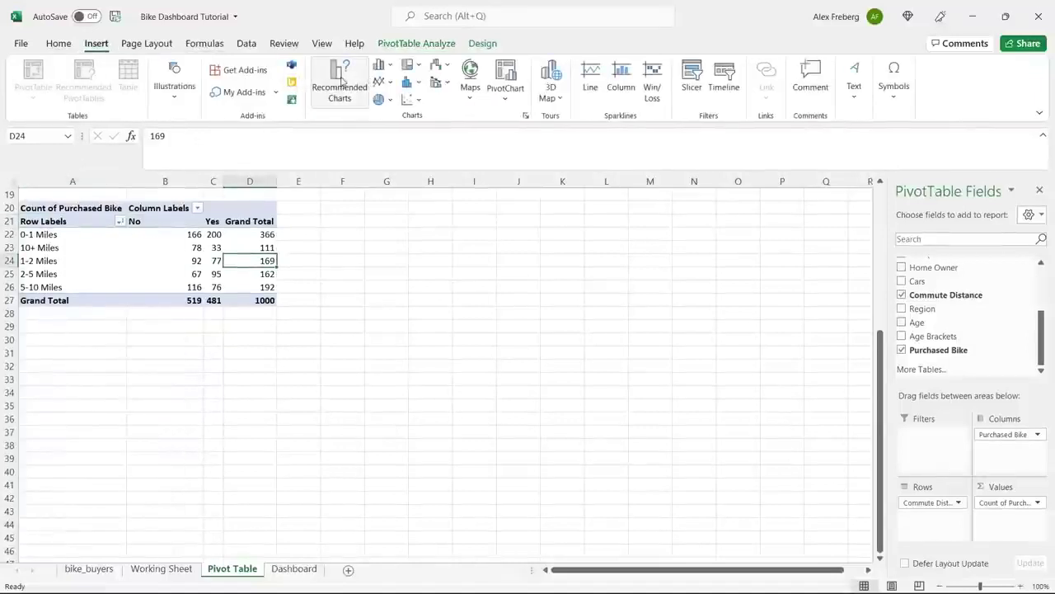
left_click(353, 194)
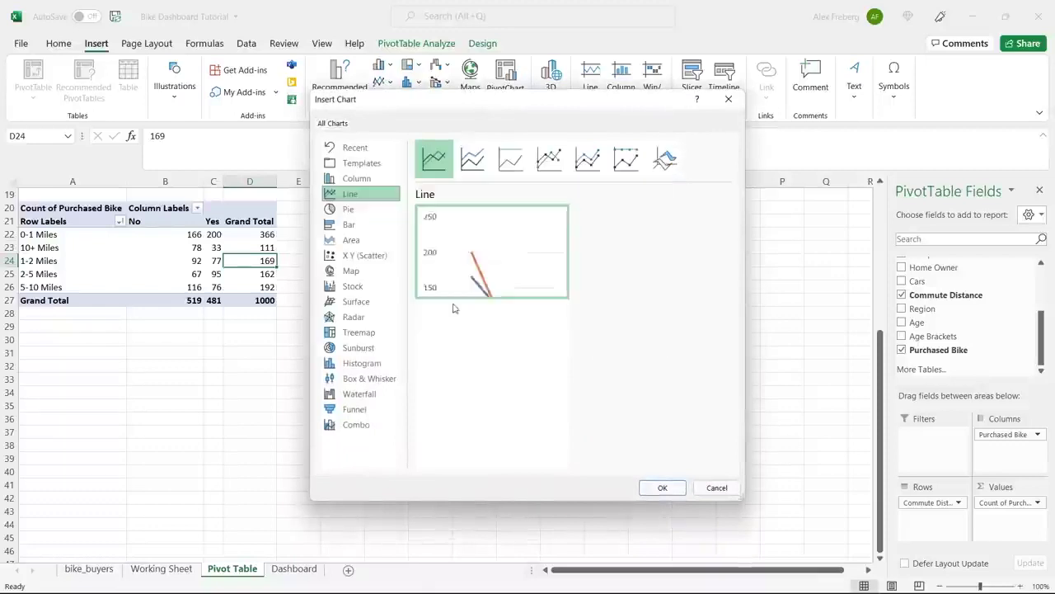
left_click(473, 158)
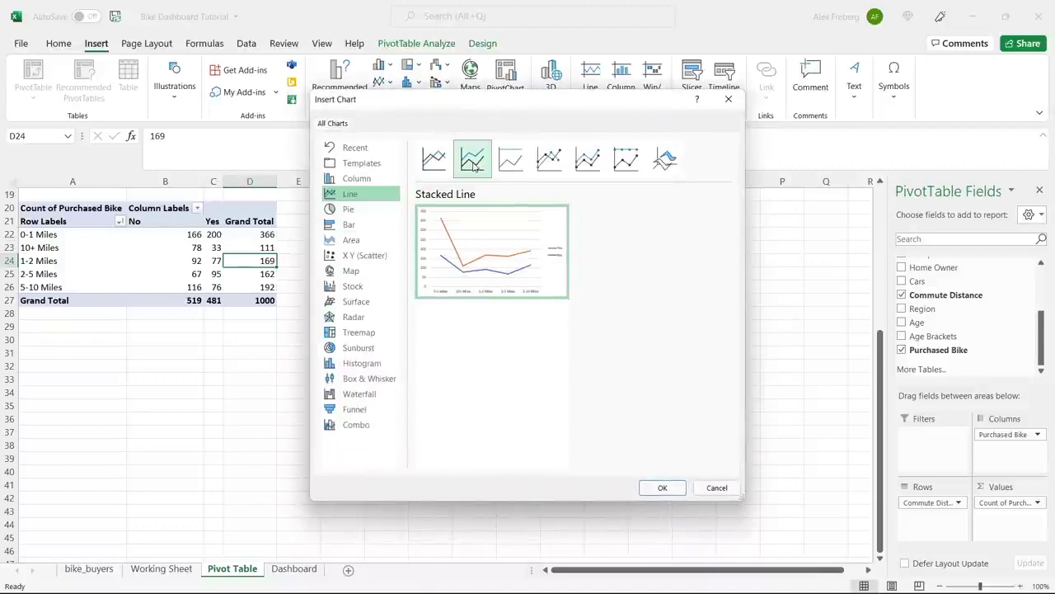
left_click(434, 158)
mouse_move(555, 252)
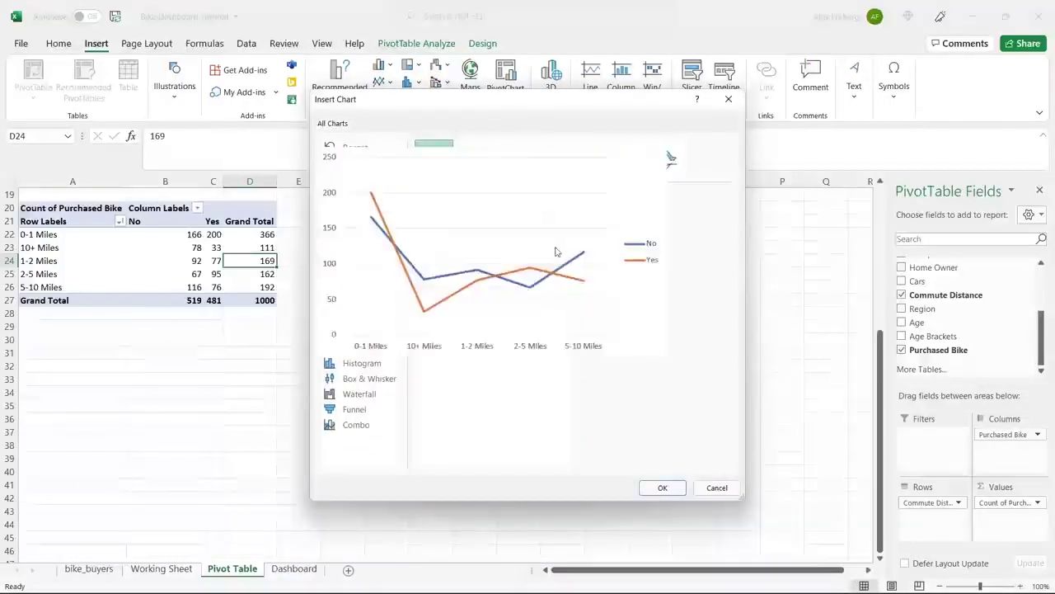
left_click(661, 493)
left_click_drag(514, 282, 552, 209)
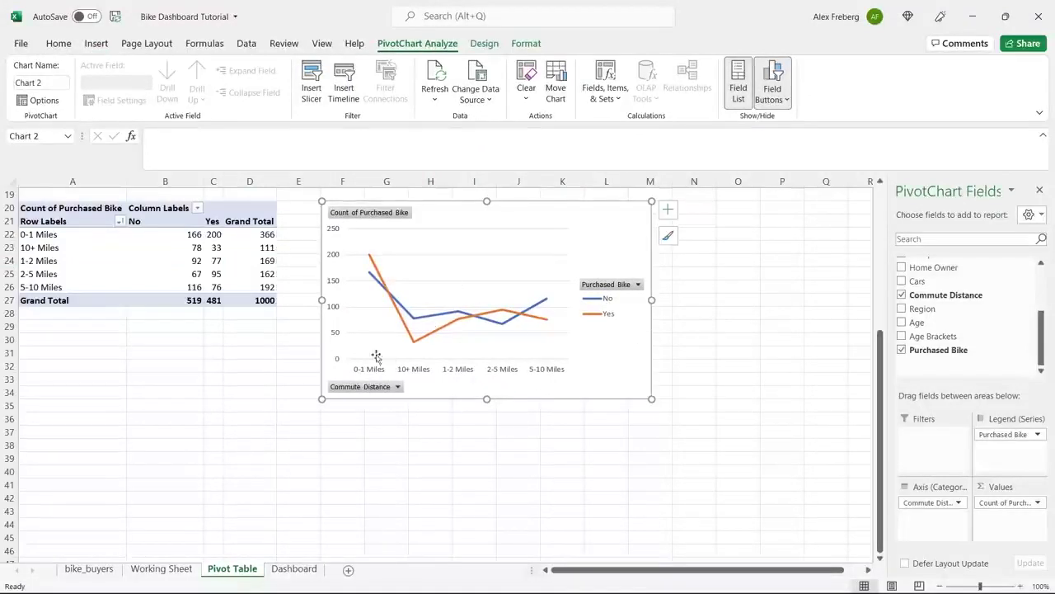
Step: Check the order of the commute distance row labels against the line chart's axis, including where 10+ Miles falls
left_click(61, 234)
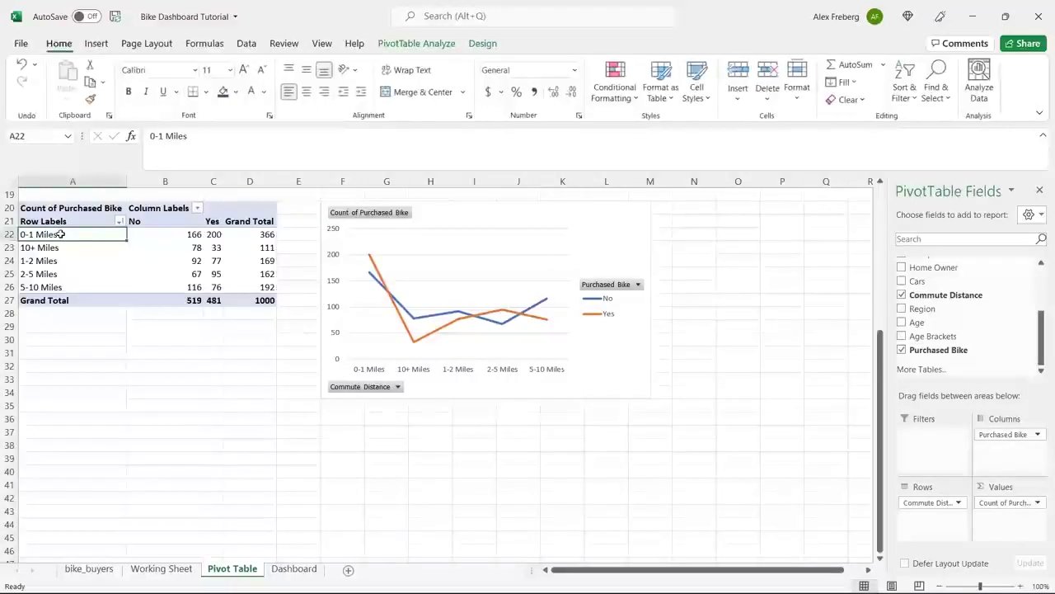
left_click(61, 261)
left_click(60, 273)
left_click(60, 287)
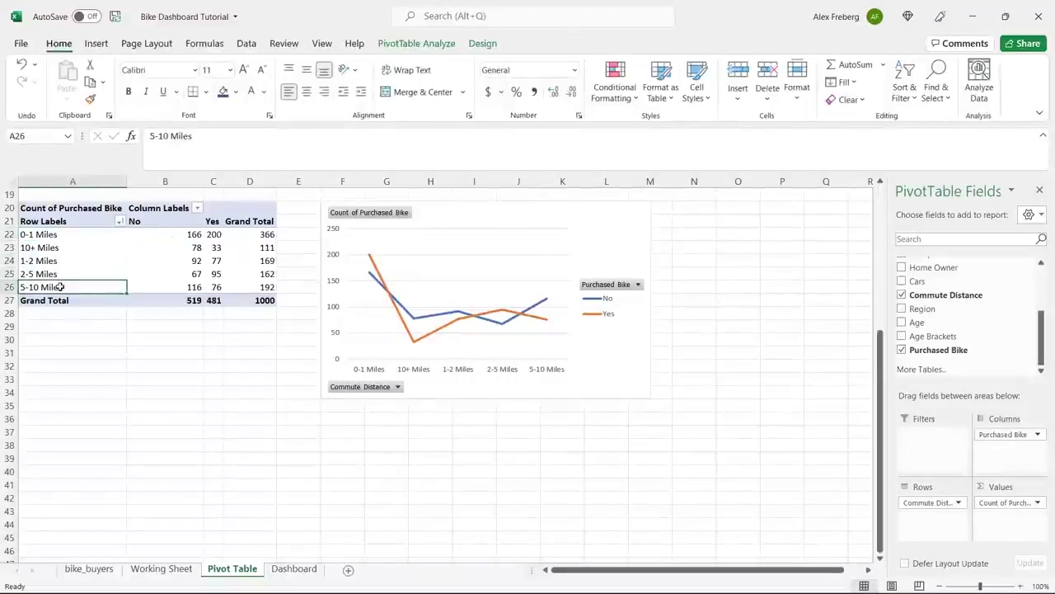
left_click(80, 249)
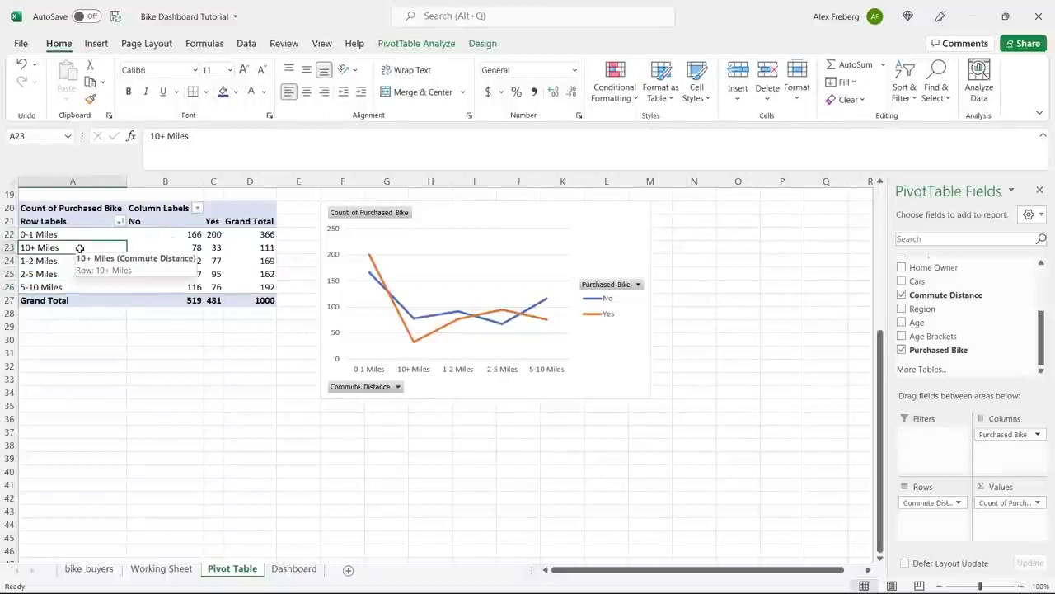
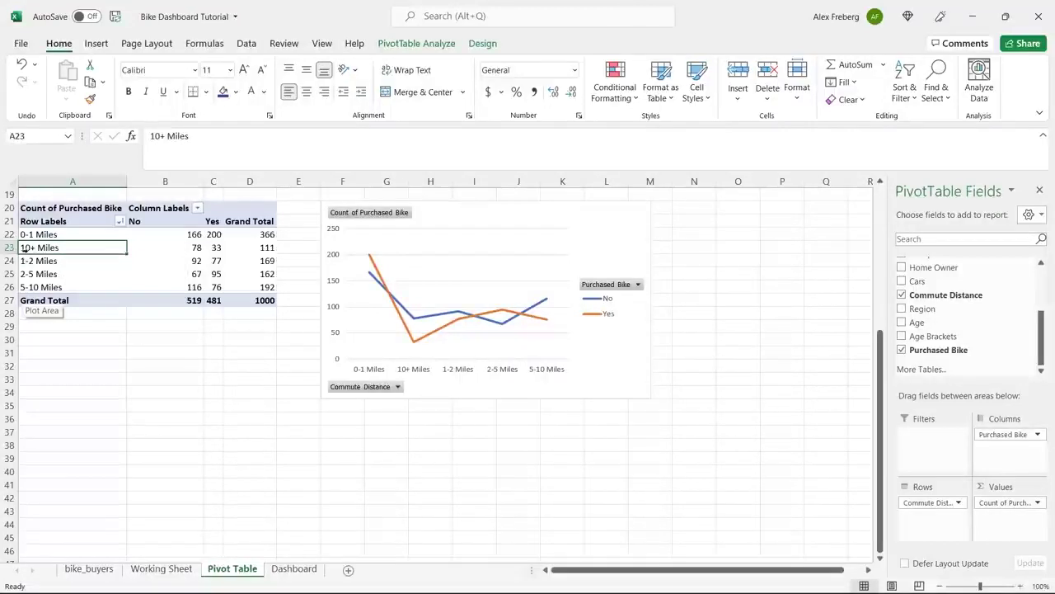
Step: Select the Commute Distance column on the Working Sheet and open Find and Replace, clear of the column's data
left_click(162, 568)
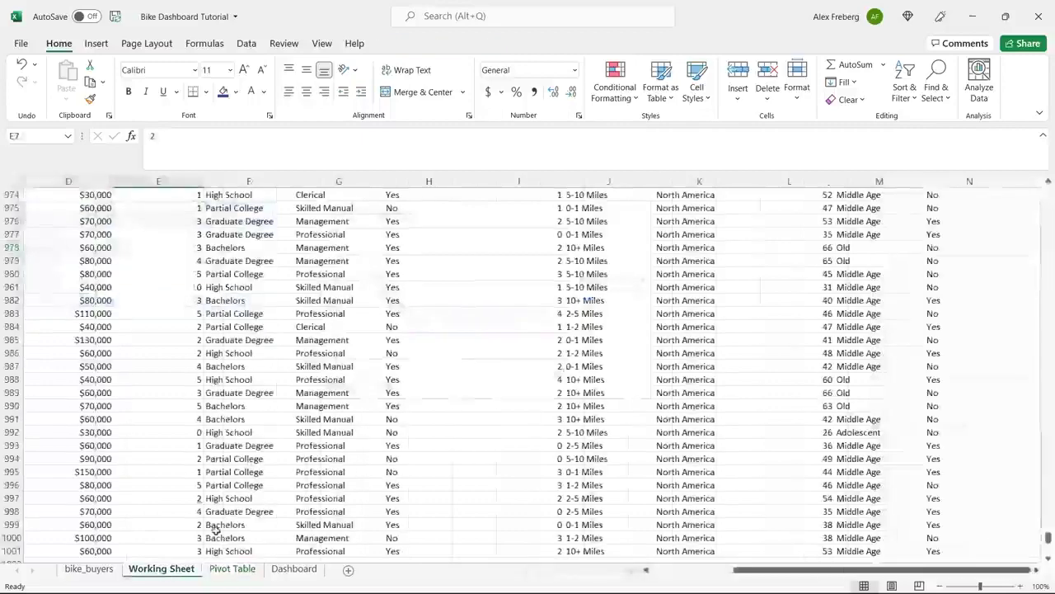
left_click(624, 308)
key("ctrl+Up")
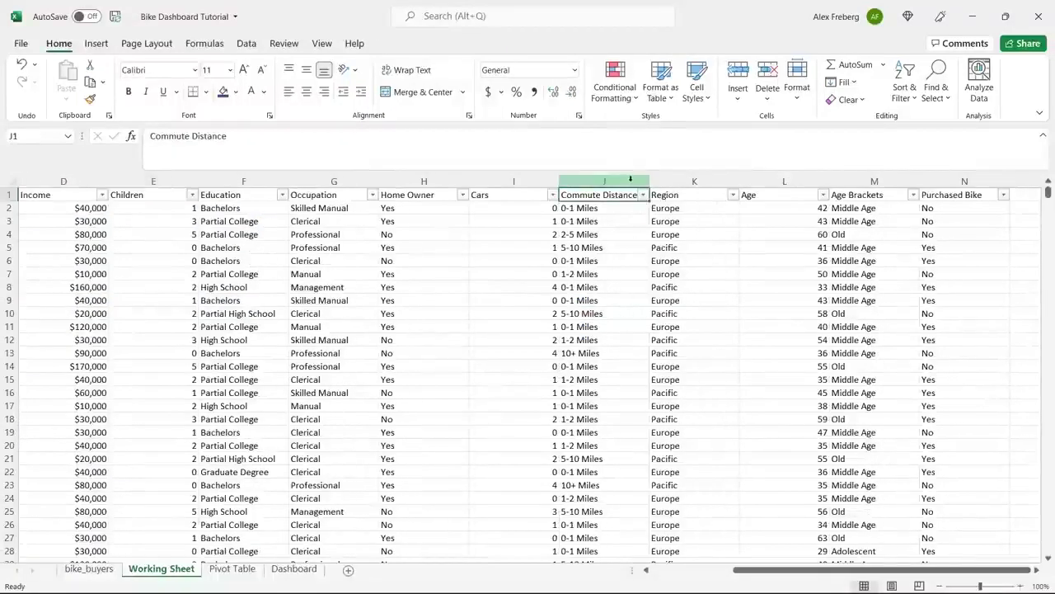
left_click(628, 178)
key("ctrl+h")
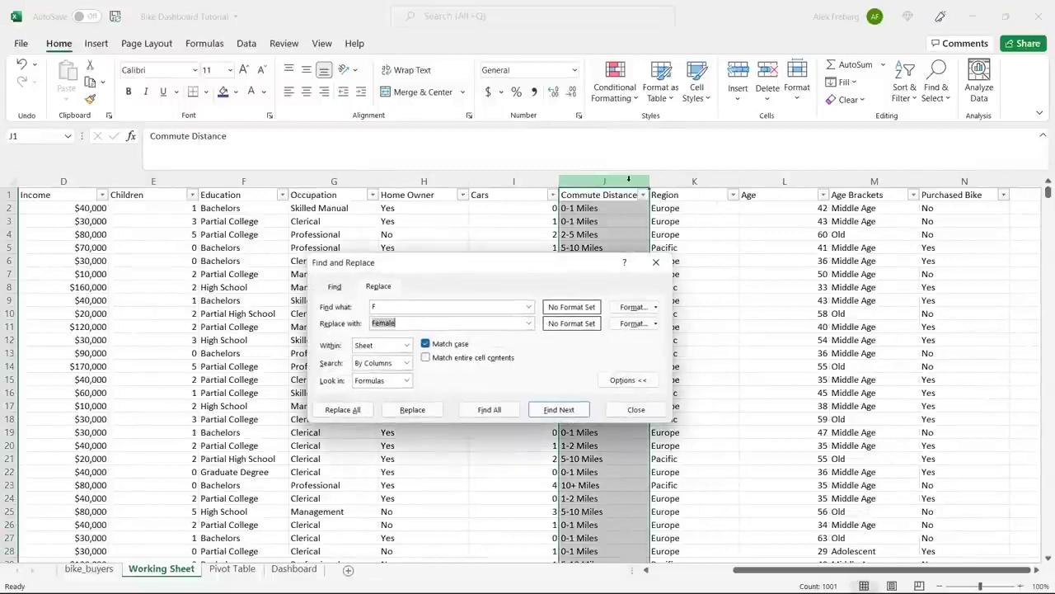
left_click_drag(516, 264, 455, 325)
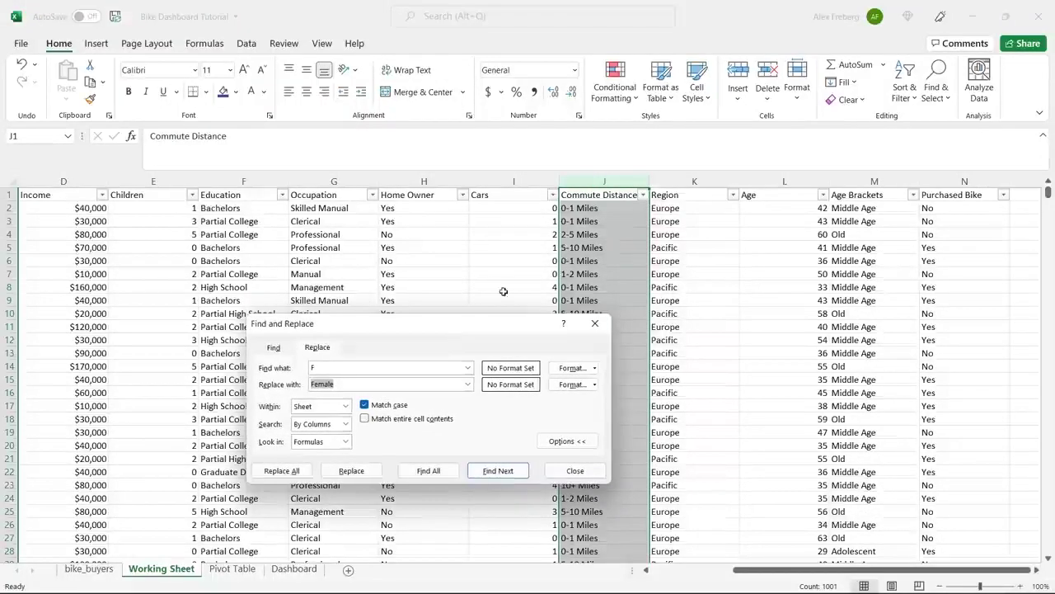
left_click(588, 248)
left_click_drag(514, 331, 511, 386)
Step: Replace every "10+ Miles" entry with "10 Miles +", using a copied commute distance cell as the search text
left_click(595, 353)
key("ctrl+c")
left_click(392, 418)
key("ctrl+v")
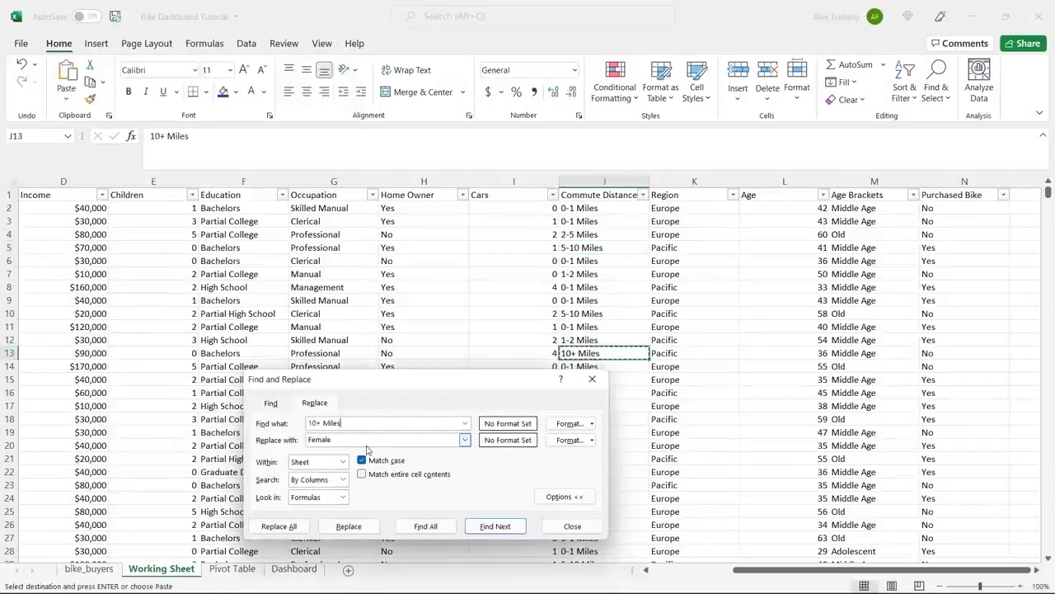
double_click(361, 441)
type("10 Mil")
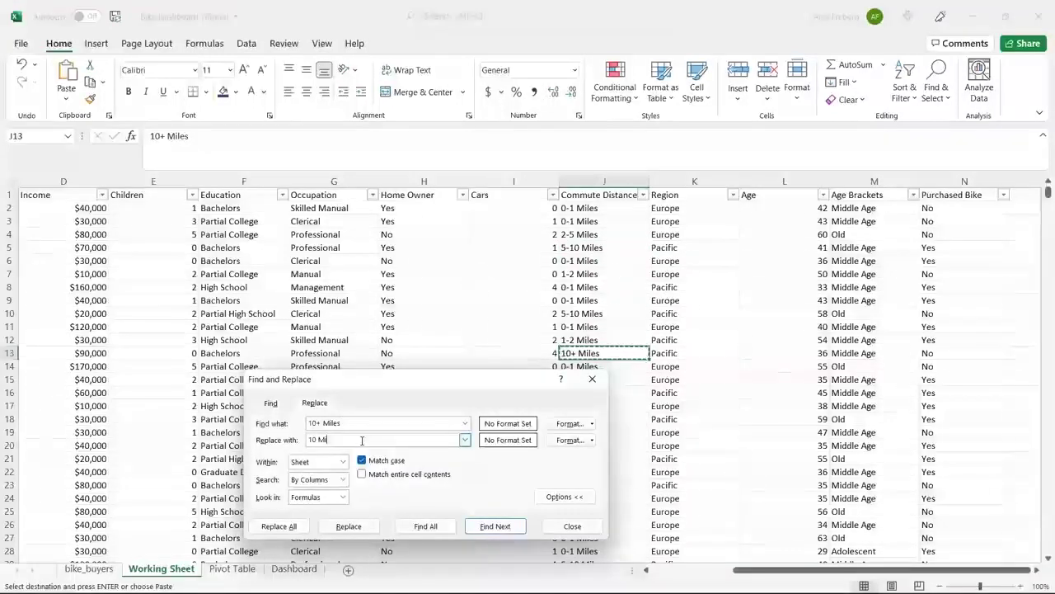
type("es +")
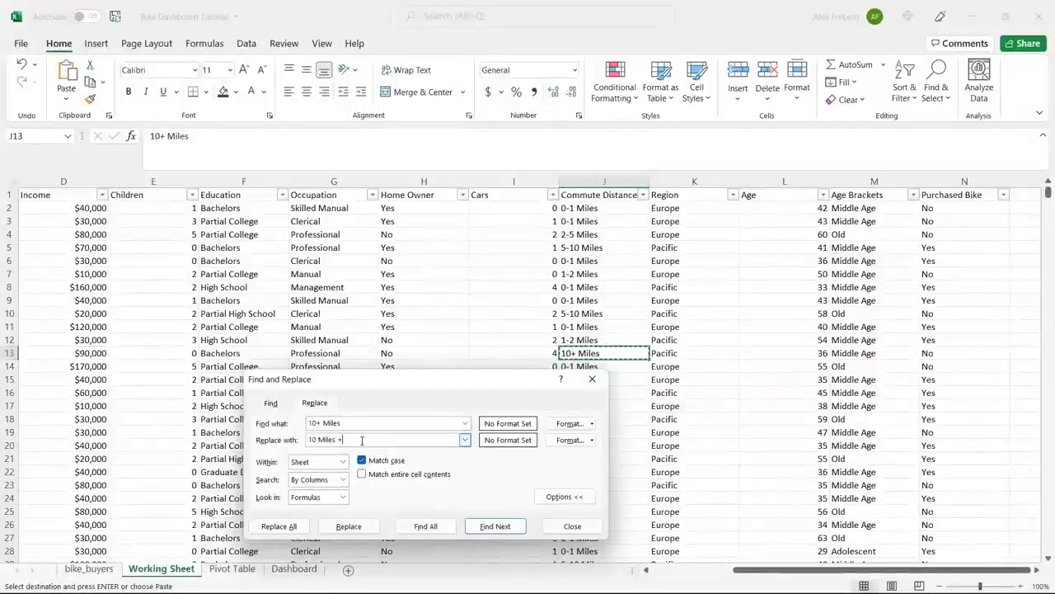
left_click(290, 530)
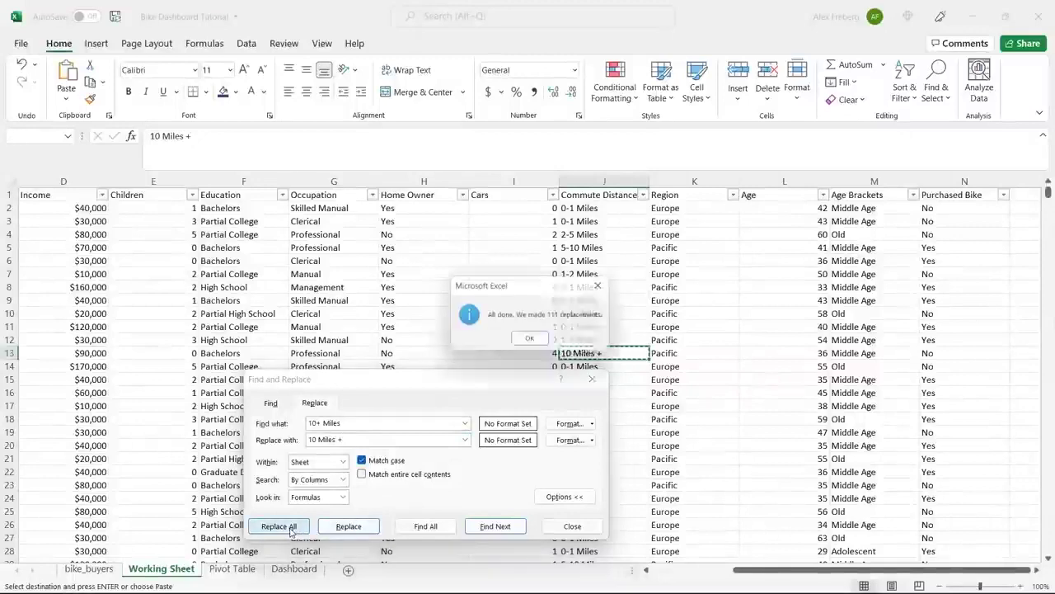
left_click(530, 339)
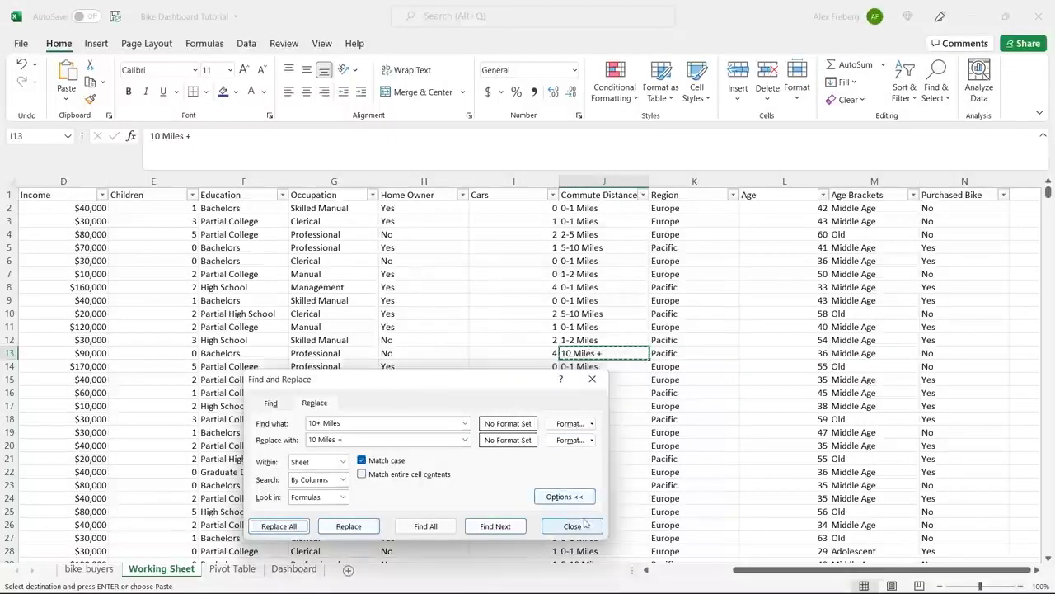
left_click(582, 526)
Step: Refresh the commute distance pivot table on the Pivot Table sheet
left_click(232, 568)
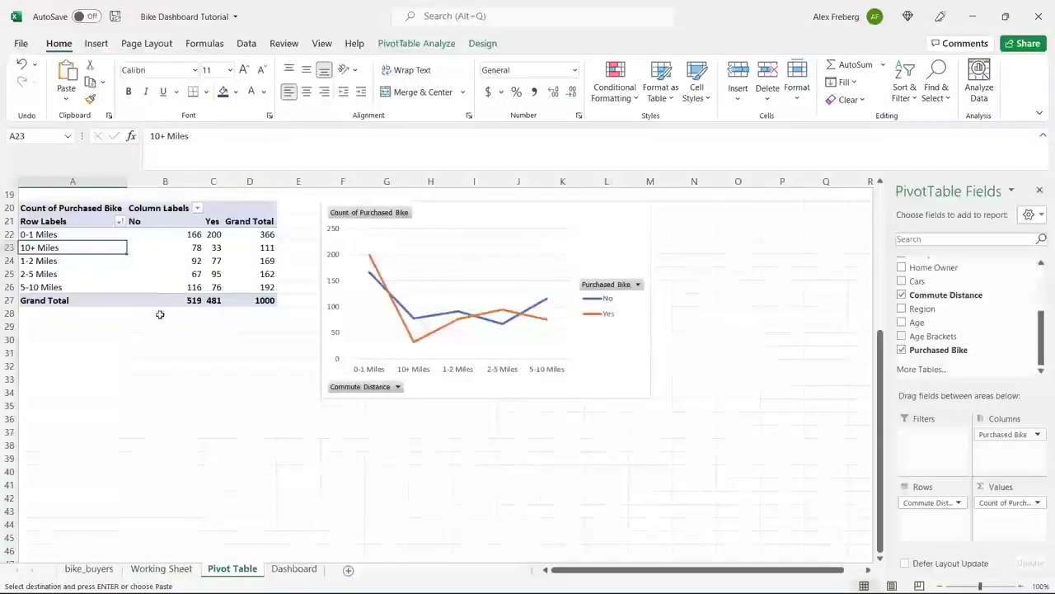
left_click(163, 272)
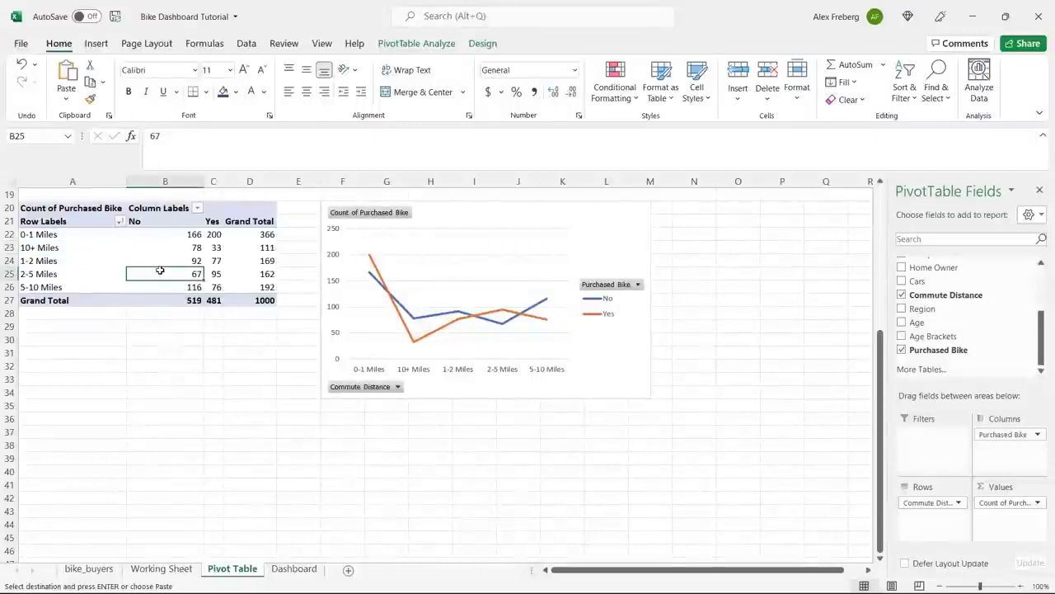
left_click(247, 43)
left_click(257, 72)
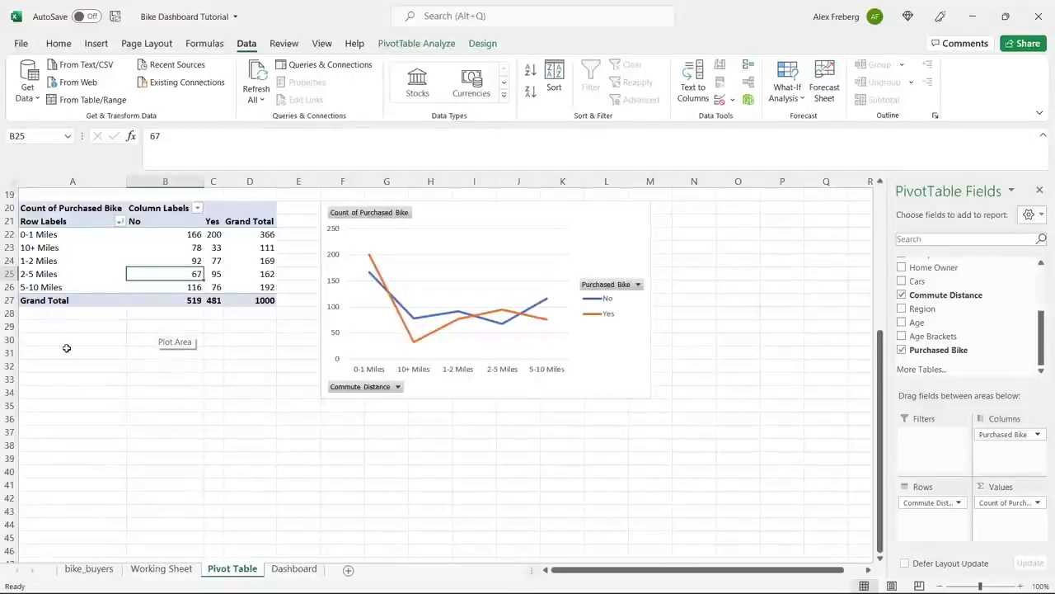
Step: Return to the Working Sheet and open Find and Replace for the Commute Distance column
left_click(161, 568)
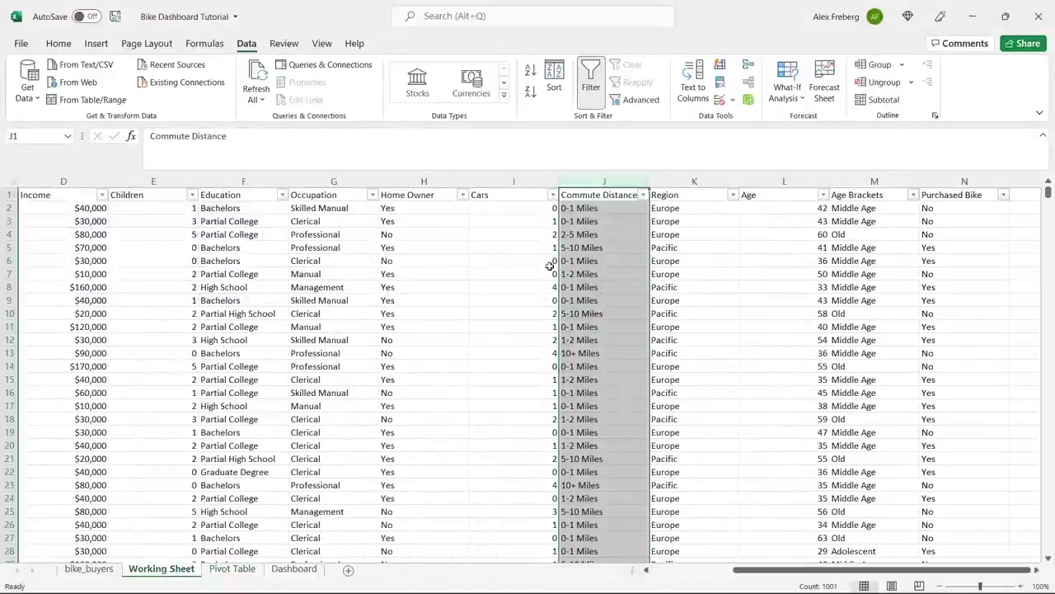
key("ctrl+h")
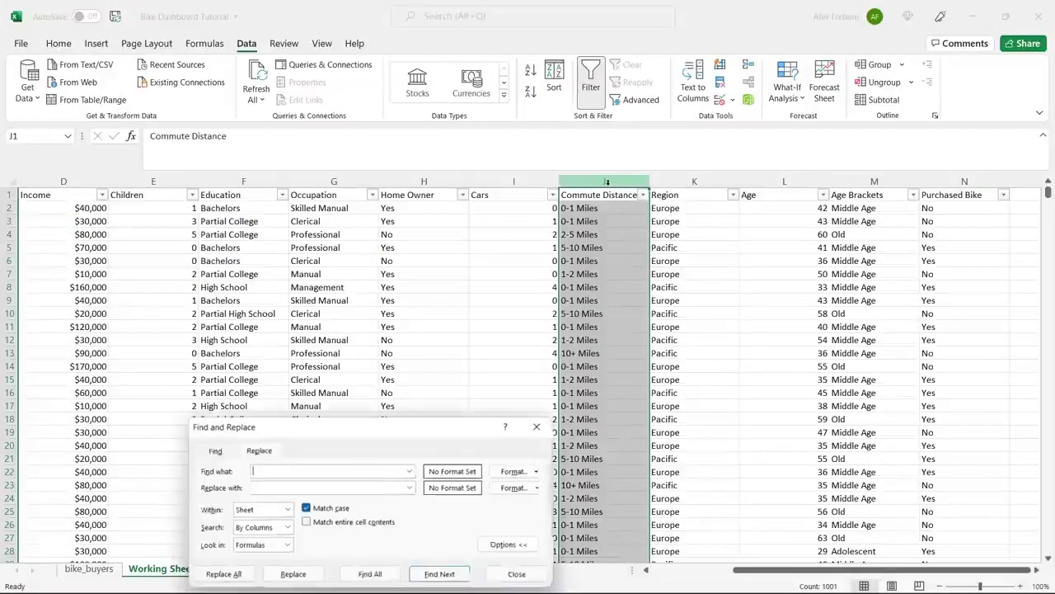
left_click_drag(359, 436, 351, 308)
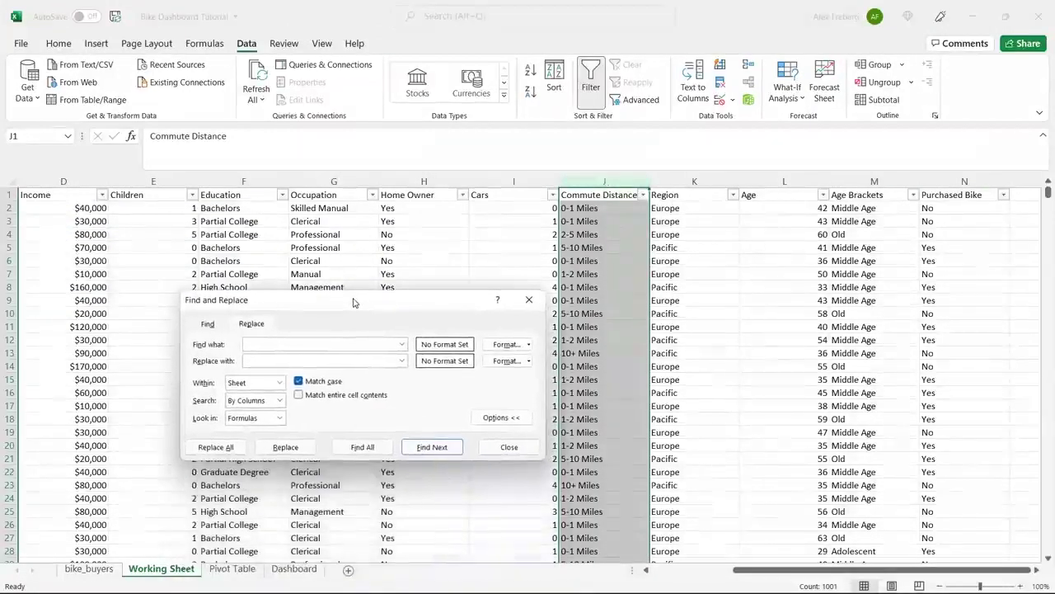
left_click(608, 302)
Step: Replace every "10+ Miles" commute distance entry with "More than 10 Miles" and close Find and Replace
left_click(593, 353)
key("ctrl+c")
left_click(325, 344)
key("ctrl+v")
left_click(295, 361)
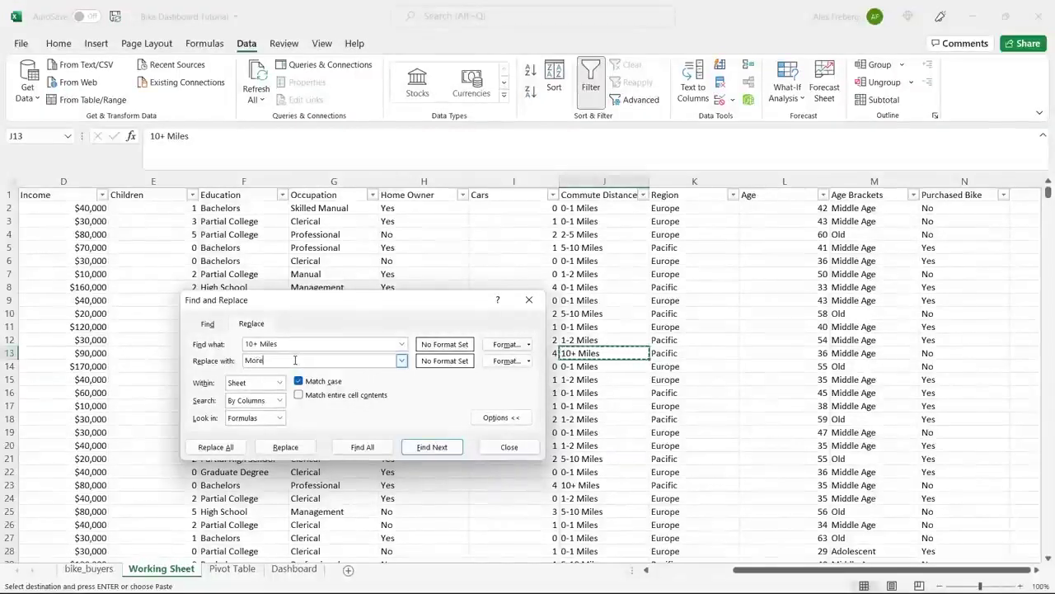
type("More than 10 Miles")
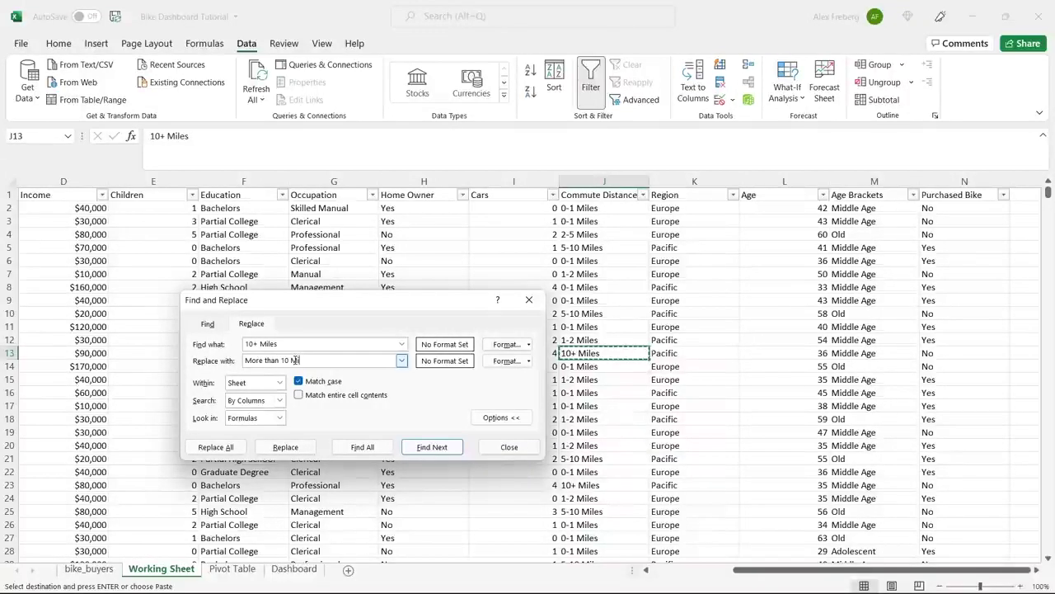
left_click(216, 446)
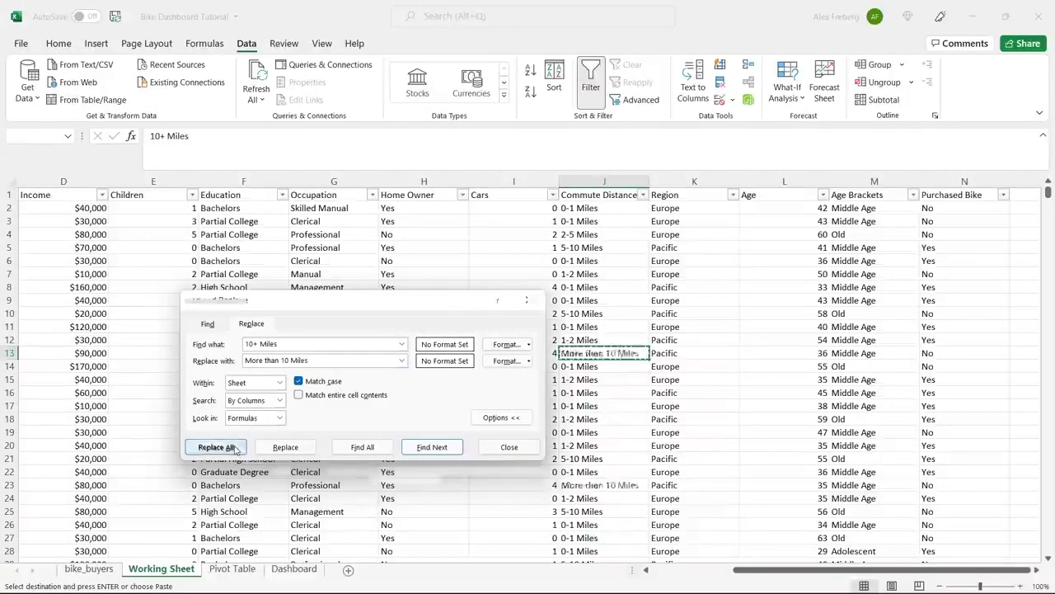
left_click(535, 339)
left_click(530, 299)
left_click(608, 273)
left_click(613, 327)
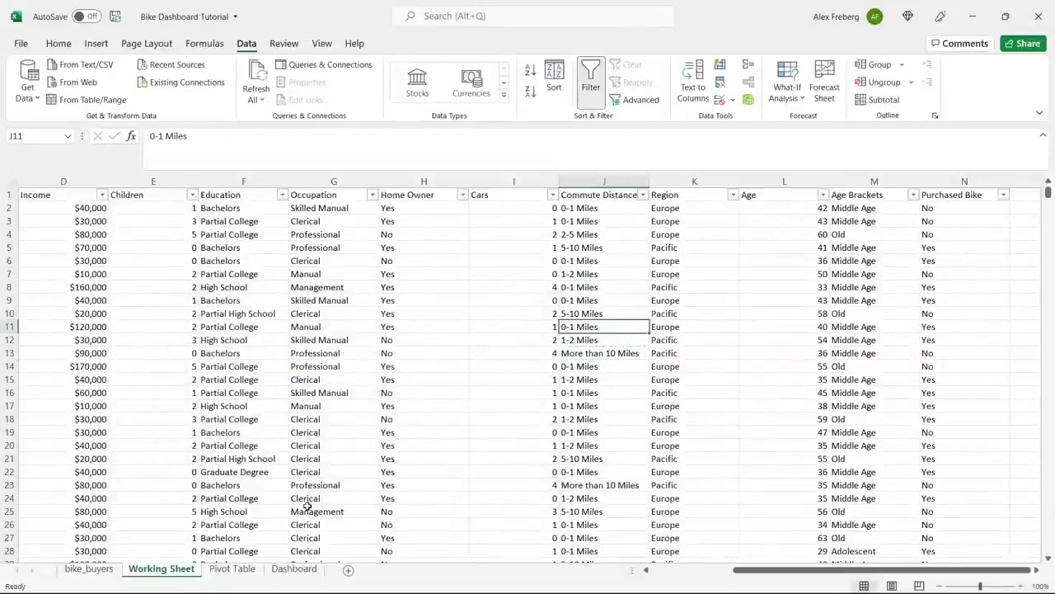
Step: Refresh all data on the Pivot Table sheet to update the commute distance table and line chart
left_click(239, 571)
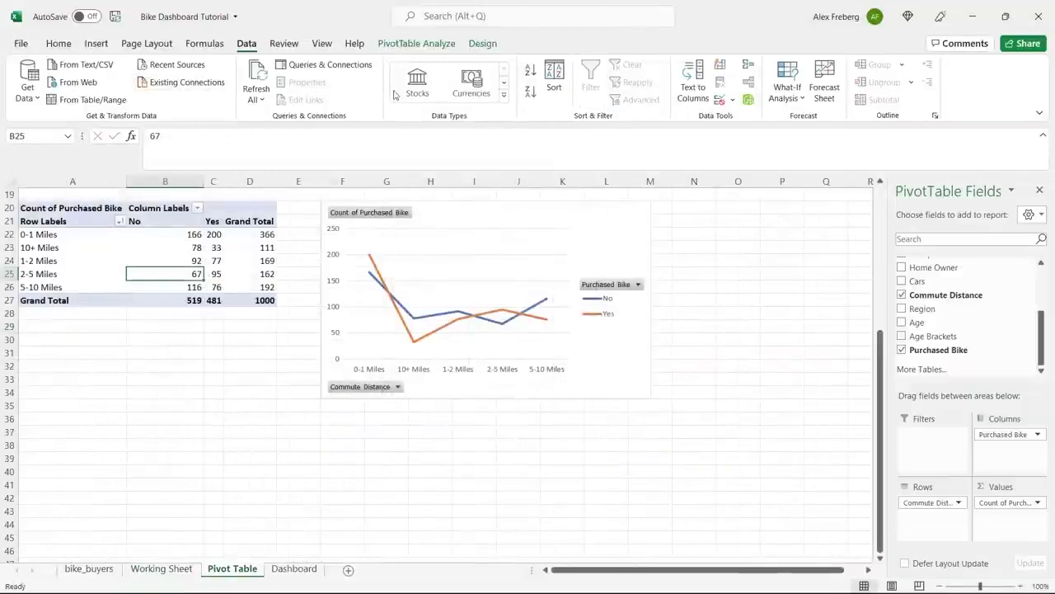
left_click(257, 77)
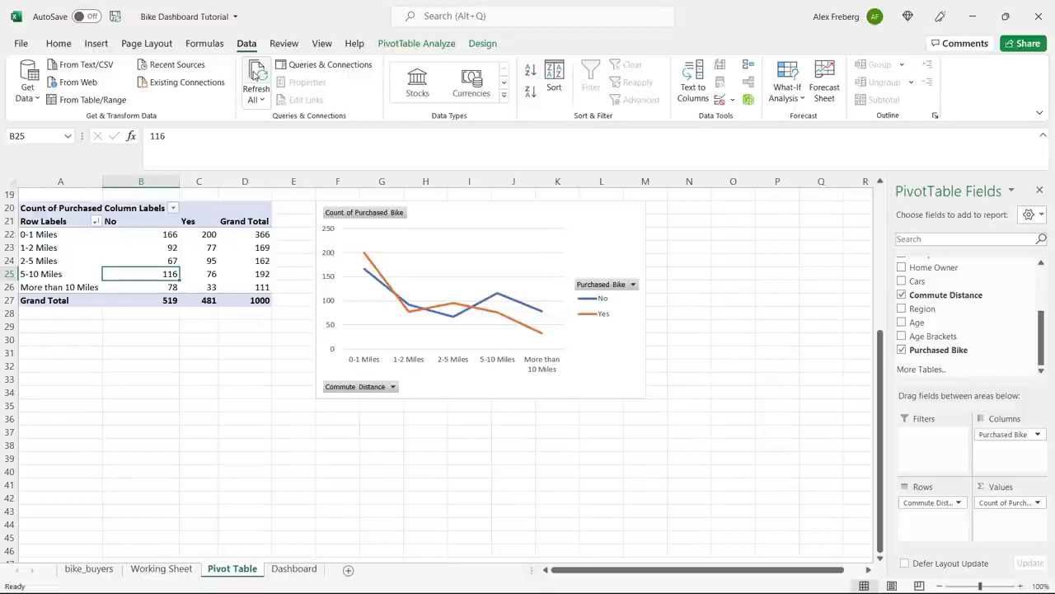
left_click(513, 418)
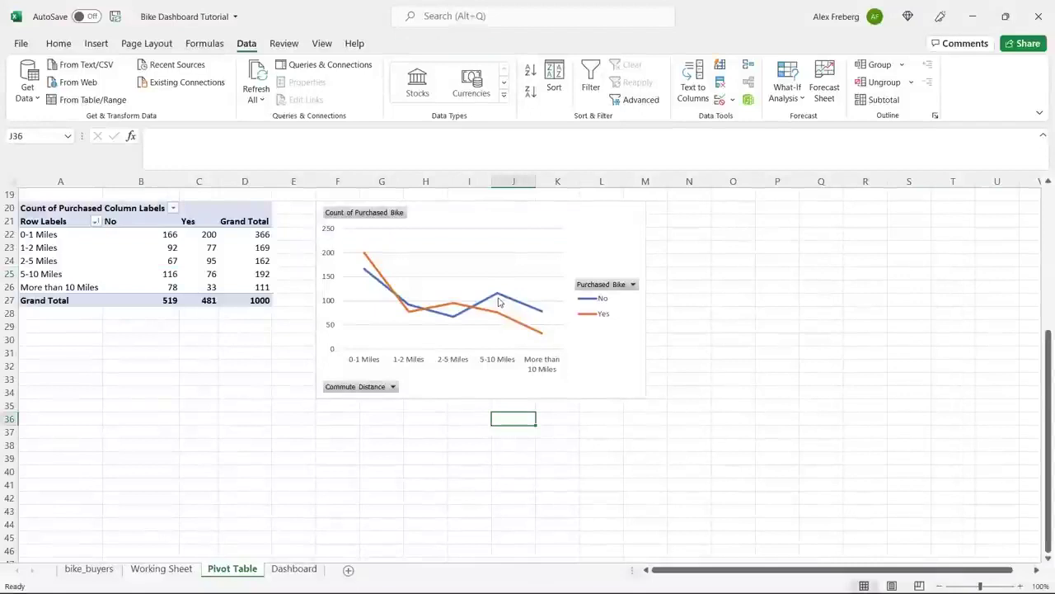
mouse_move(498, 302)
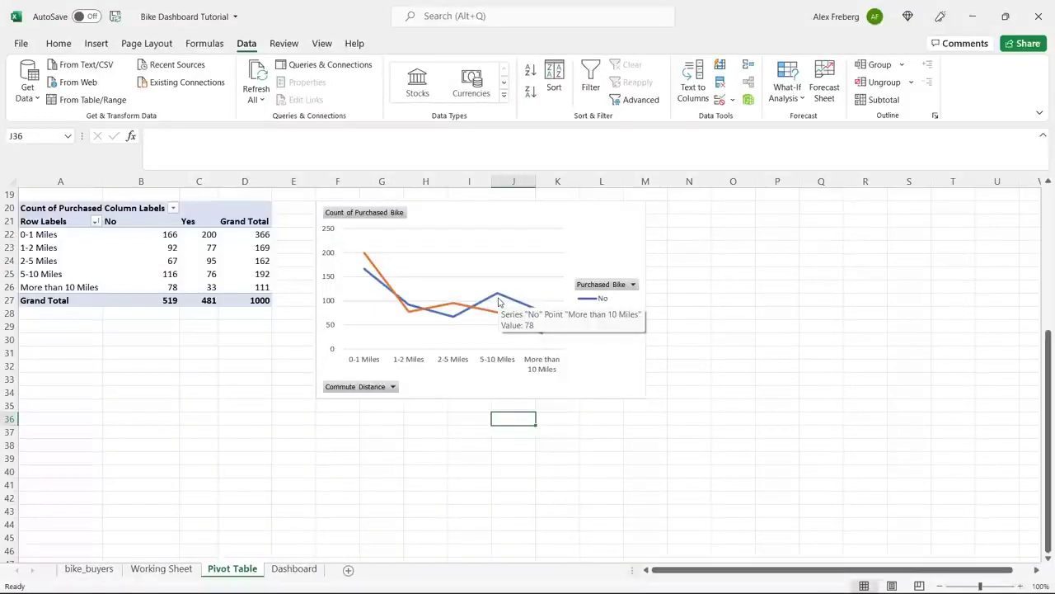
Step: Add axis titles to the commute distance line chart and title the horizontal axis "Commute Distance"
left_click(601, 228)
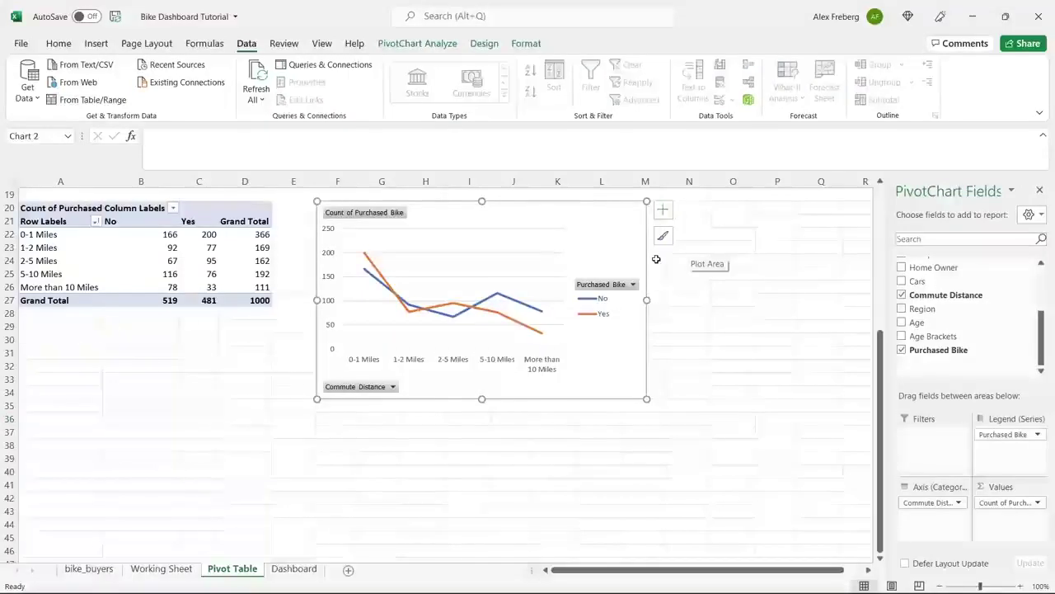
left_click(662, 213)
left_click(693, 240)
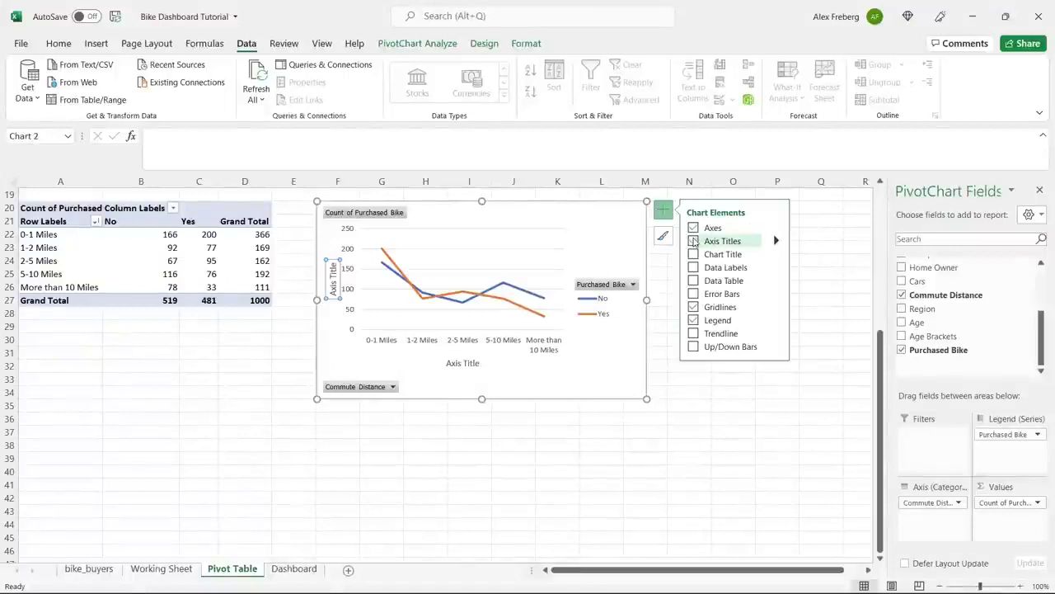
double_click(466, 363)
triple_click(468, 362)
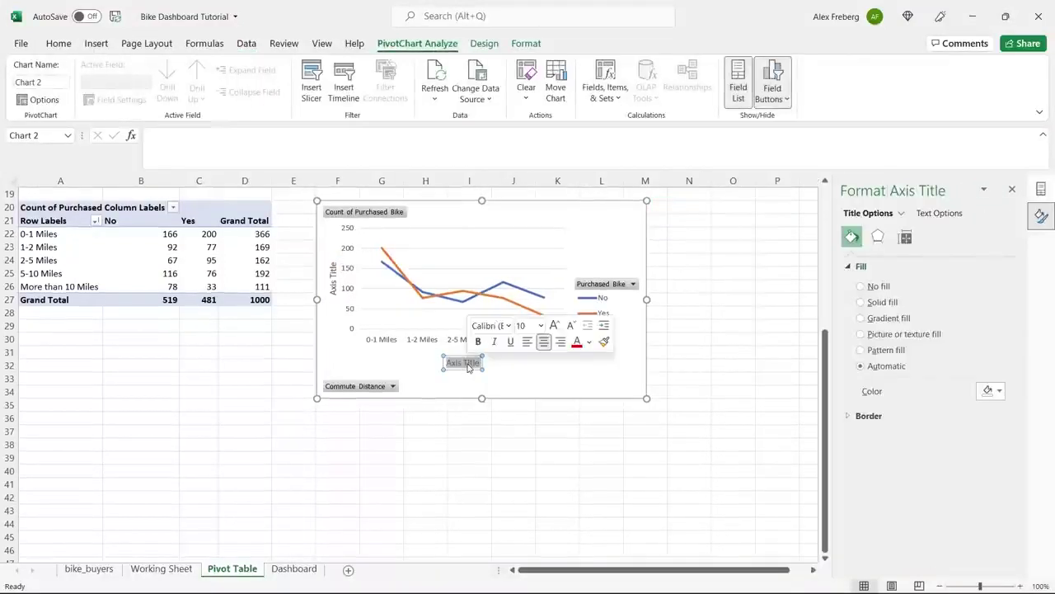
type("Commute")
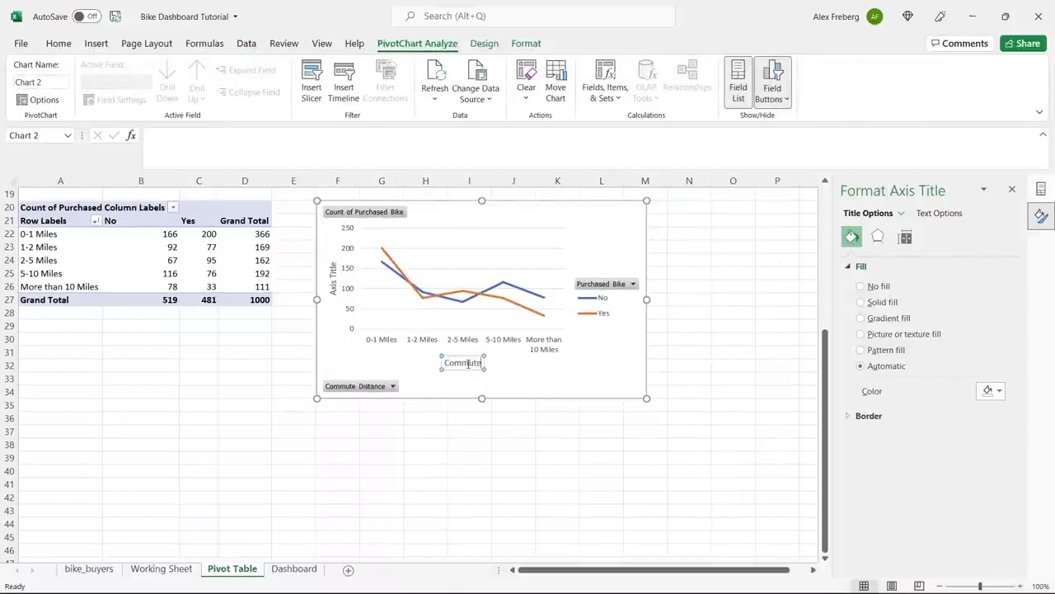
type(" Distance")
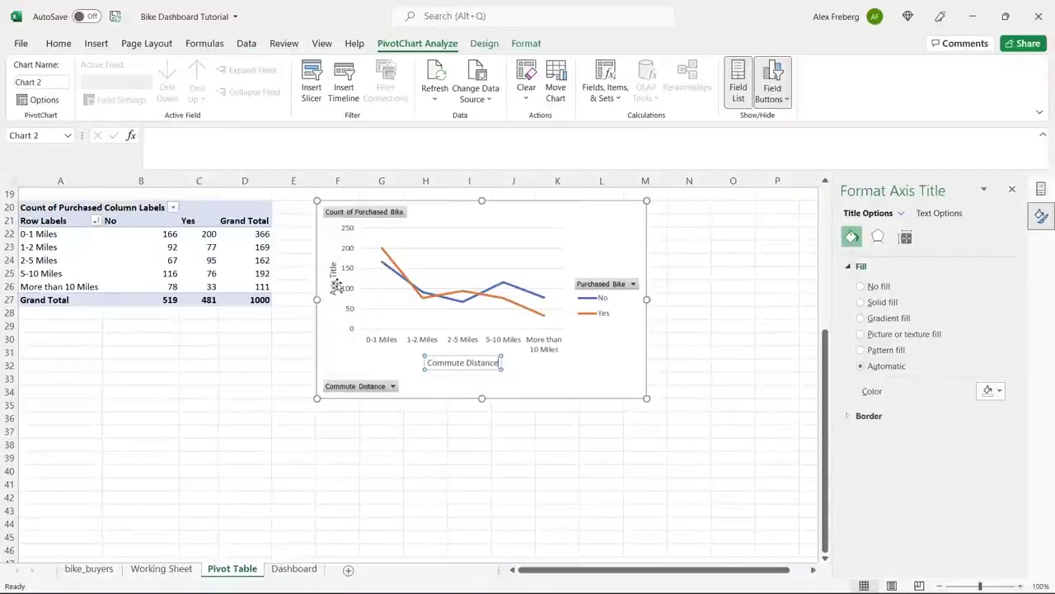
Step: Show only the primary horizontal axis title on the line chart, with the primary vertical one turned off
left_click(334, 283)
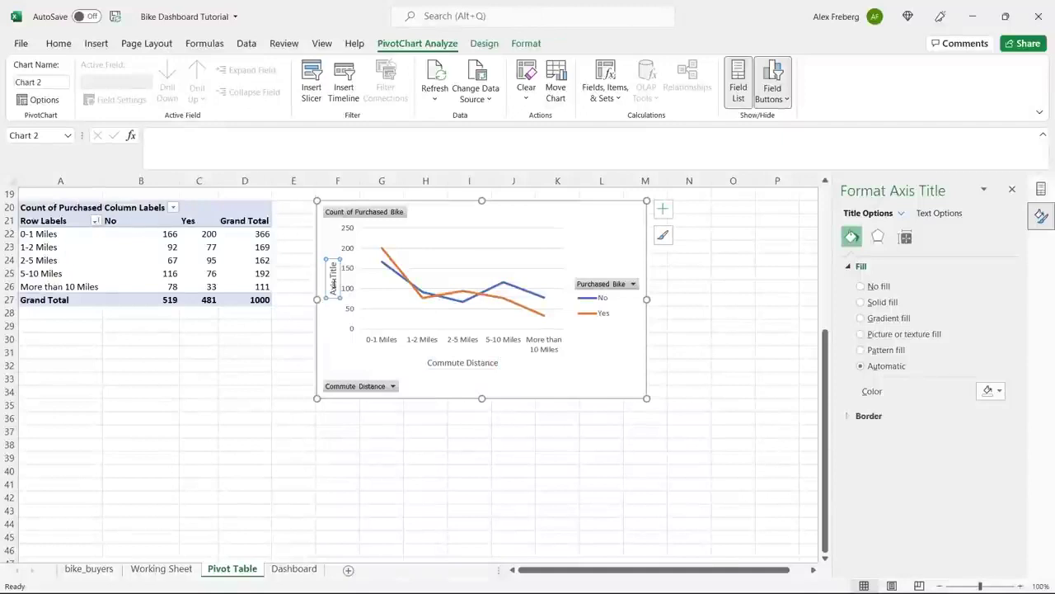
triple_click(333, 282)
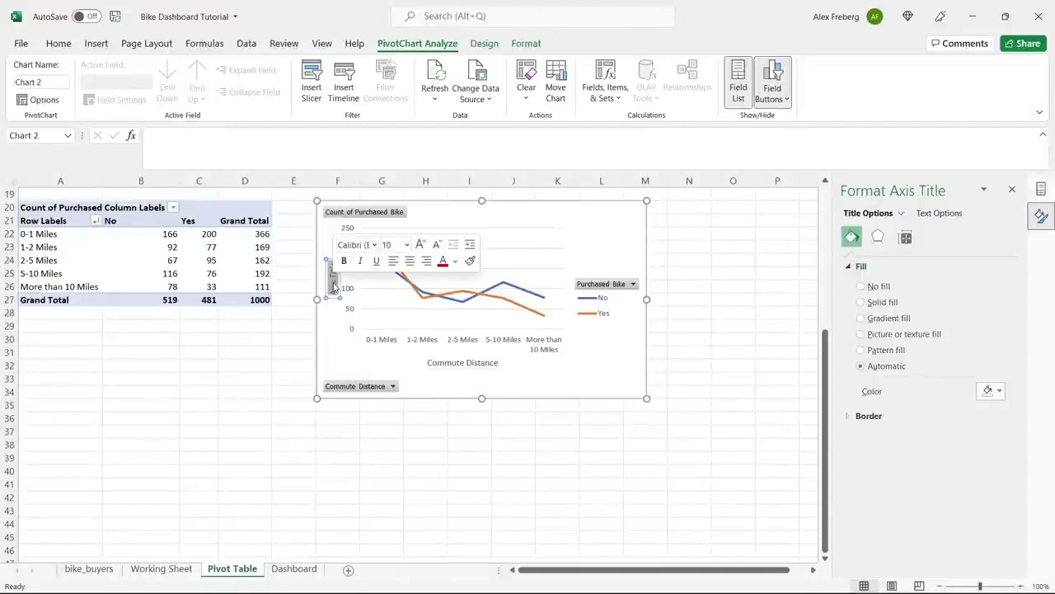
left_click(594, 259)
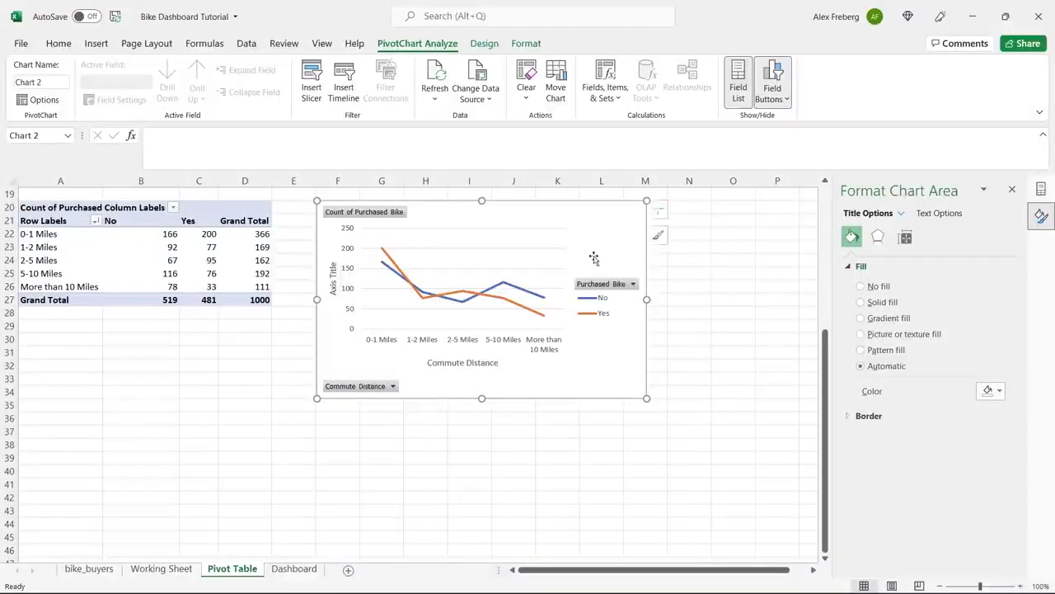
left_click(663, 207)
left_click(775, 240)
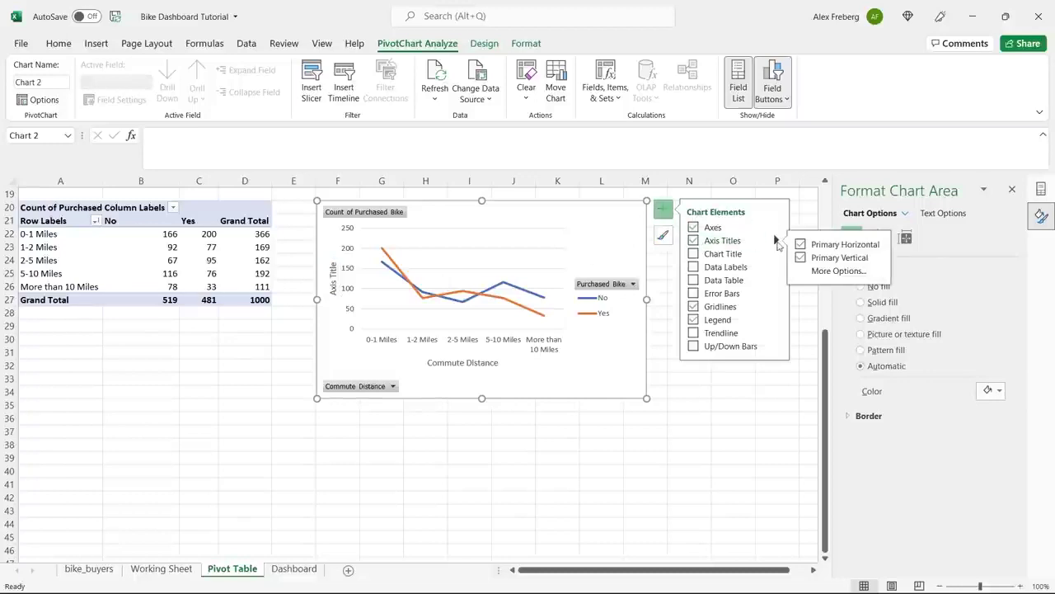
left_click(800, 245)
left_click(801, 246)
left_click(800, 257)
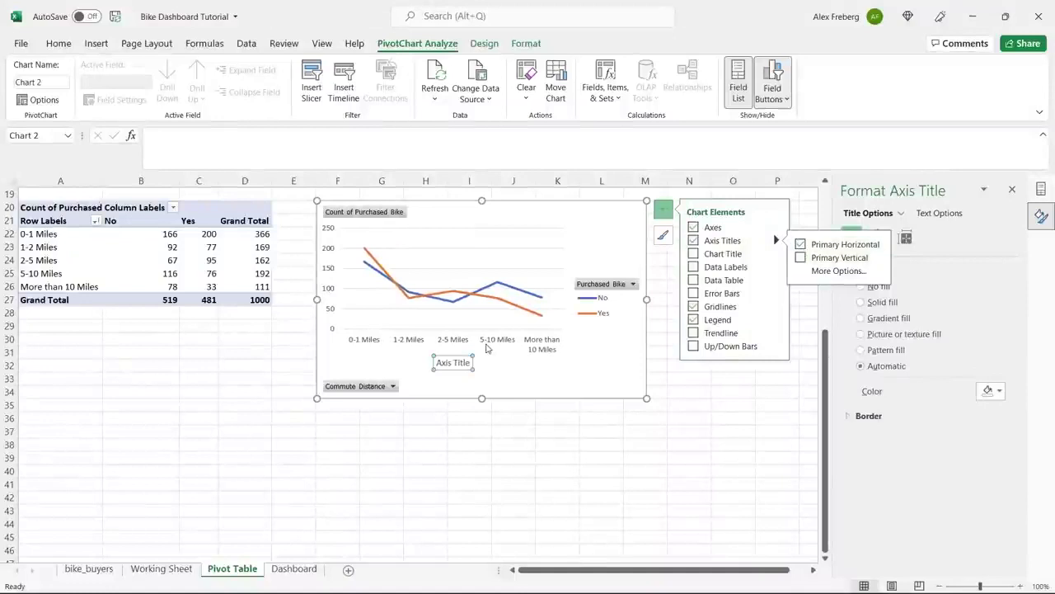
Step: Replace the placeholder horizontal axis title on the commute distance line chart with "Commute Distance"
left_click(454, 364)
double_click(455, 364)
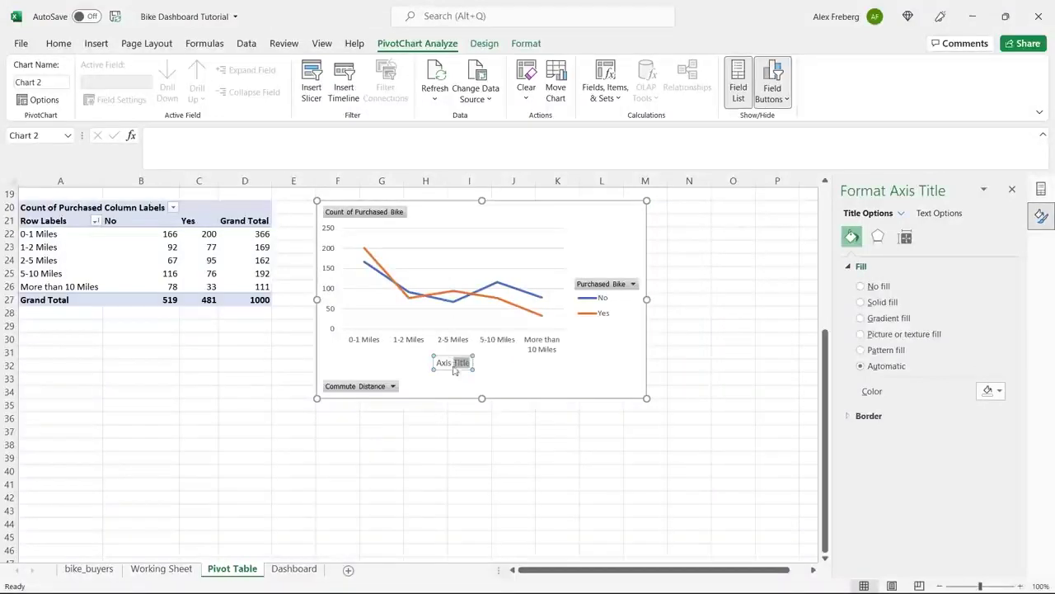
triple_click(453, 363)
type("Co")
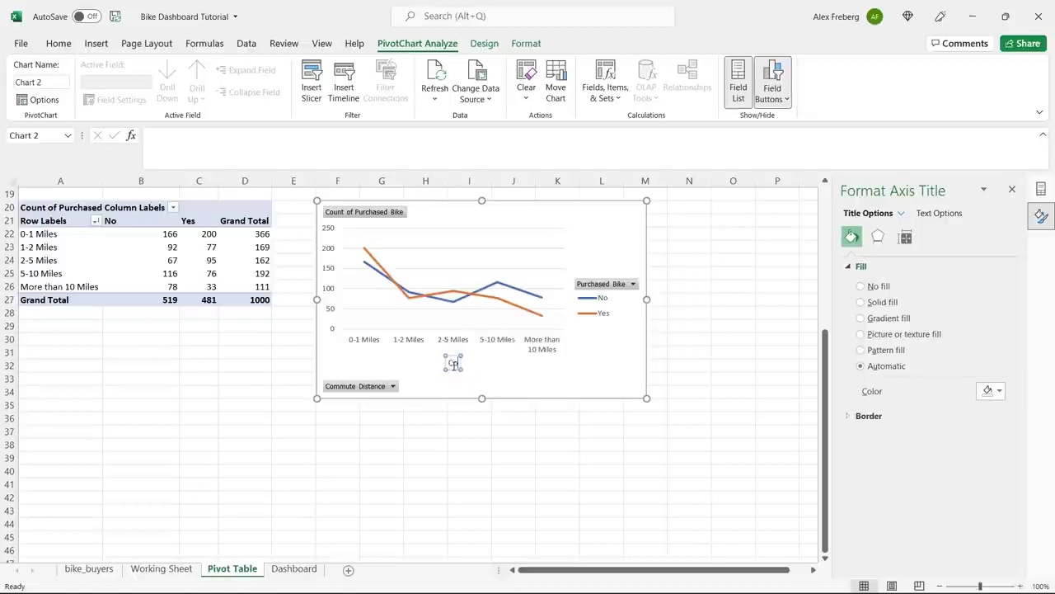
type("mmute Distance")
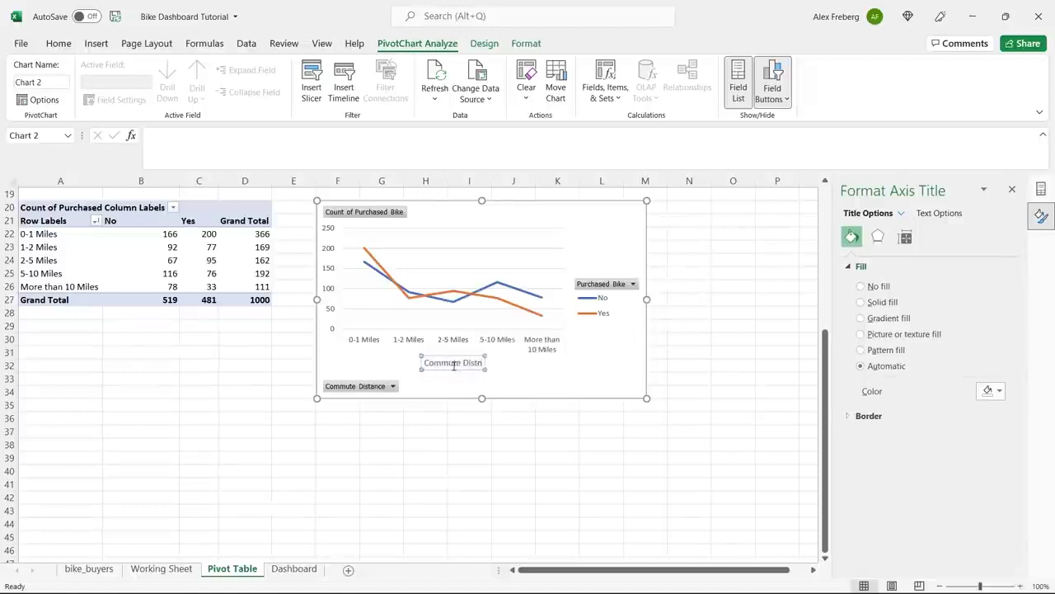
left_click(583, 381)
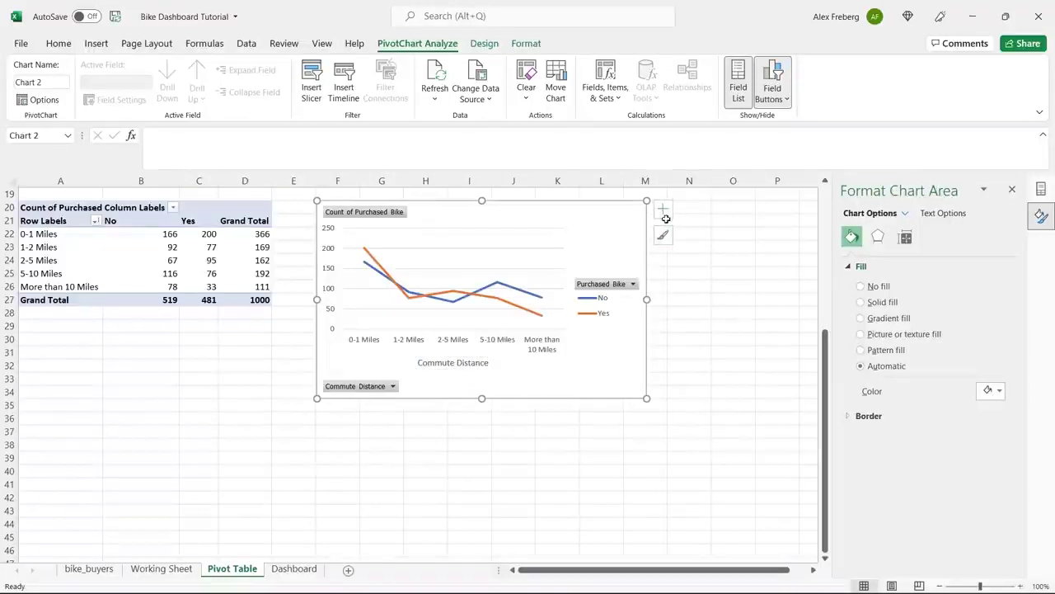
Step: Add a chart title to the commute distance line chart and word it "Distance Per Customer"
left_click(663, 210)
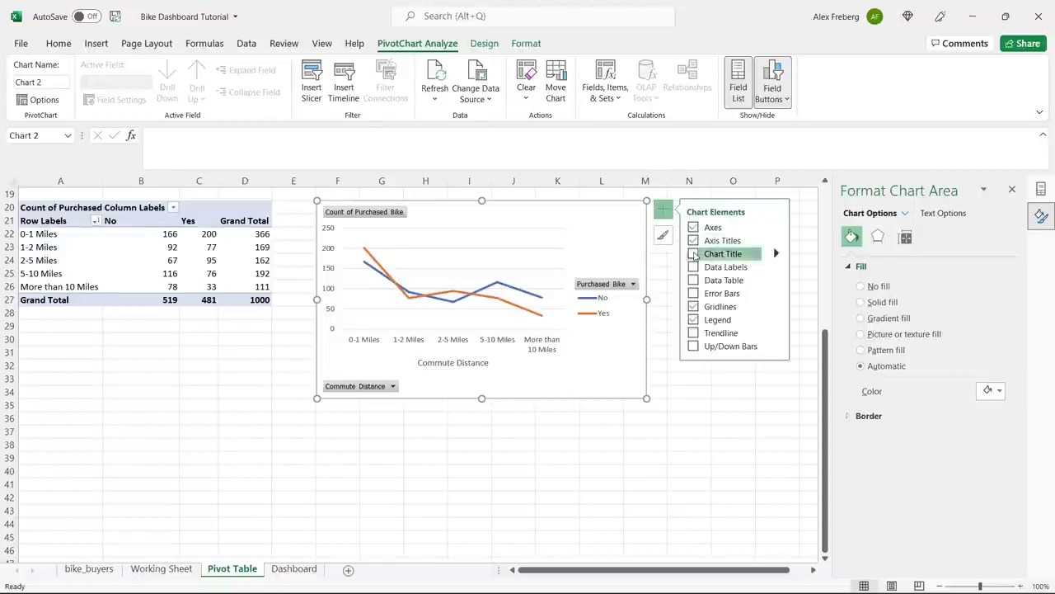
left_click(693, 253)
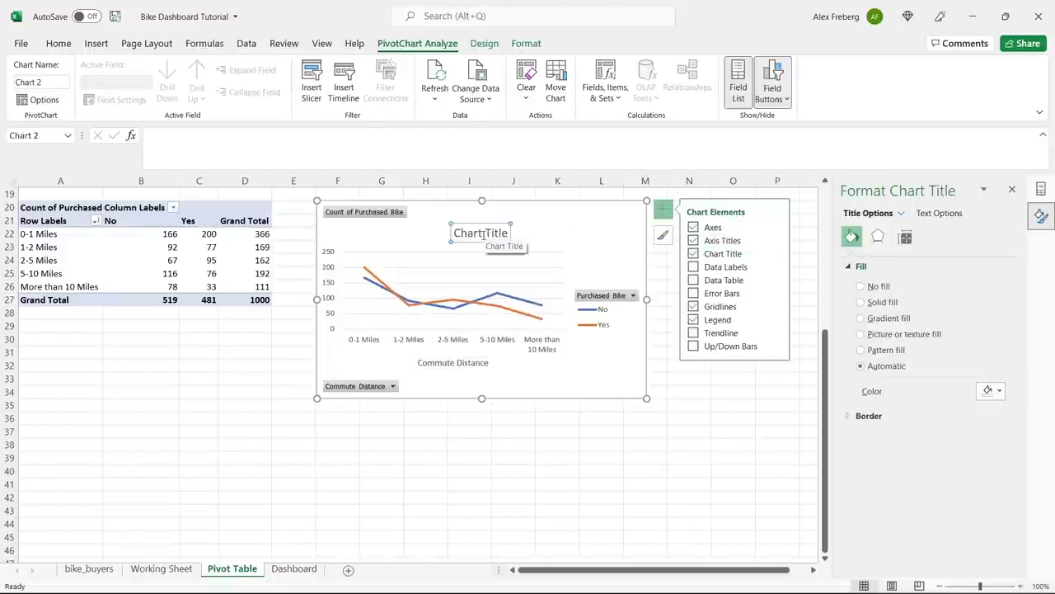
left_click(483, 235)
triple_click(484, 236)
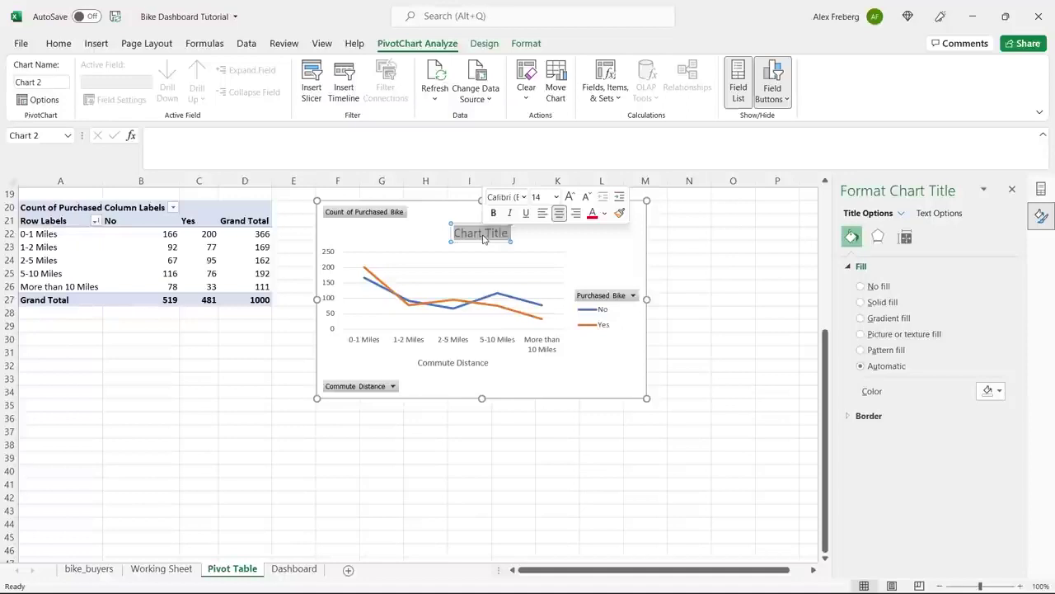
type("Distance")
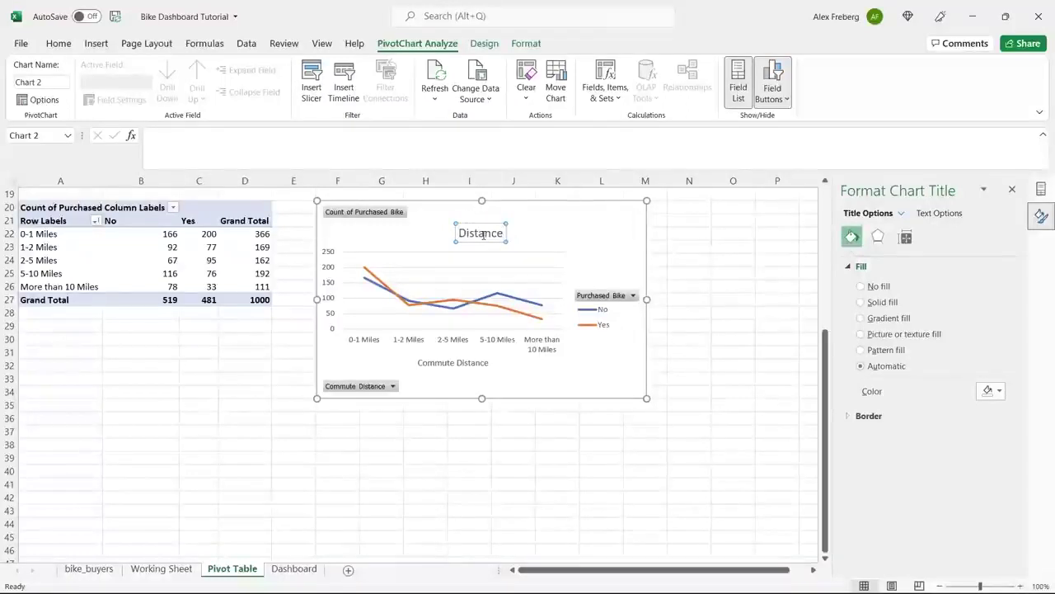
type(" Per Customa")
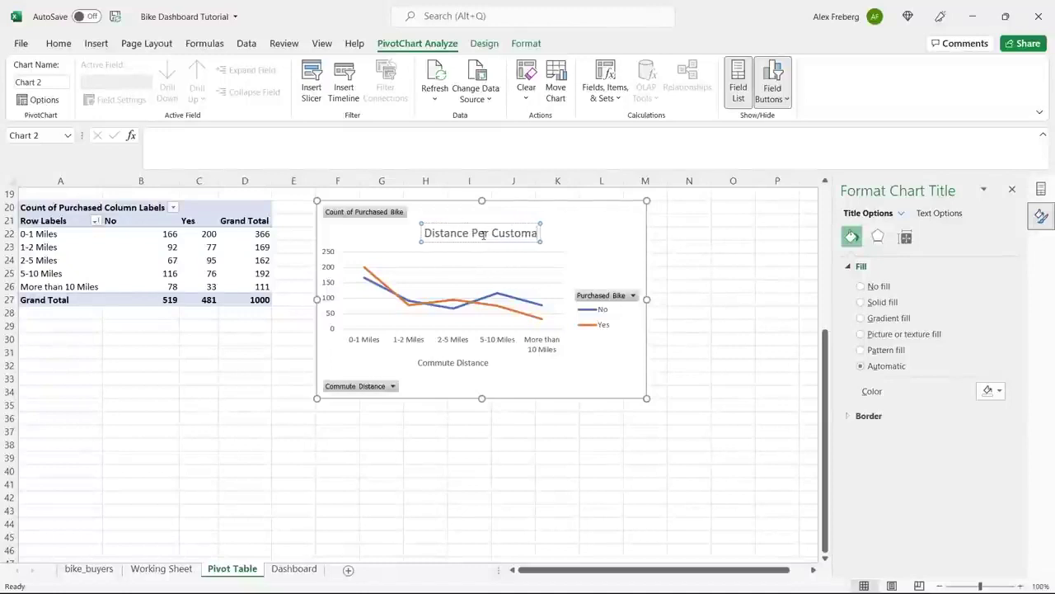
key("BackSpace")
type("er")
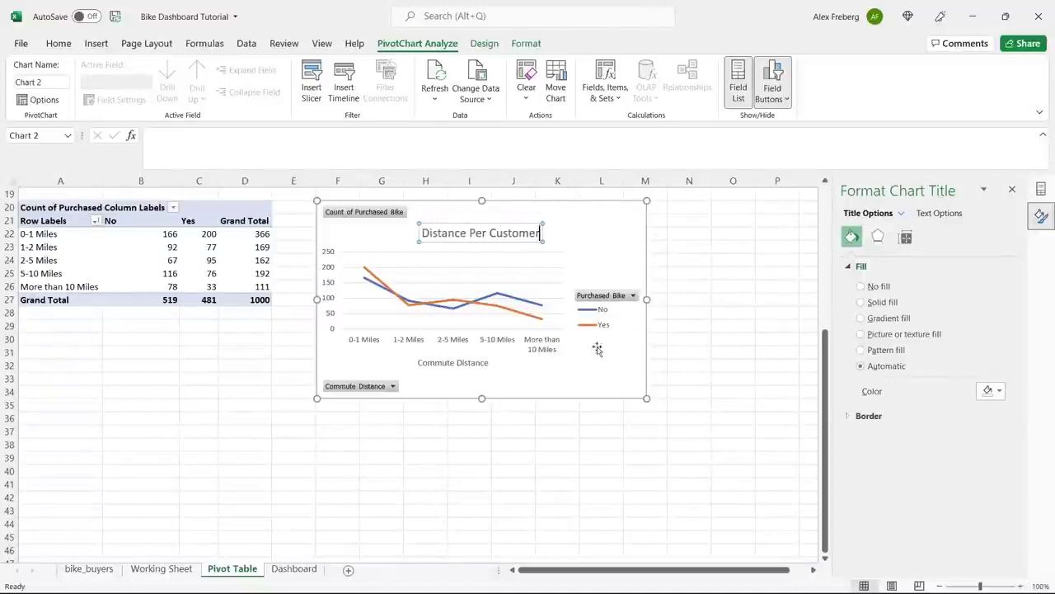
Step: Reword the commute distance chart's title as "Customer Commute"
double_click(513, 233)
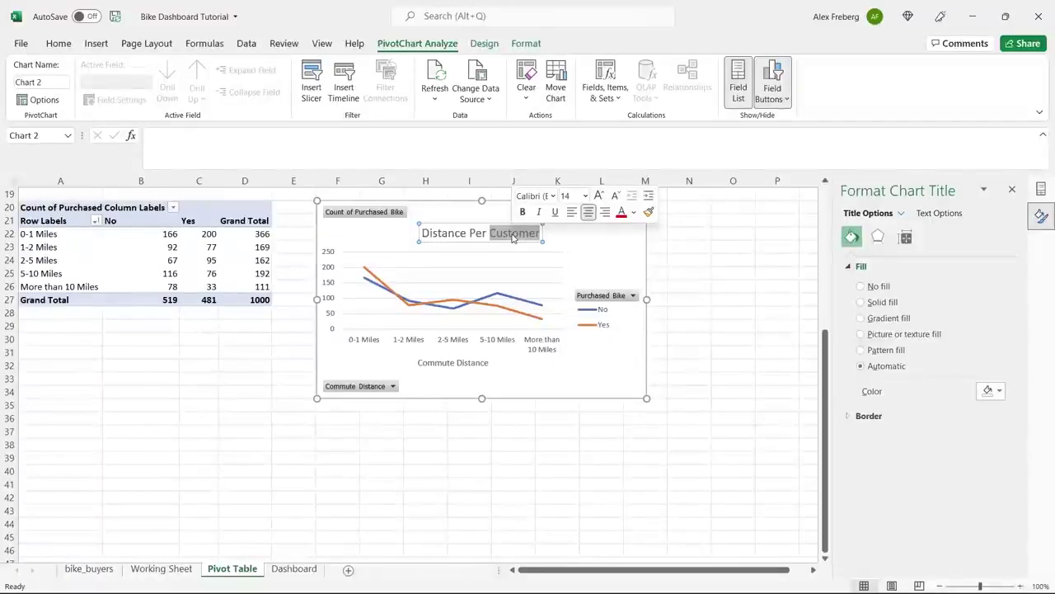
key("BackSpace")
key("BackSpace")
key("BackSpace")
key("BackSpace")
key("BackSpace")
key("BackSpace")
key("BackSpace")
key("BackSpace")
key("BackSpace")
key("BackSpace")
key("BackSpace")
key("BackSpace")
key("BackSpace")
key("BackSpace")
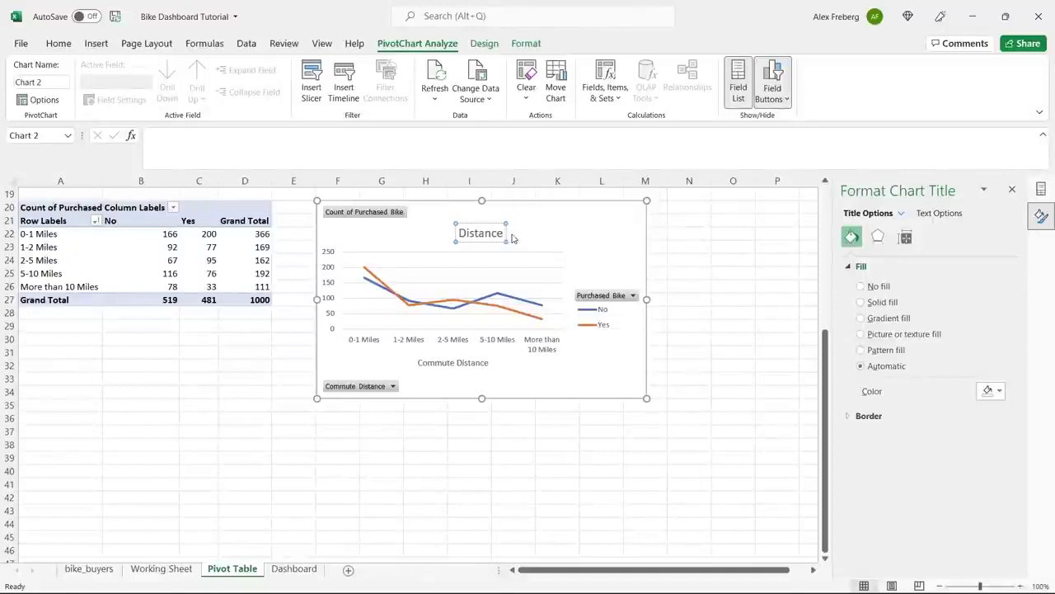
type("Customa")
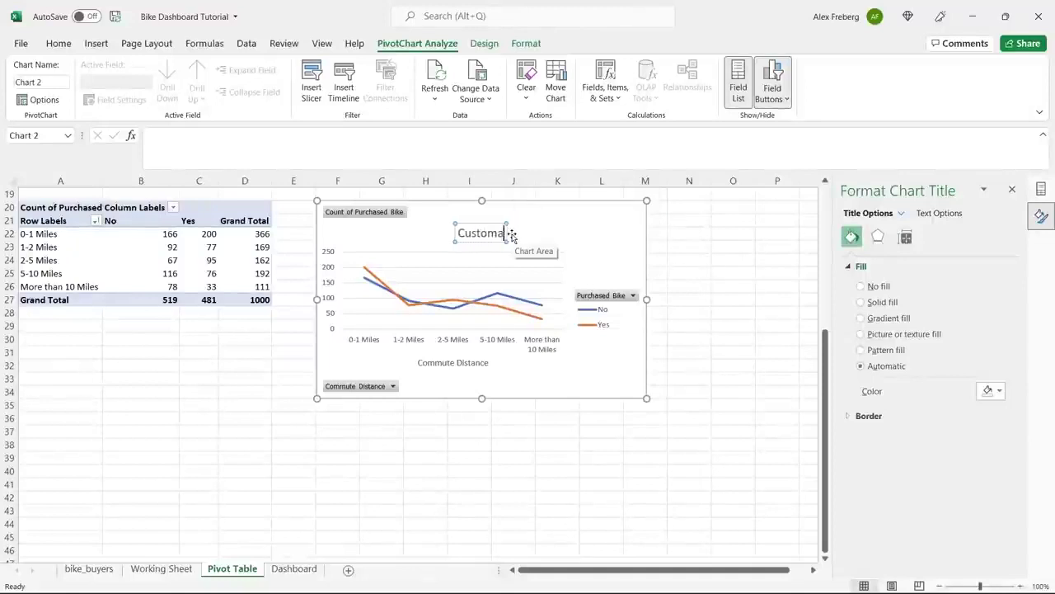
key("BackSpace")
type("er Commute")
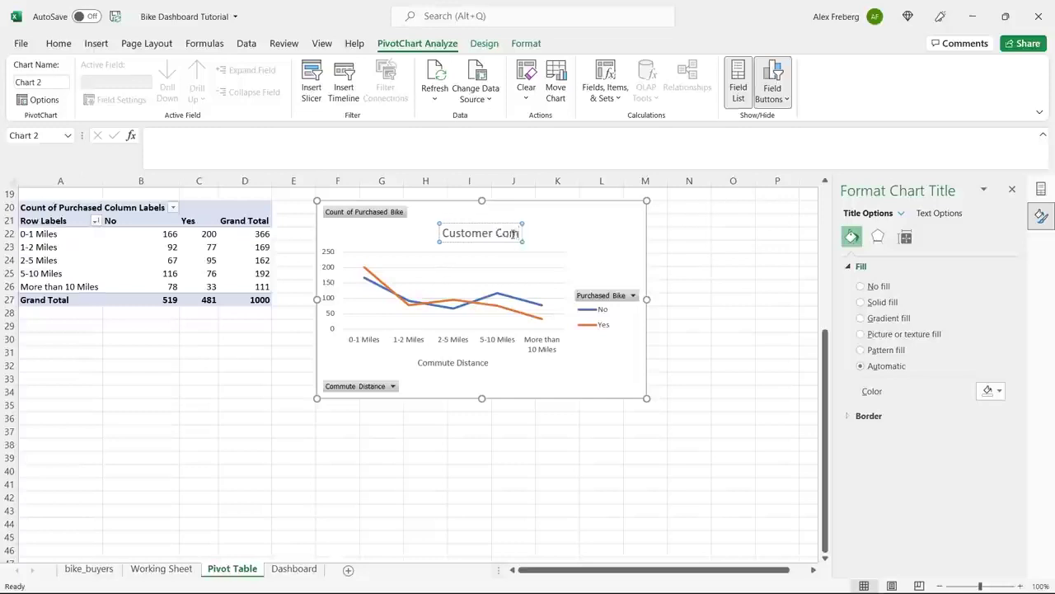
left_click(594, 358)
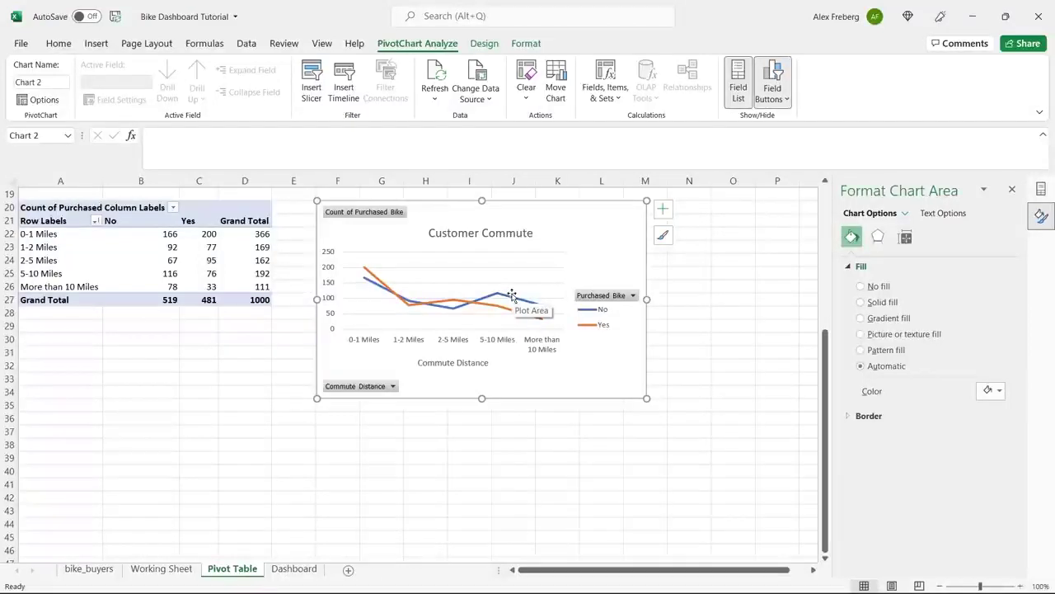
Step: Create a PivotTable at cell A41 of the Pivot Table sheet from the Working Sheet range A1:N1001
left_click(62, 480)
scroll(62, 474, "down", 5)
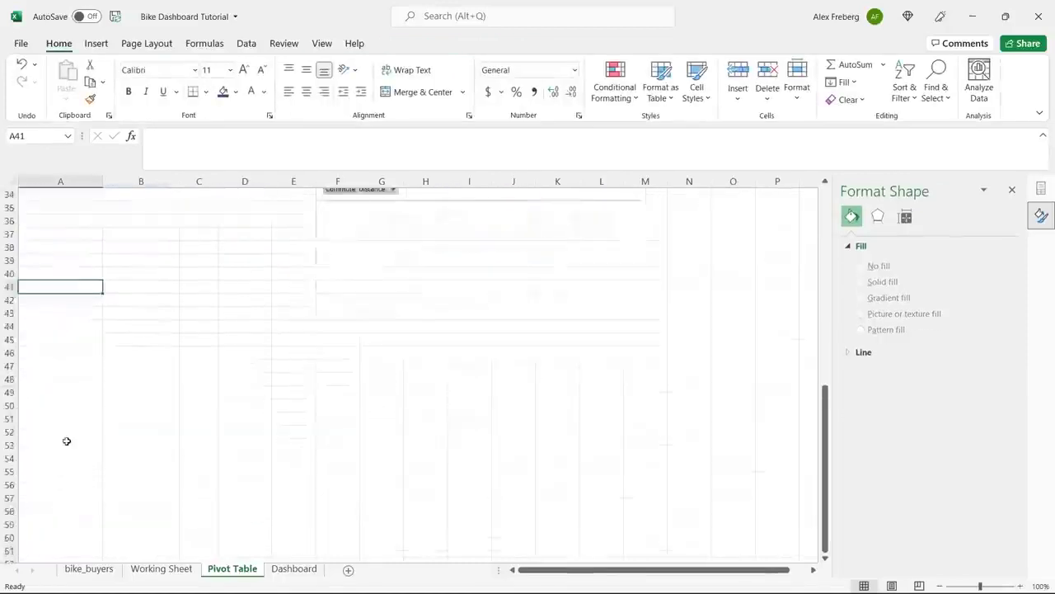
left_click(96, 44)
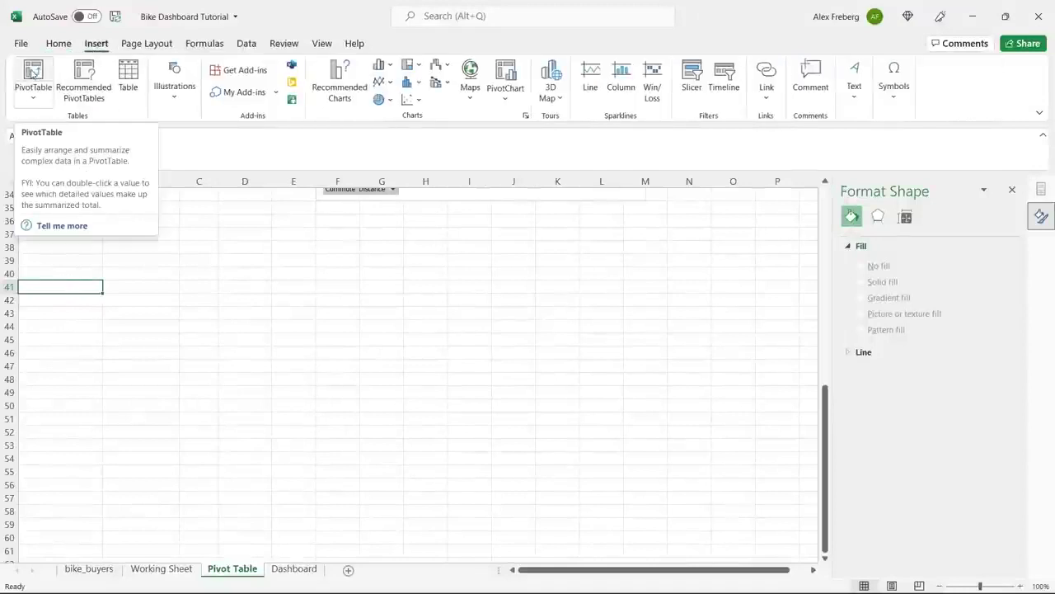
left_click(33, 70)
left_click(162, 569)
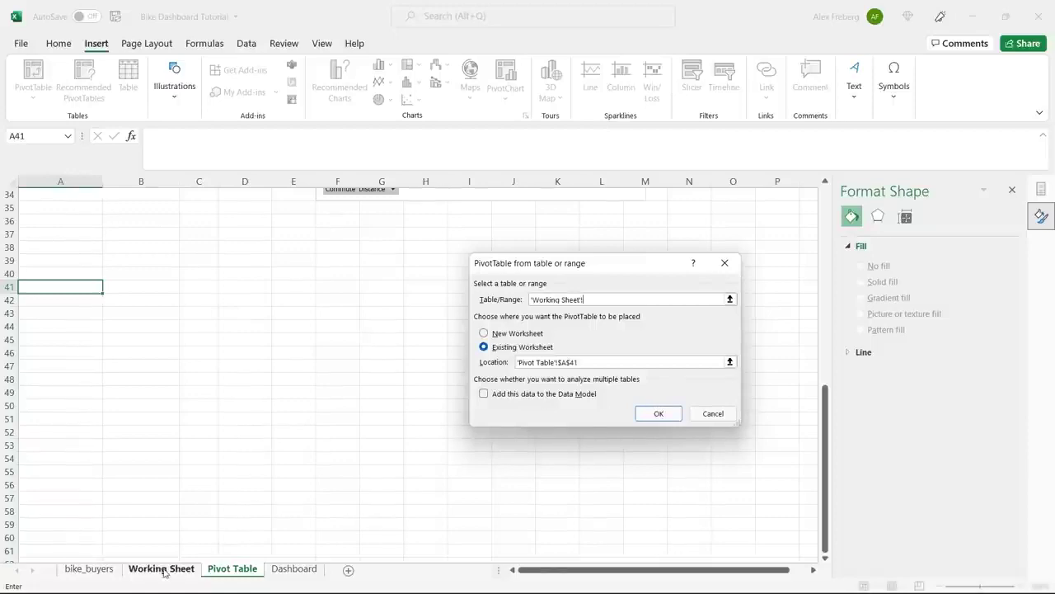
left_click(175, 417)
key("ctrl+a")
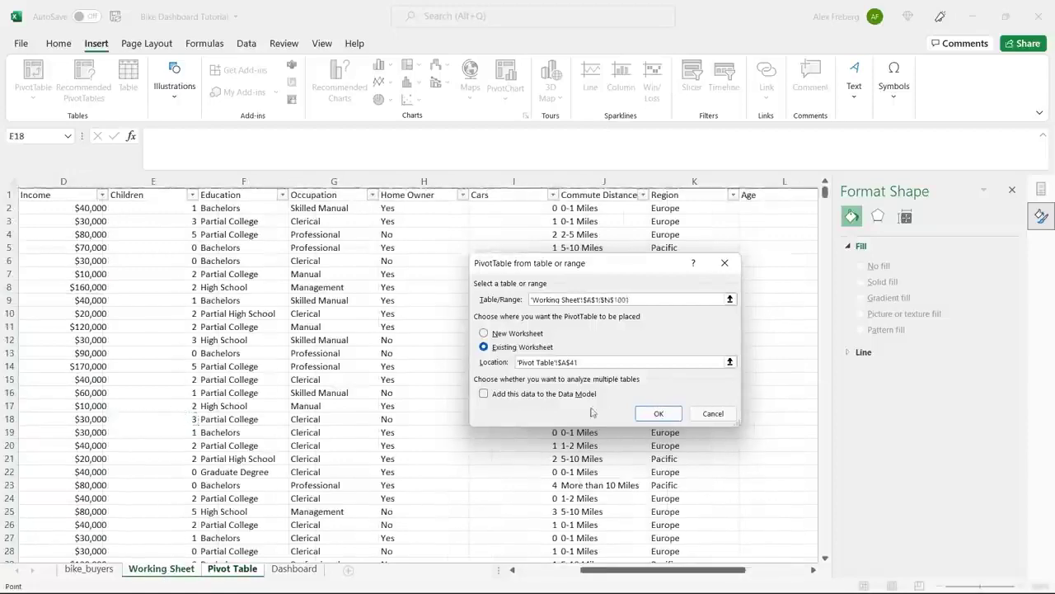
left_click(656, 413)
Step: Build the new PivotTable with Age Brackets as rows and Purchased Bike as both values and columns
left_click(166, 365)
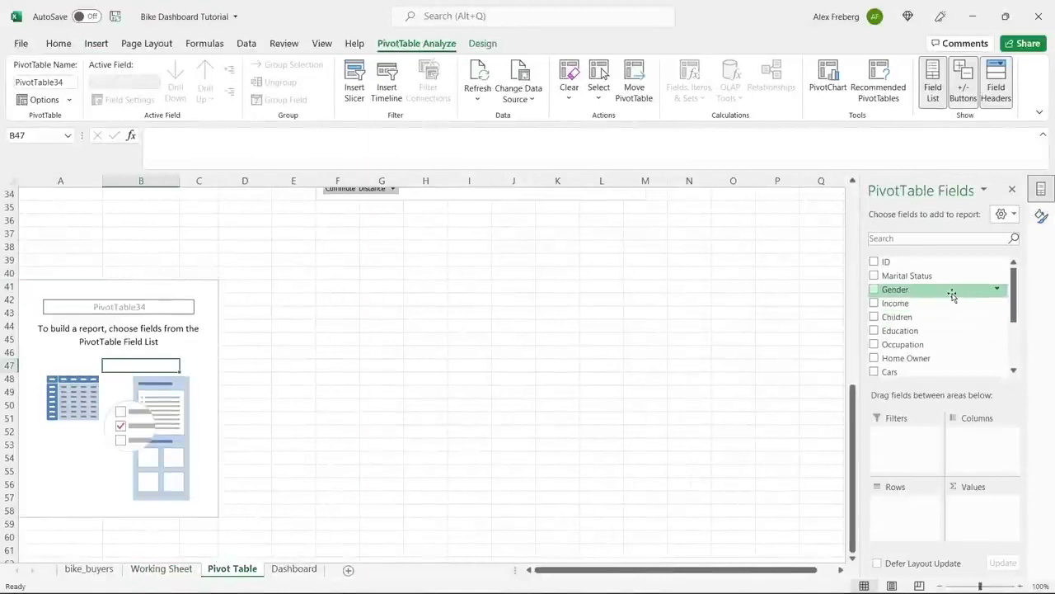
left_click_drag(1014, 285, 1022, 355)
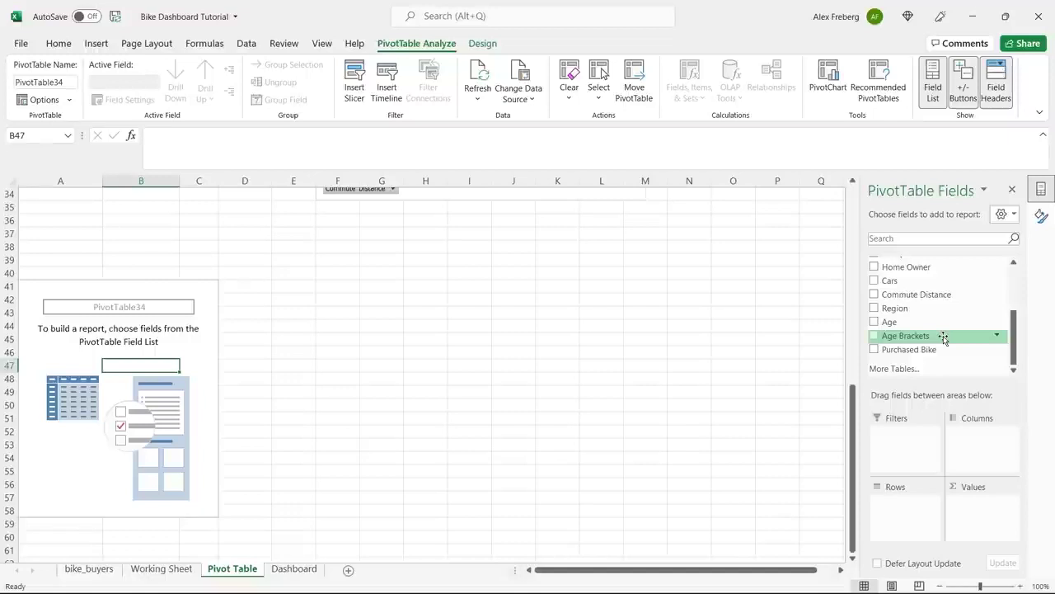
left_click_drag(944, 338, 913, 507)
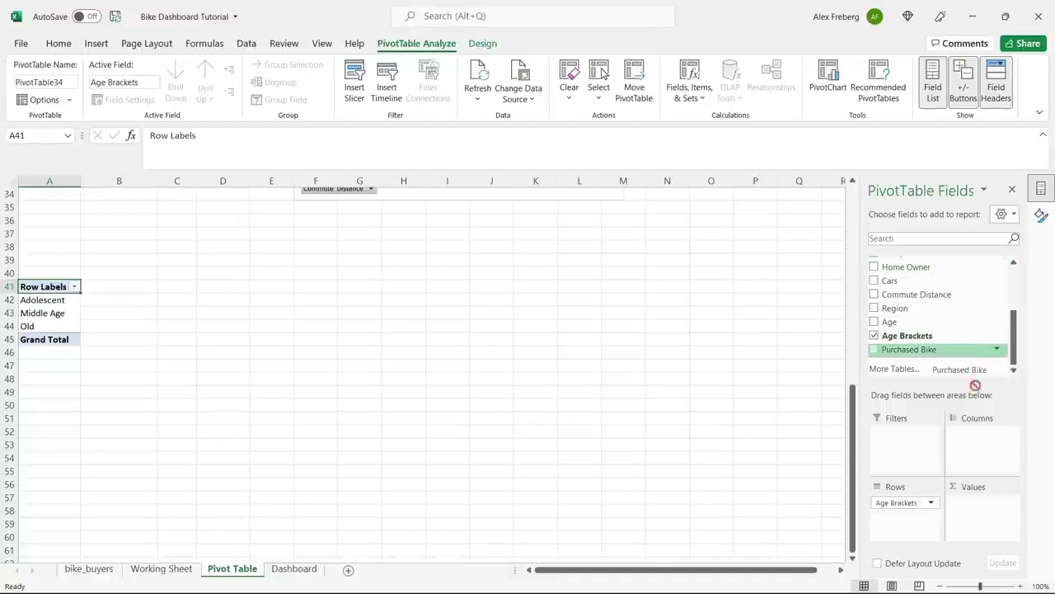
left_click_drag(962, 349, 979, 504)
left_click_drag(933, 353, 970, 431)
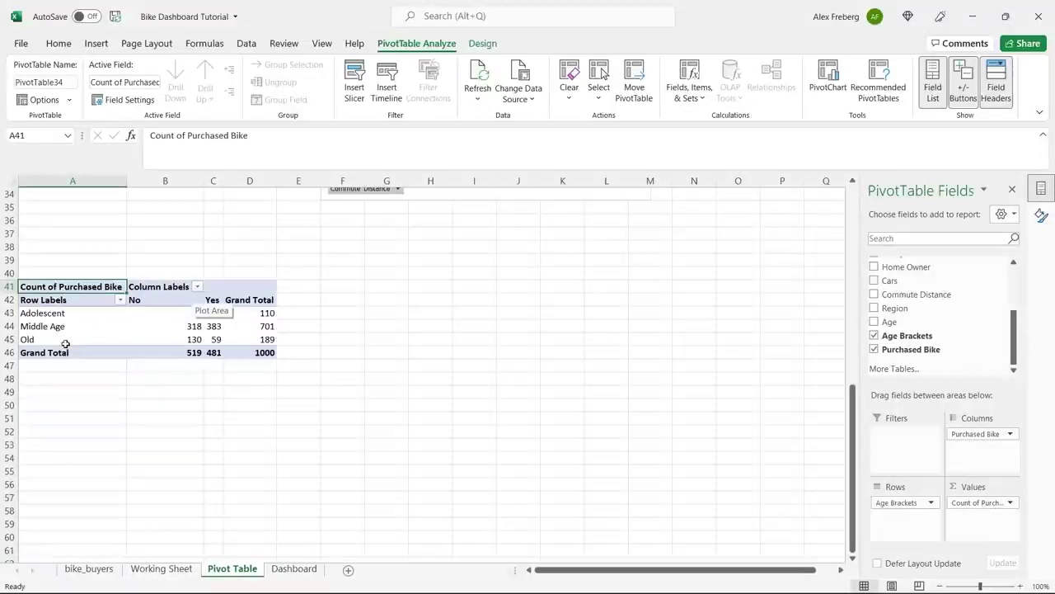
Step: Insert a Line with Markers pivot chart based on the age brackets PivotTable
left_click(169, 330)
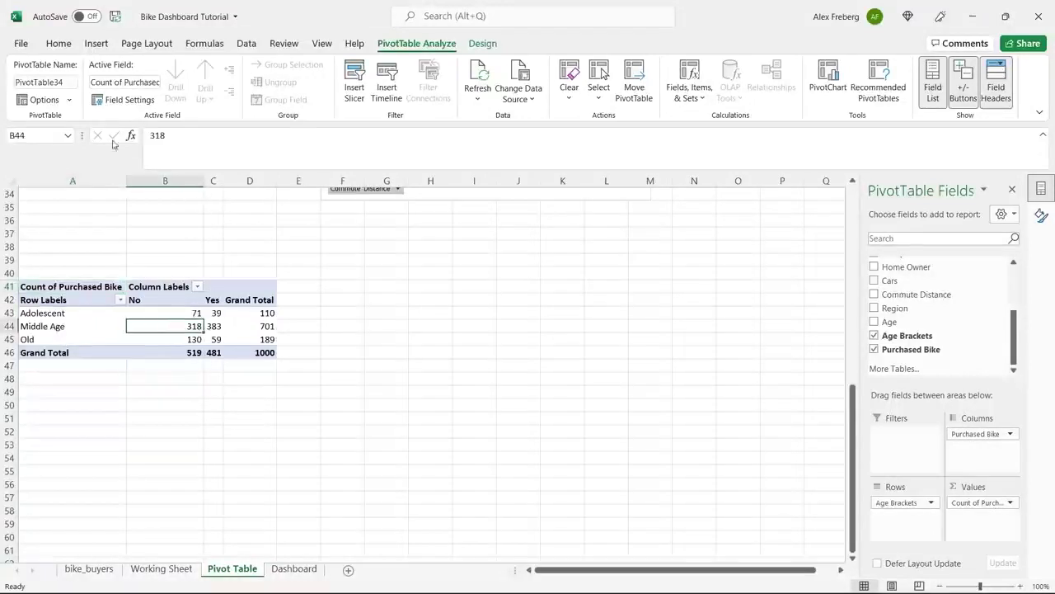
left_click(96, 45)
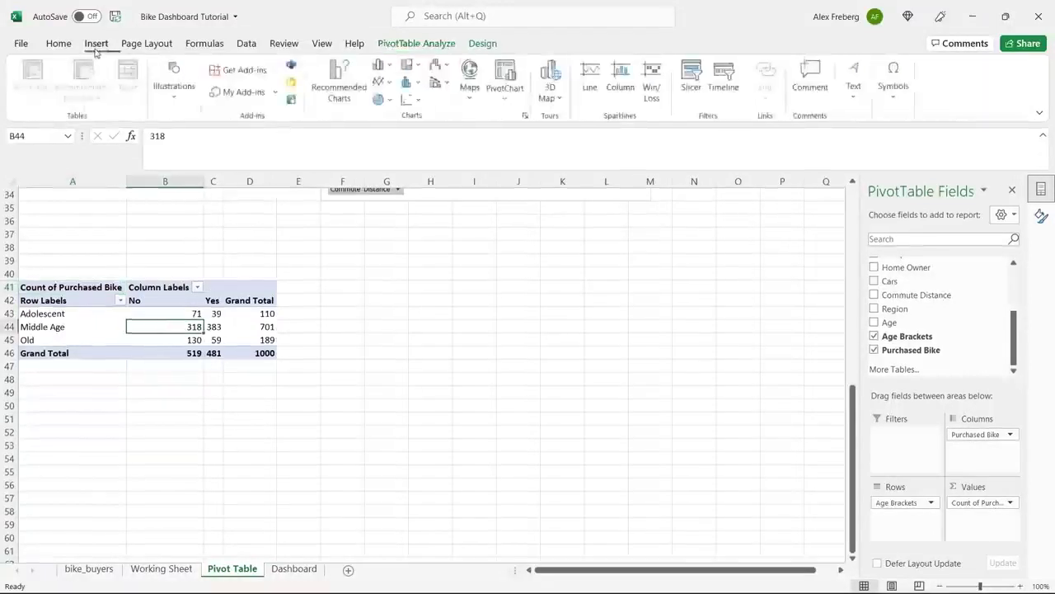
left_click(346, 77)
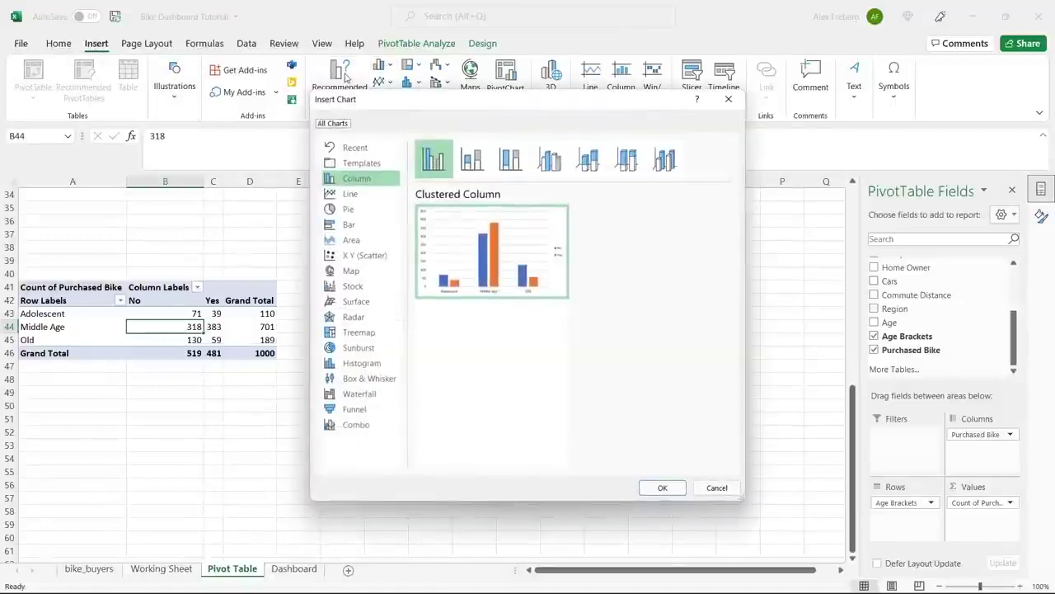
left_click(366, 195)
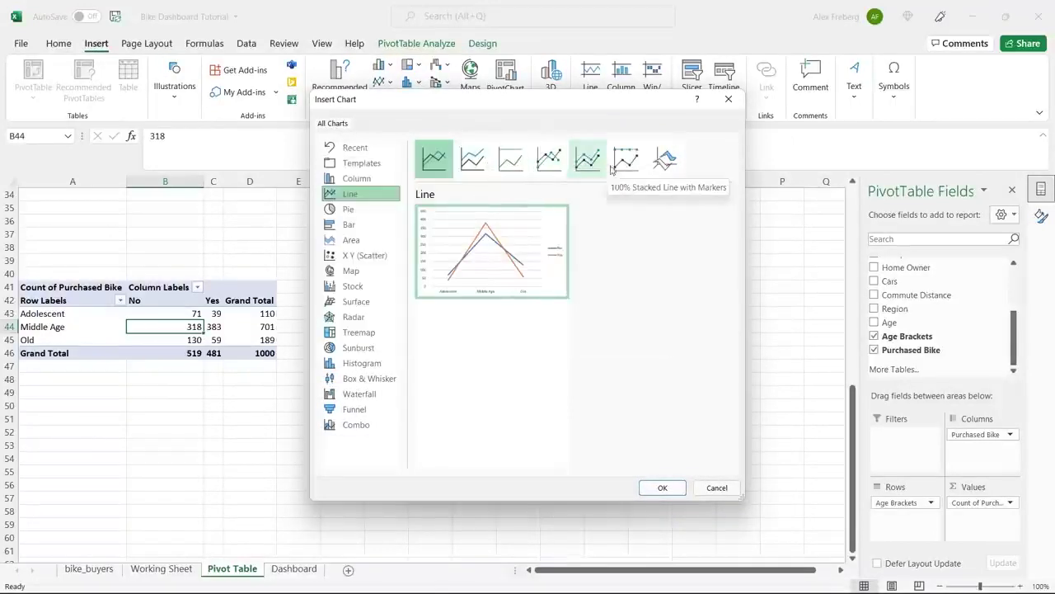
left_click(587, 158)
left_click(626, 158)
left_click(587, 158)
left_click(549, 158)
left_click(391, 193)
left_click(557, 162)
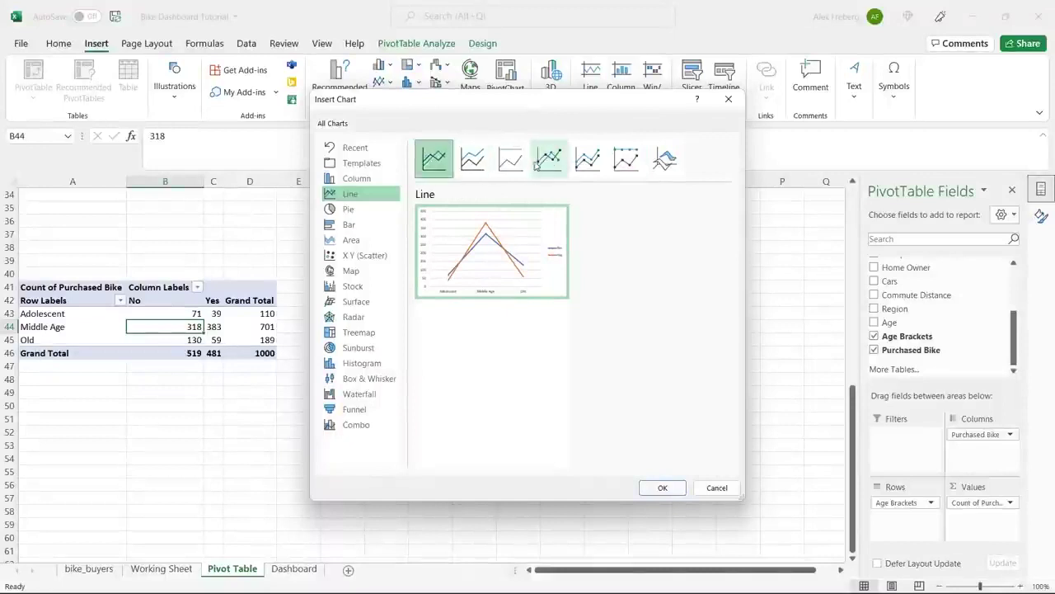
left_click(536, 164)
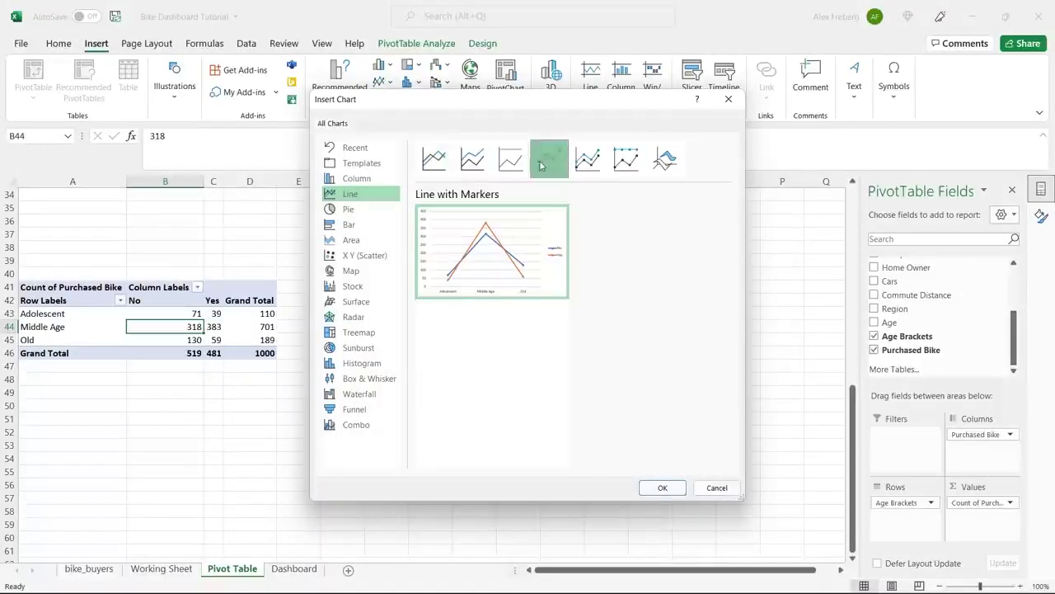
left_click(664, 487)
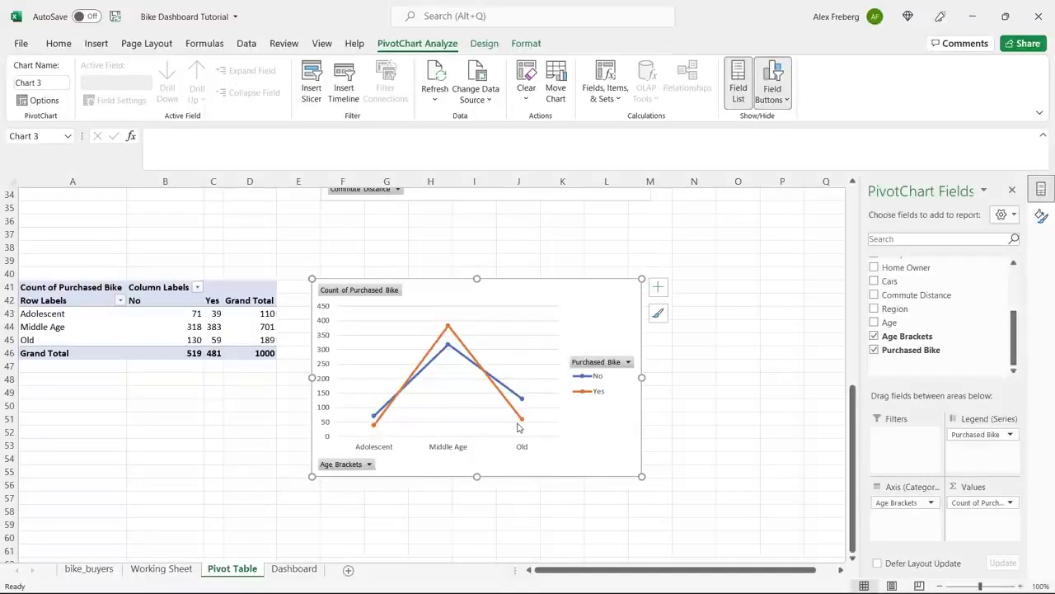
Step: Add only a horizontal axis title to the age brackets chart and word it "Age Bracket"
mouse_move(519, 426)
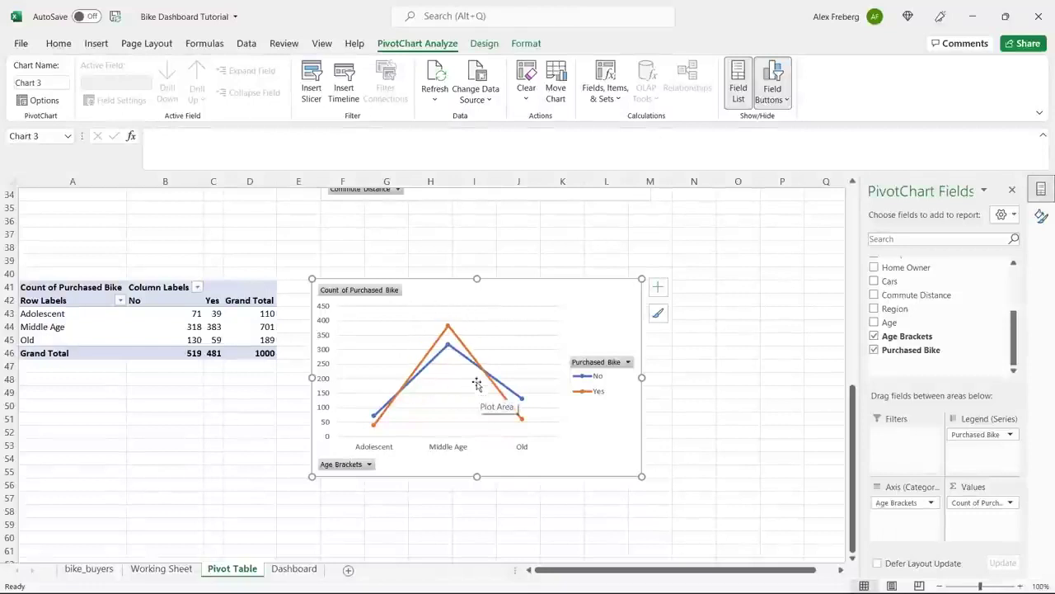
left_click(659, 289)
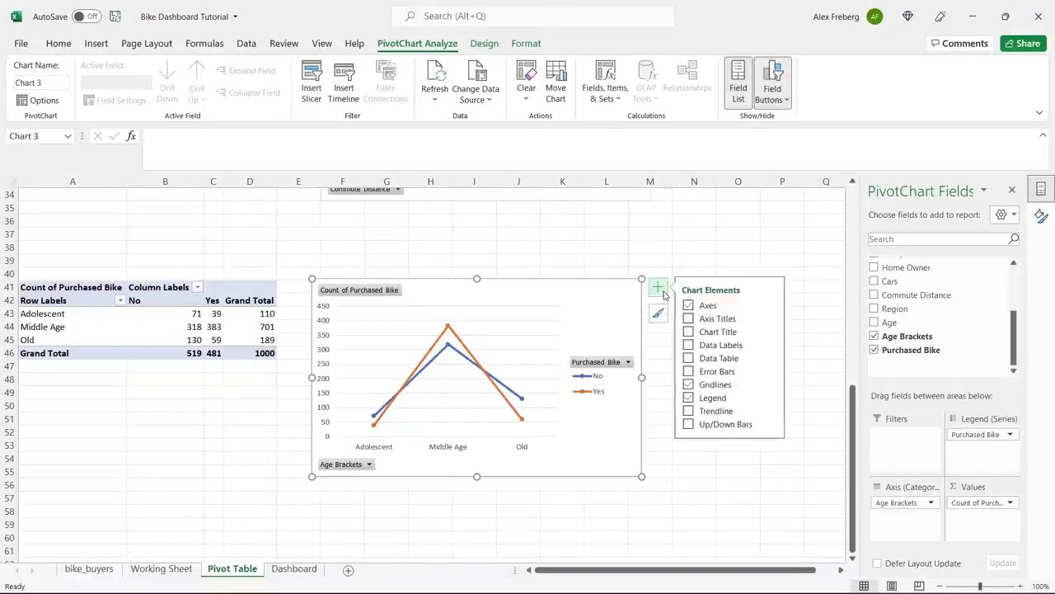
left_click(689, 320)
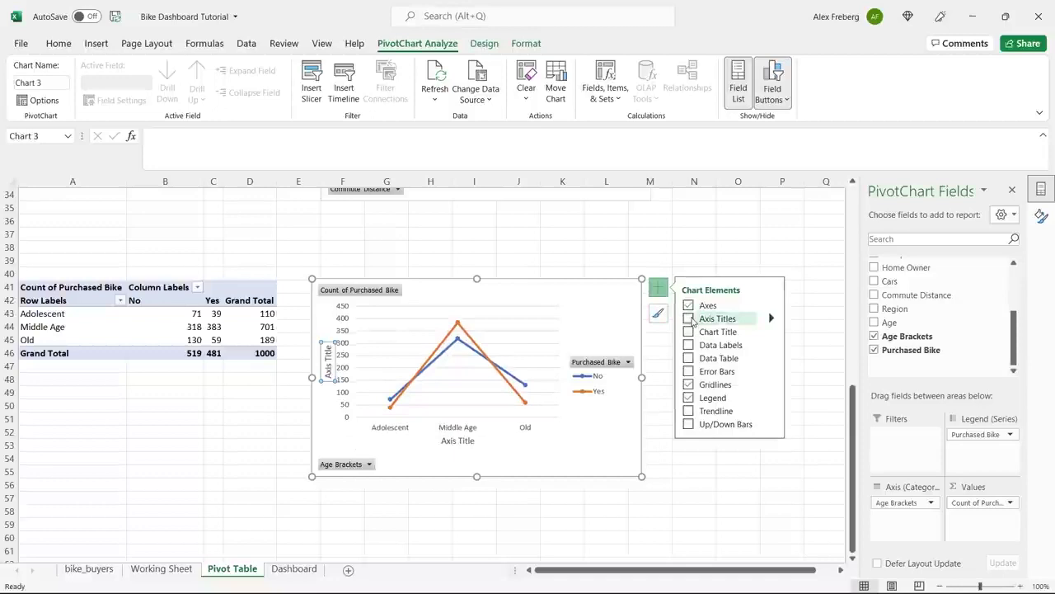
left_click(771, 318)
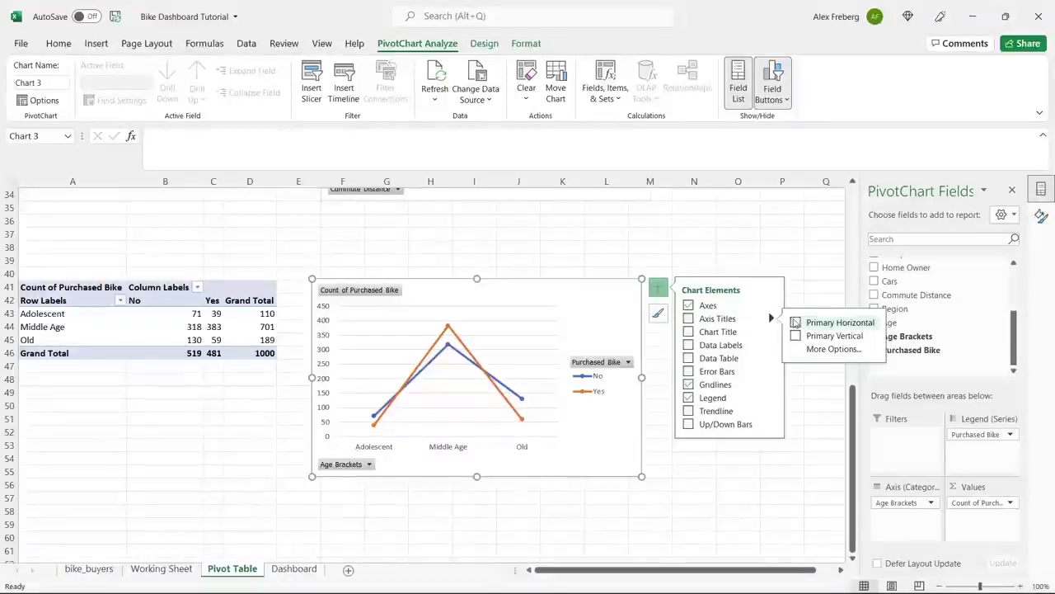
left_click(795, 336)
left_click(795, 336)
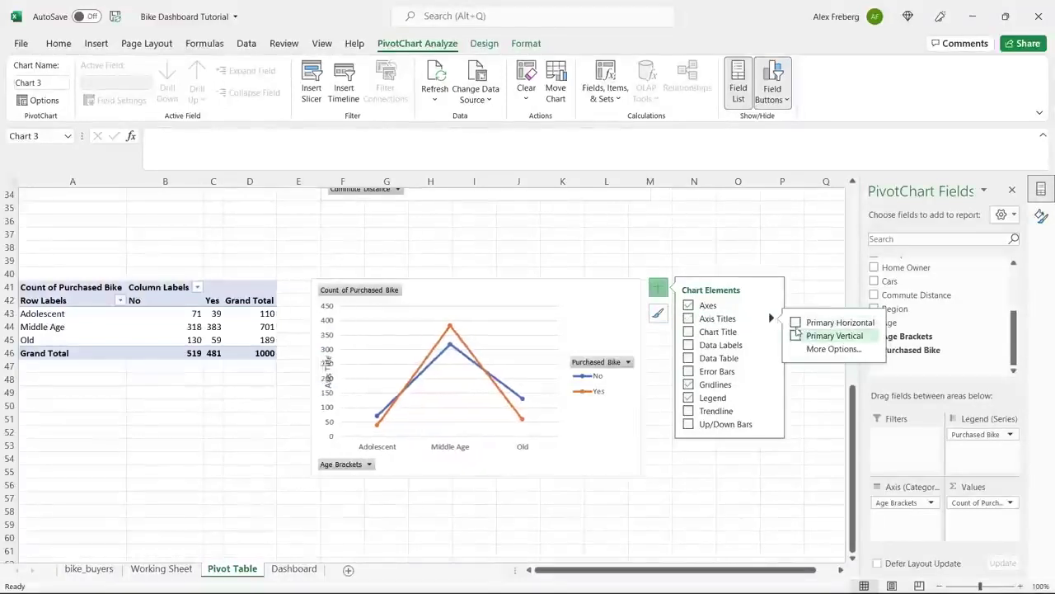
left_click(796, 322)
left_click(453, 445)
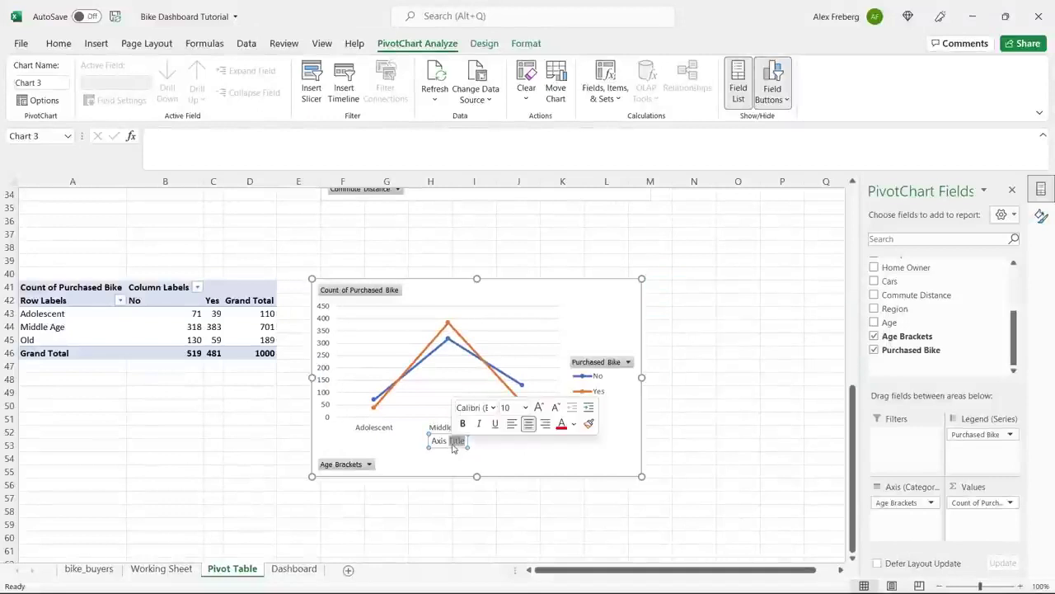
triple_click(453, 446)
type("Age Bracket")
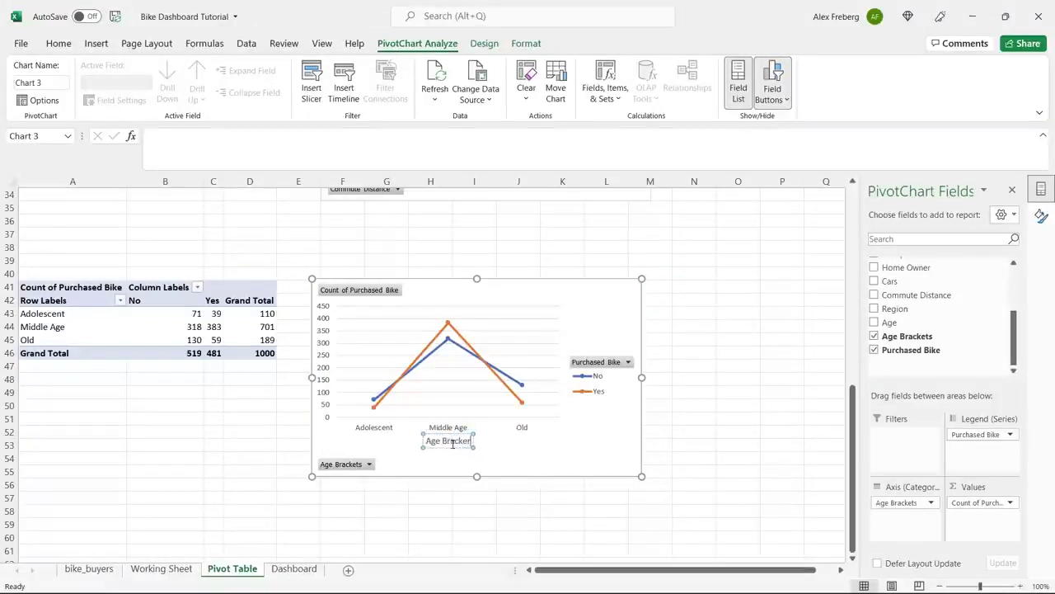
left_click(517, 456)
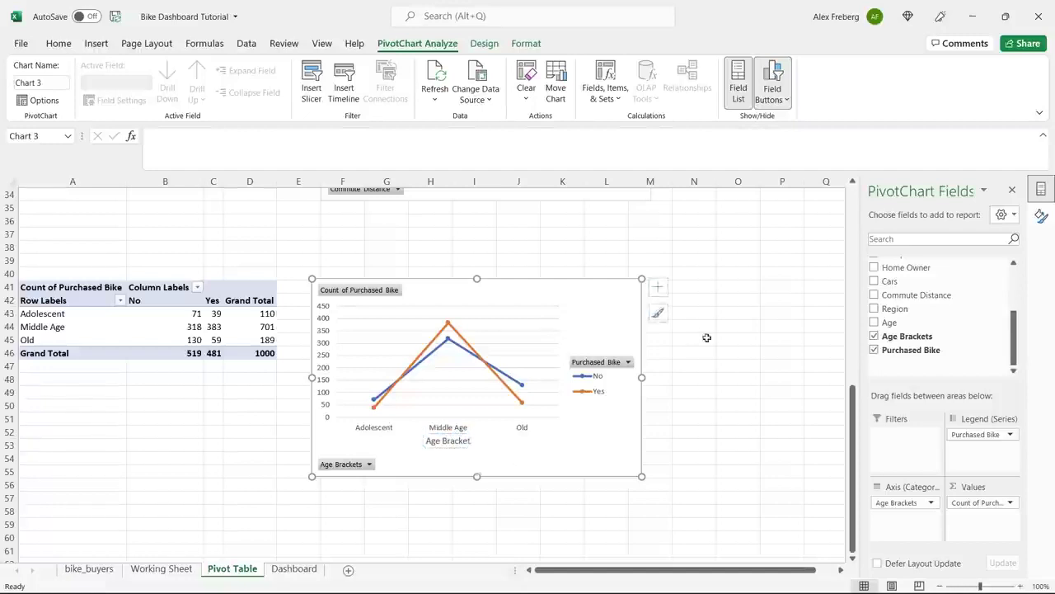
Step: Add a chart title to the age brackets chart and word it "Customer Age Brackets"
left_click(659, 287)
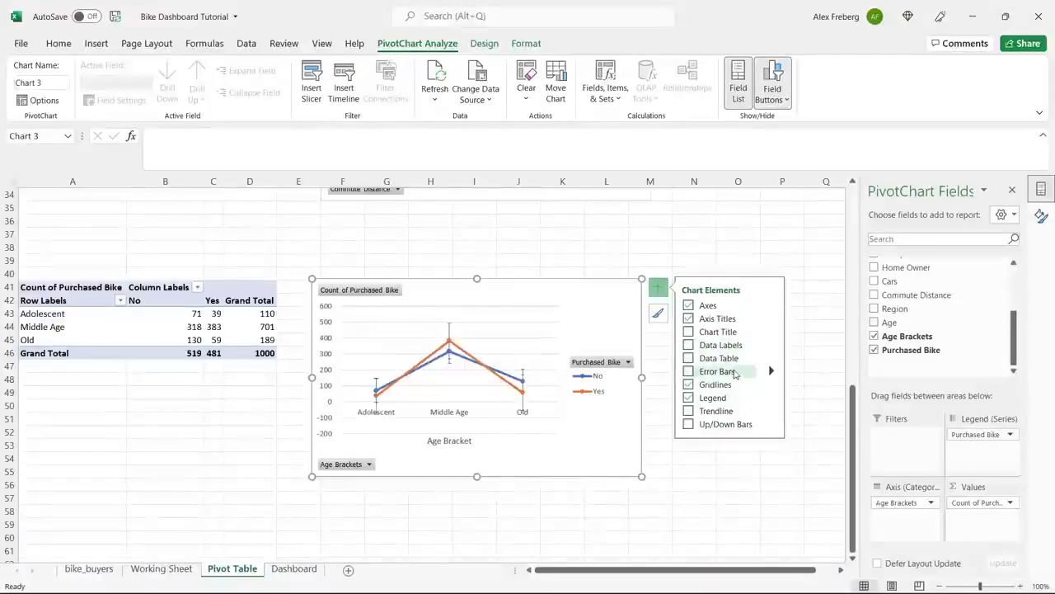
left_click(690, 332)
left_click(476, 316)
triple_click(477, 315)
type("Custo")
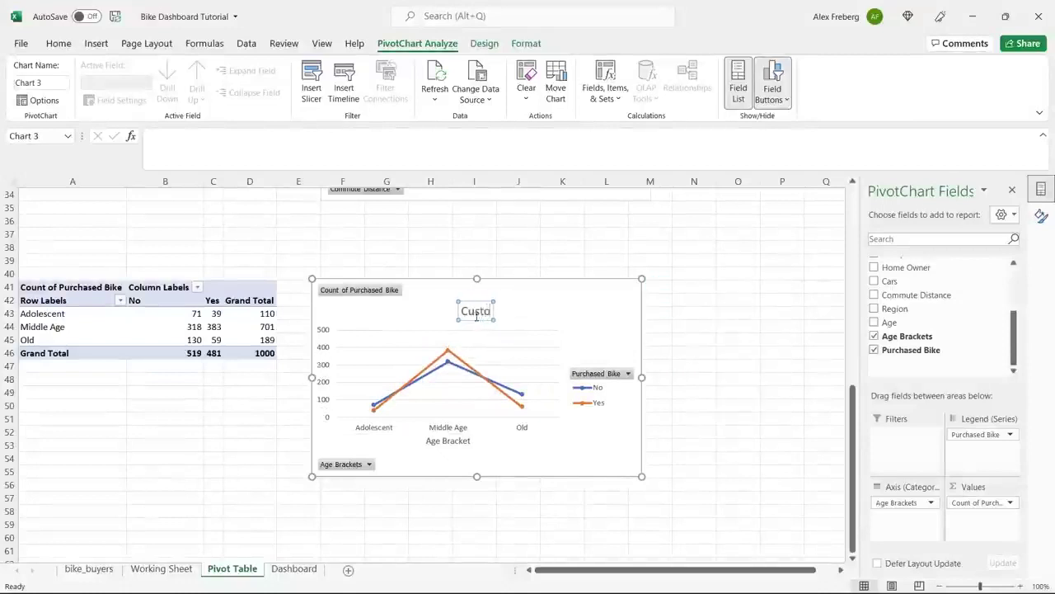
type("mer Age Brackets")
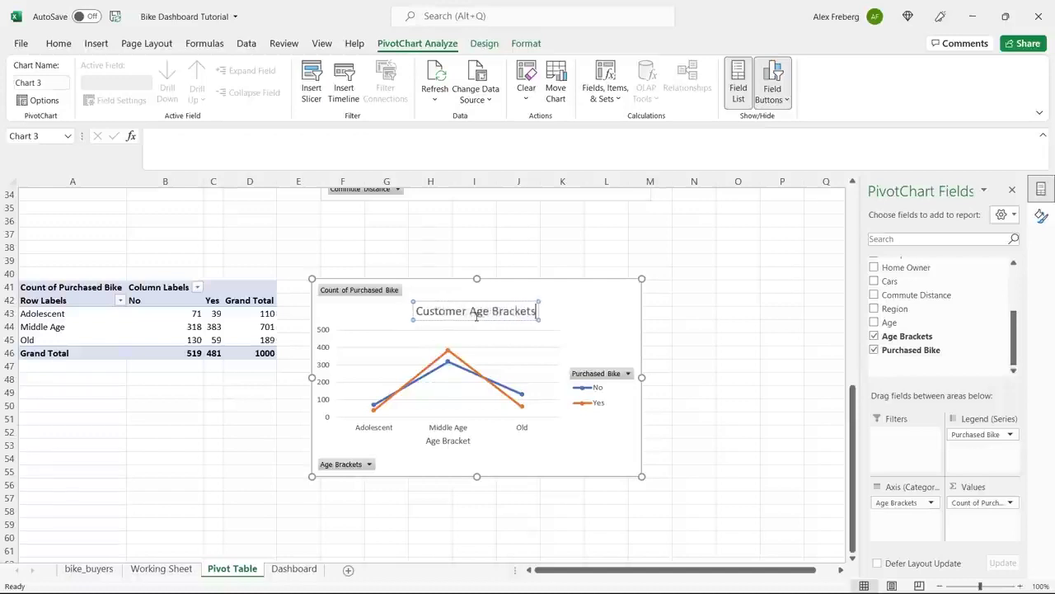
left_click(615, 306)
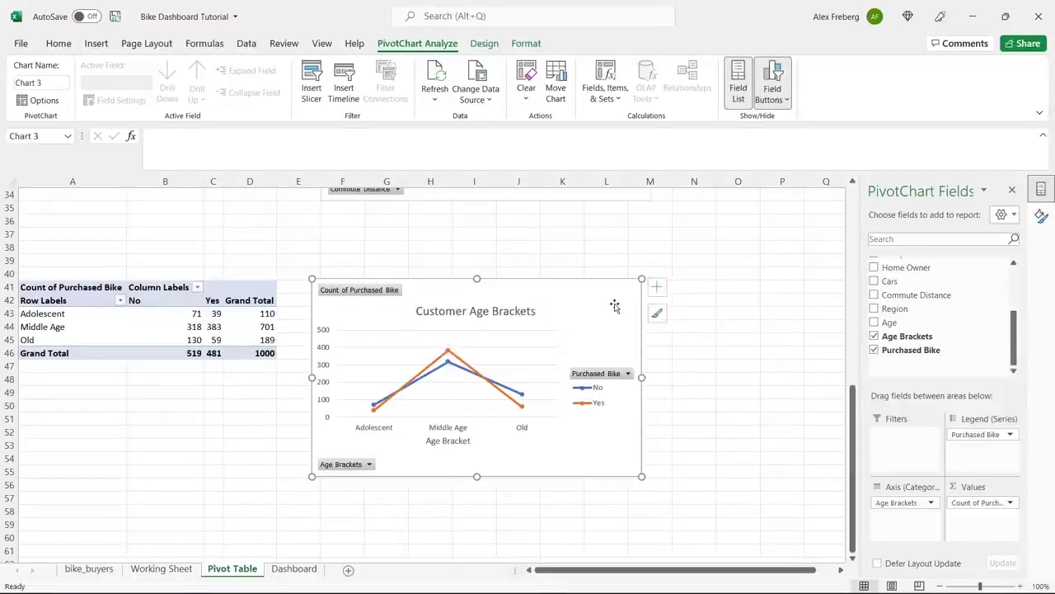
Step: Copy the whole age brackets PivotTable, A41:D46, and paste the duplicate at cell A58
scroll(208, 396, "down", 1)
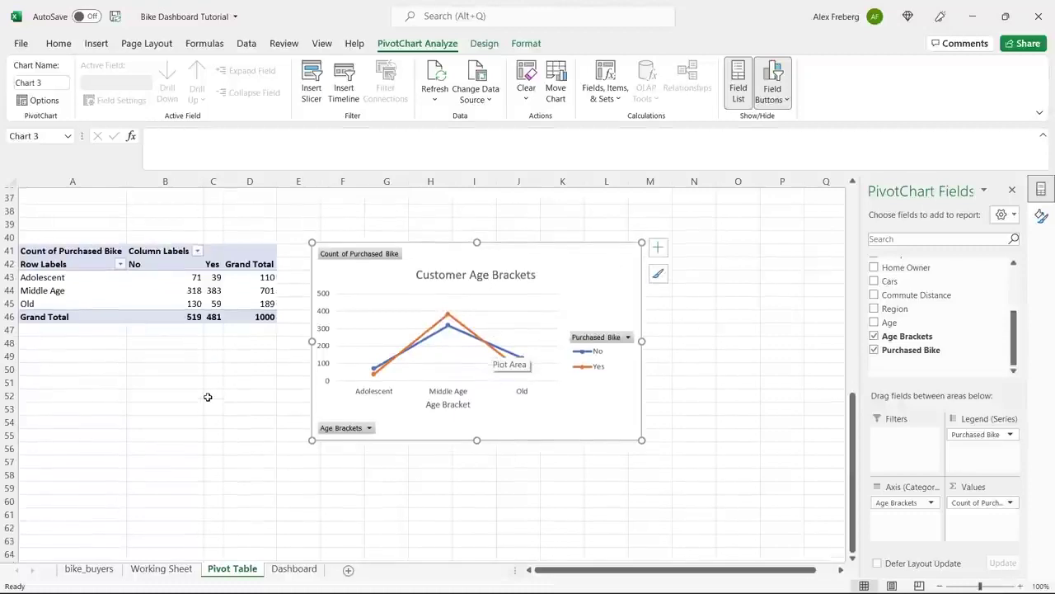
left_click(143, 277)
key("ctrl+c")
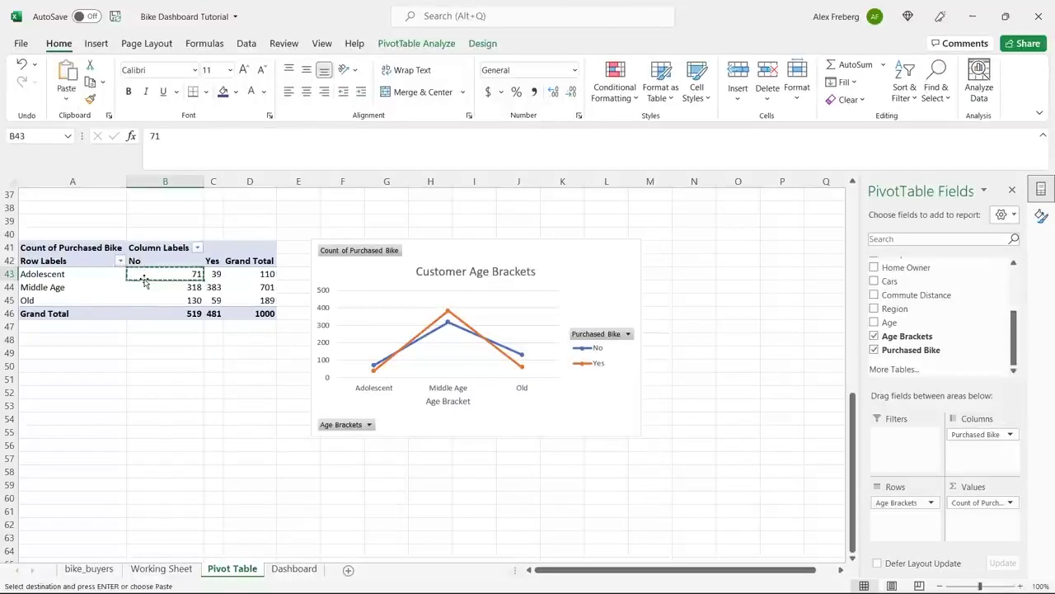
left_click(63, 249)
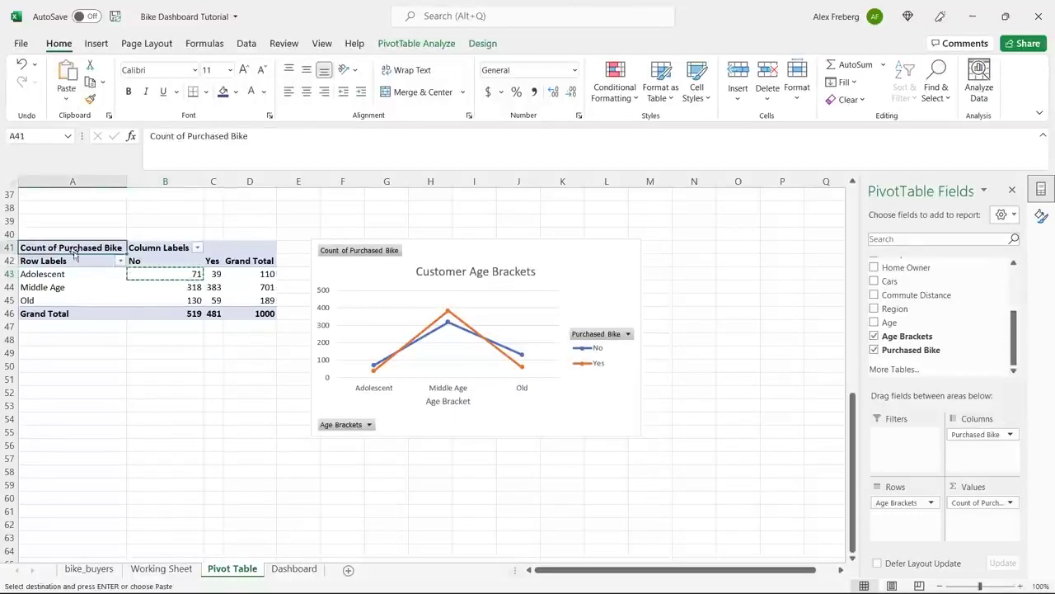
left_click(272, 314, "shift")
key("ctrl+c")
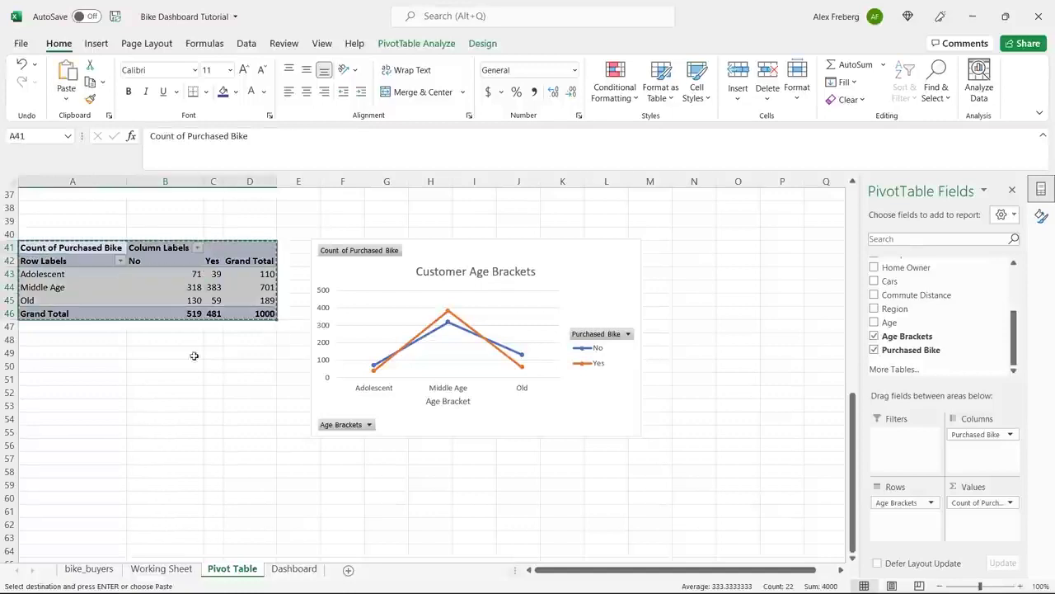
left_click(75, 470)
key("ctrl+v")
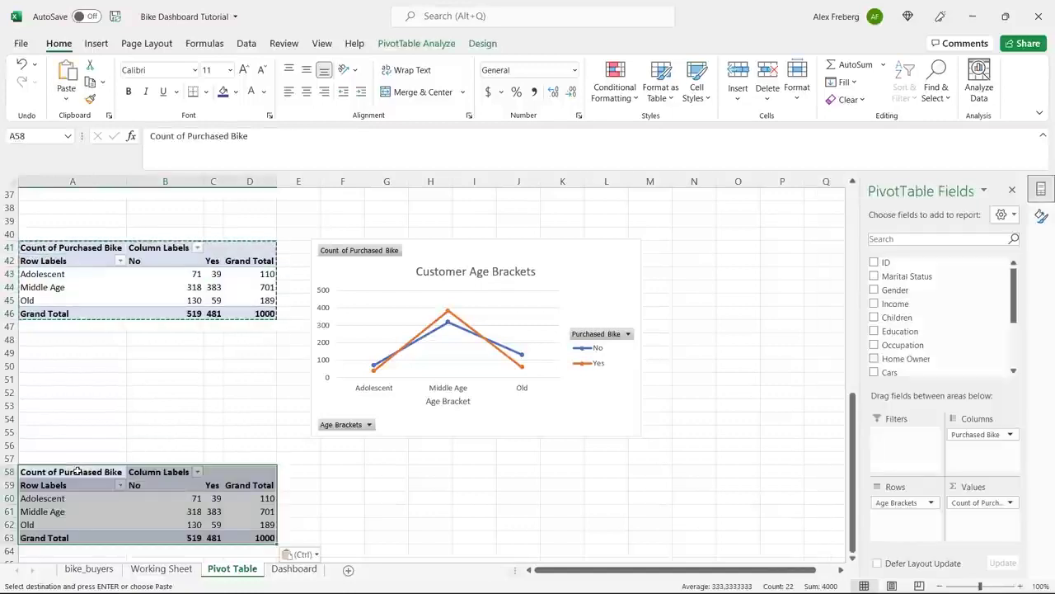
Step: Replace Age Brackets with the Age field as the rows of the duplicated PivotTable
left_click(208, 497)
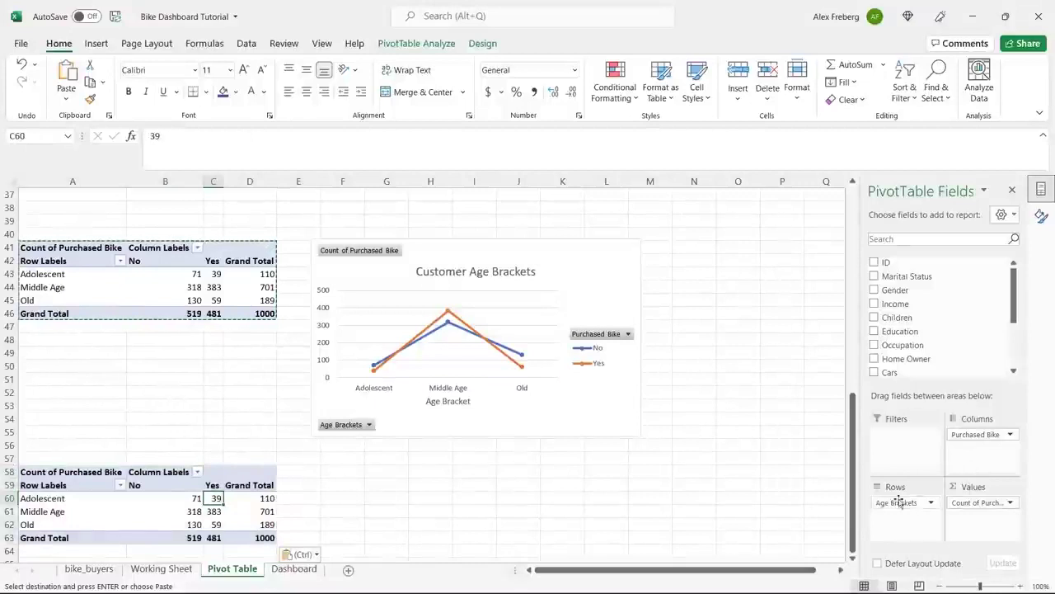
left_click_drag(926, 502, 961, 305)
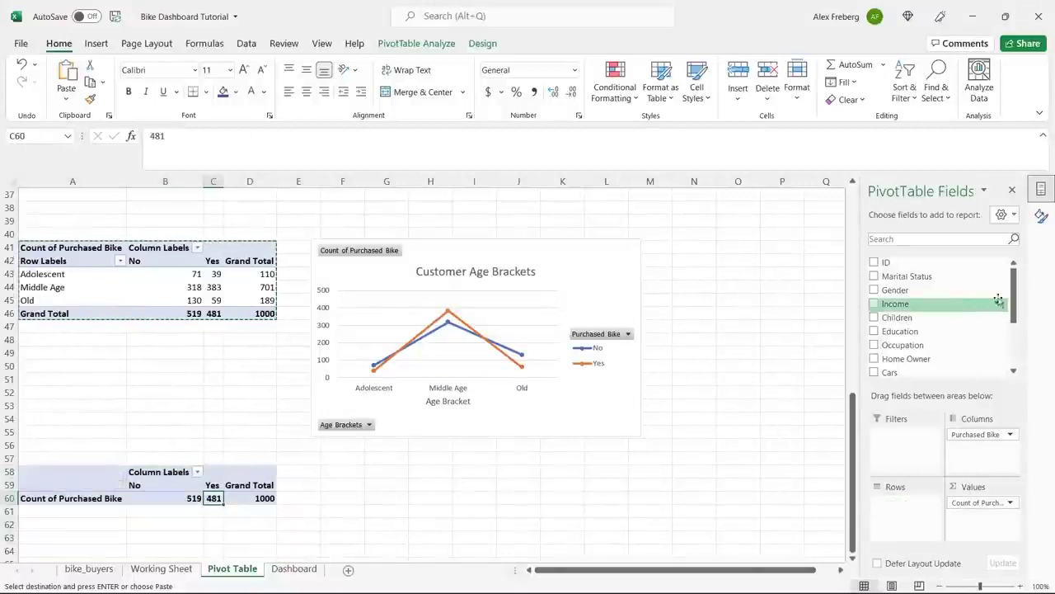
scroll(990, 313, "down", 3)
left_click_drag(894, 322, 907, 504)
Step: Insert a Line with Markers chart from the Age PivotTable and place it directly beneath the Customer Age Brackets chart
scroll(232, 434, "down", 3)
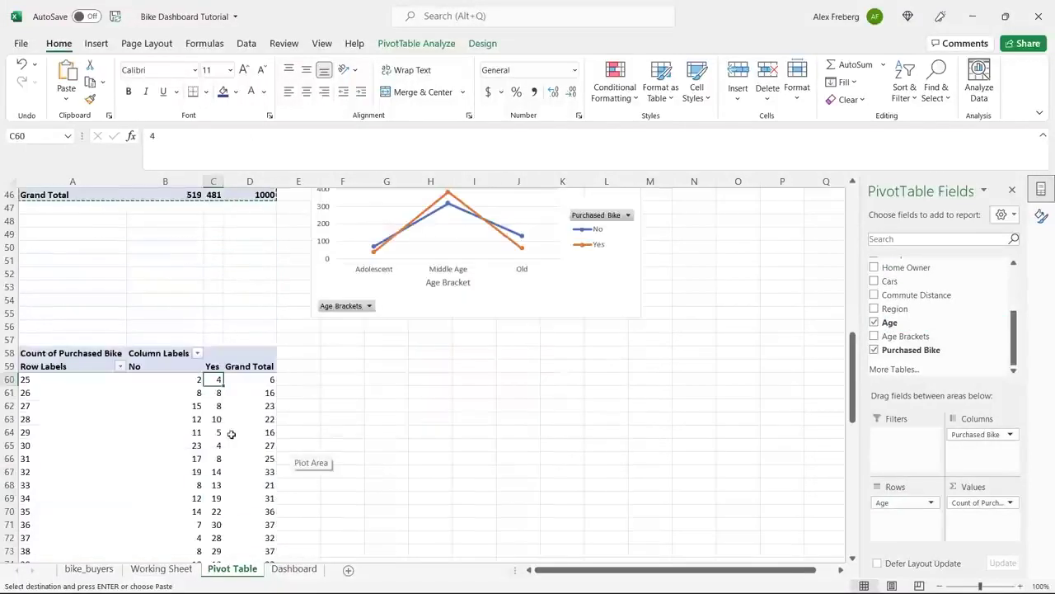
left_click(231, 435)
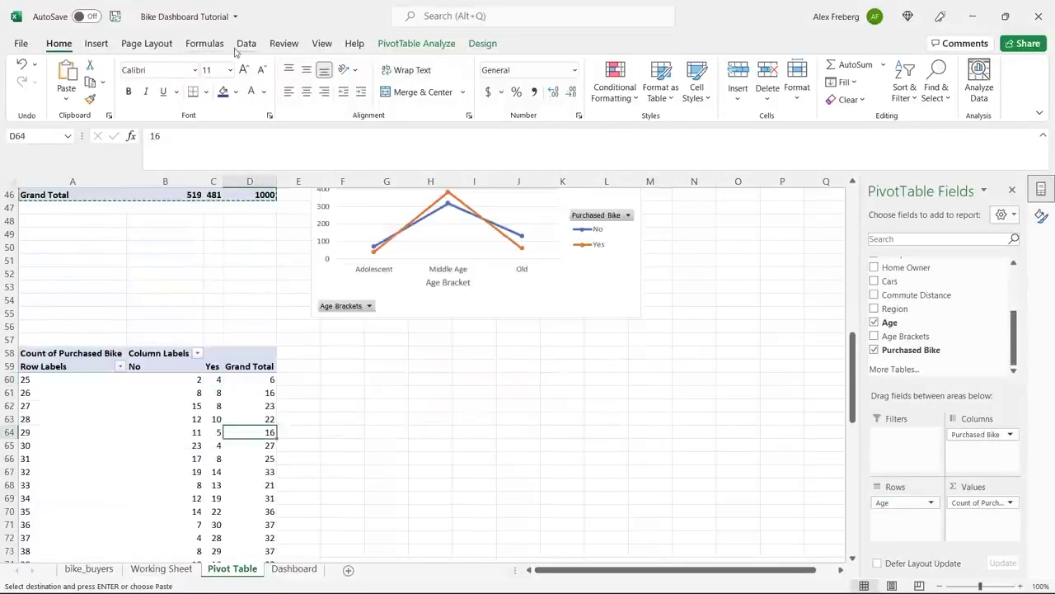
left_click(96, 43)
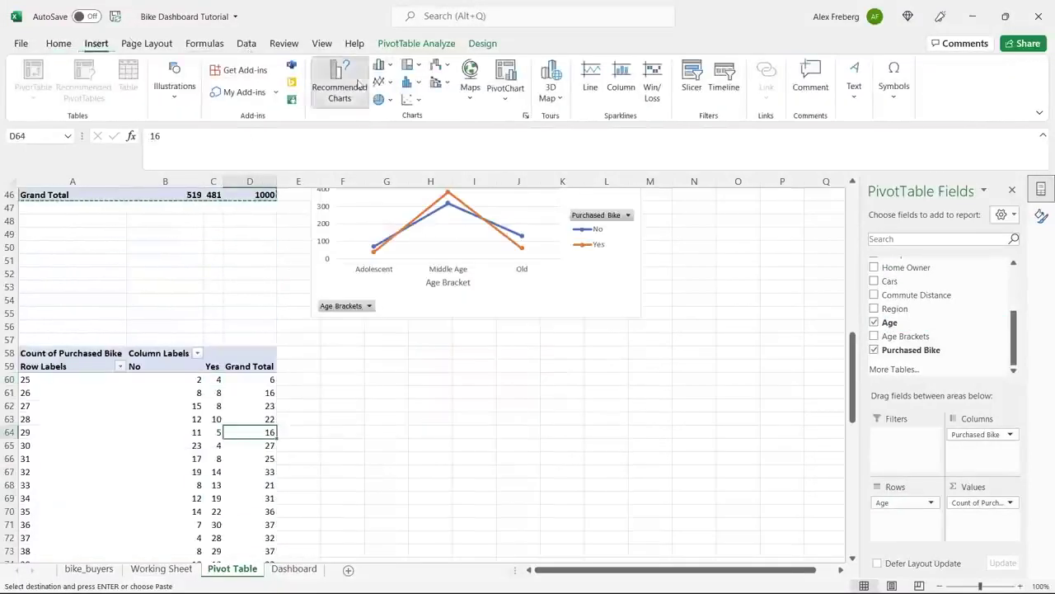
left_click(358, 81)
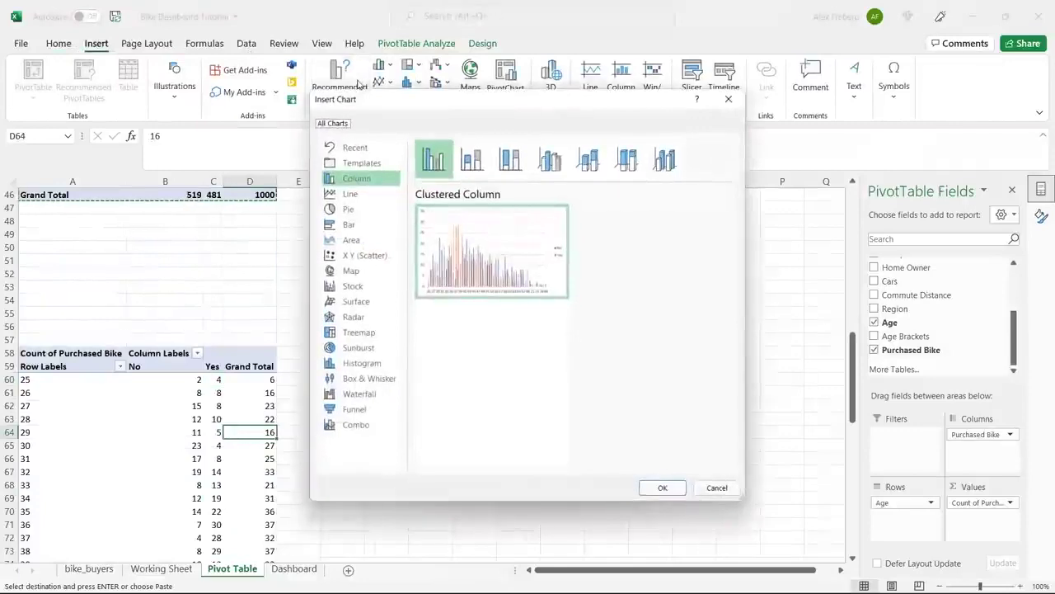
left_click(370, 199)
left_click(551, 156)
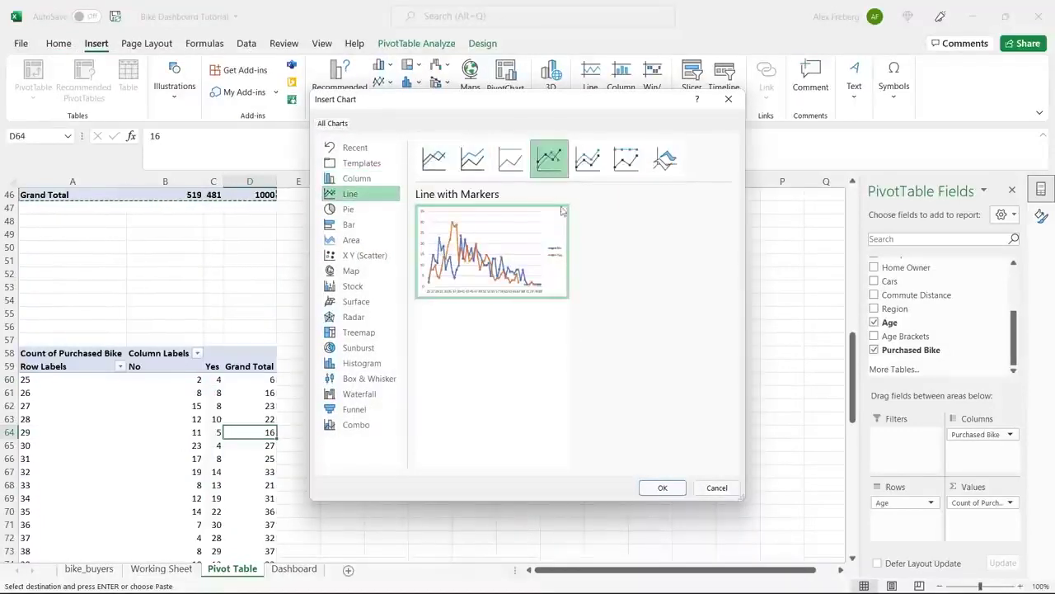
left_click(662, 487)
left_click_drag(465, 286, 509, 341)
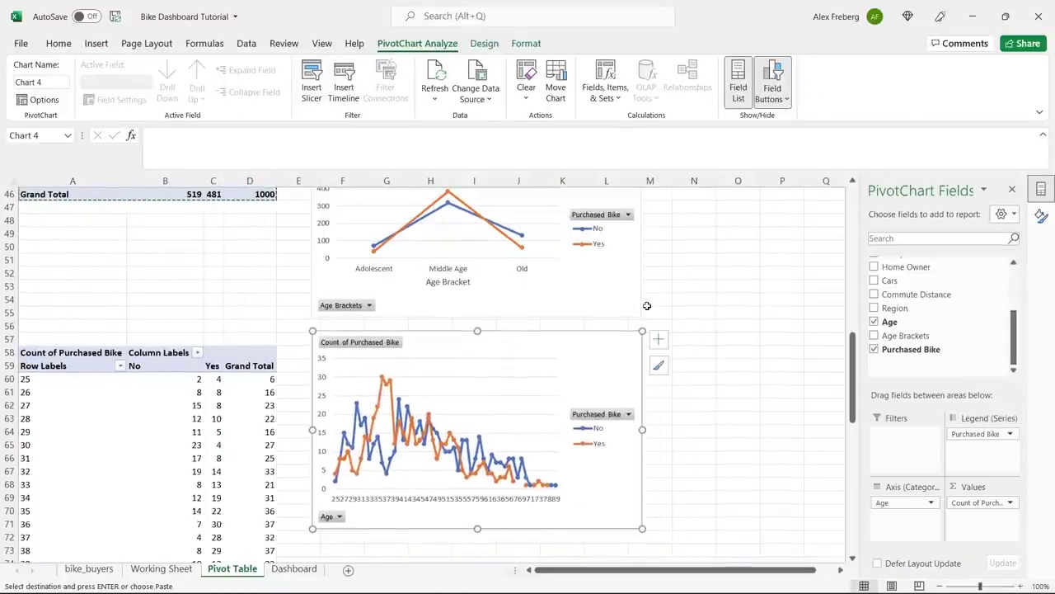
Step: Compare the Age line chart with the Customer Age Brackets chart and delete the Age chart
scroll(647, 306, "up", 1)
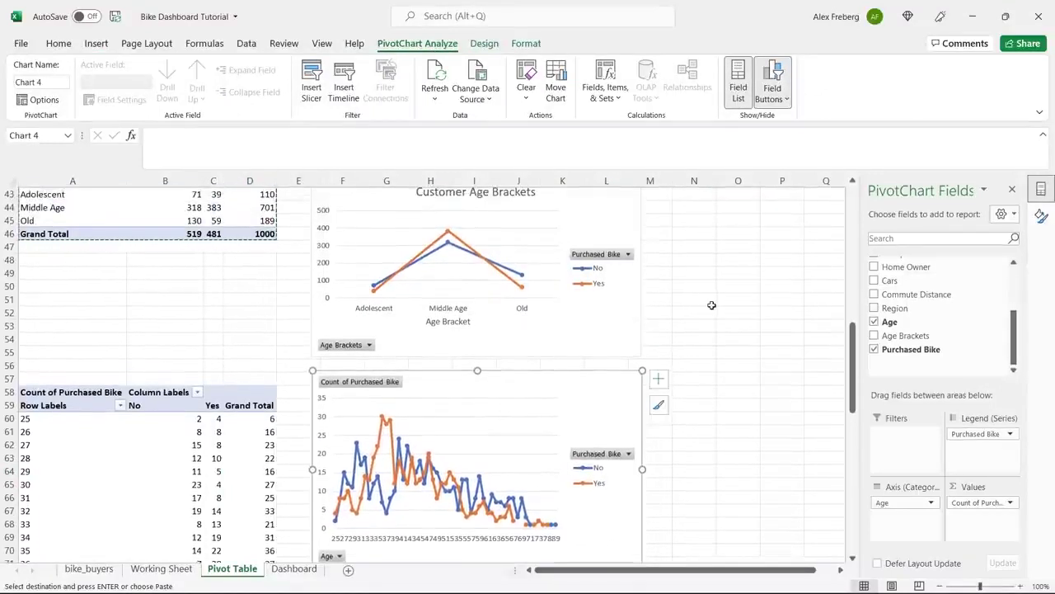
scroll(659, 445, "down", 1)
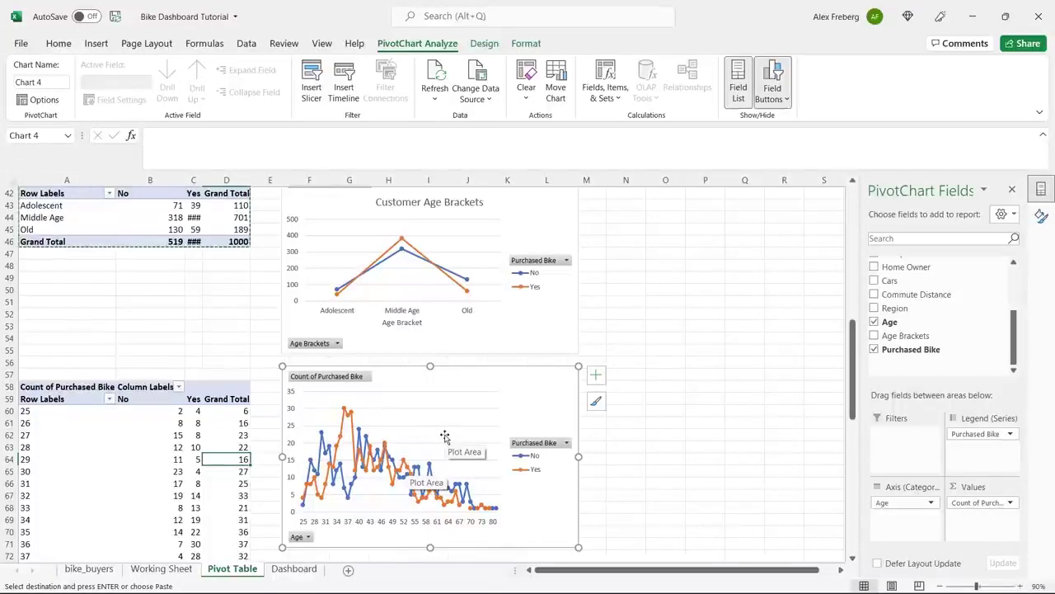
mouse_move(458, 509)
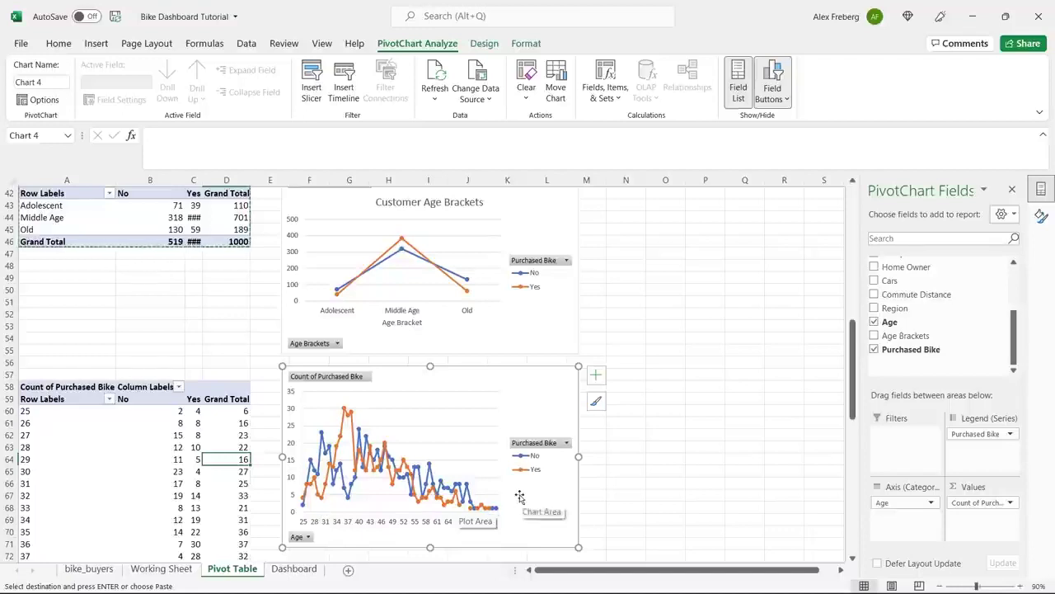
scroll(657, 337, "up", 1)
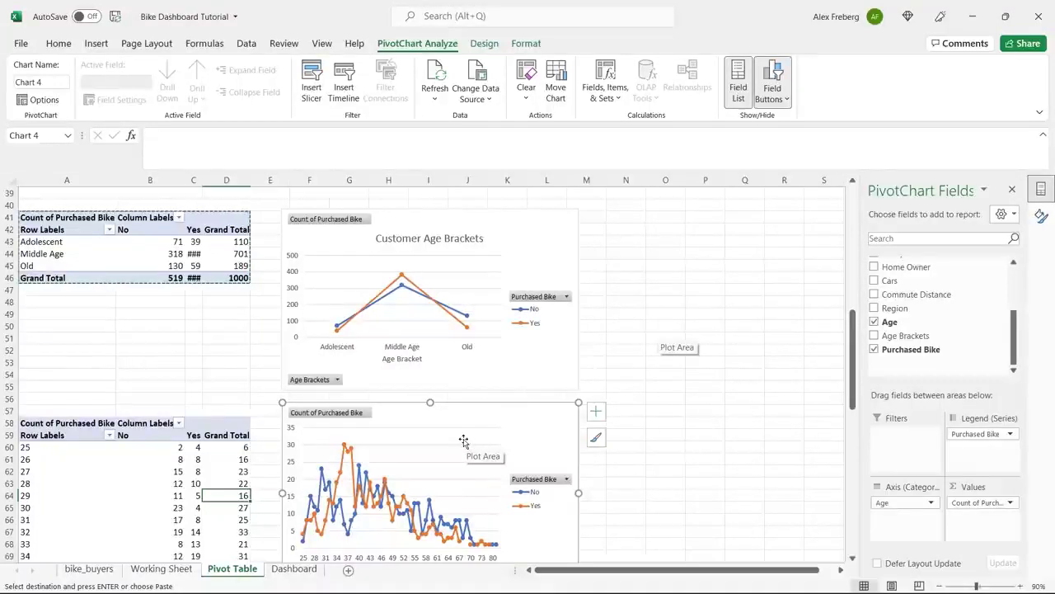
key("Delete")
Step: Try to paste into cell C63 inside the Age PivotTable
left_click(191, 484)
key("ctrl+v")
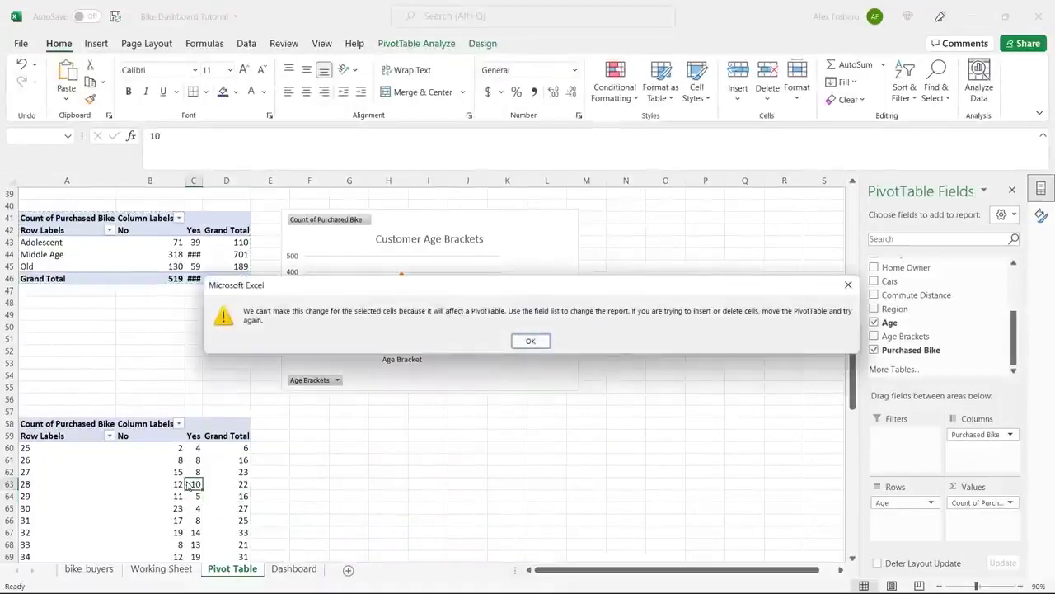
left_click(528, 341)
left_click(86, 440)
left_click(127, 360)
scroll(127, 360, "up", 2)
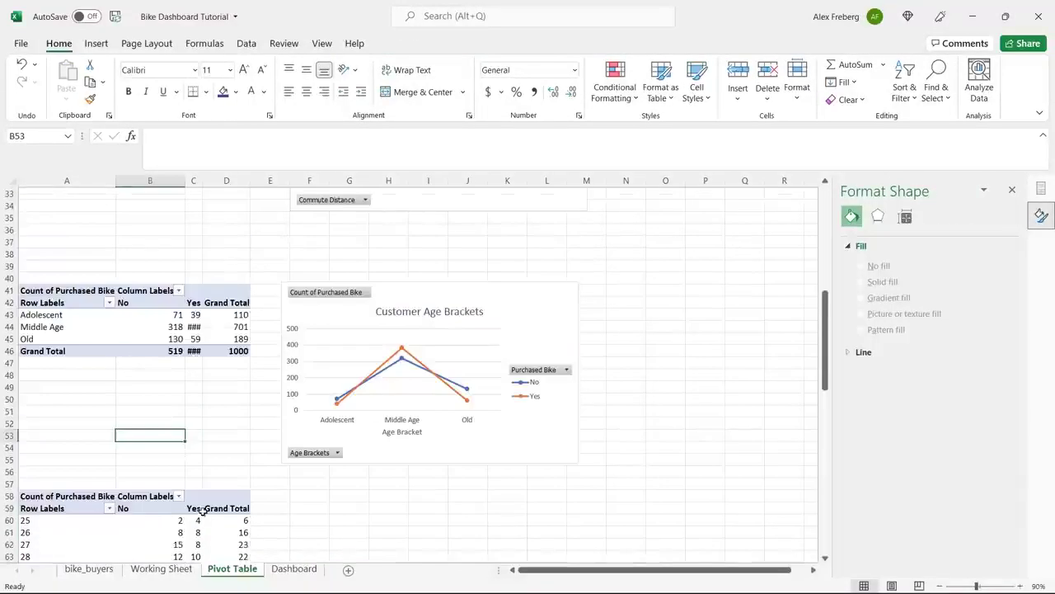
Step: In the Age Brackets formula in cell M2 of the Working Sheet, change the youngest bracket's label to "Adolescent 0-30"
left_click(162, 568)
scroll(506, 327, "right", 3)
scroll(506, 328, "right", 6)
scroll(506, 327, "left", 3)
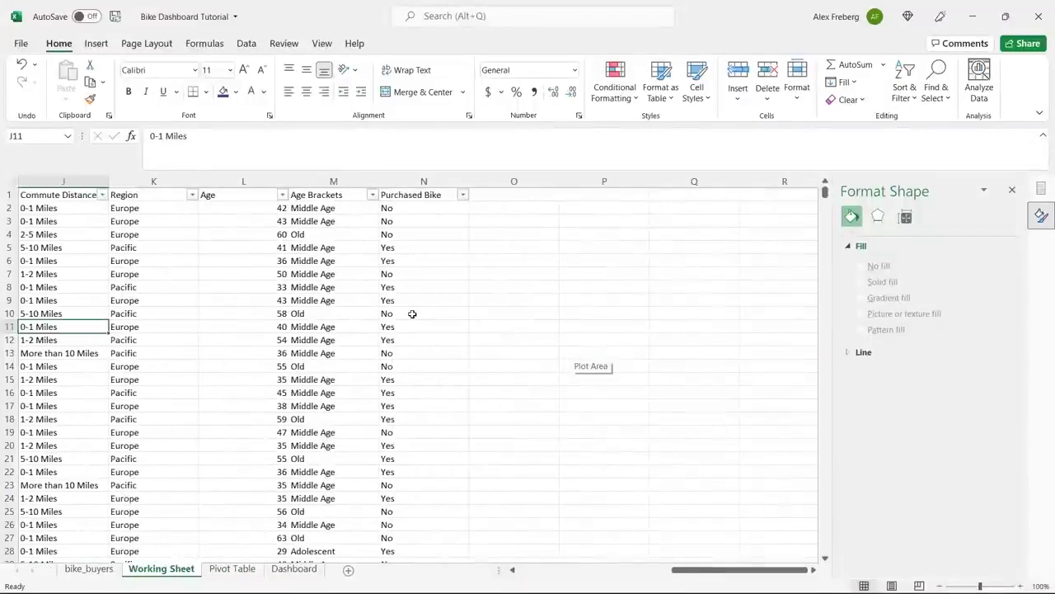
left_click(349, 215)
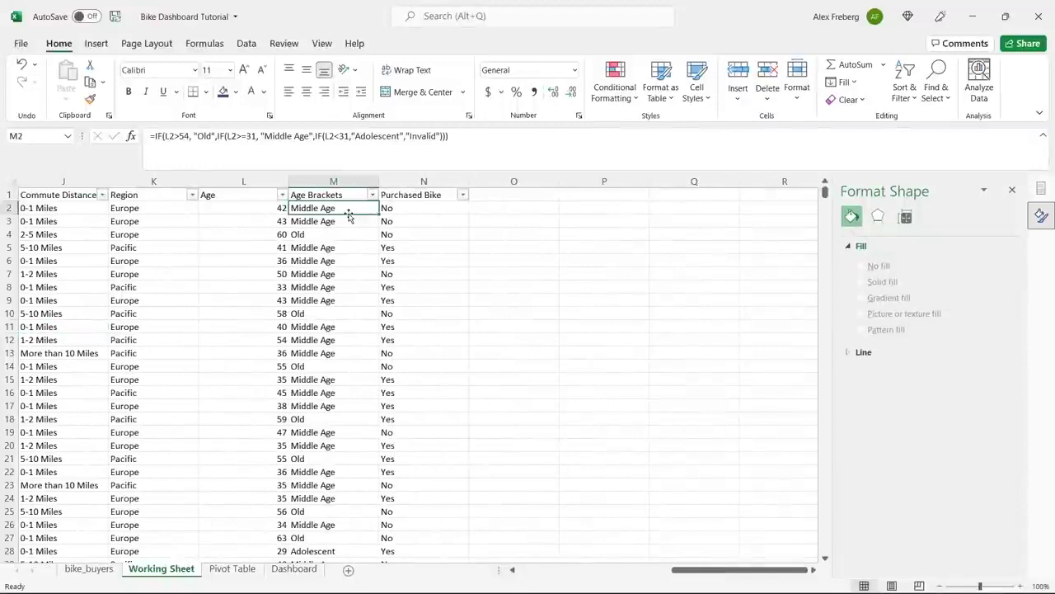
left_click(400, 135)
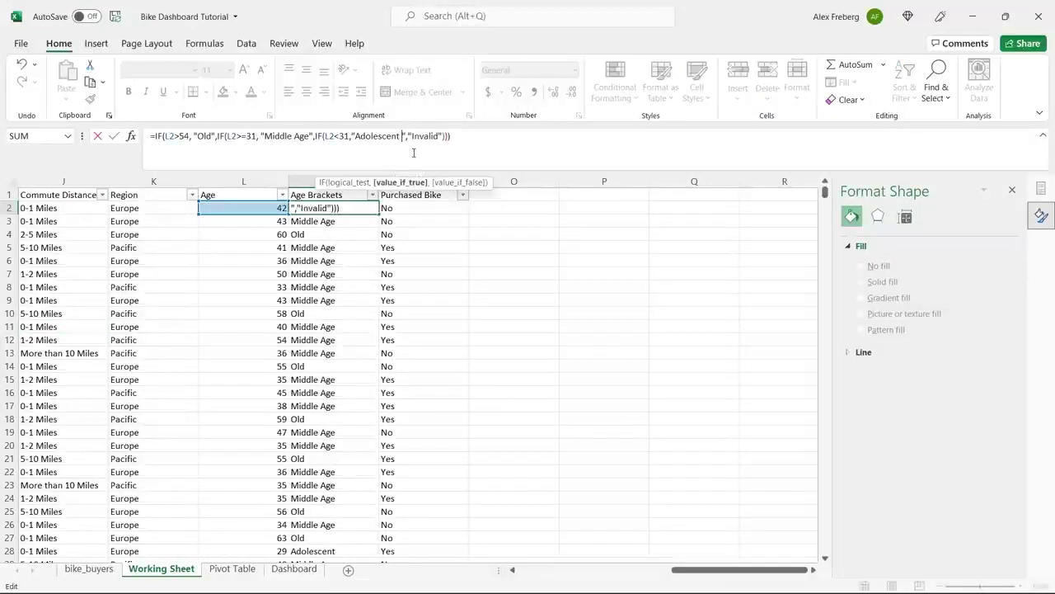
type("0-")
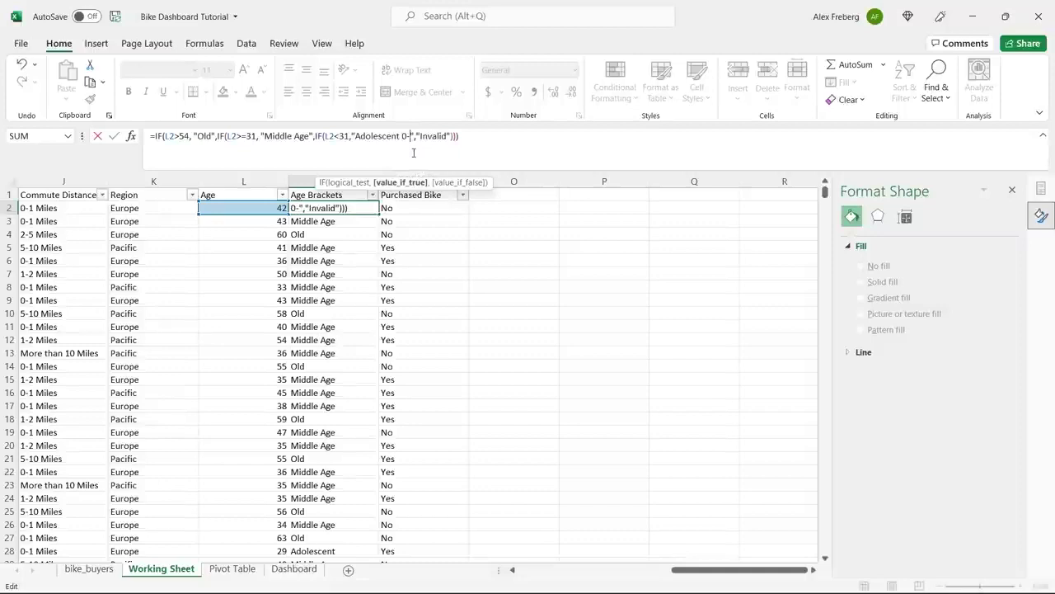
type("30")
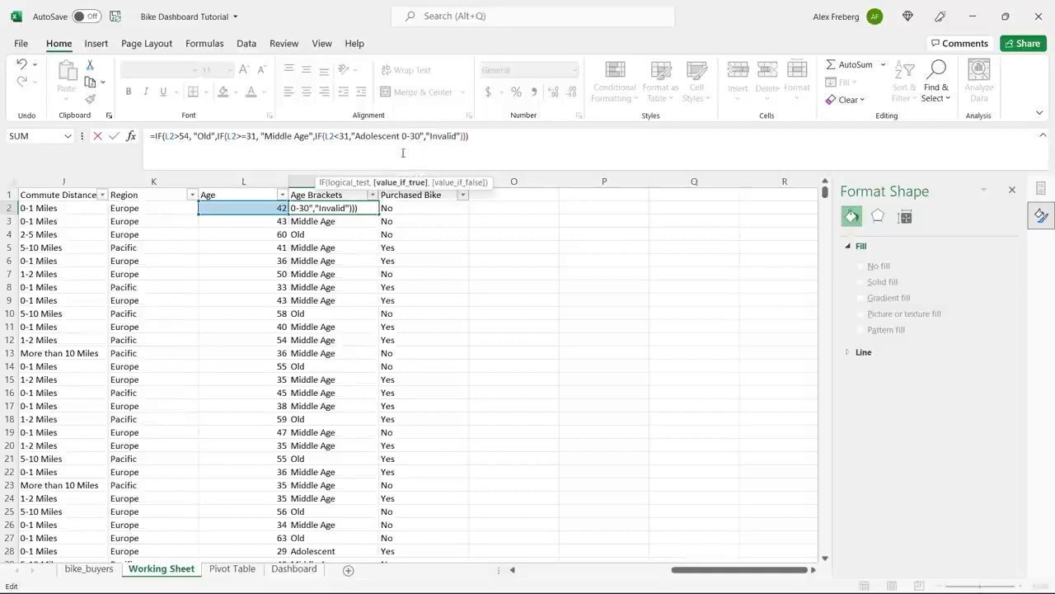
Step: Change the other bracket labels in the M2 formula to "Middle Age 31-54" and "Old 55+"
left_click(309, 137)
type("31-")
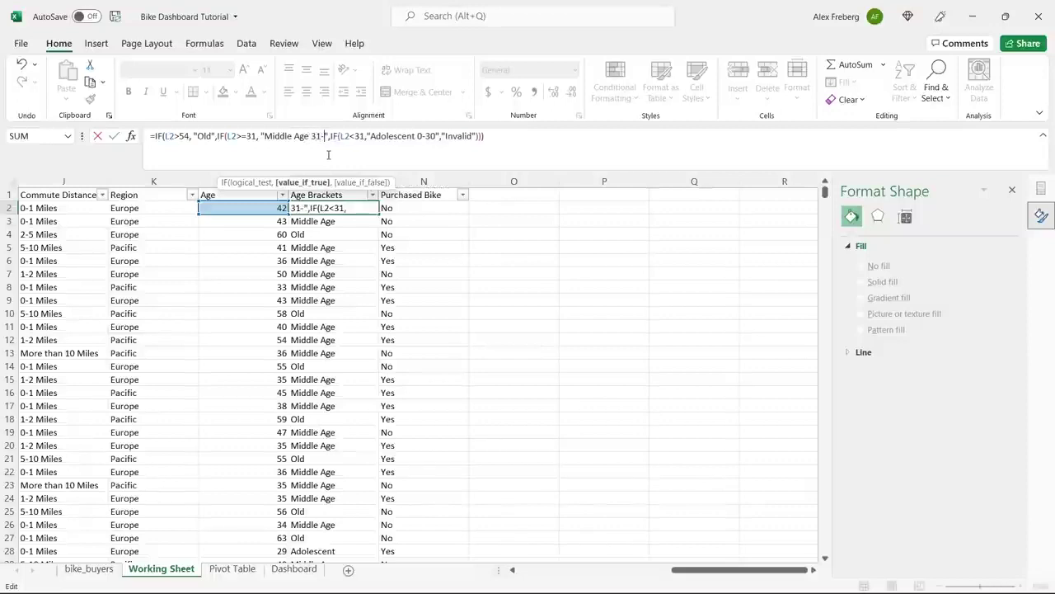
type("54")
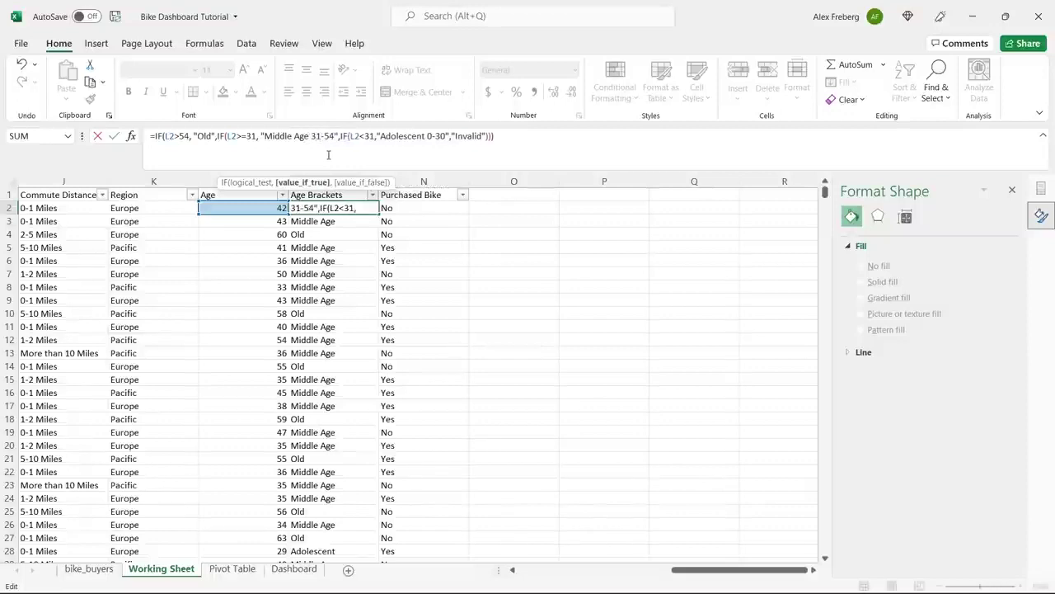
left_click(213, 137)
type("55+")
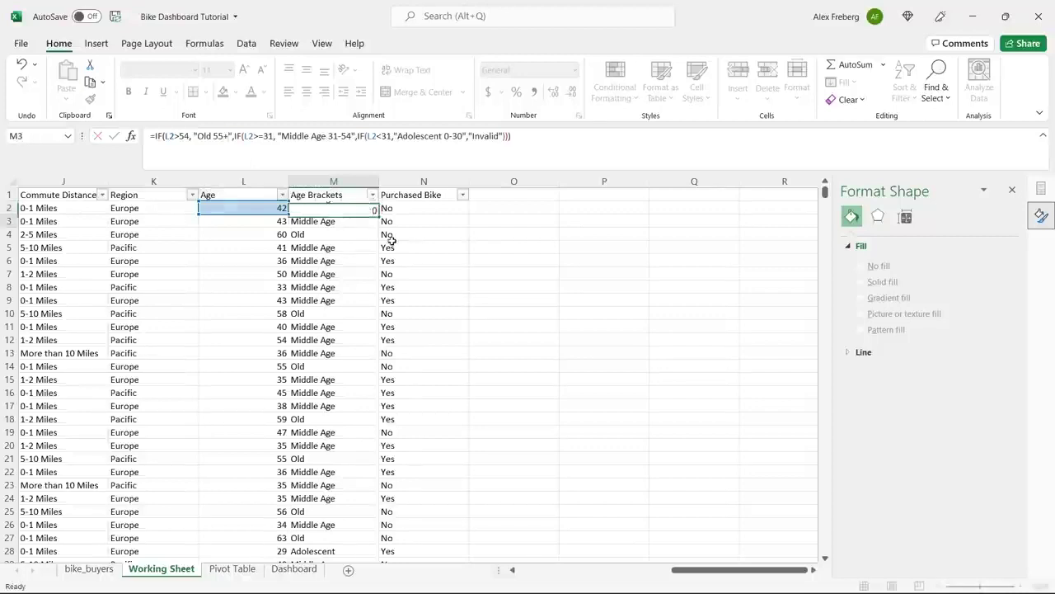
key("Return")
Step: Fill the updated M2 formula down the whole Age Brackets column
left_click(368, 208)
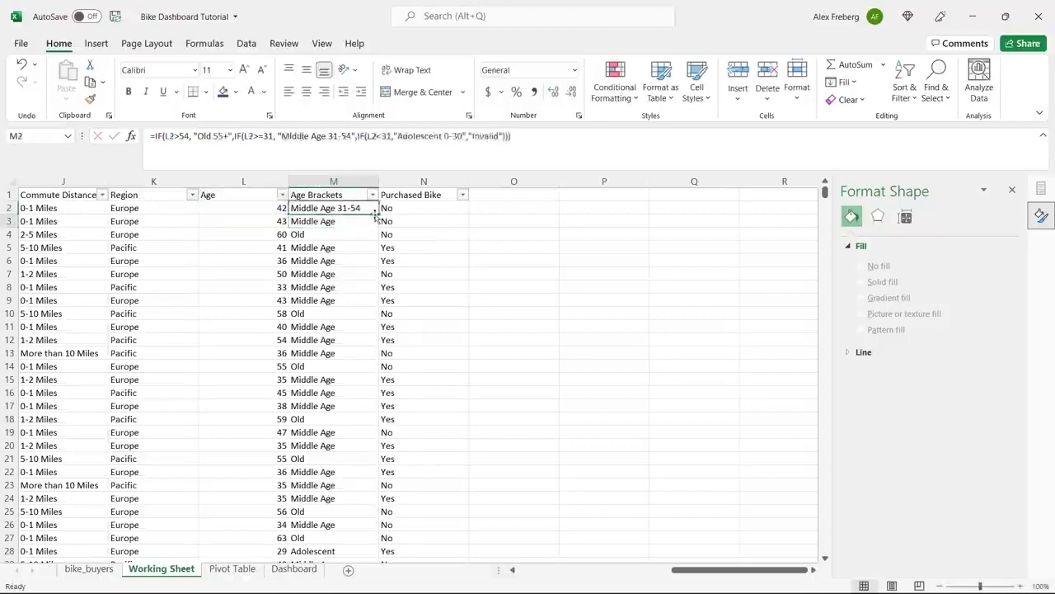
double_click(378, 215)
left_click(439, 235)
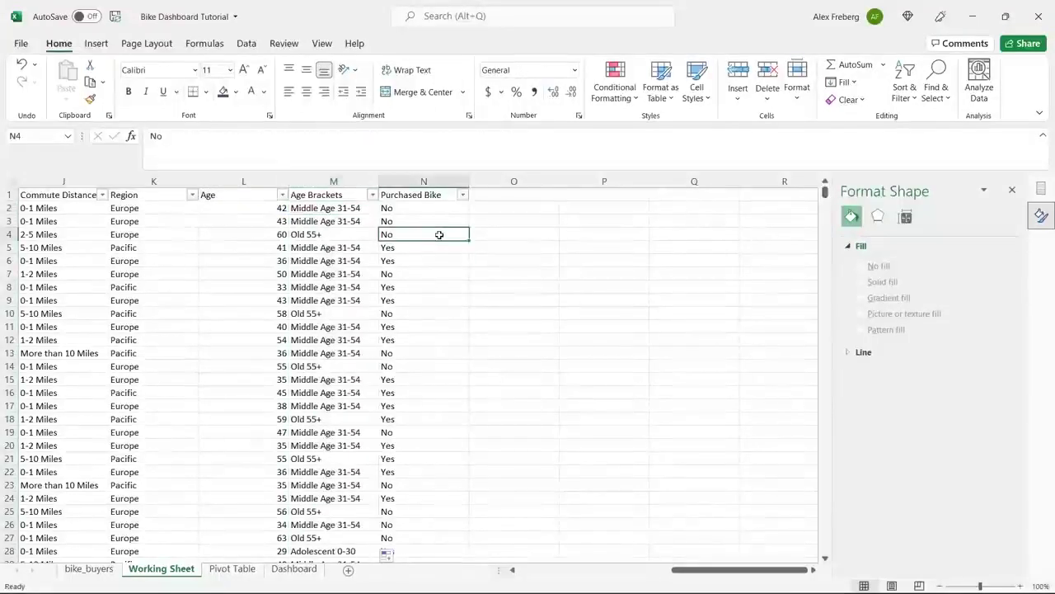
Step: Refresh all PivotTables so the Age Brackets table and chart on the Pivot Table sheet use the new labels
left_click(232, 569)
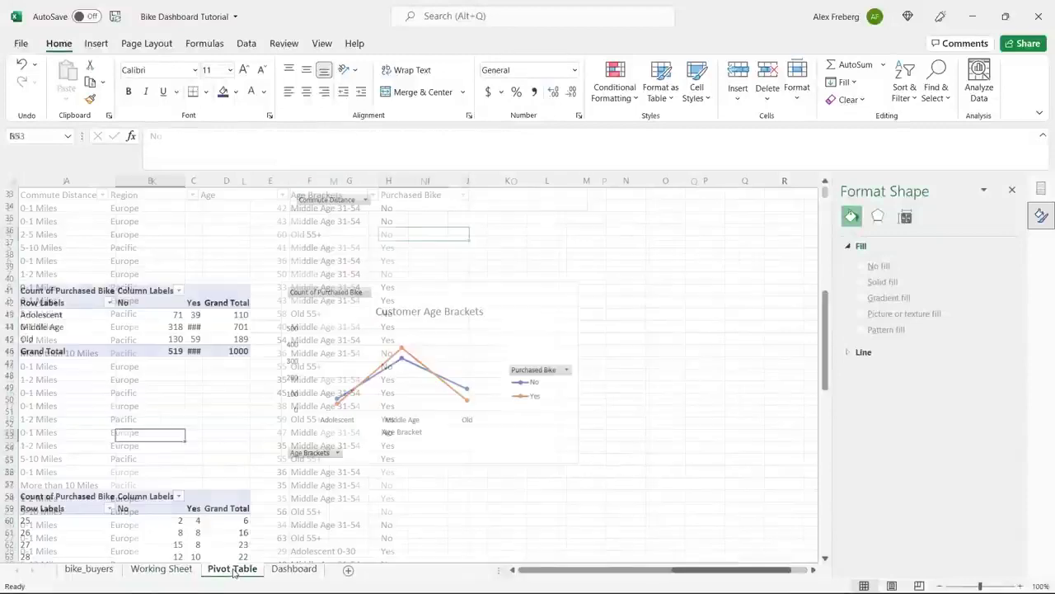
left_click(204, 338)
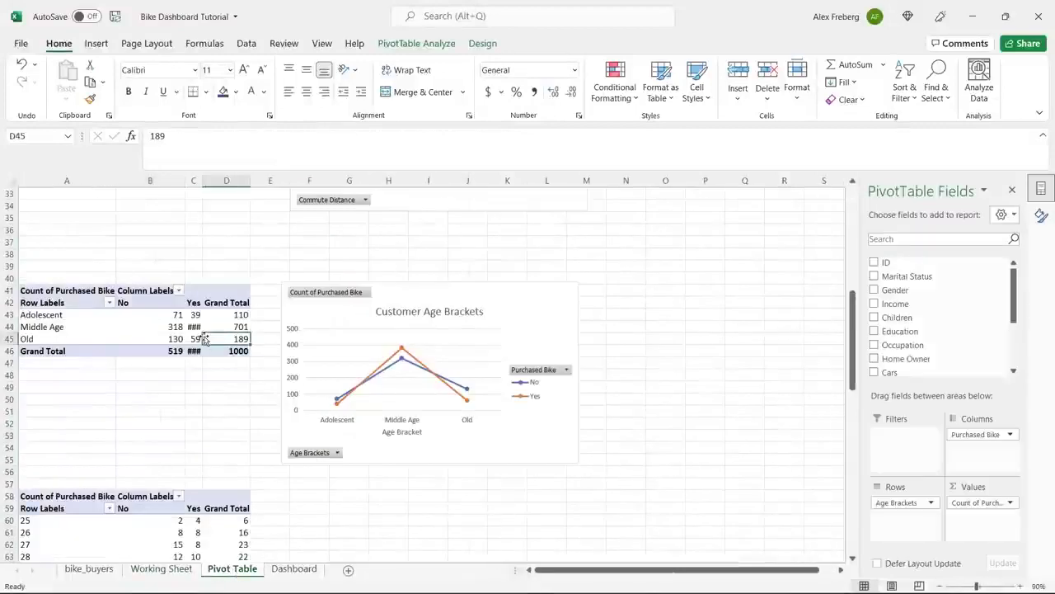
left_click(245, 43)
left_click(257, 74)
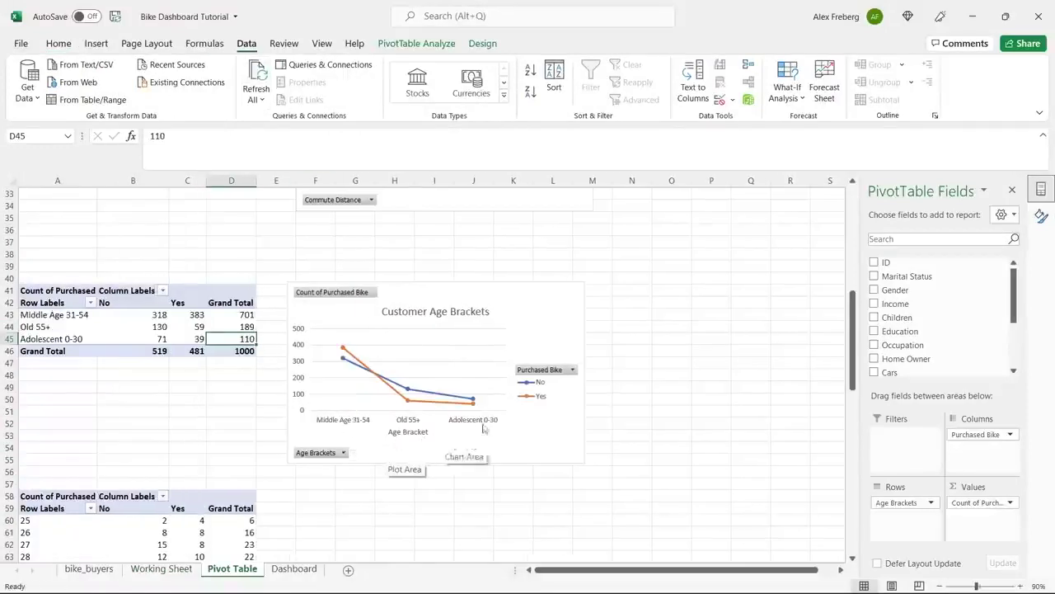
Step: Undo the PivotTable refresh and the age-range edits to the Age Brackets formula on the Working Sheet
left_click(163, 568)
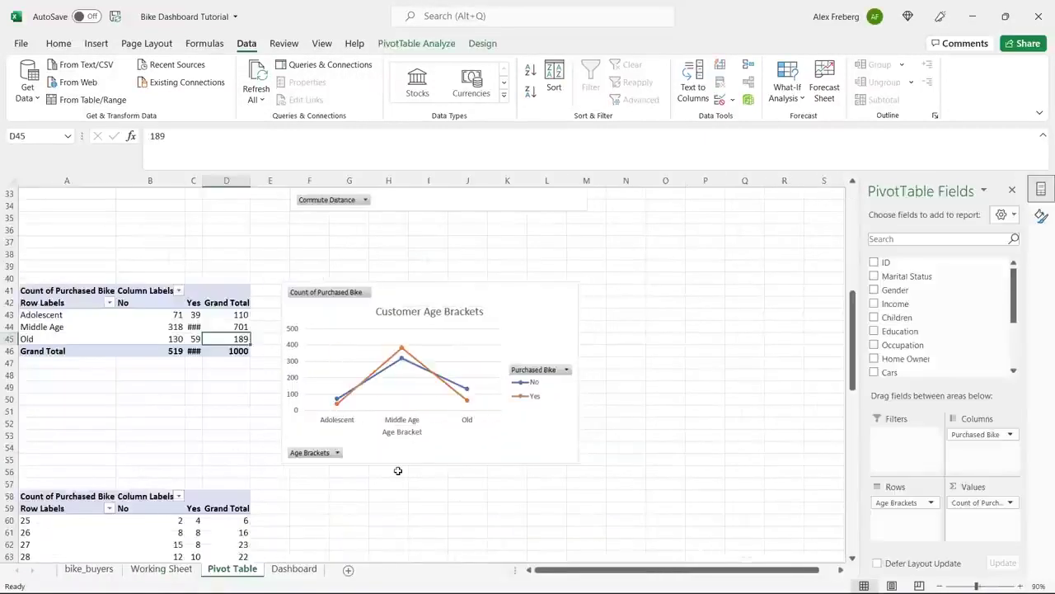
left_click(173, 571)
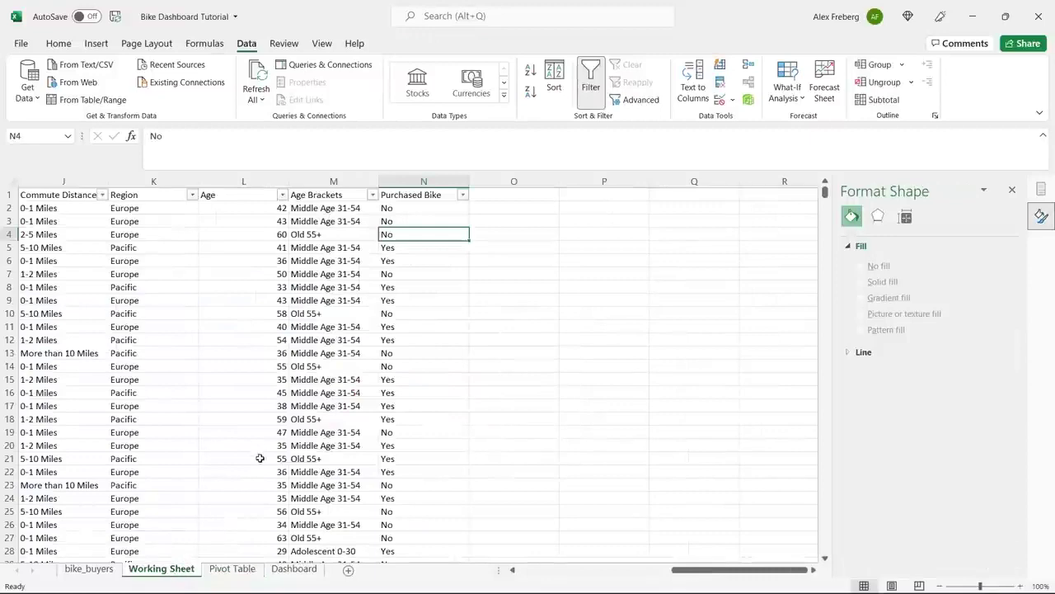
key("ctrl+z")
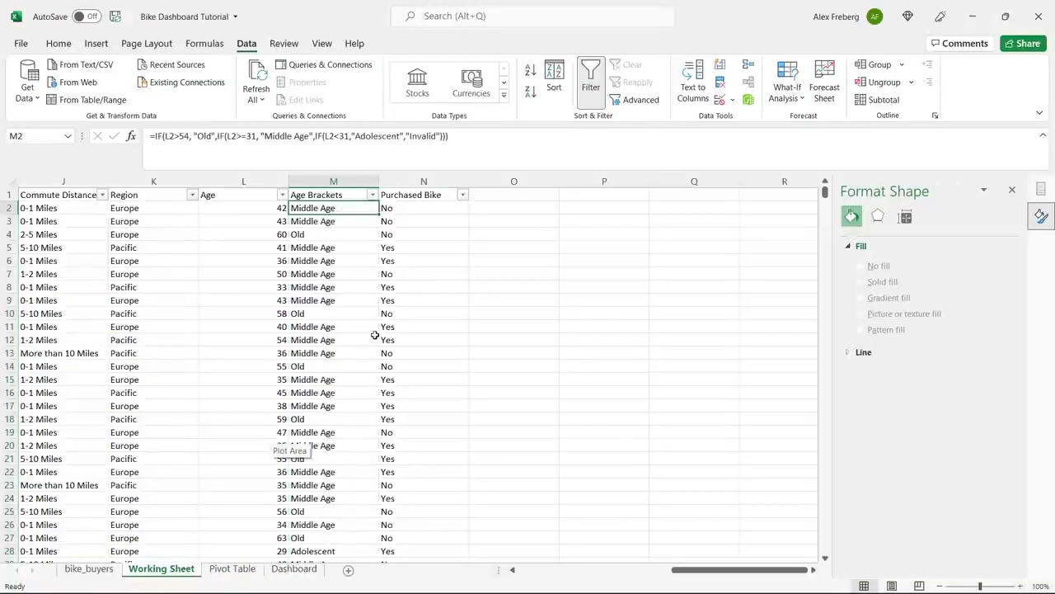
Step: Widen column C on the Pivot Table sheet so the Yes counts fit, and close the Format Shape pane
left_click(232, 568)
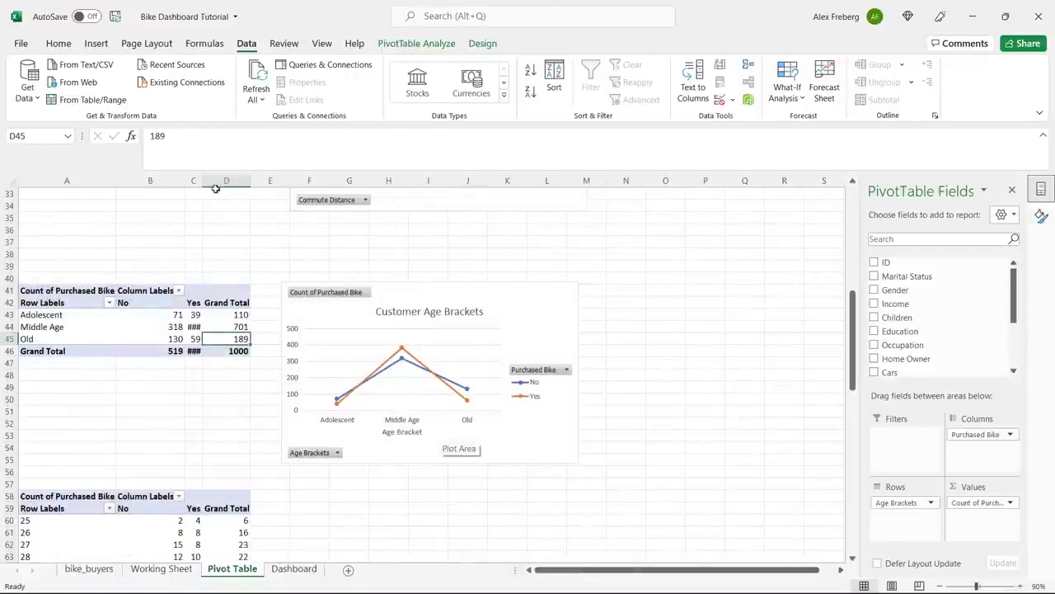
left_click_drag(205, 180, 220, 179)
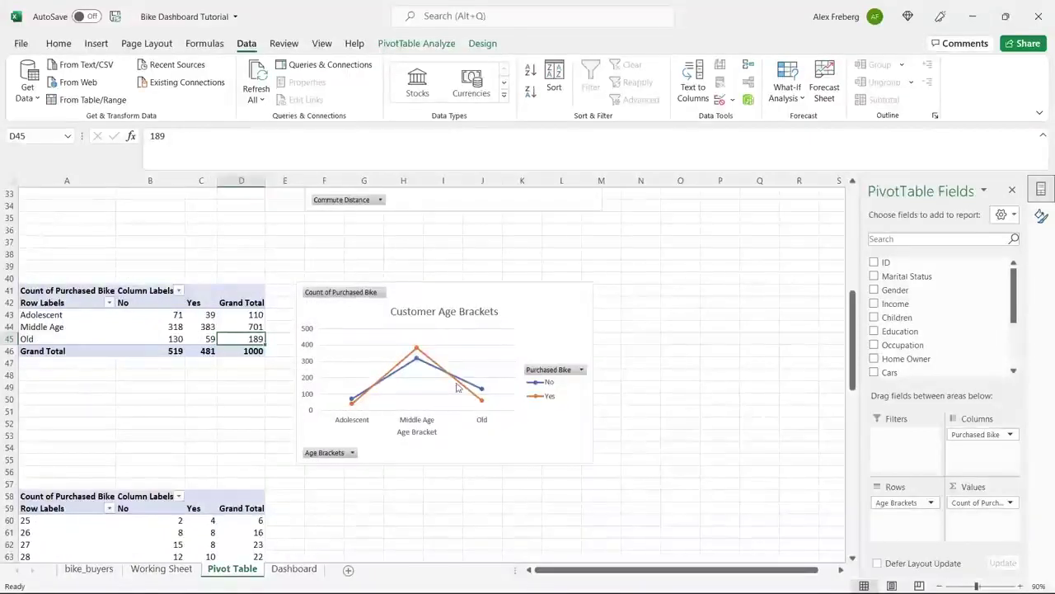
left_click_drag(71, 314, 74, 333)
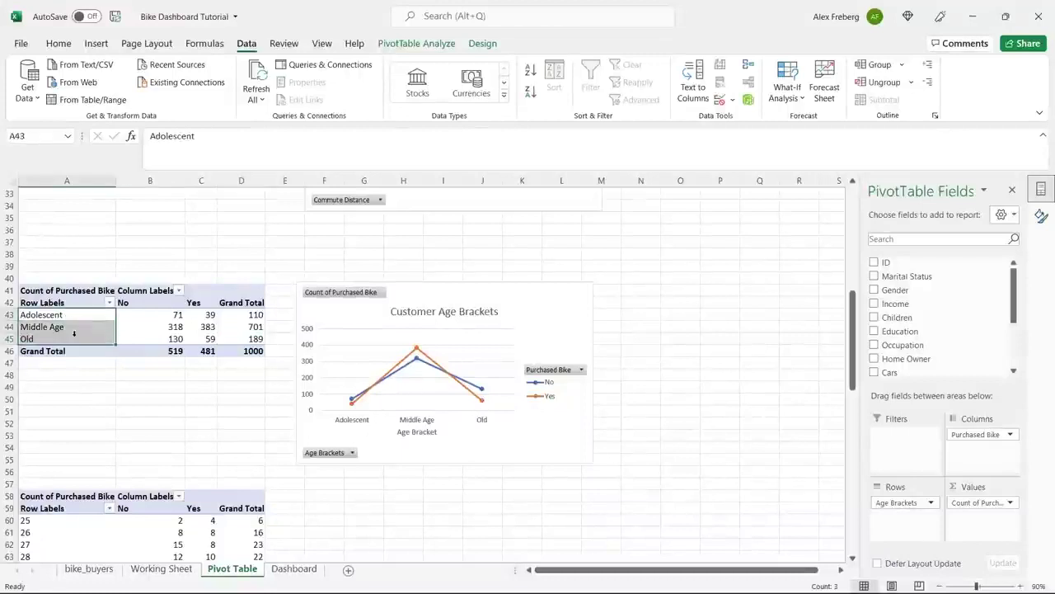
left_click(74, 339)
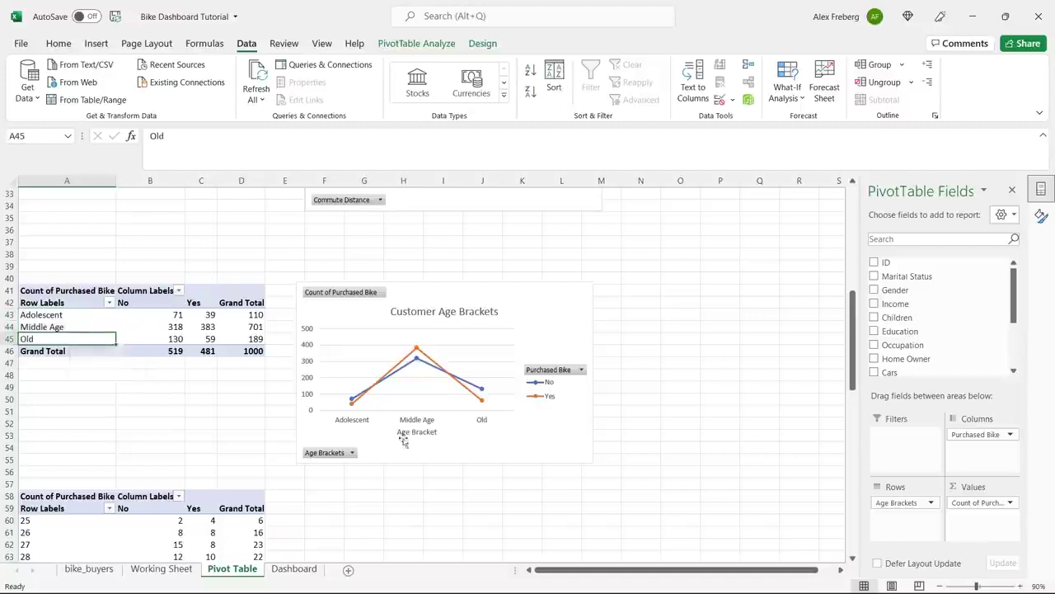
left_click(465, 498)
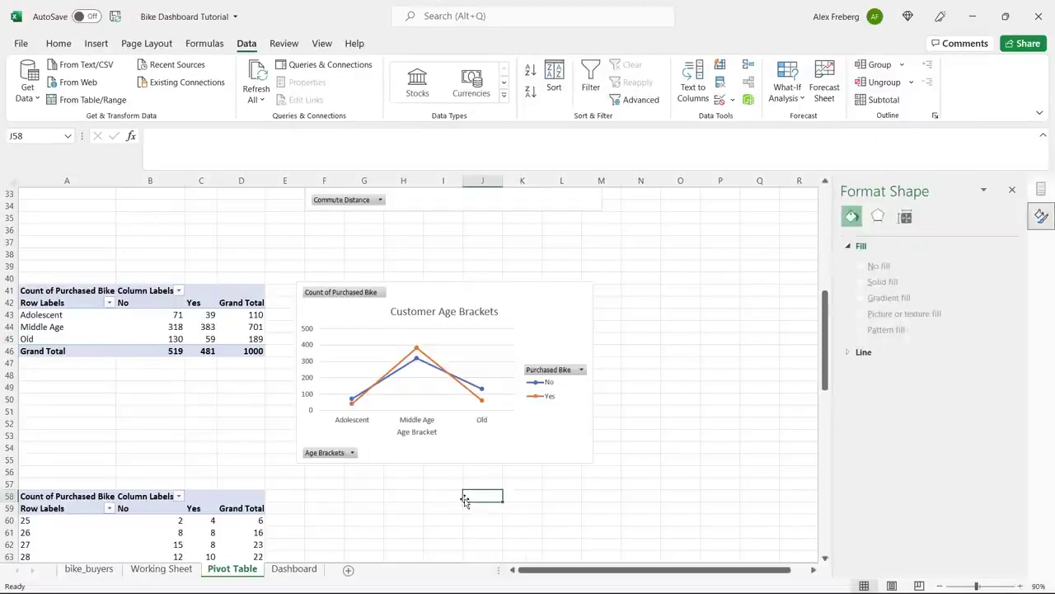
left_click(1013, 190)
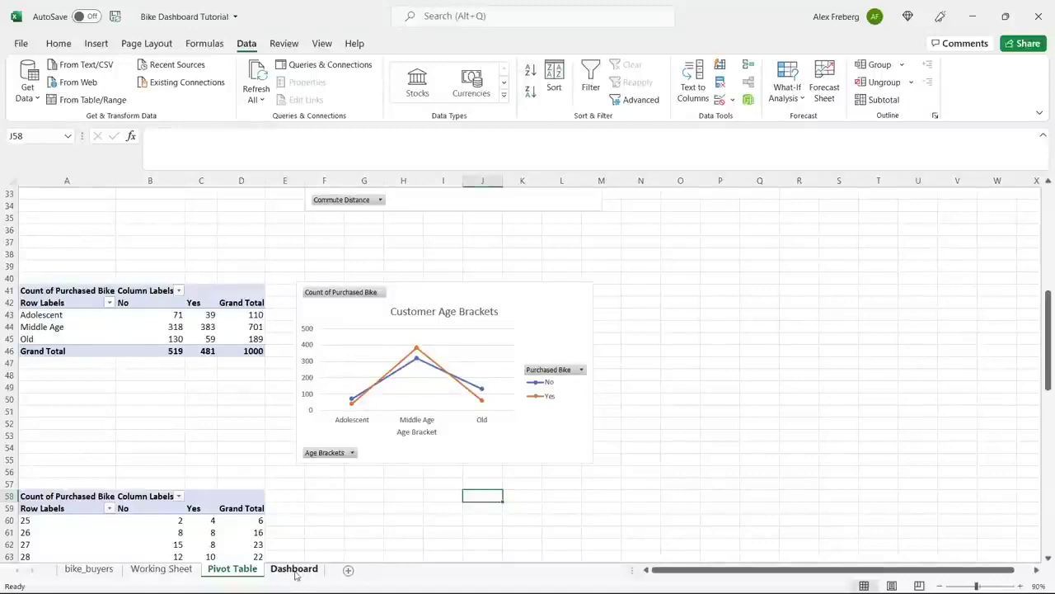
Step: Copy the Avg Income Per Purchase chart from the Pivot Table sheet and paste it onto the Dashboard sheet
scroll(373, 447, "up", 10)
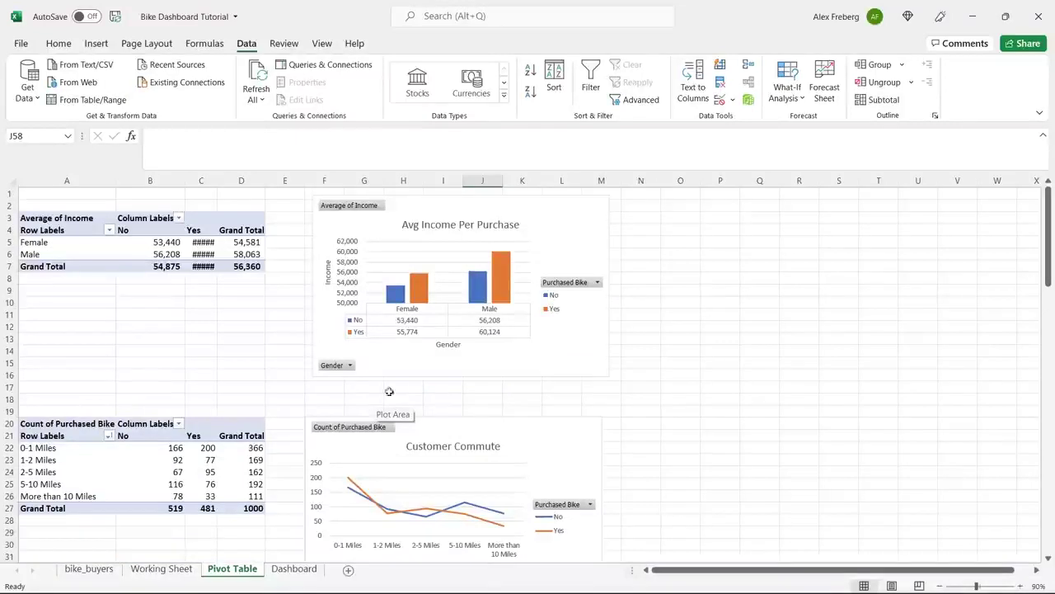
left_click(537, 361)
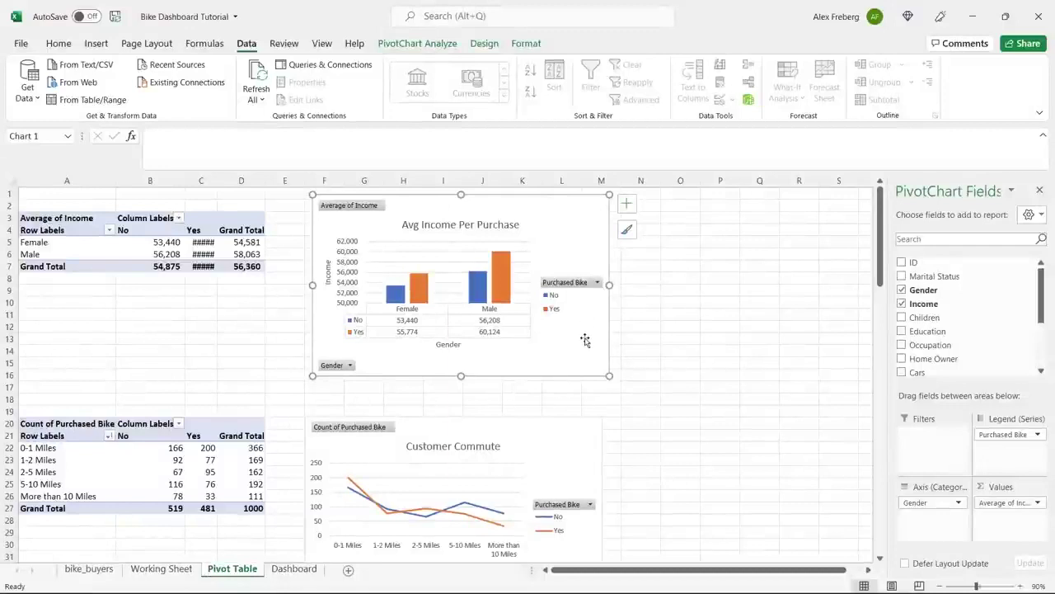
left_click_drag(584, 338, 583, 340)
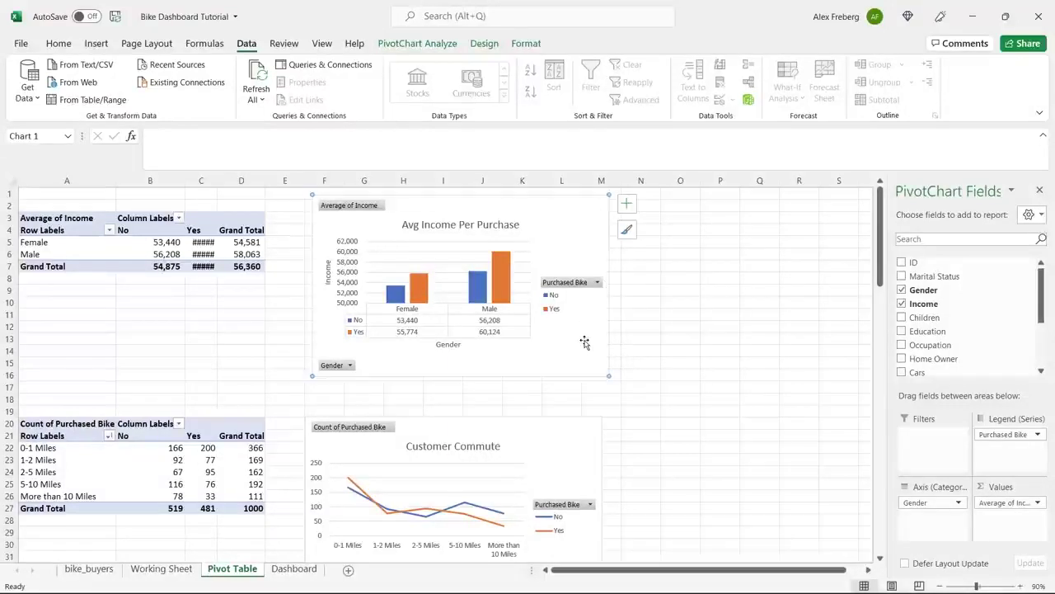
left_click(294, 568)
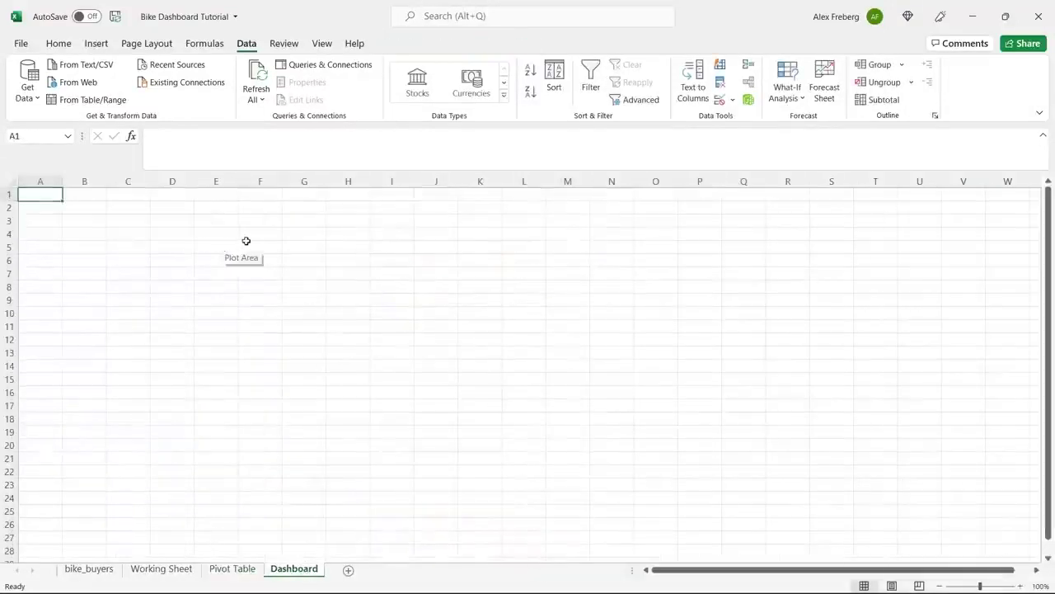
key("ctrl+v")
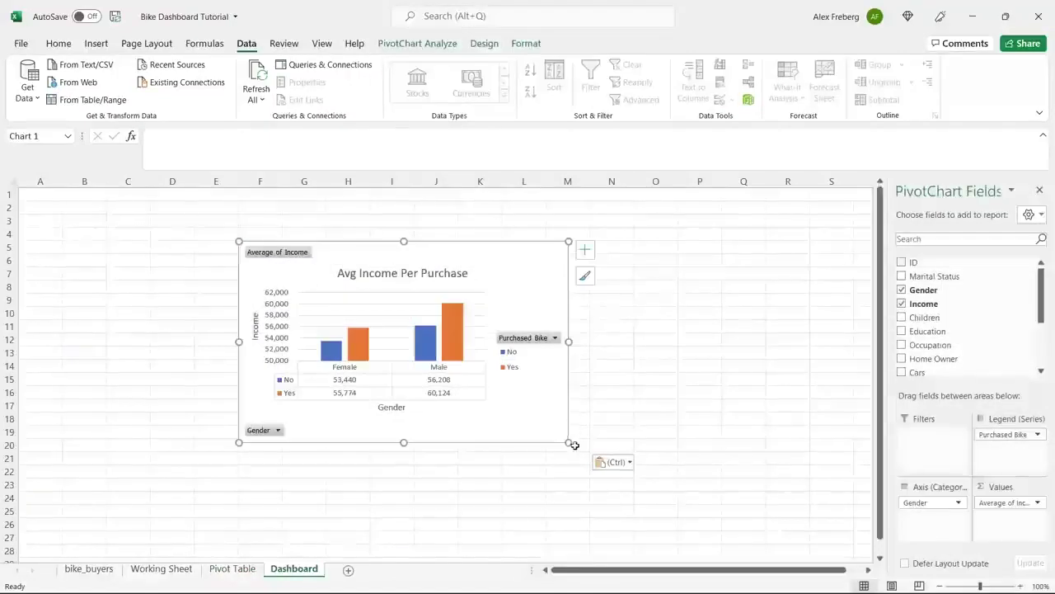
Step: Shrink the pasted Avg Income Per Purchase chart slightly and move it to the Dashboard's first rows, around columns J to P
left_click_drag(567, 441, 547, 433)
left_click_drag(497, 277, 685, 238)
left_click(940, 585)
left_click(940, 585)
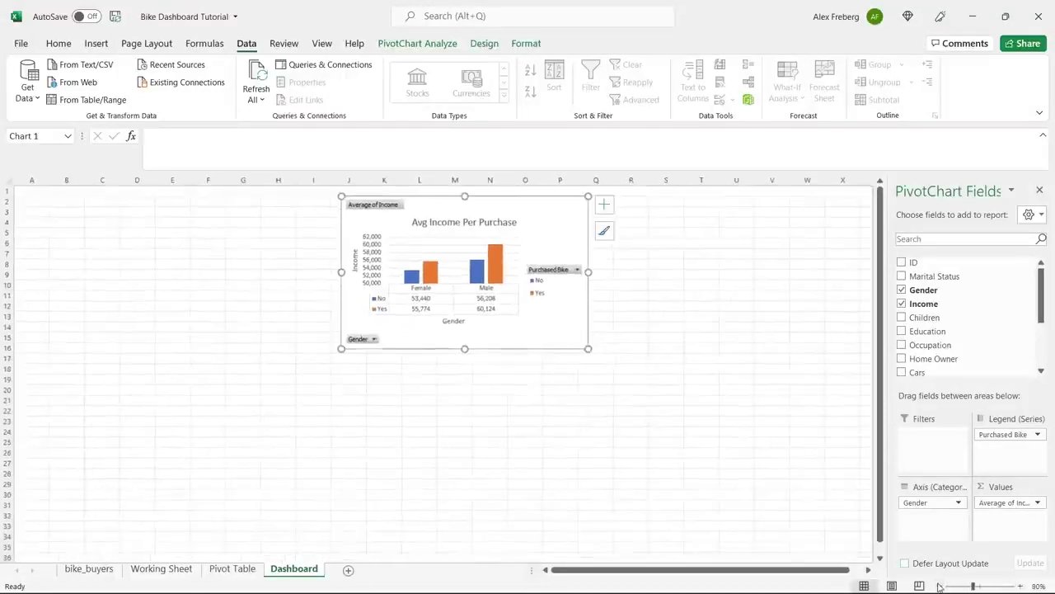
Step: Try to copy the Customer Commute chart onto the Dashboard sheet and place it around rows 9 to 23
left_click(238, 565)
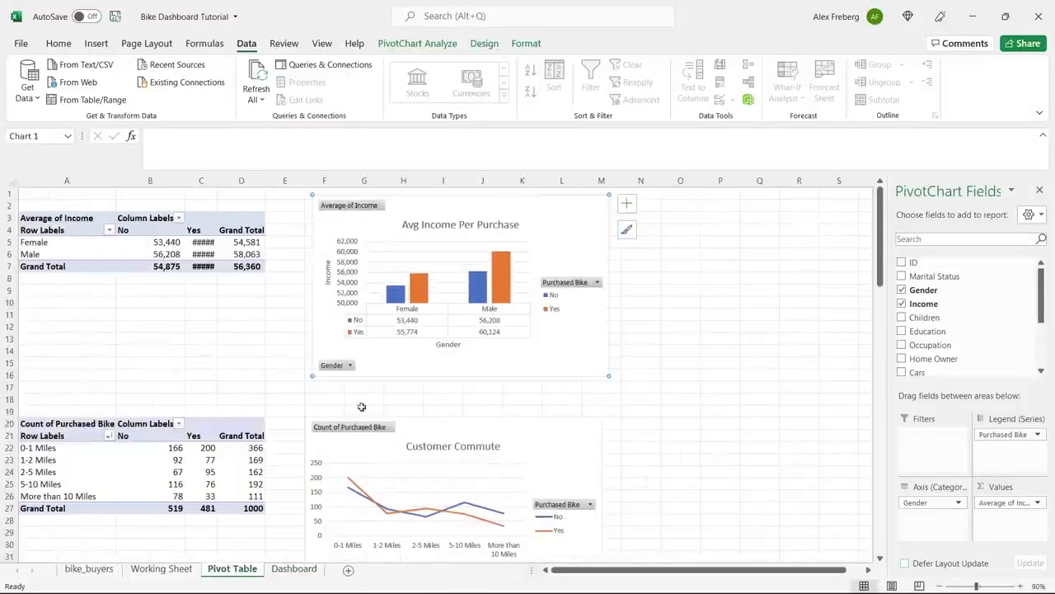
left_click(439, 424)
left_click(293, 568)
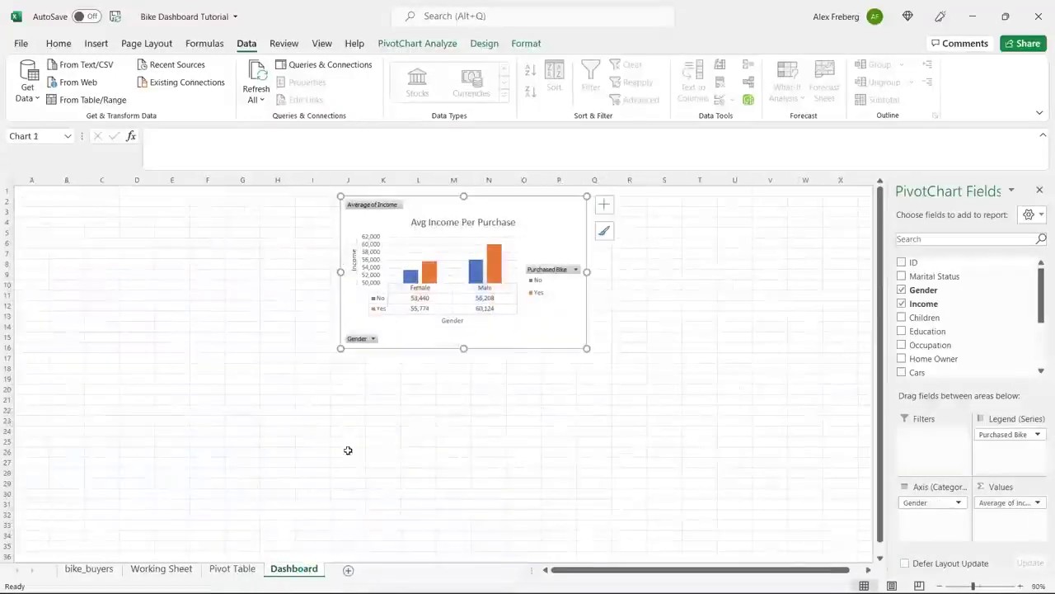
left_click_drag(436, 207, 376, 287)
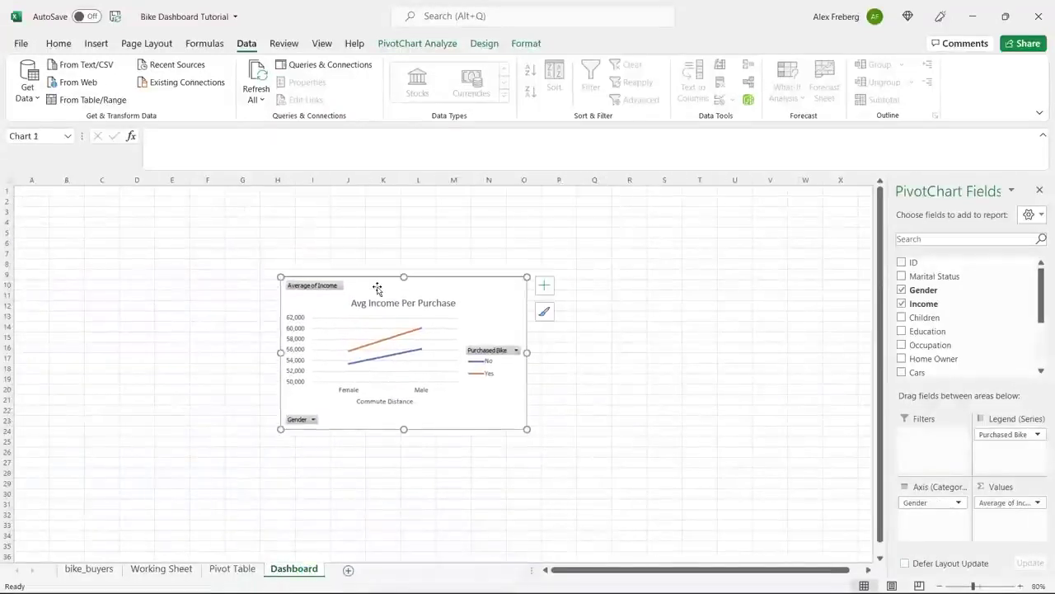
Step: Copy the Customer Commute chart from the Pivot Table sheet
left_click(228, 577)
left_click(534, 220)
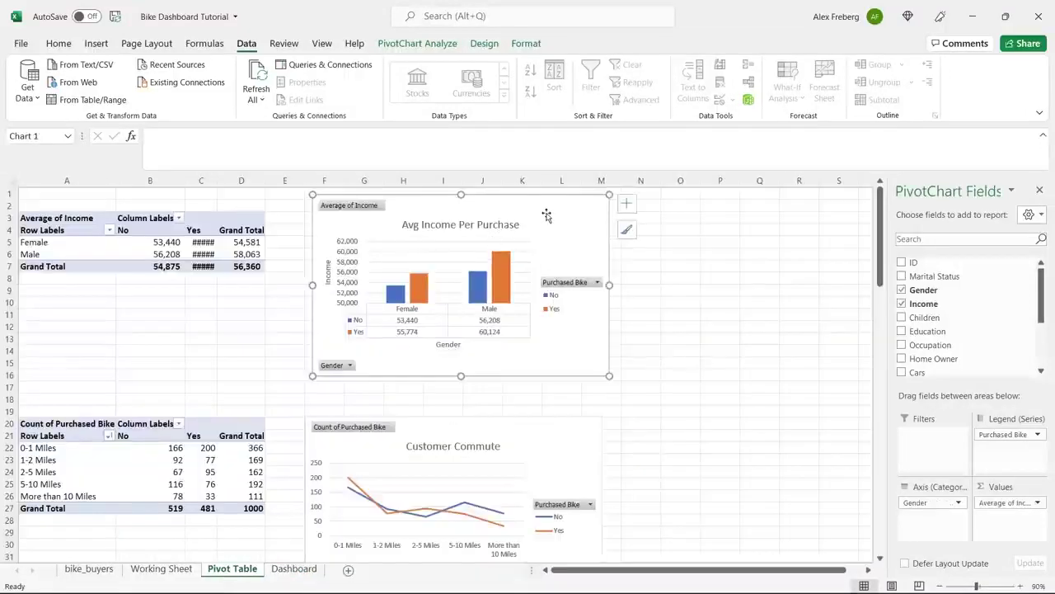
left_click(529, 451)
left_click(294, 569)
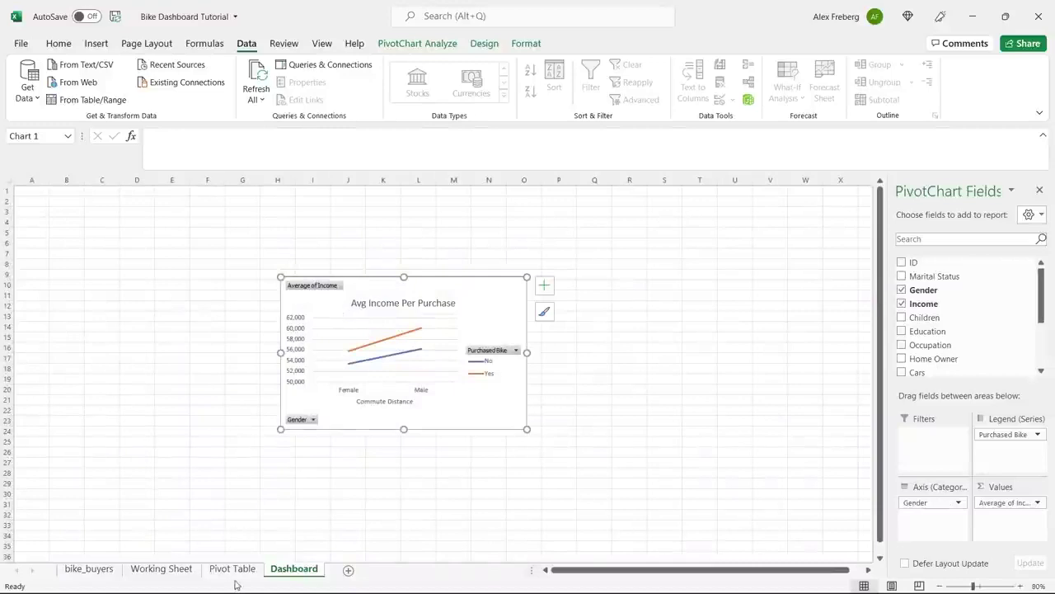
left_click(233, 569)
right_click(518, 435)
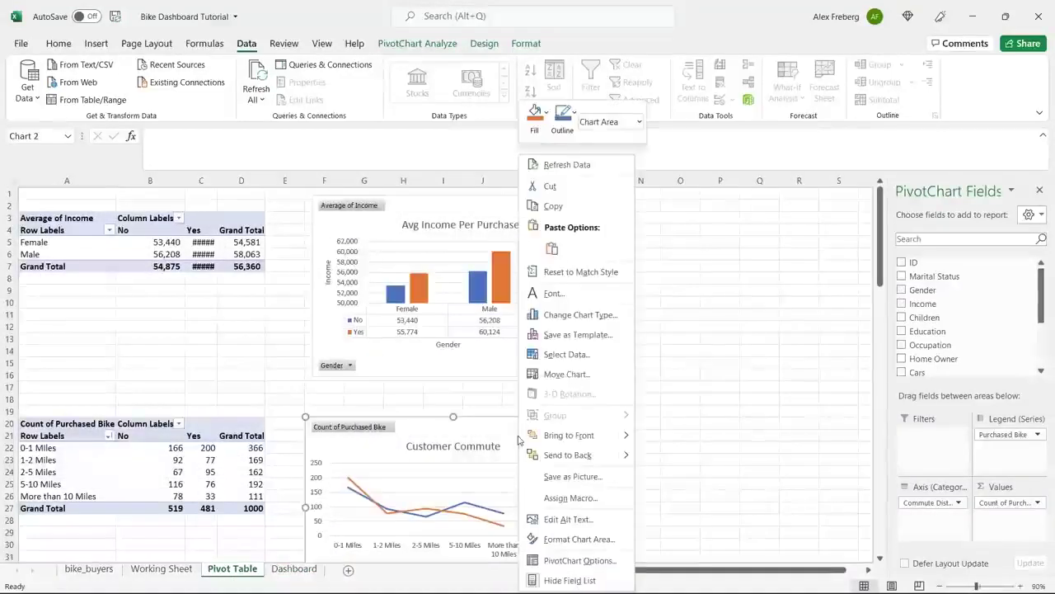
left_click(577, 211)
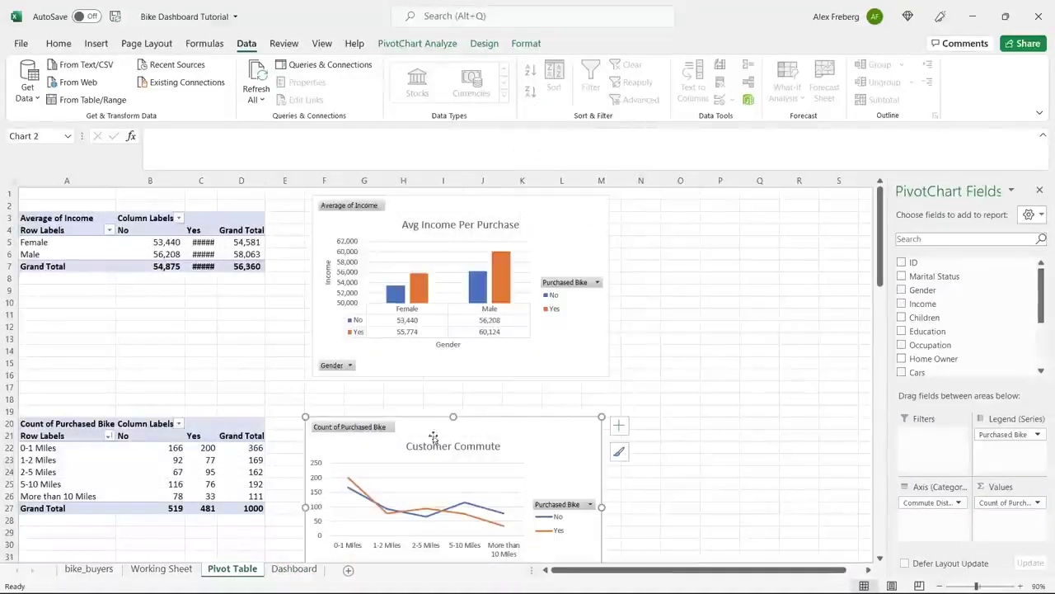
Step: Paste the Customer Commute chart onto the Dashboard sheet and place it beside the Avg Income Per Purchase chart, around columns P to W
left_click(289, 568)
right_click(241, 357)
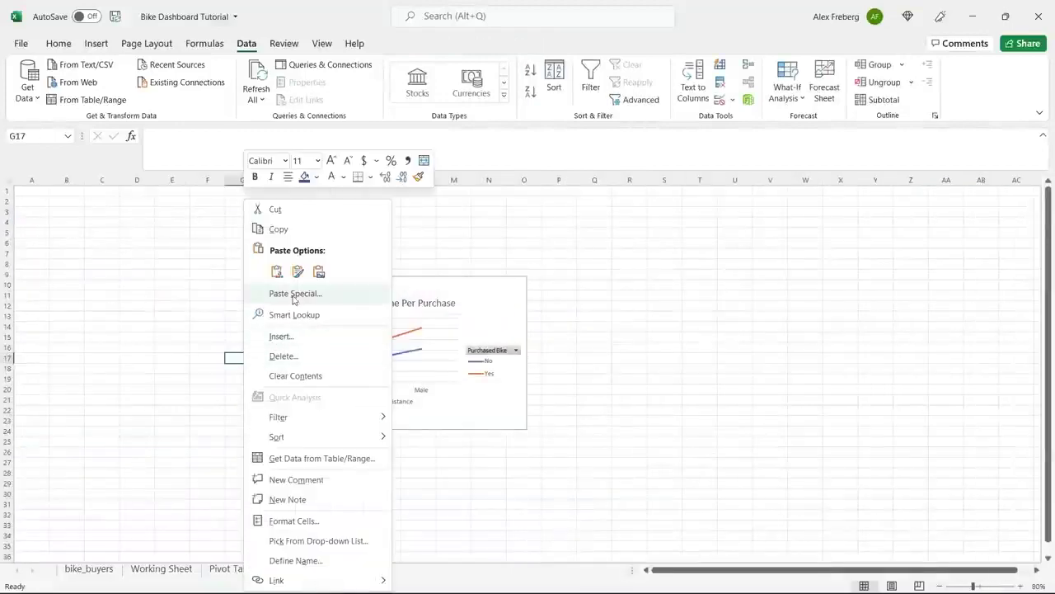
left_click(276, 272)
left_click(337, 377)
left_click_drag(337, 376, 635, 282)
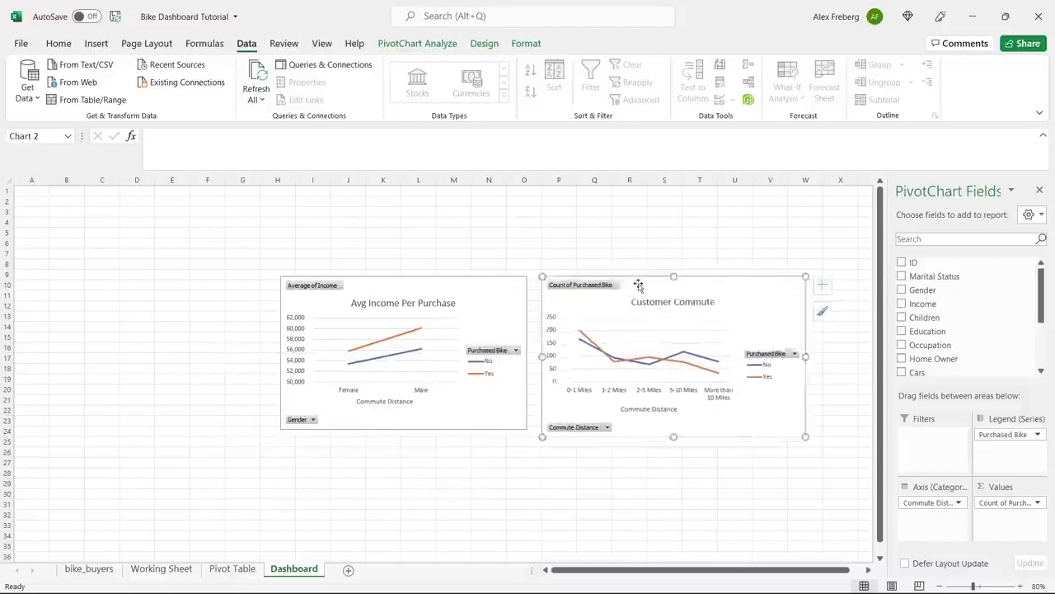
Step: Copy the Customer Age Brackets chart from the Pivot Table sheet and paste it onto the Dashboard sheet
left_click(453, 502)
left_click(233, 568)
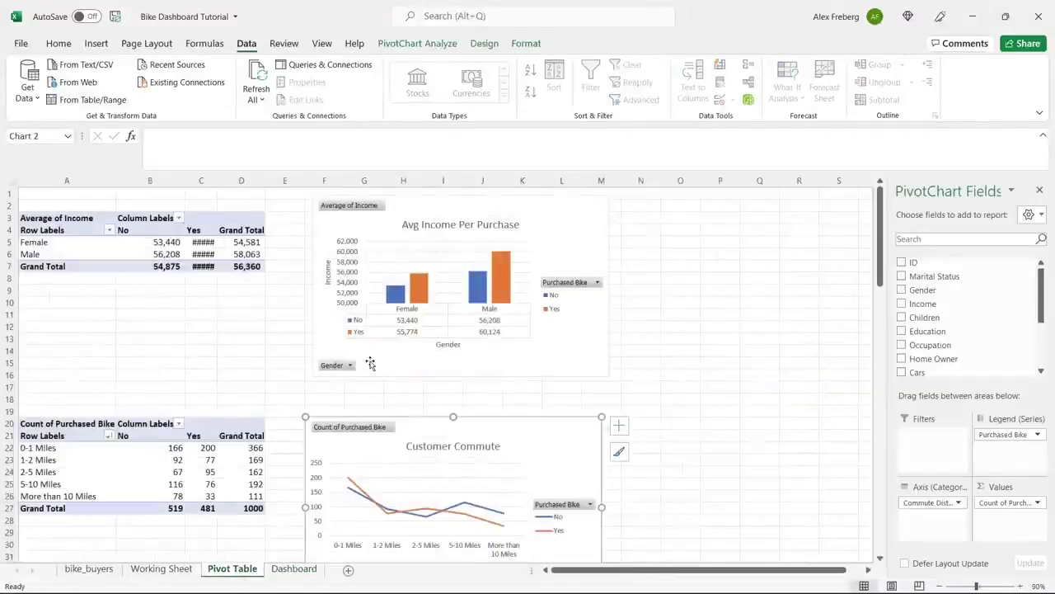
left_click(626, 414)
scroll(626, 414, "down", 12)
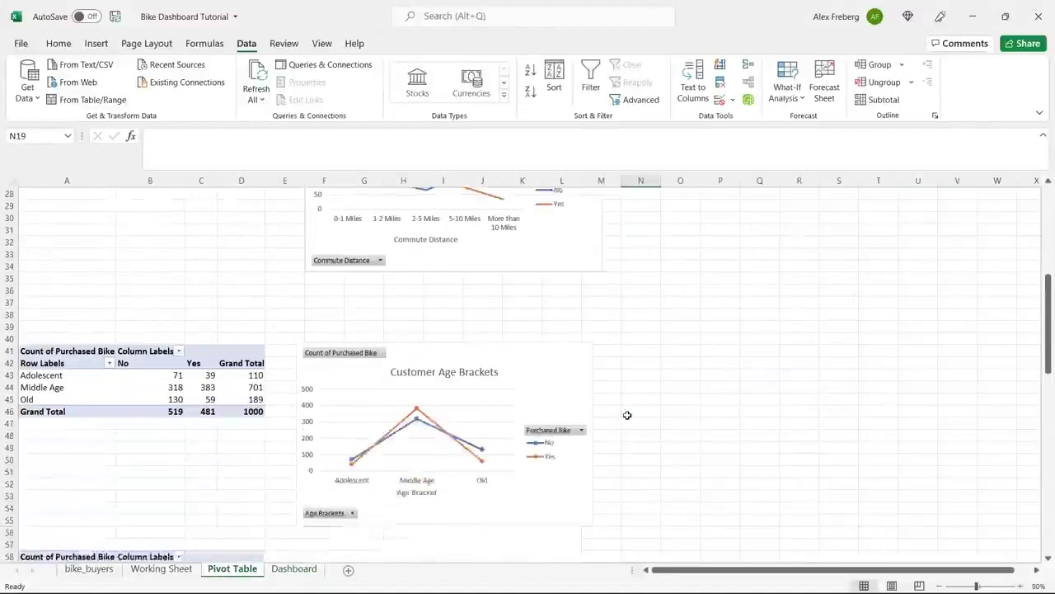
left_click(518, 244)
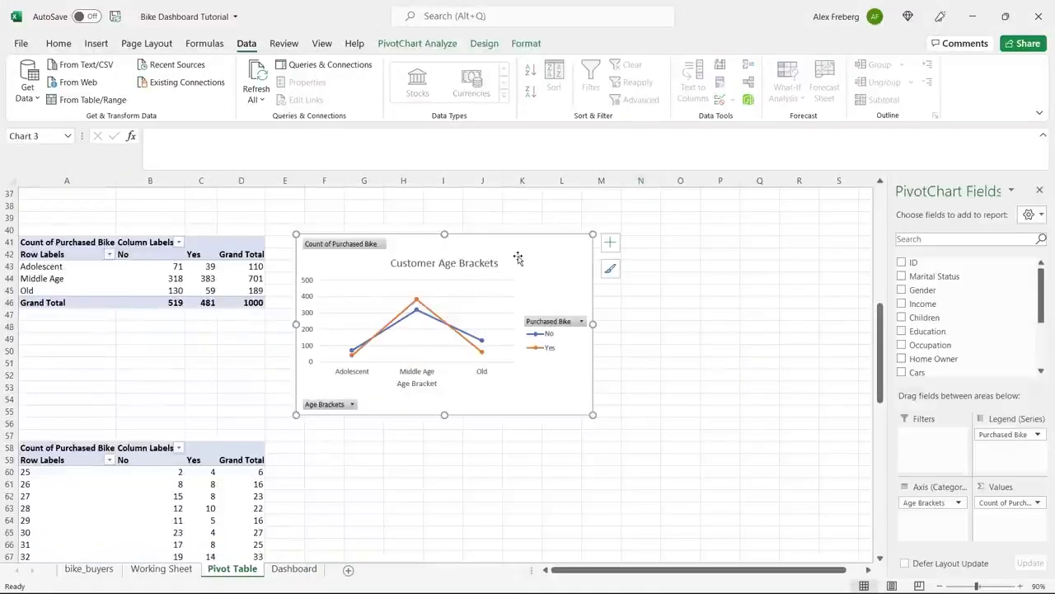
left_click(285, 569)
key("ctrl+v")
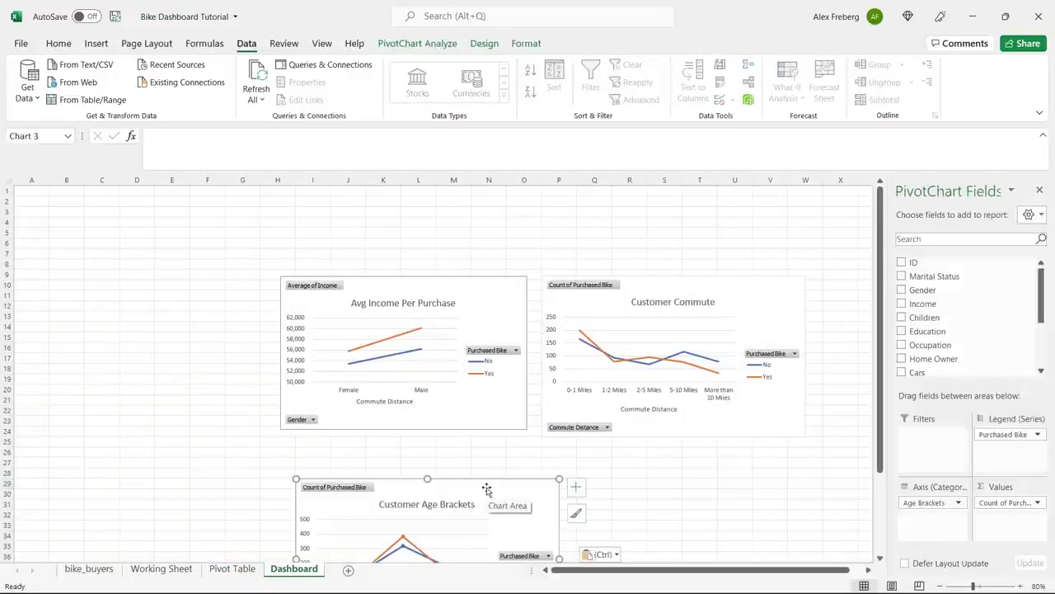
Step: Rearrange the Dashboard charts: Avg Income around G4, Customer Age Brackets from about K25, and Customer Commute around columns Q to X from row 9
left_click_drag(396, 280, 358, 224)
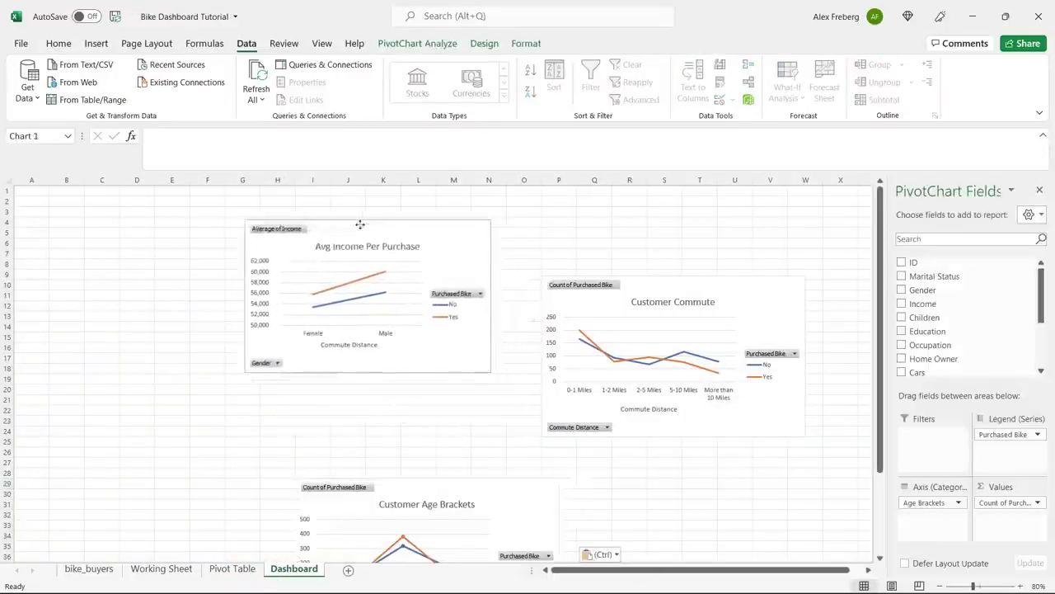
left_click_drag(454, 488, 360, 405)
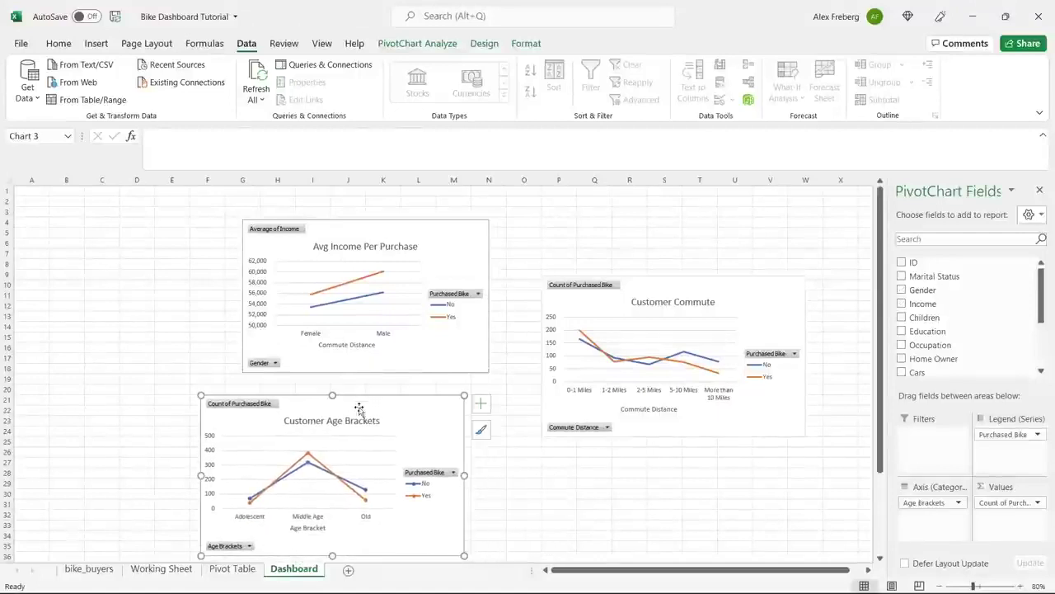
left_click_drag(682, 291, 644, 237)
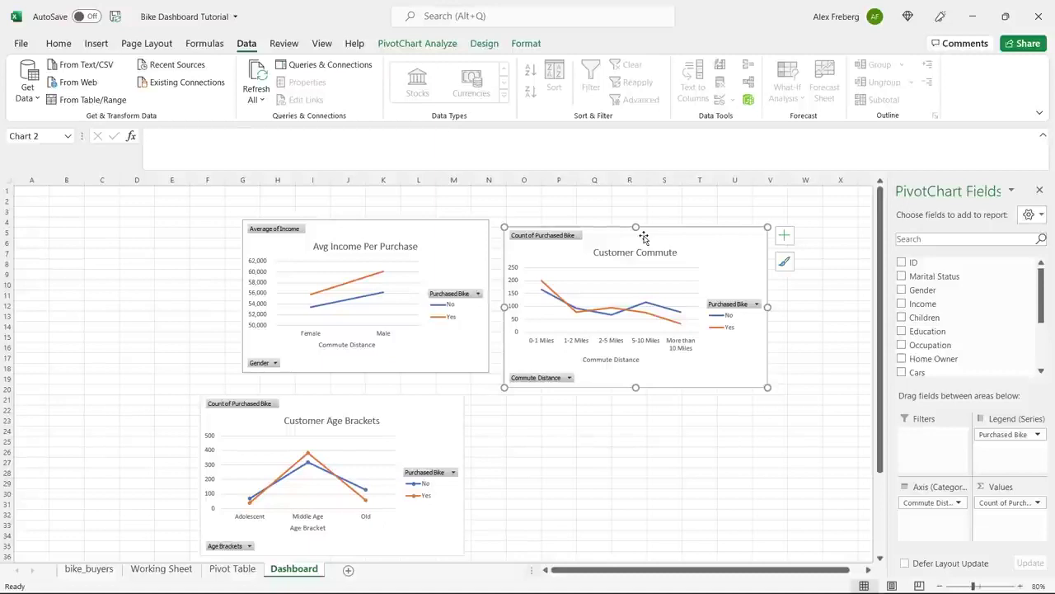
left_click_drag(426, 410, 586, 453)
left_click_drag(658, 241, 737, 288)
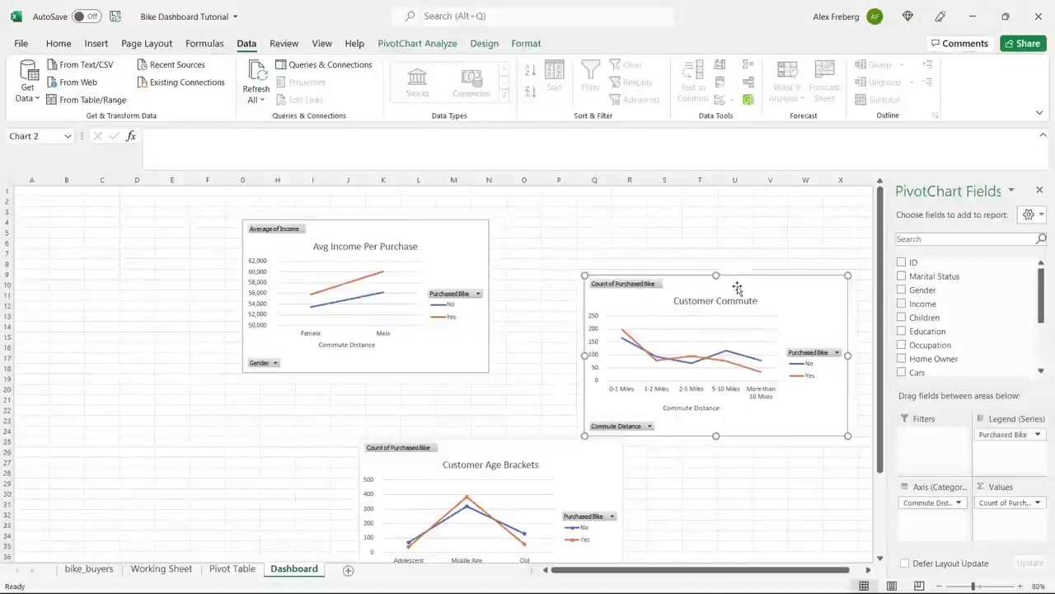
Step: Copy the column version of the Avg Income Per Purchase chart from the Pivot Table sheet and paste it at D19 on the Dashboard
left_click(443, 239)
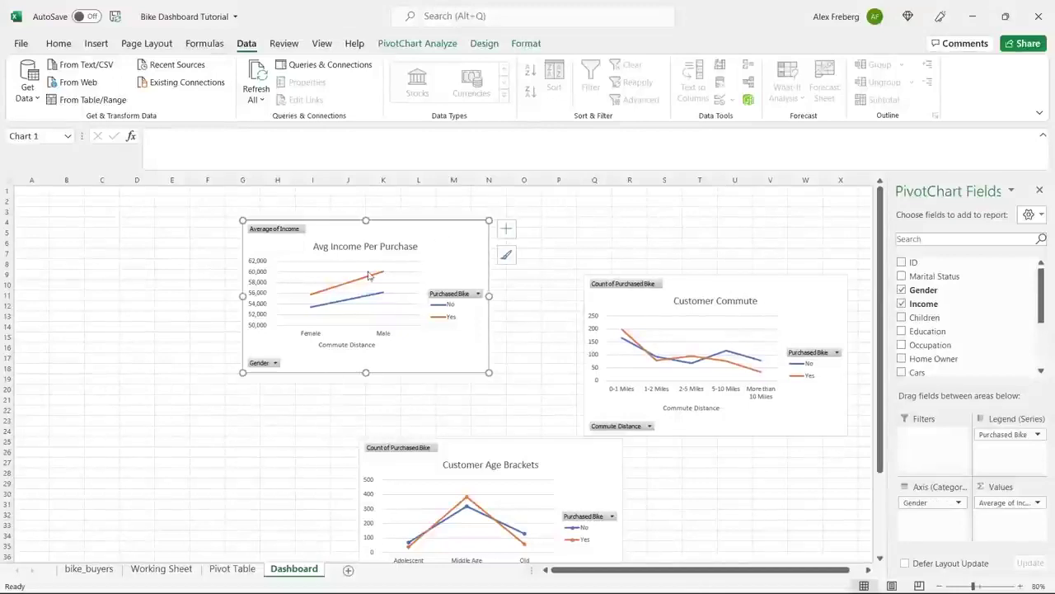
left_click(226, 570)
scroll(305, 401, "up", 10)
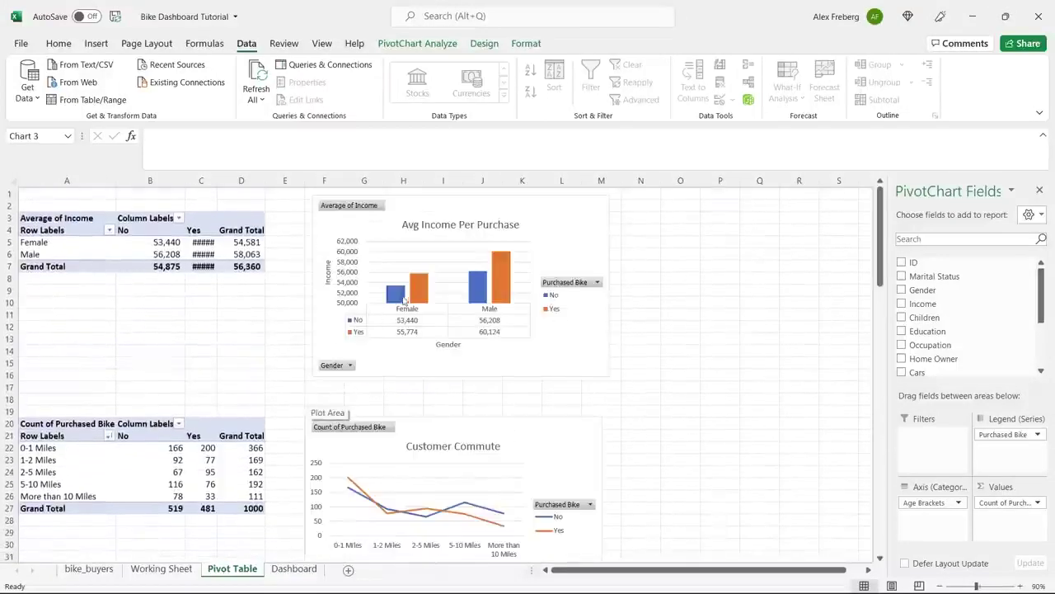
left_click(557, 203)
right_click(555, 200)
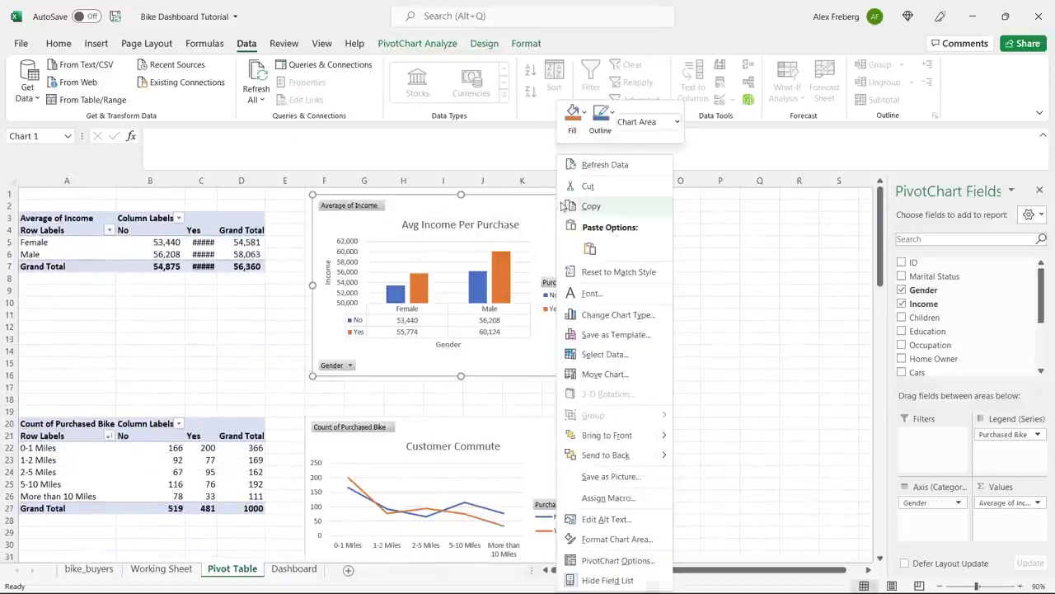
left_click(607, 206)
left_click(294, 569)
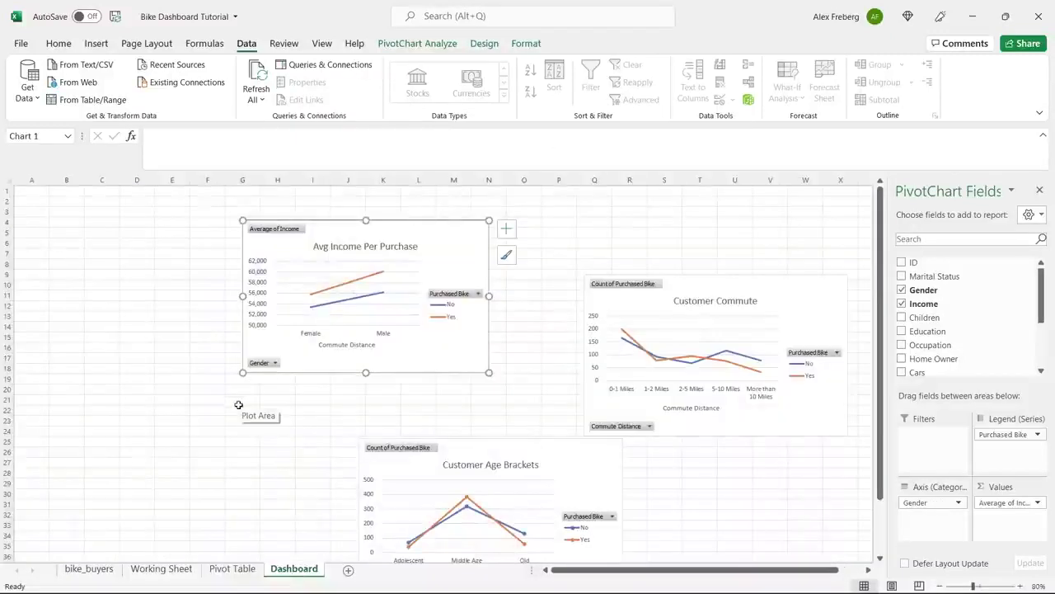
left_click(146, 381)
right_click(146, 380)
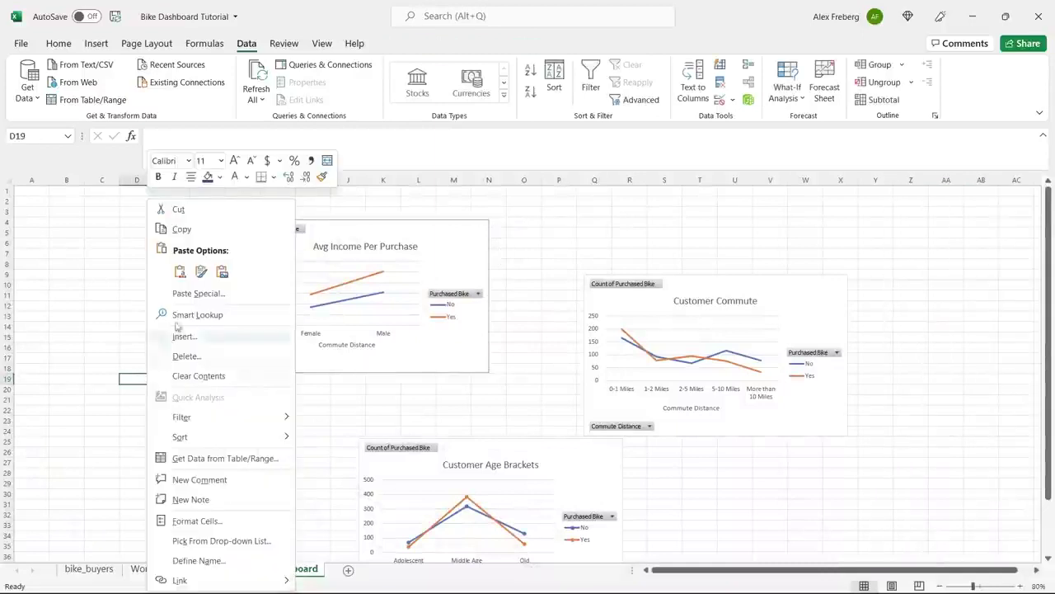
left_click(182, 274)
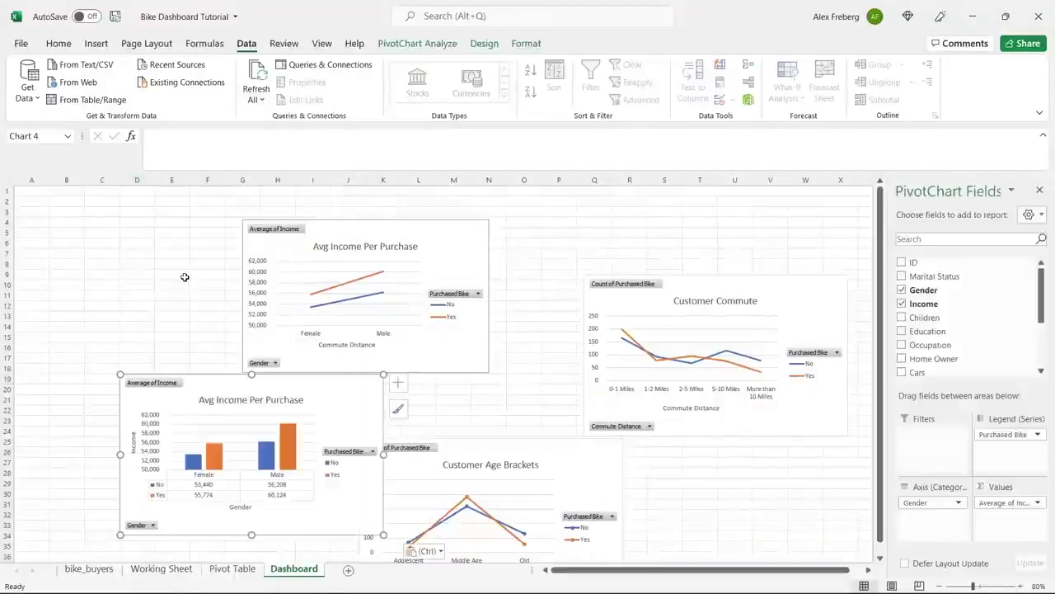
Step: Delete the line version of Avg Income Per Purchase and move the column version beside Customer Commute, around columns I to P, rows 8 to 23
left_click(332, 240)
left_click(337, 228)
key("Delete")
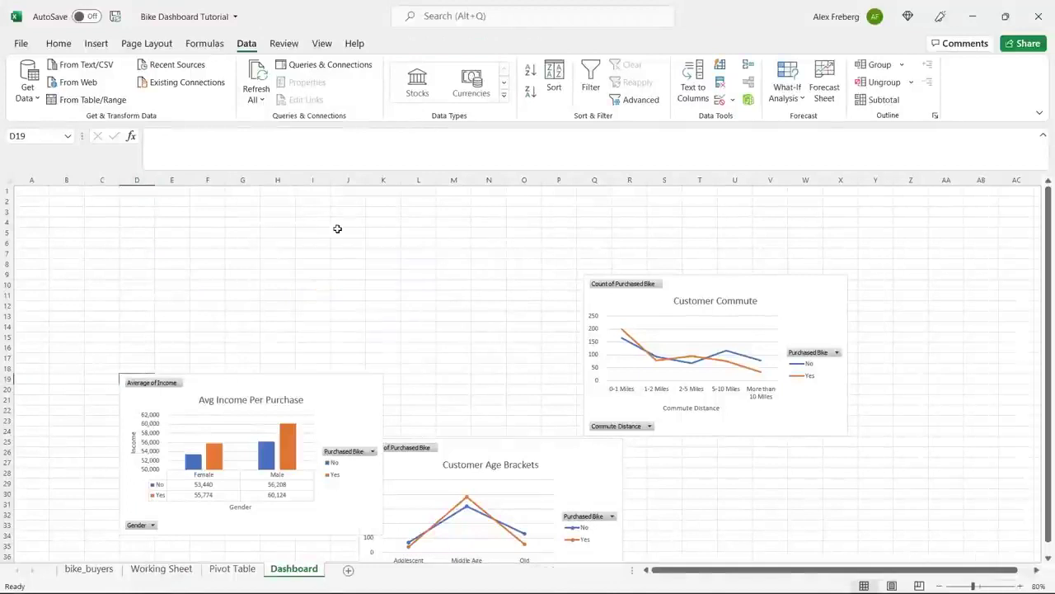
left_click_drag(314, 391, 505, 285)
mouse_move(499, 270)
left_mouse_down()
mouse_move(478, 264)
mouse_move(491, 285)
left_mouse_up()
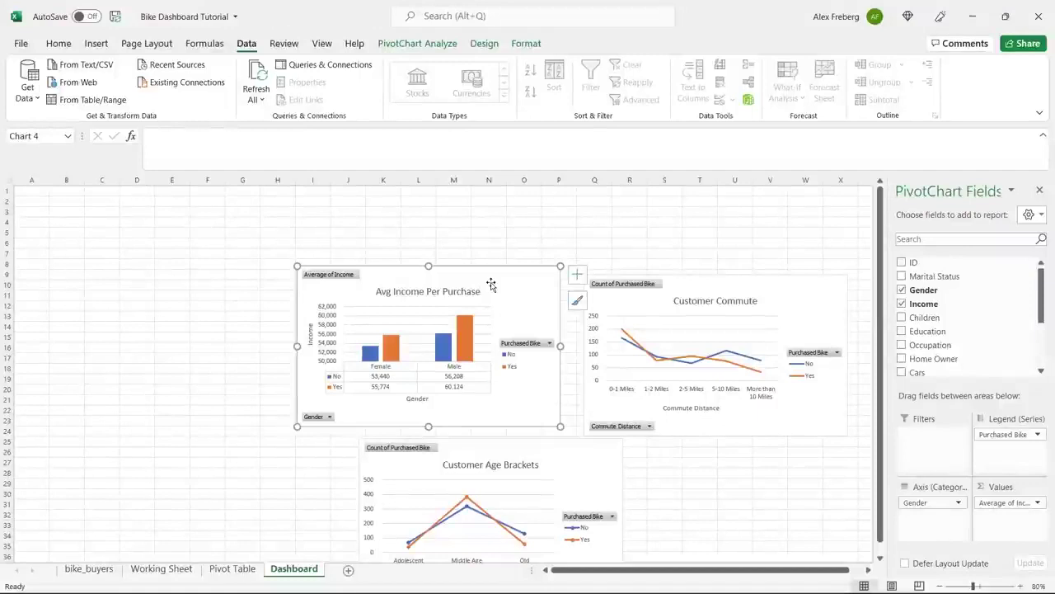
Step: Hide the gridlines on the Dashboard sheet
left_click(219, 307)
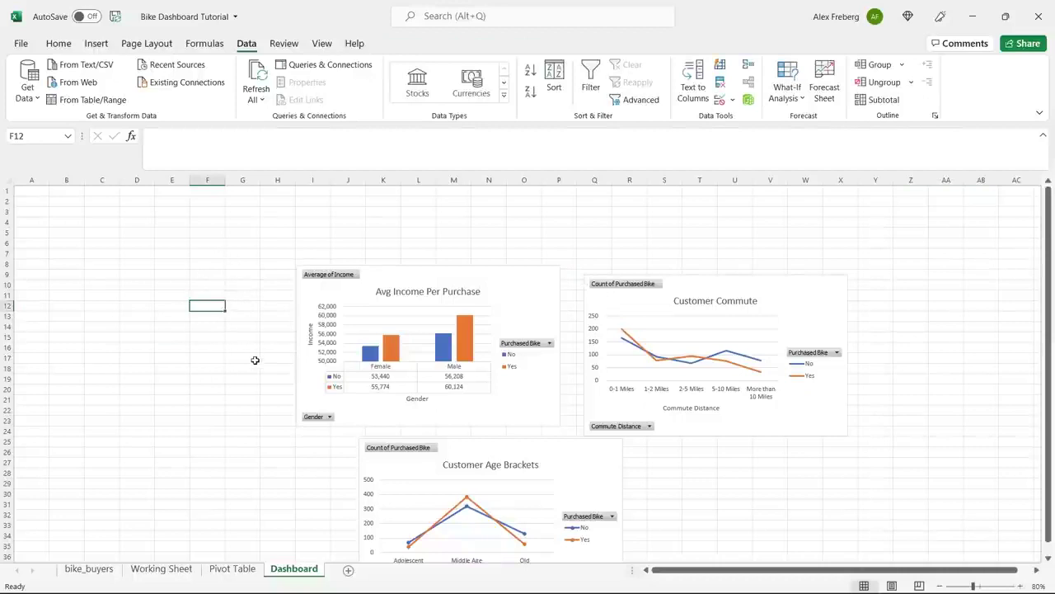
left_click(10, 179)
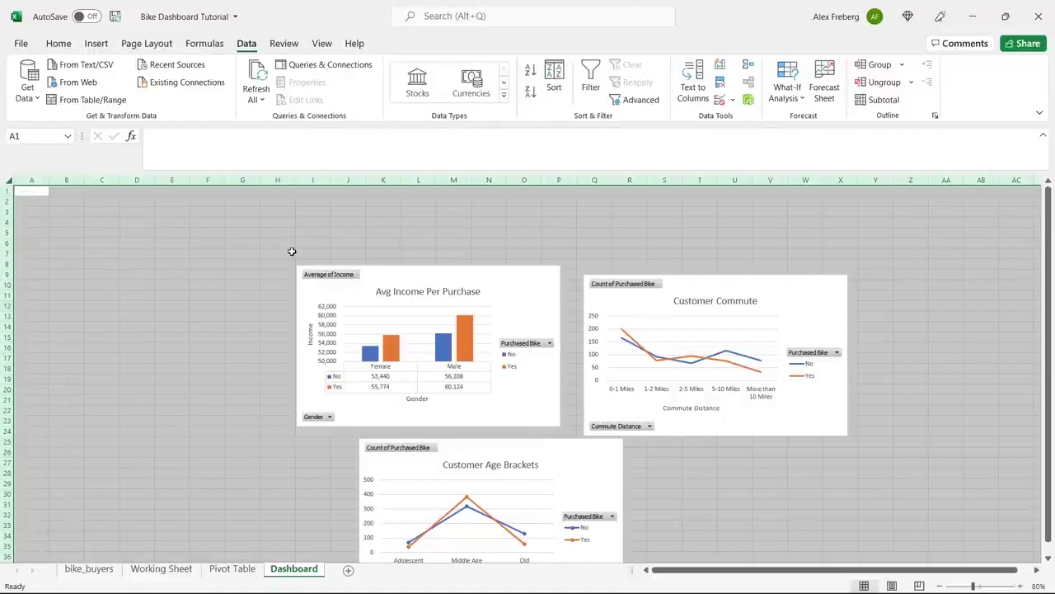
left_click(321, 43)
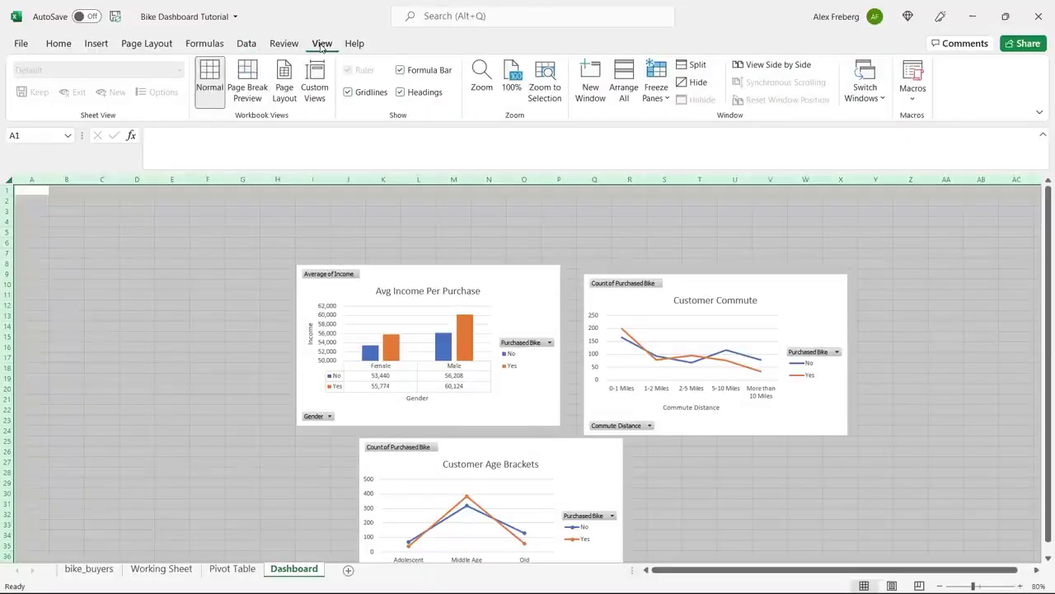
left_click(347, 92)
left_click(328, 222)
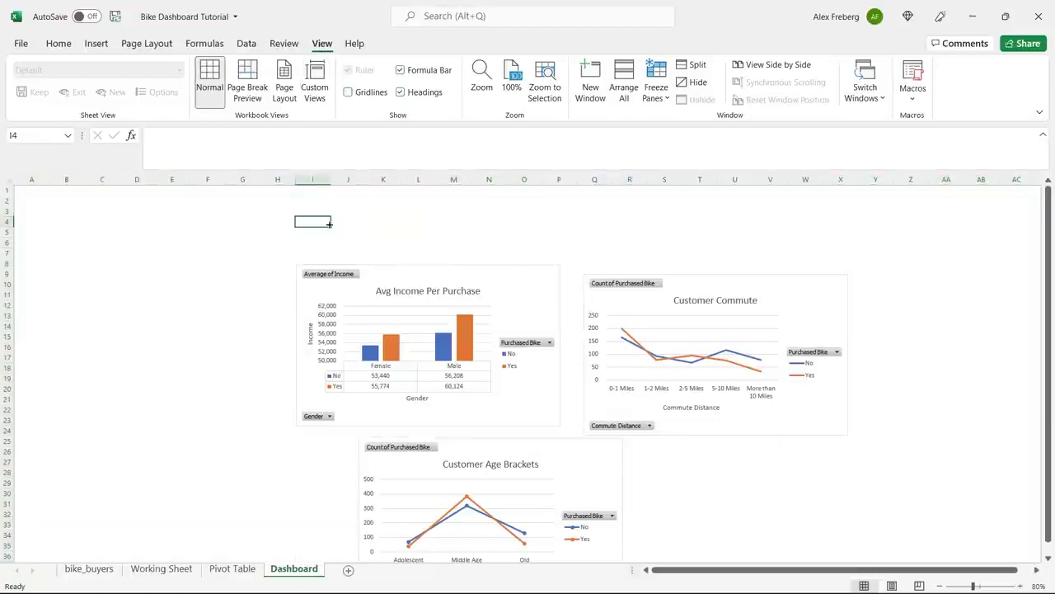
Step: Fill the range A1:O6 on the Dashboard with the standard blue color as a title banner
left_click_drag(26, 191, 525, 238)
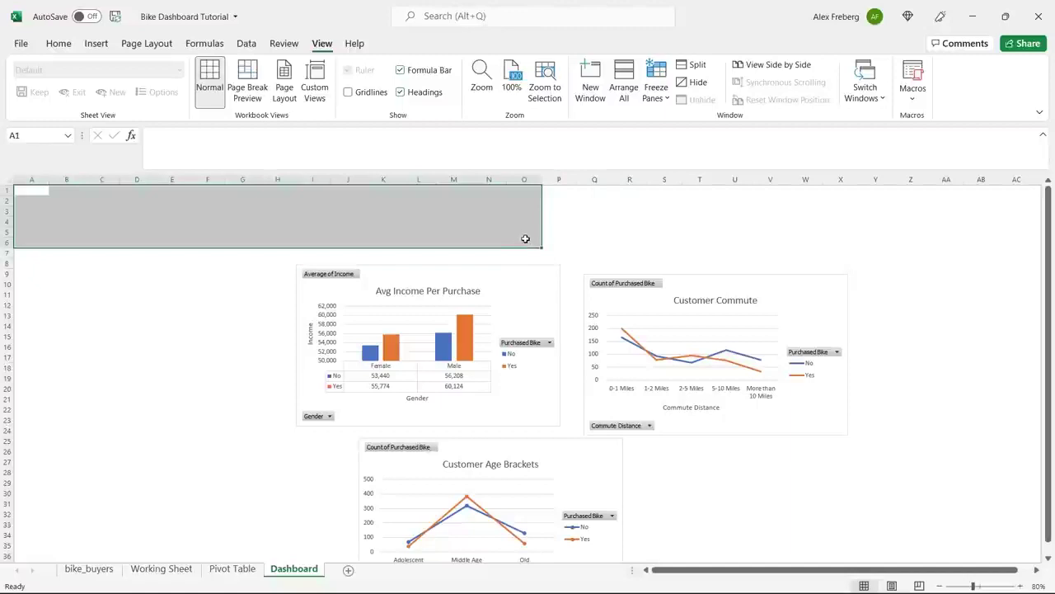
left_click(56, 43)
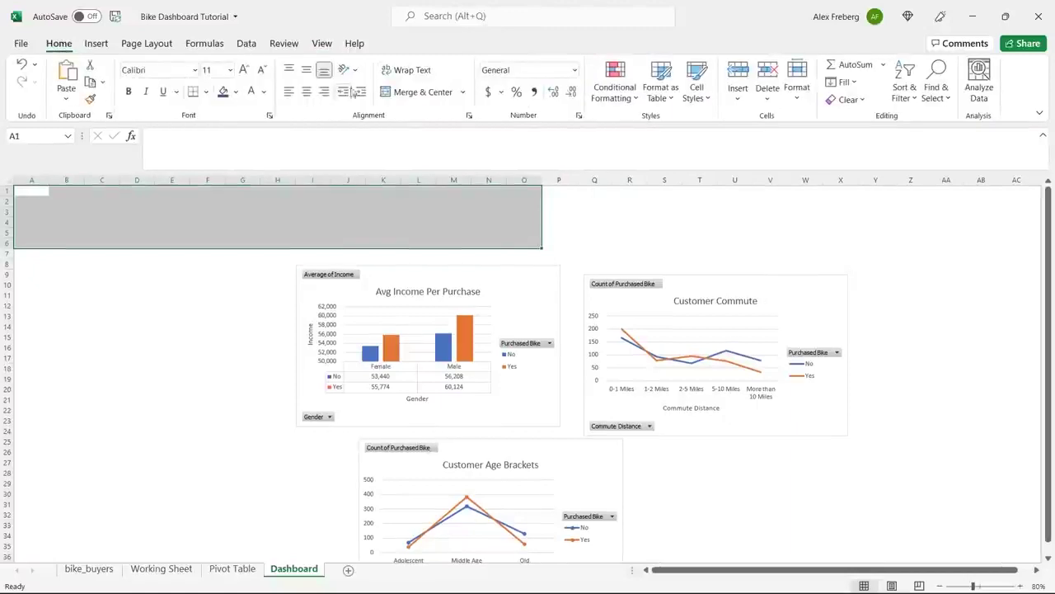
left_click(236, 92)
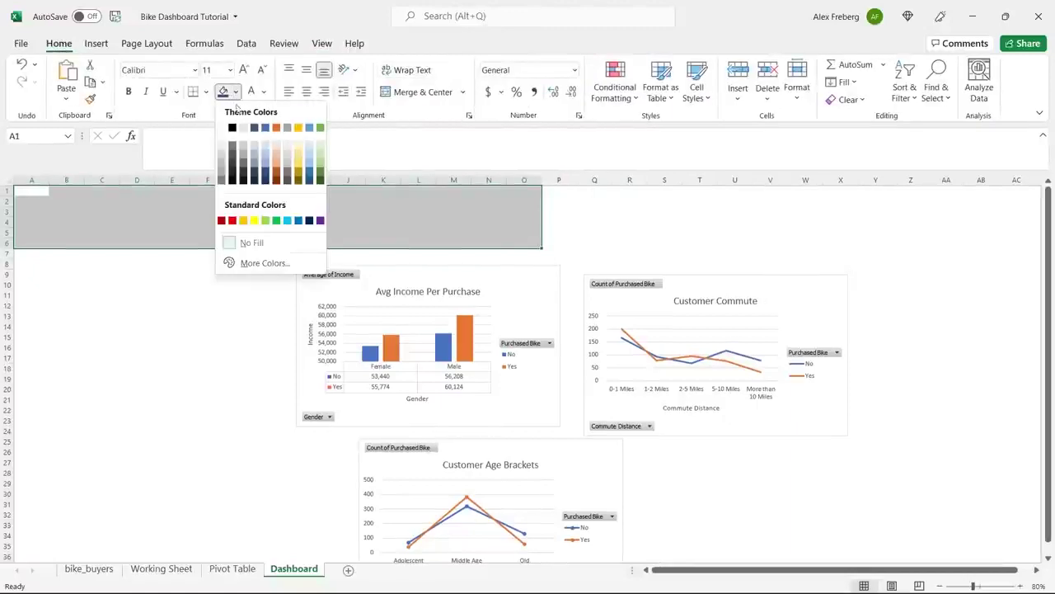
left_click(299, 221)
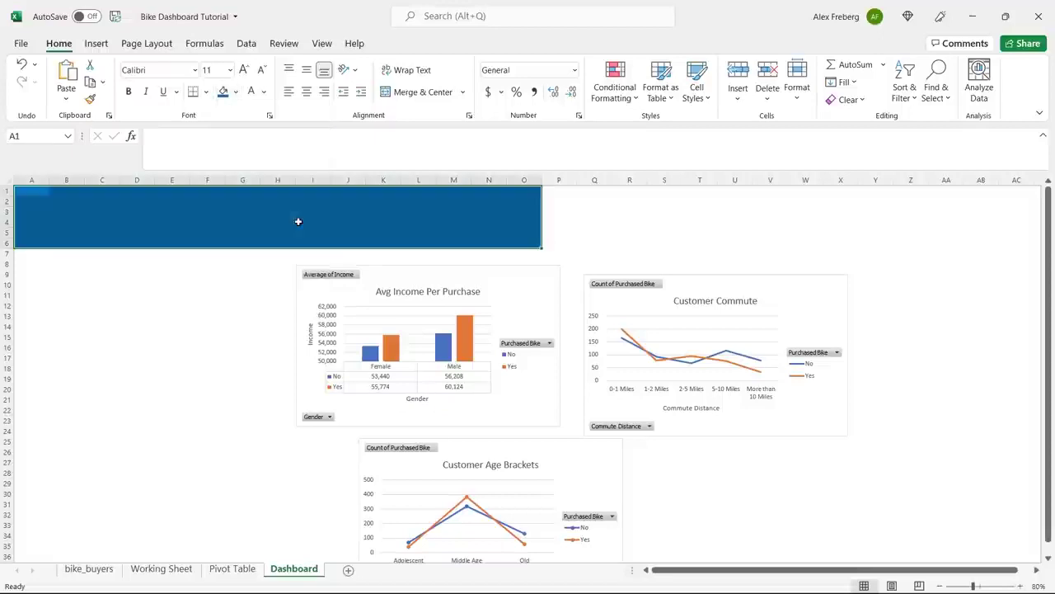
left_click(259, 216)
Step: Merge and center the blue range A1:O6 and enter the title "Bike Sales Dashboard" in it
left_click_drag(28, 191, 518, 243)
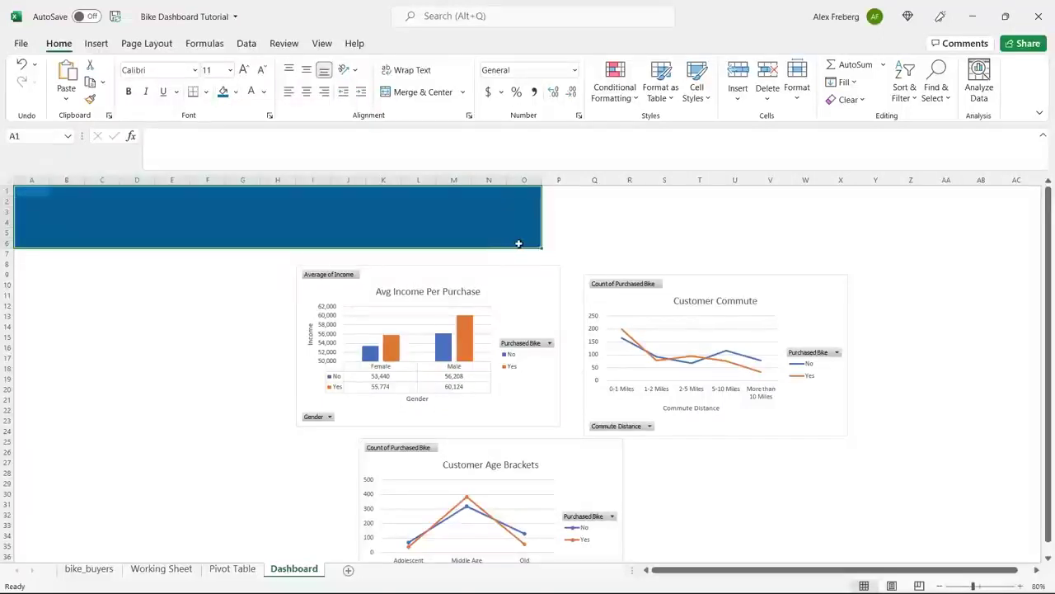
left_click(400, 92)
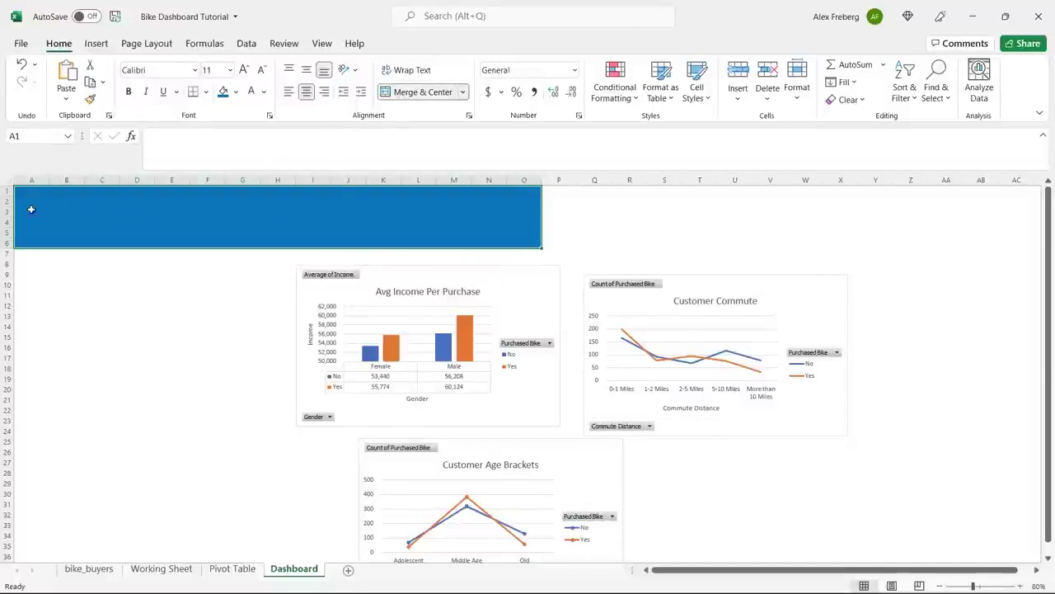
double_click(258, 211)
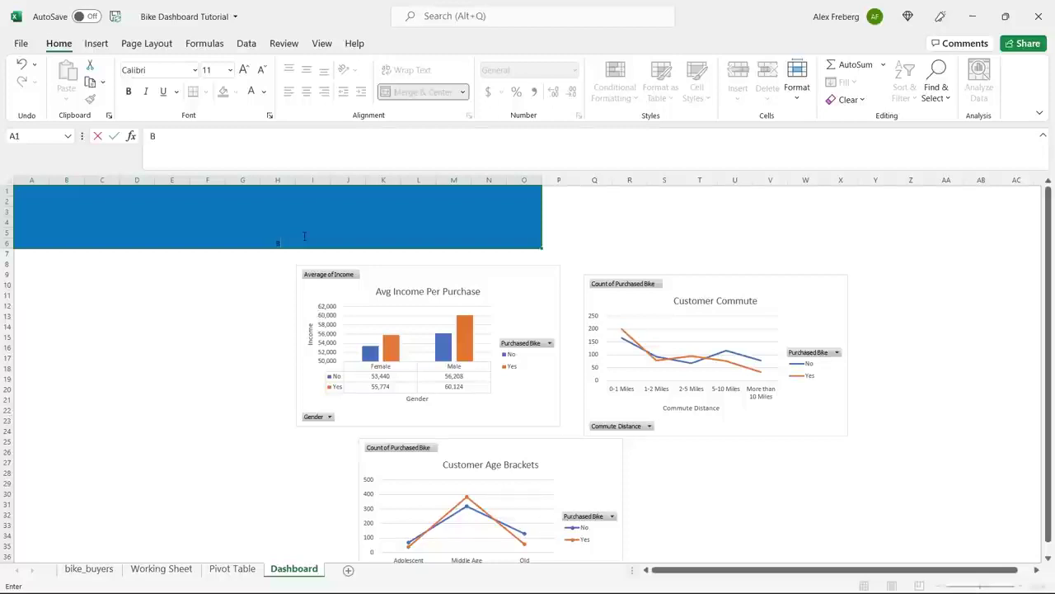
type("Bike Sales")
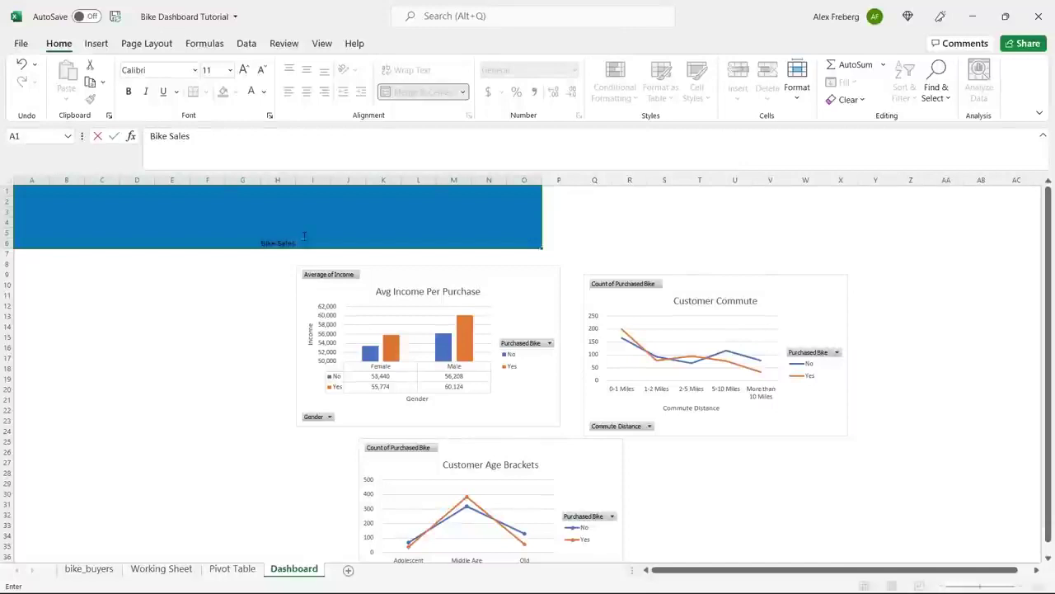
type(" Dashboard")
key("ctrl+Return")
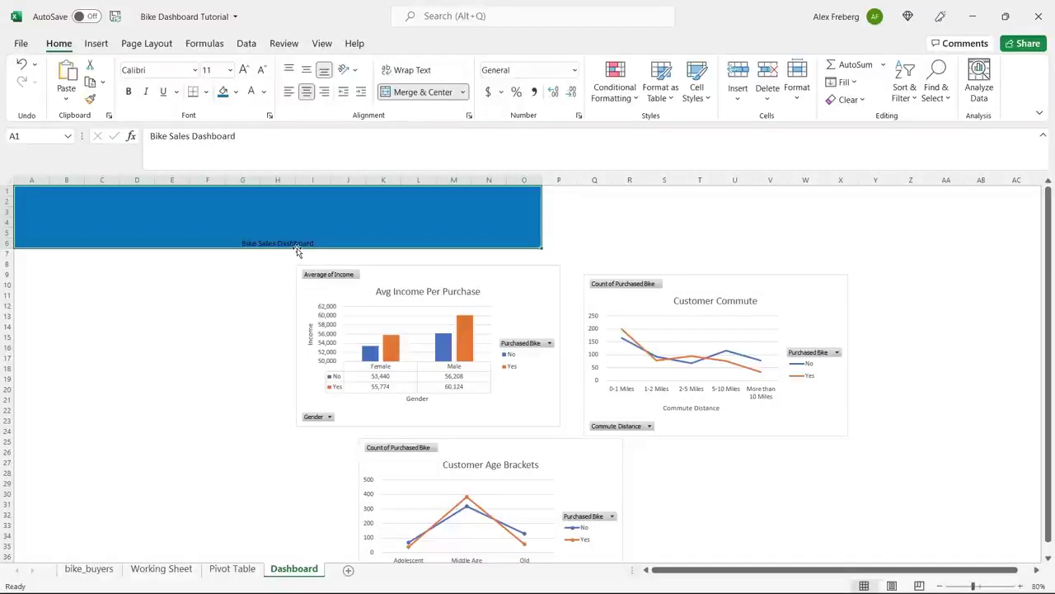
Step: Format the banner title "Bike Sales Dashboard" as white, 48-point, bold text
double_click(301, 242)
triple_click(303, 243)
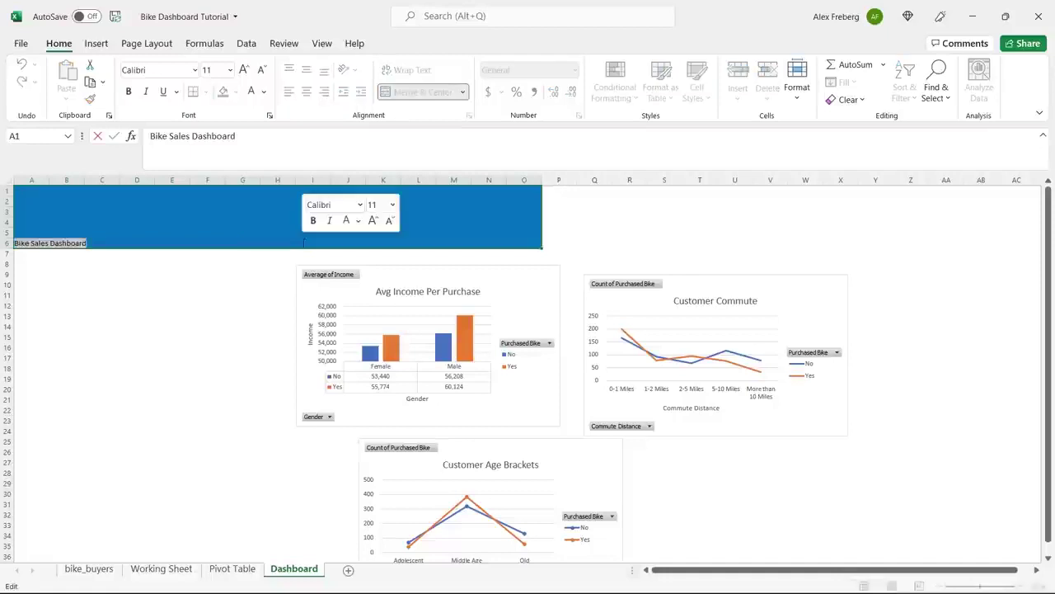
left_click(261, 93)
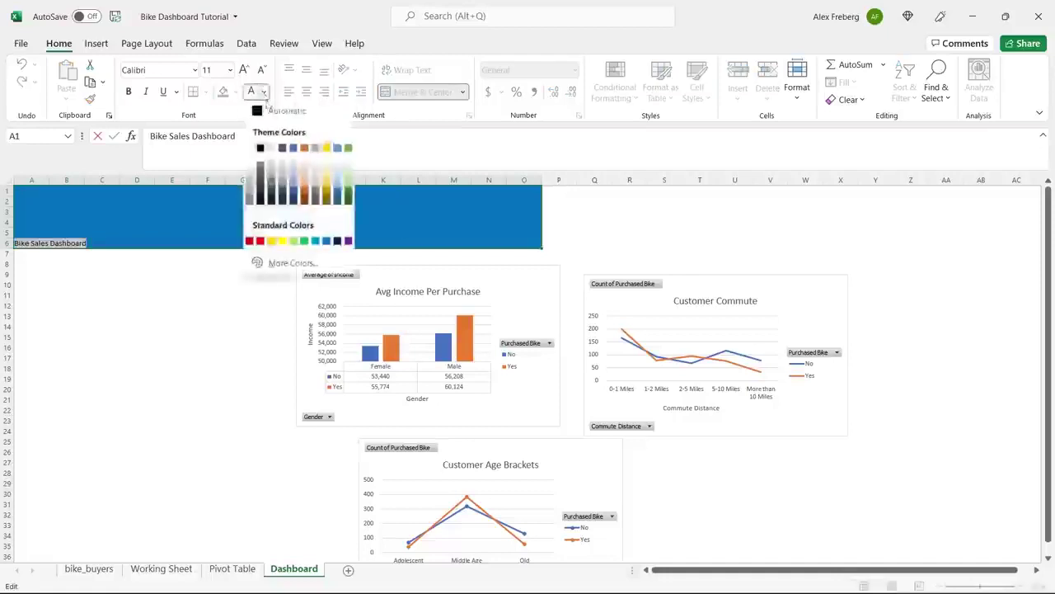
left_click(257, 147)
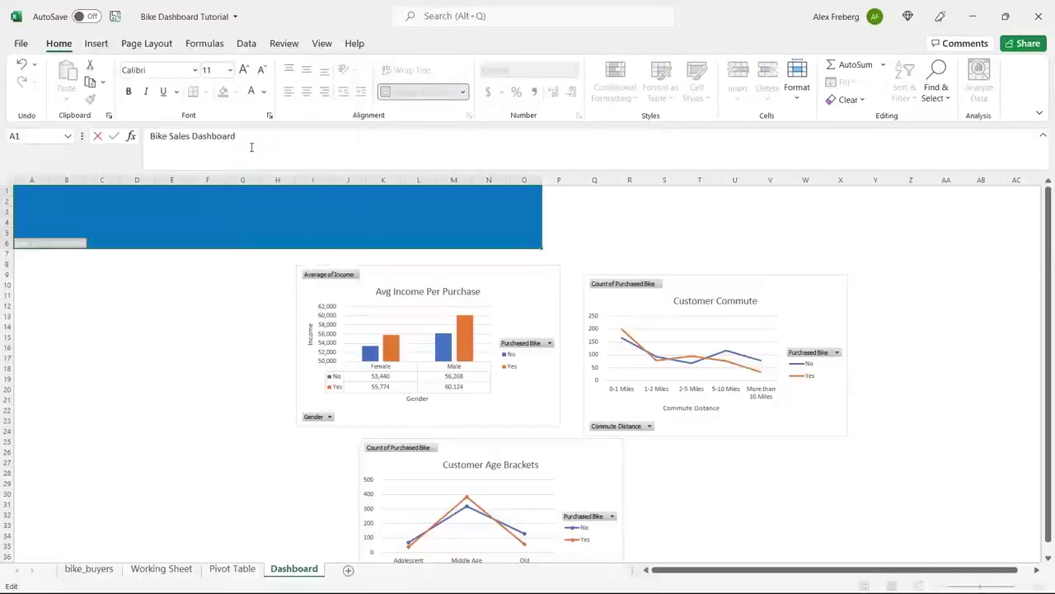
left_click(230, 71)
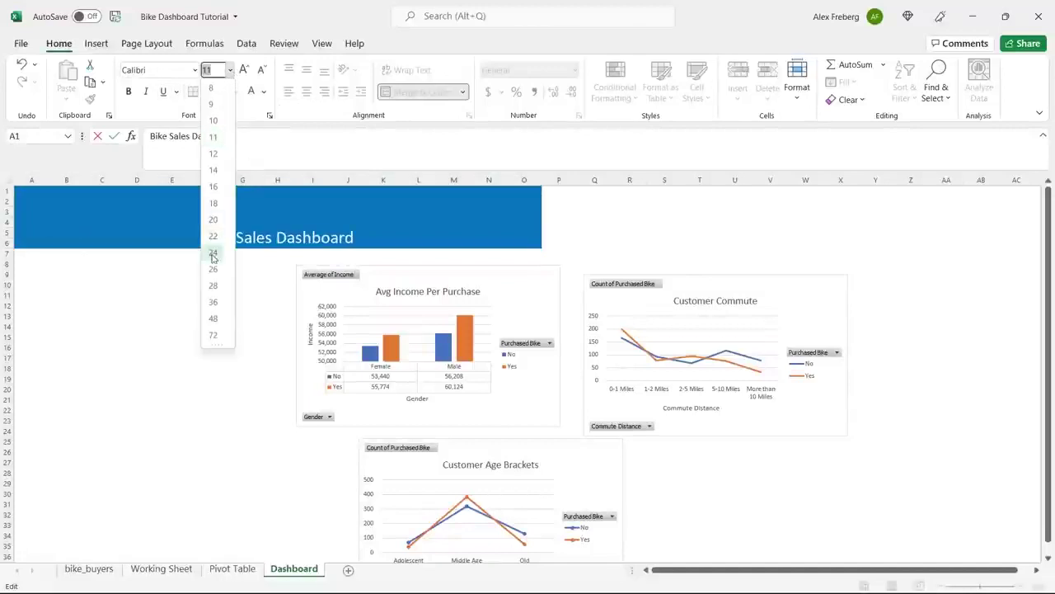
left_click(213, 318)
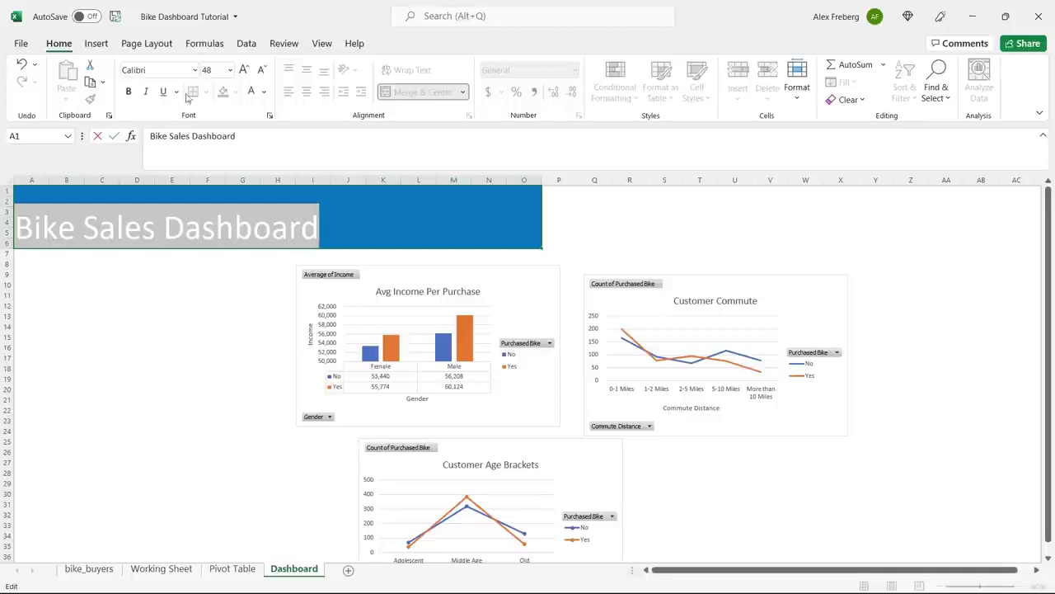
left_click(128, 91)
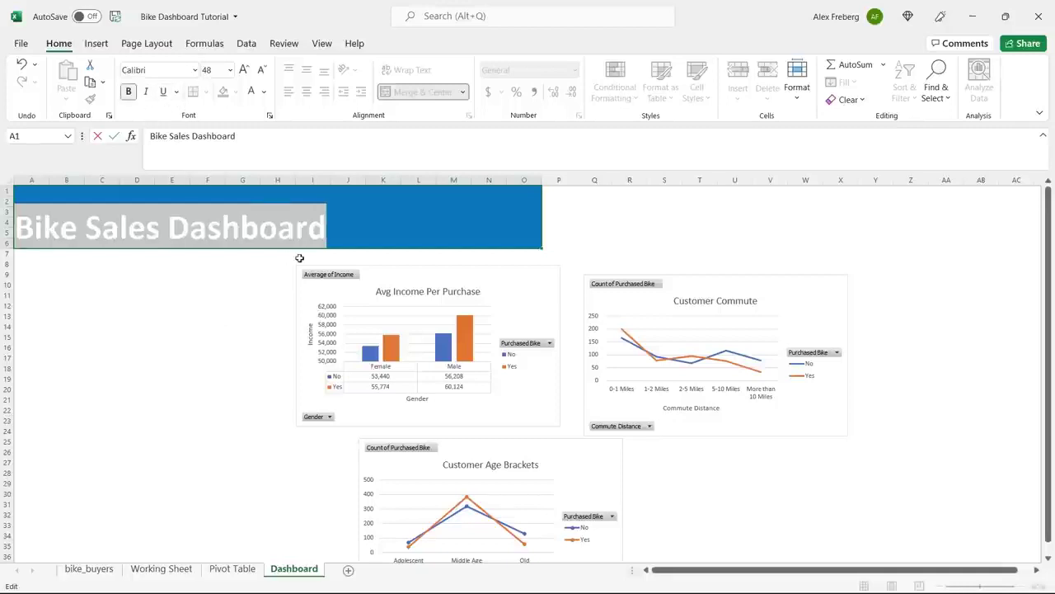
Step: Center the "Bike Sales Dashboard" title vertically within the blue banner
left_click(299, 258)
double_click(16, 228)
left_click_drag(16, 228, 327, 228)
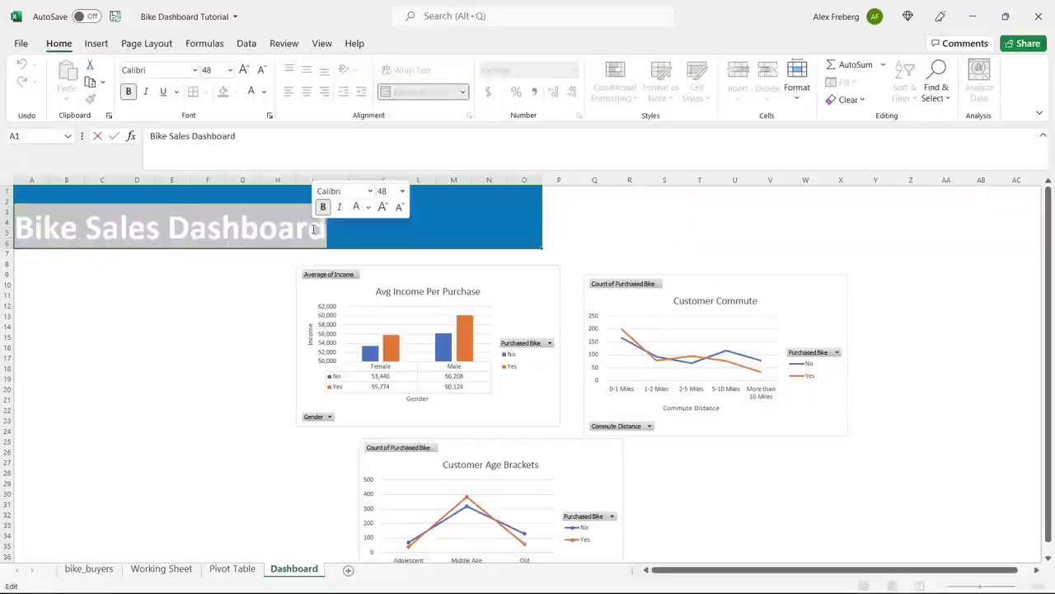
left_click(297, 231)
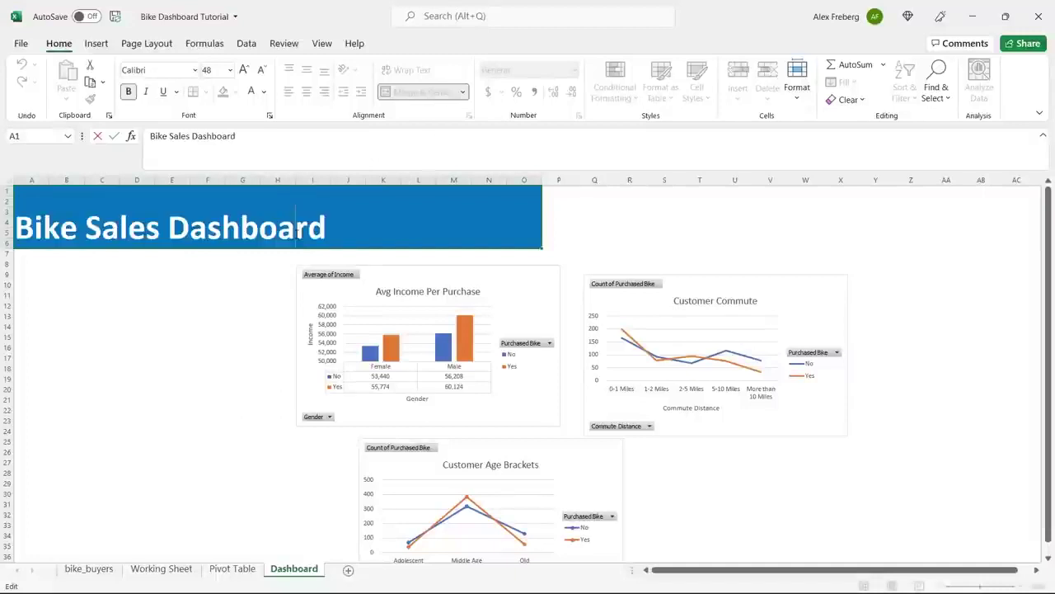
left_click(250, 308)
left_click(289, 232)
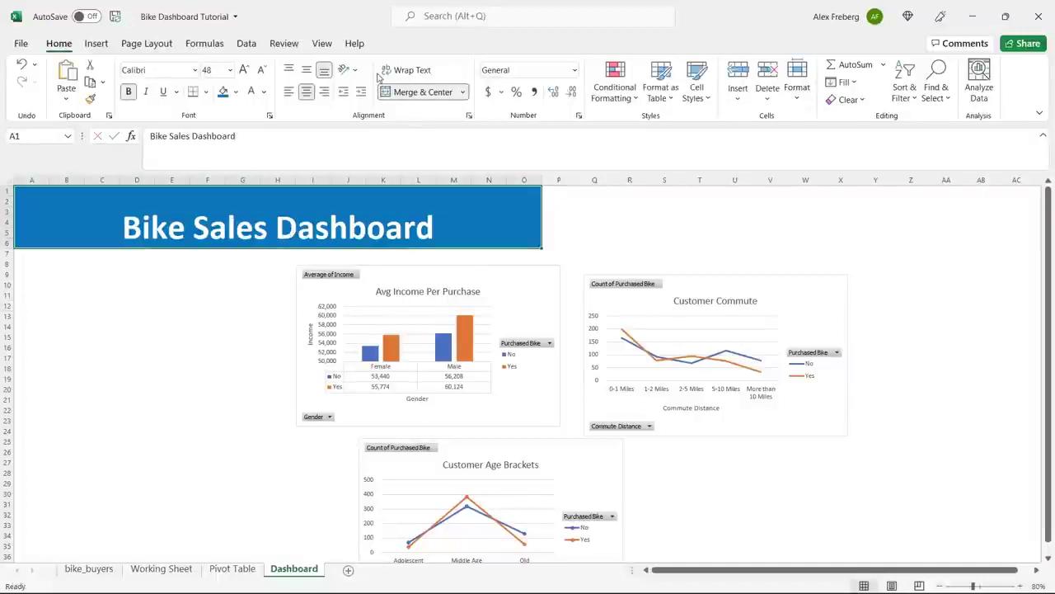
left_click(306, 70)
left_click(186, 316)
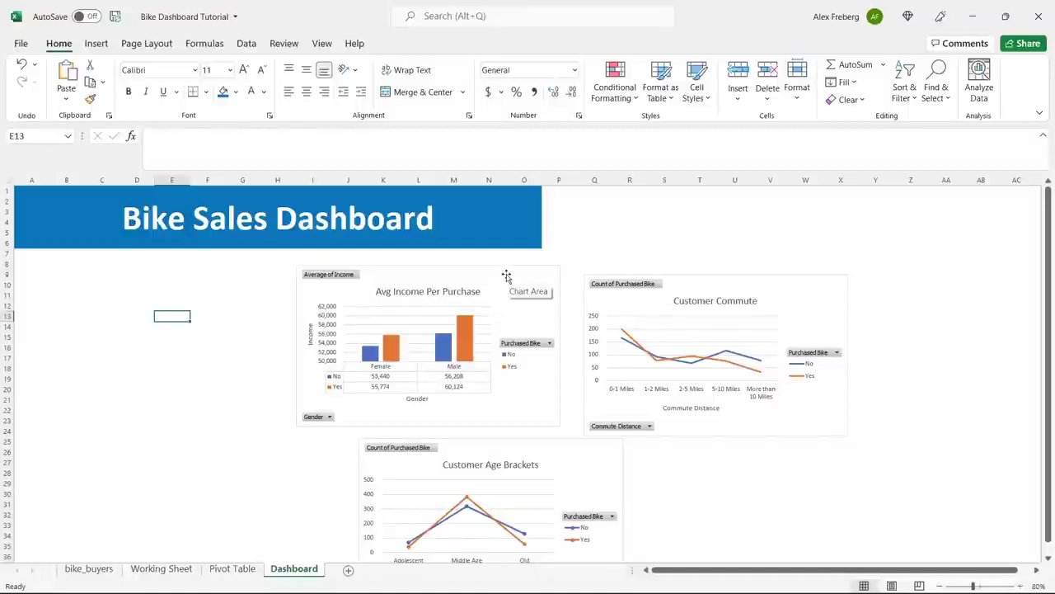
Step: Move the Avg Income Per Purchase chart directly under the banner and shrink it to about columns D to I, rows 7 to 20
left_click_drag(506, 276, 323, 259)
left_click_drag(377, 411, 337, 387)
Step: Place Customer Commute below Avg Income Per Purchase from about row 26, and Customer Age Brackets beside the income chart from about column J
left_click(720, 283)
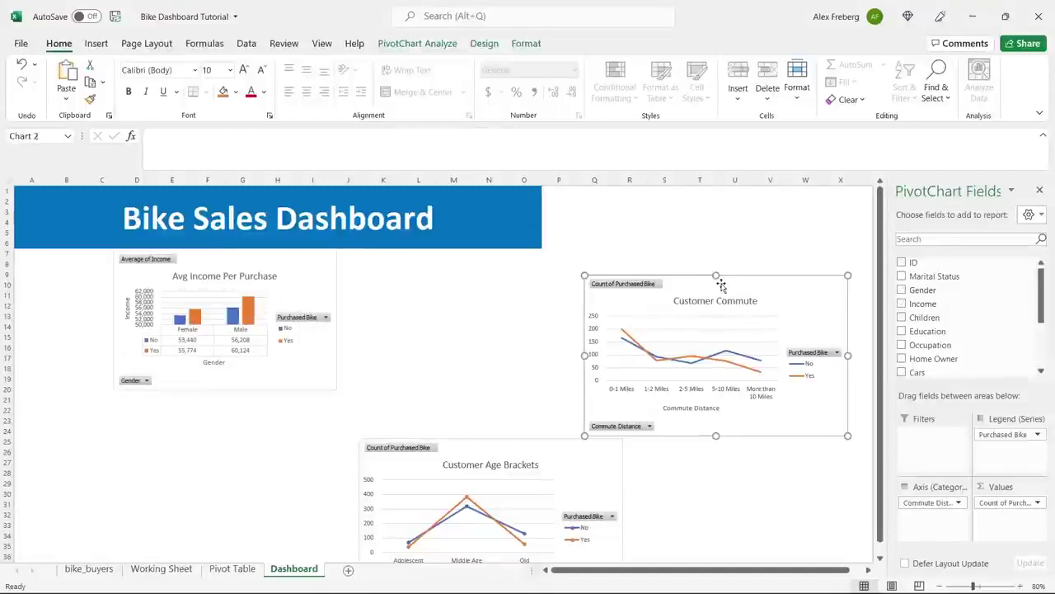
left_click_drag(760, 290, 600, 282)
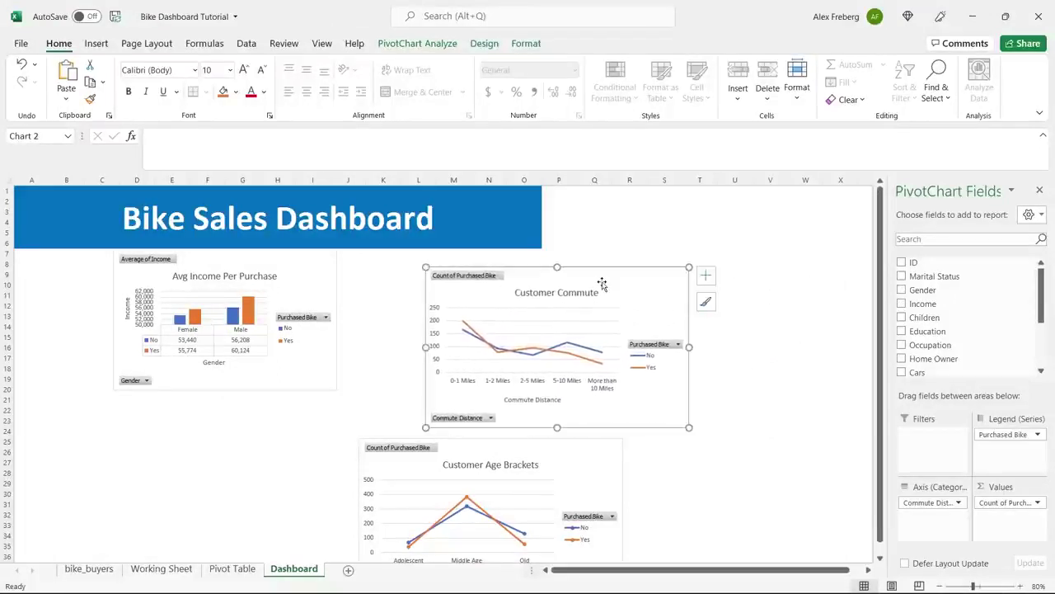
left_click_drag(538, 460, 191, 460)
left_click_drag(610, 265, 470, 258)
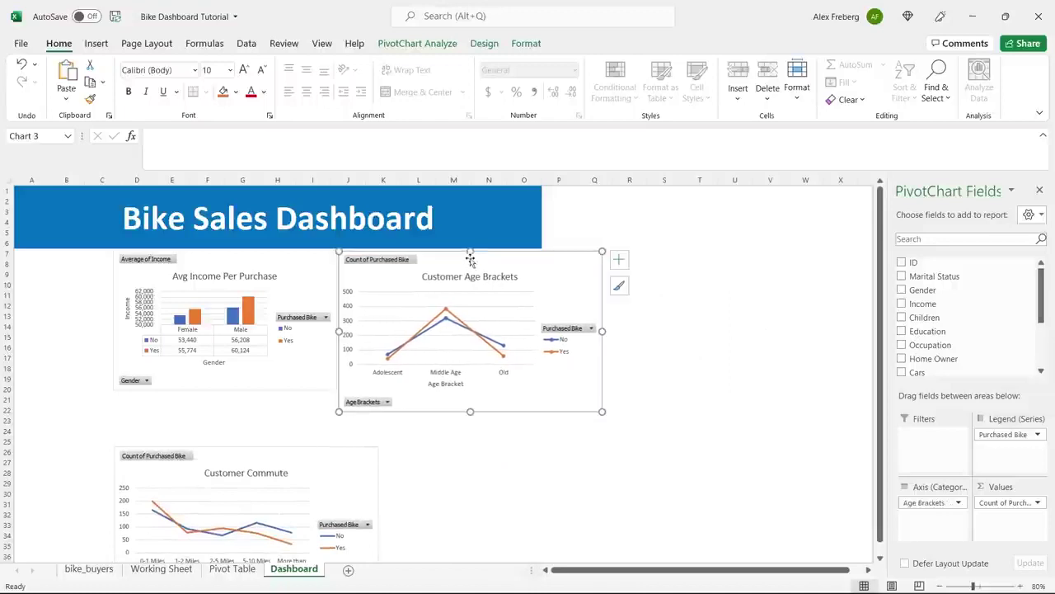
Step: Shrink the Customer Age Brackets chart to end at the banner's edge in column O and match the income chart's bottom at row 20
left_click(1019, 586)
left_click(1019, 586)
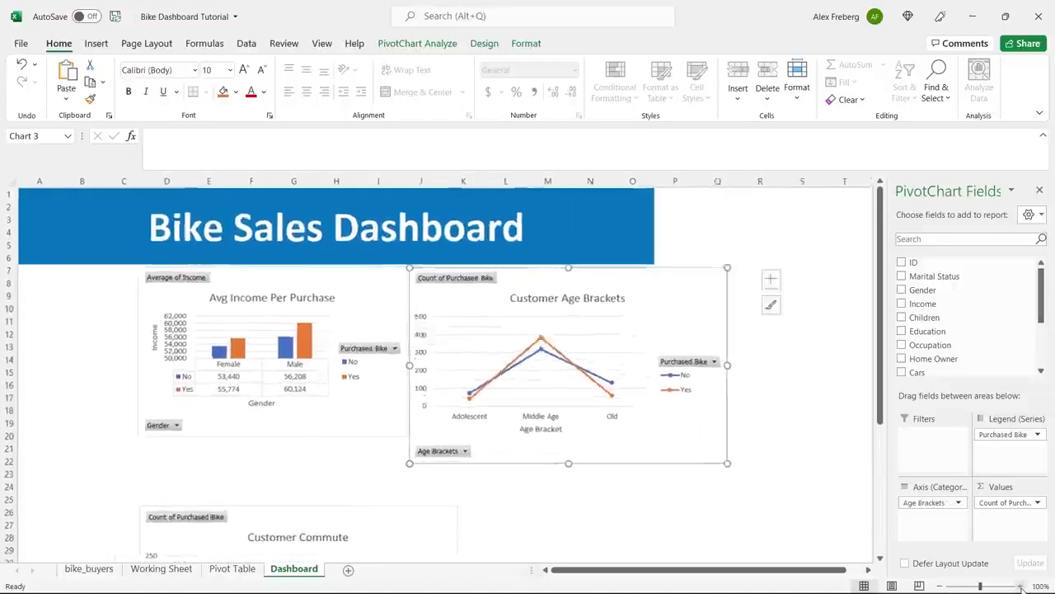
left_click_drag(753, 473, 664, 446)
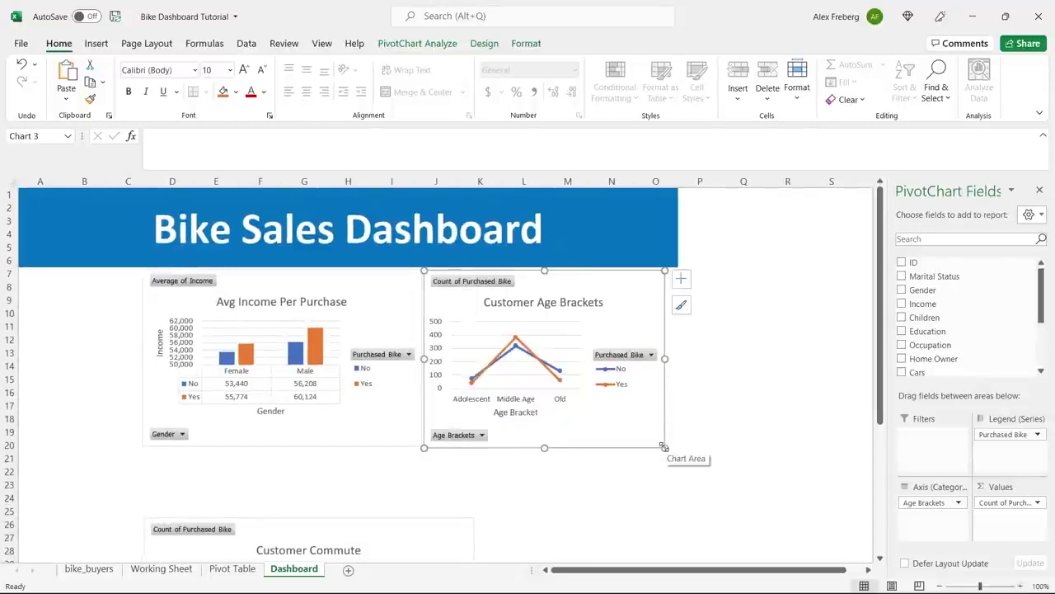
left_click_drag(665, 359, 678, 359)
left_click(776, 354)
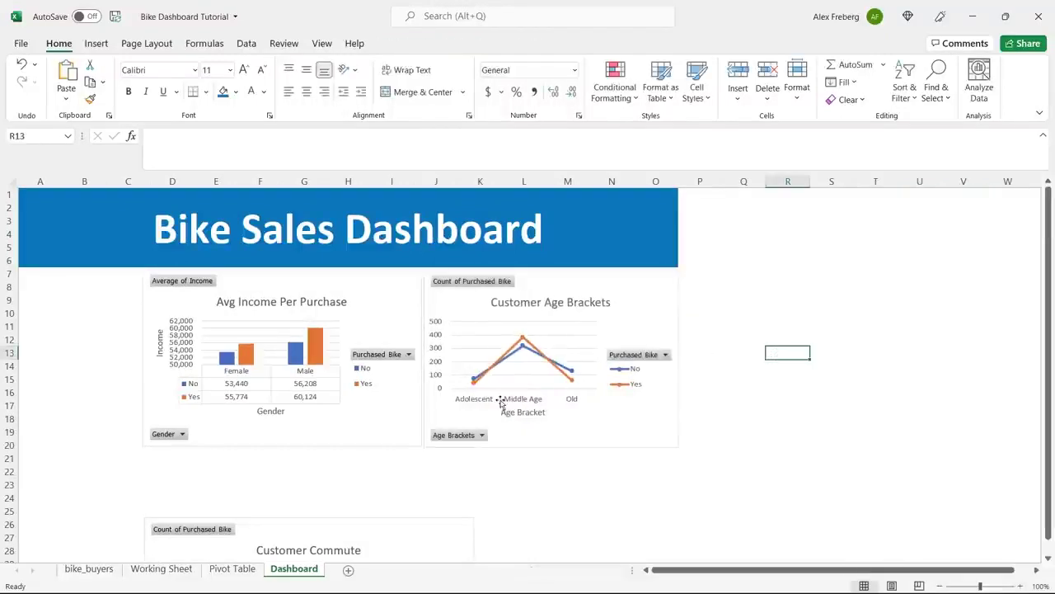
left_click(545, 426)
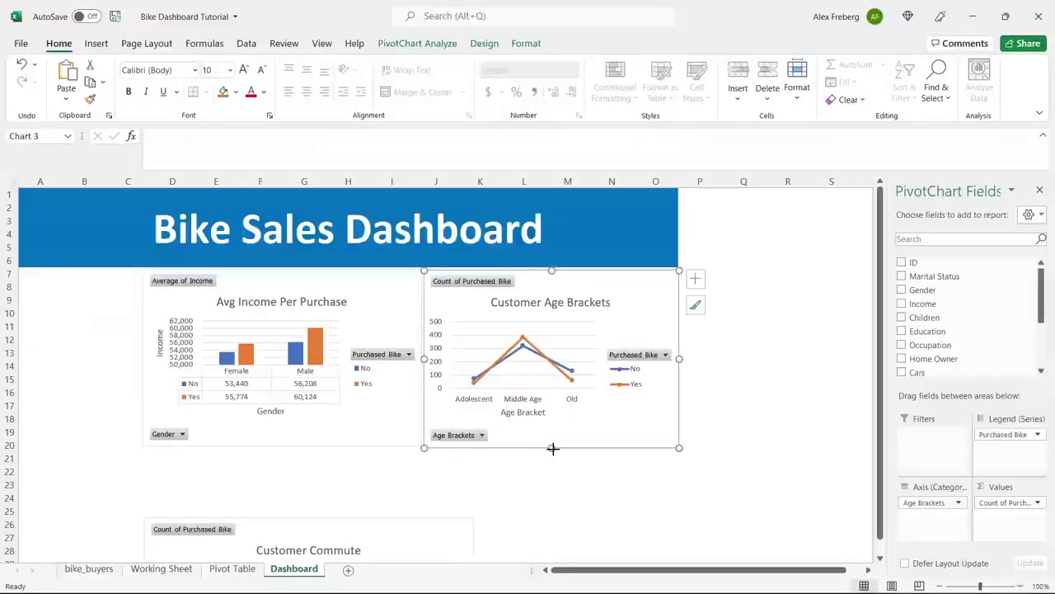
left_click_drag(553, 448, 552, 445)
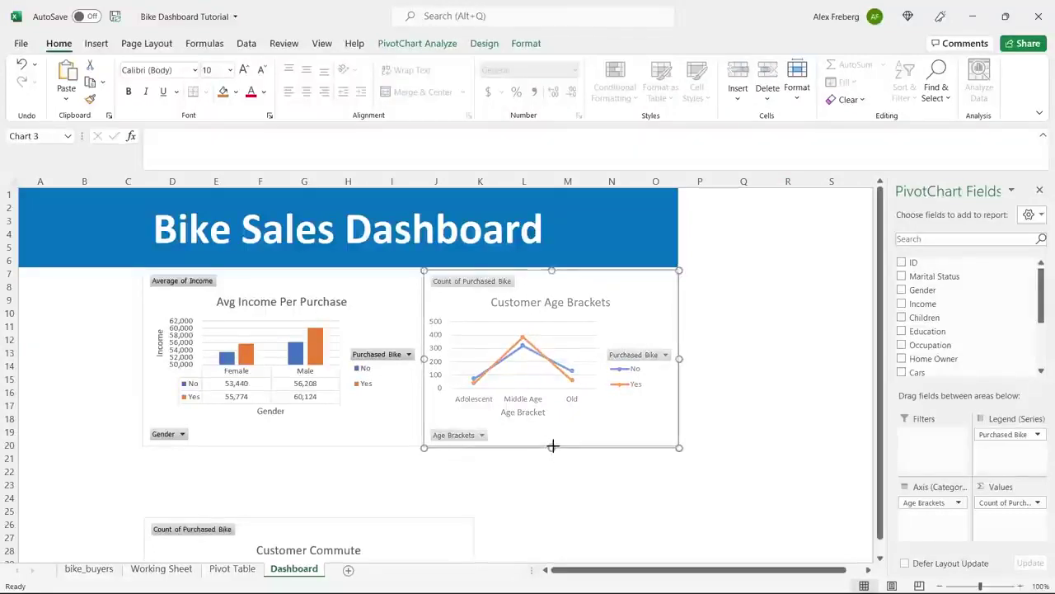
left_click(721, 407)
Step: Move the Customer Commute chart up to about row 21 and widen it to span both upper charts, ending at column O
left_click_drag(426, 505, 417, 461)
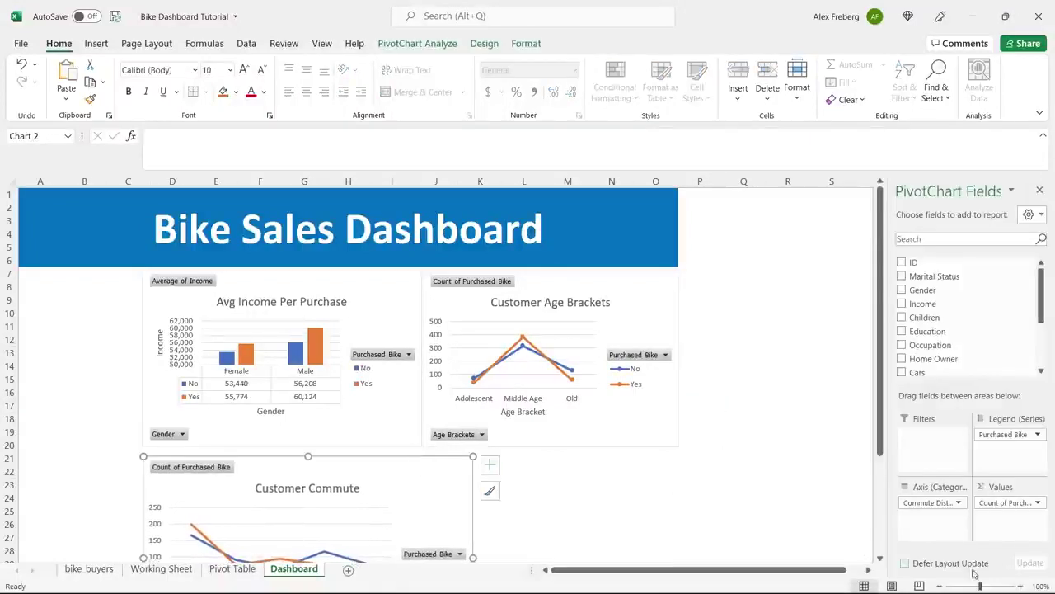
left_click(939, 586)
scroll(612, 385, "down", 3)
left_click_drag(428, 429, 612, 427)
left_click(687, 385)
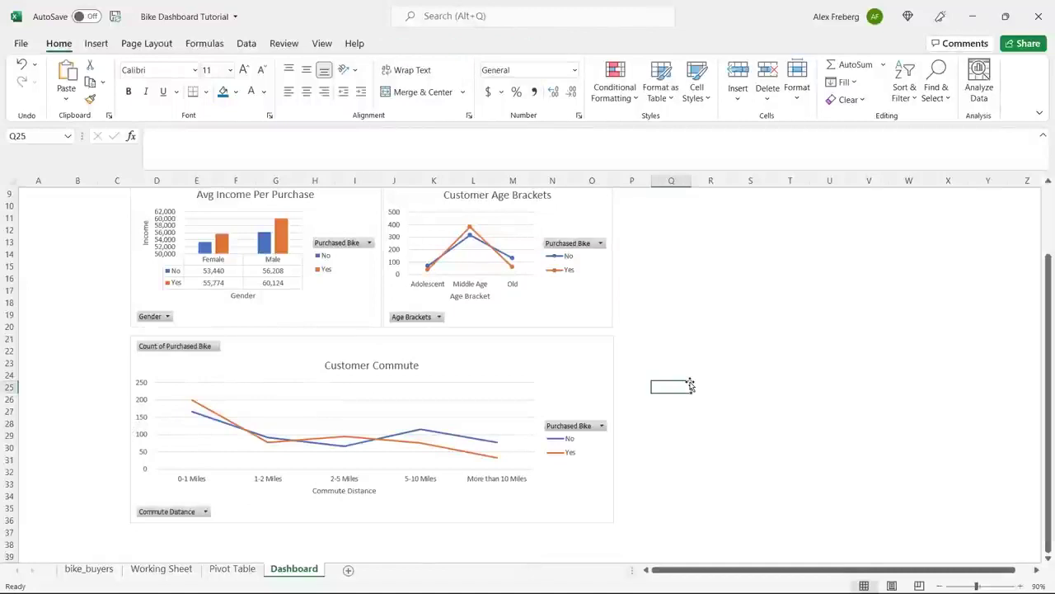
Step: Align the top edges of the Avg Income Per Purchase and Customer Age Brackets charts
scroll(691, 386, "up", 2)
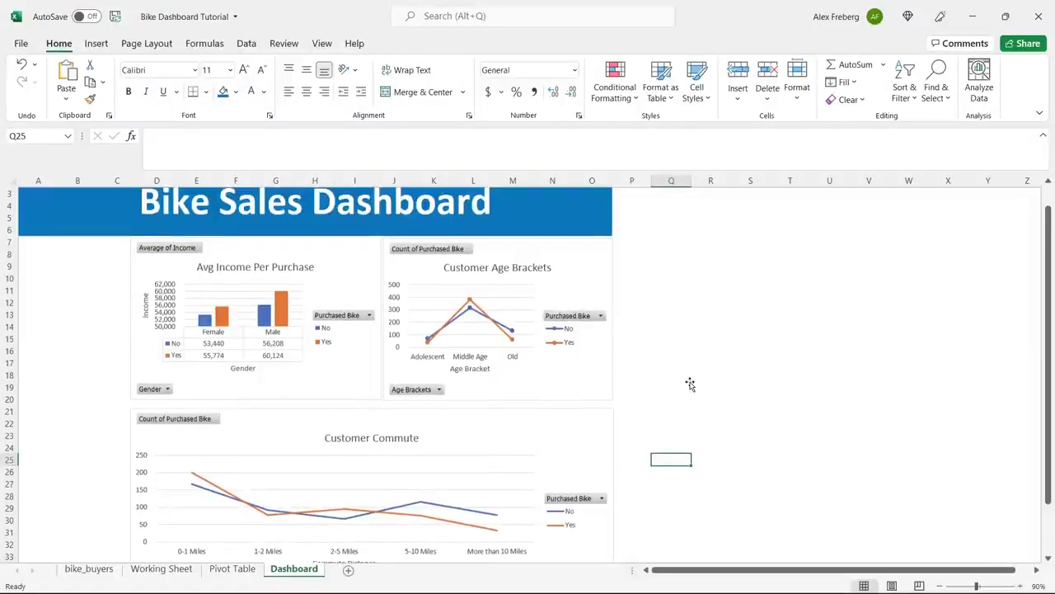
left_click_drag(627, 303, 359, 313)
left_click(359, 267)
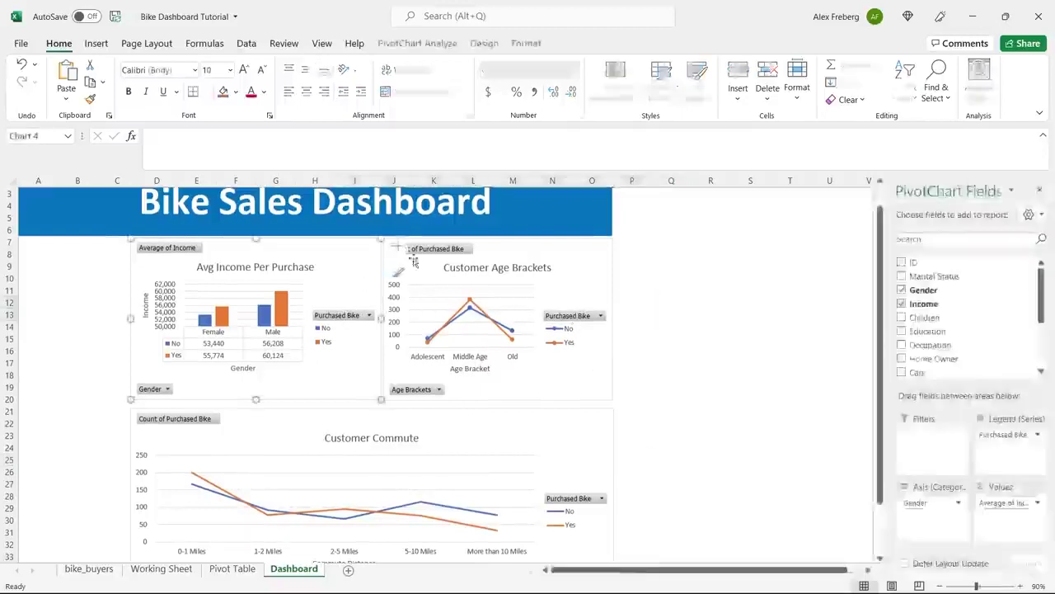
left_click(559, 248, "ctrl")
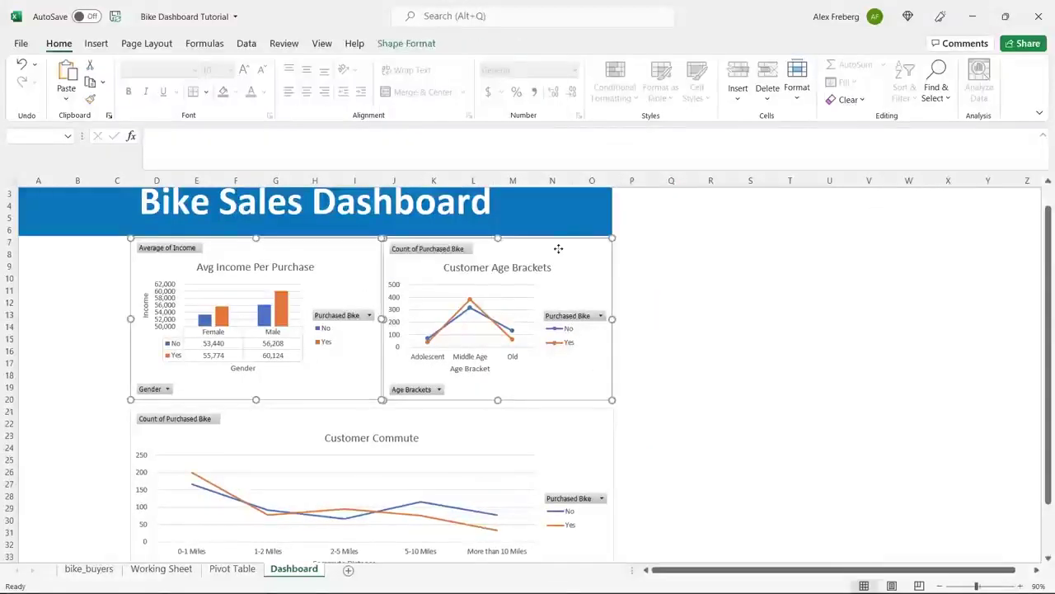
left_click(408, 45)
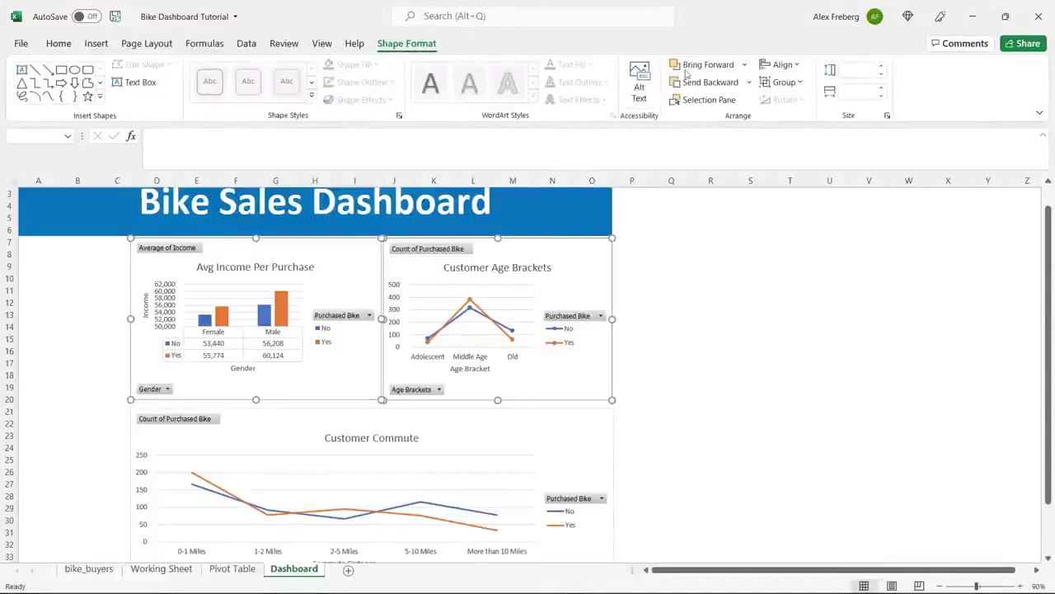
left_click(779, 65)
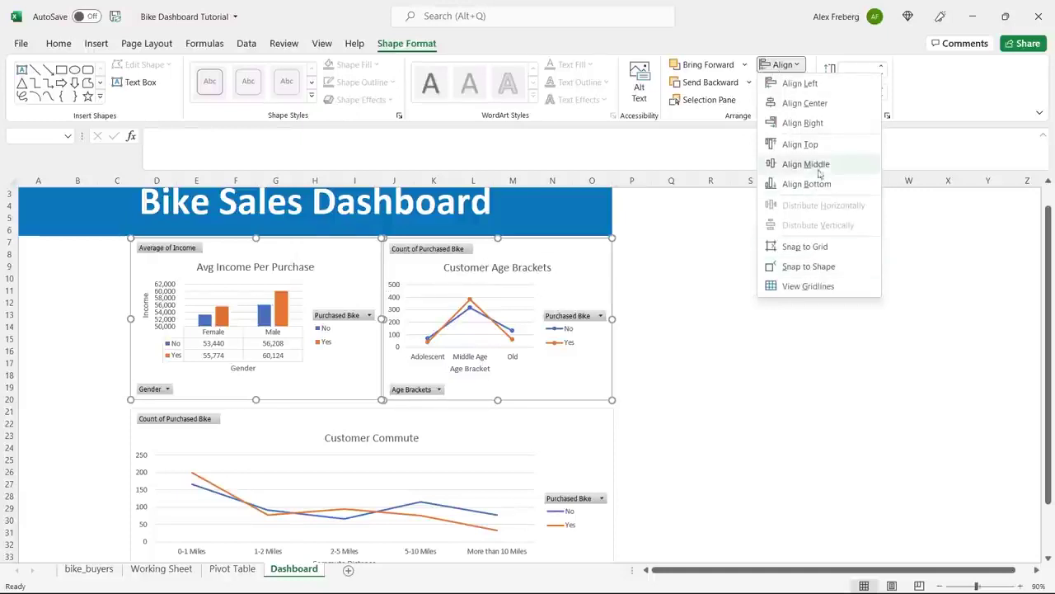
left_click(831, 147)
left_click(681, 286)
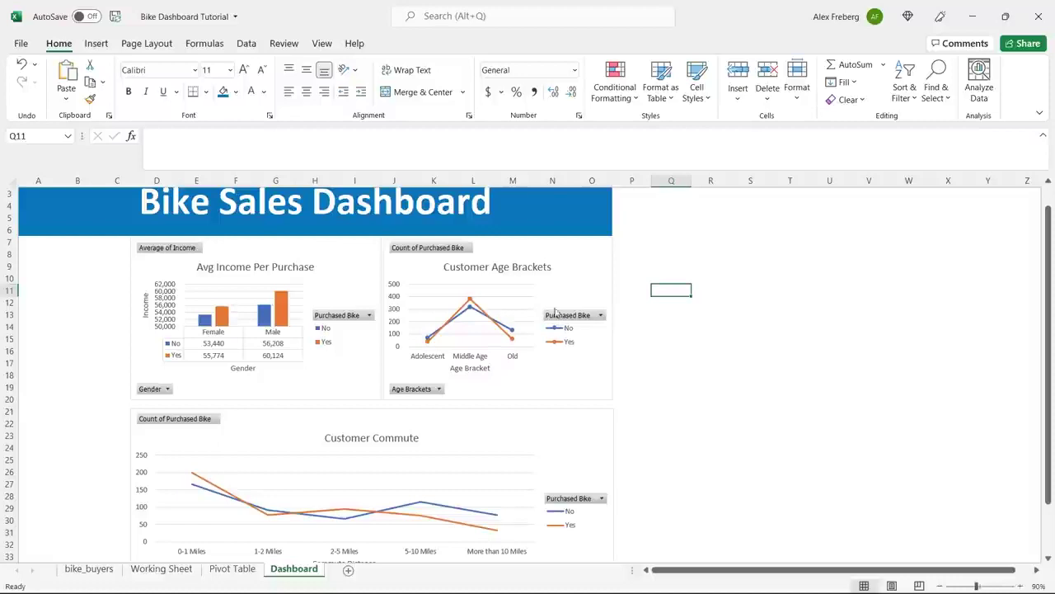
Step: Nudge the Customer Commute chart slightly upward, closer to the two charts above it
scroll(666, 327, "down", 1)
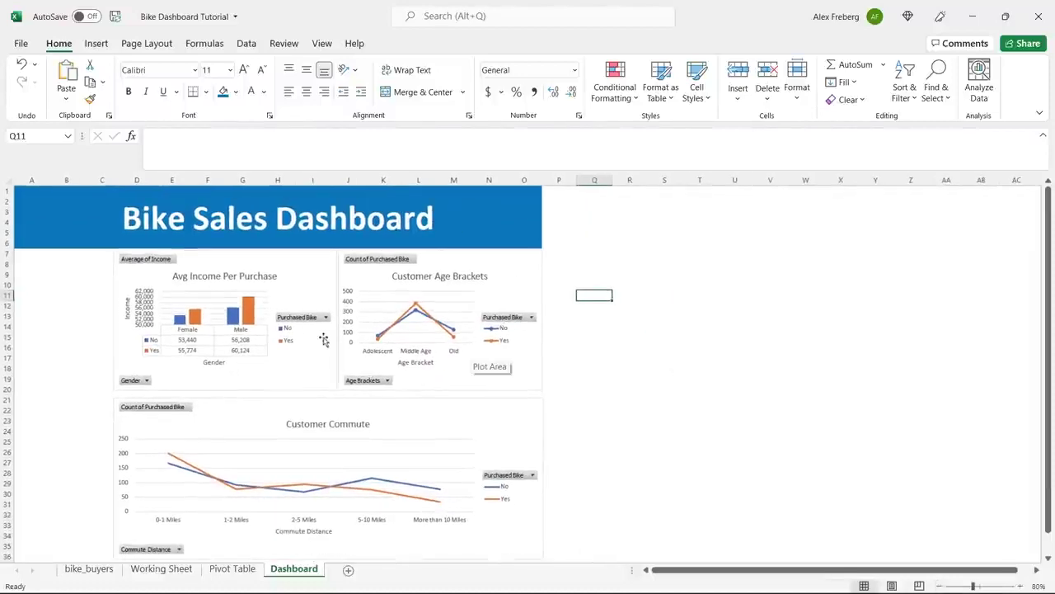
left_click(404, 415)
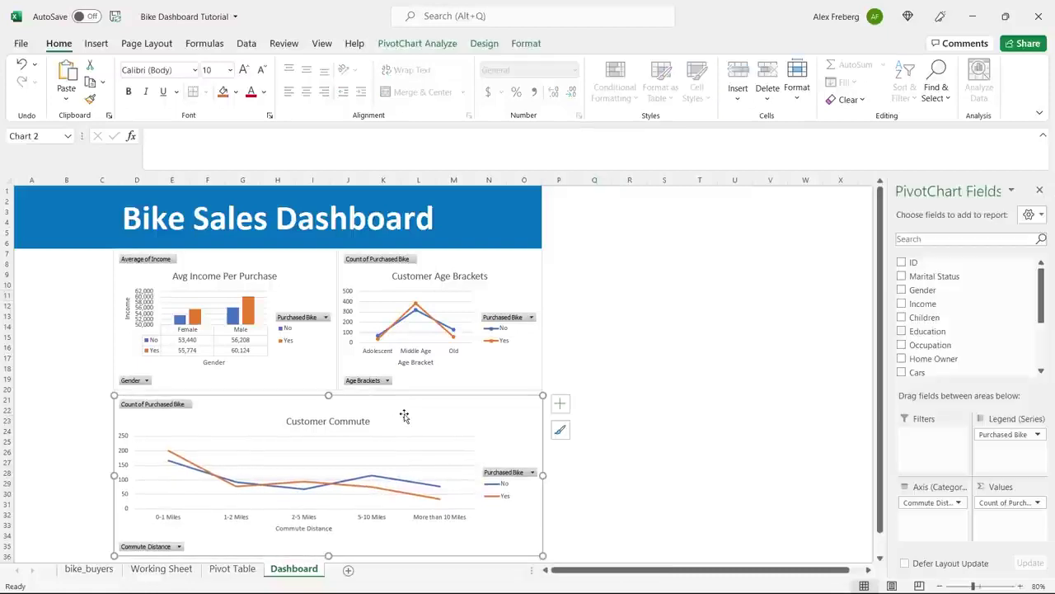
left_click(616, 347)
Step: Try to align the Customer Age Brackets and Customer Commute charts by their right edges
scroll(616, 347, "down", 1)
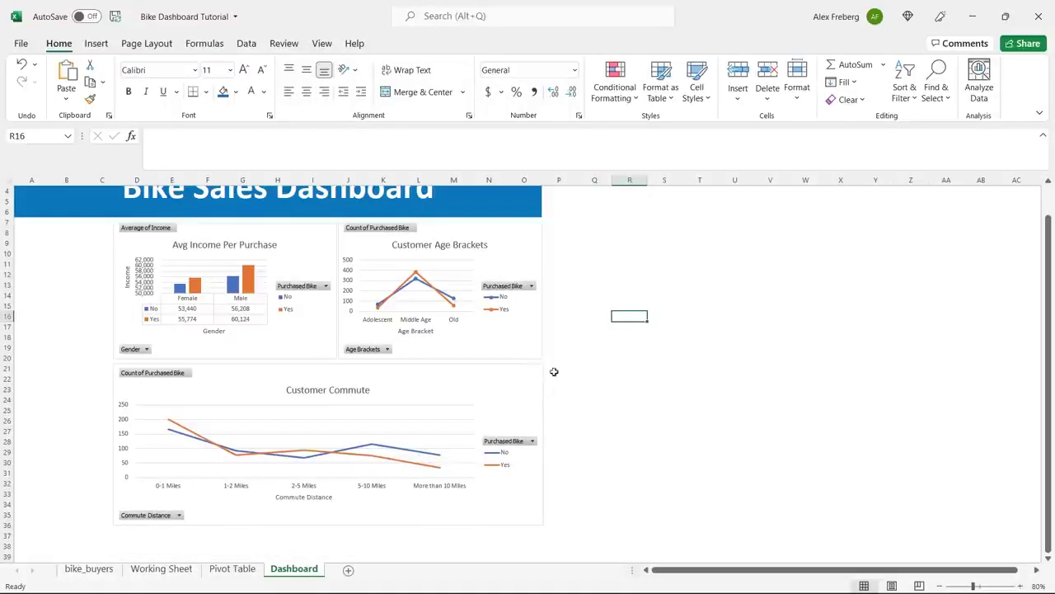
left_click(530, 352)
left_click(531, 386, "ctrl")
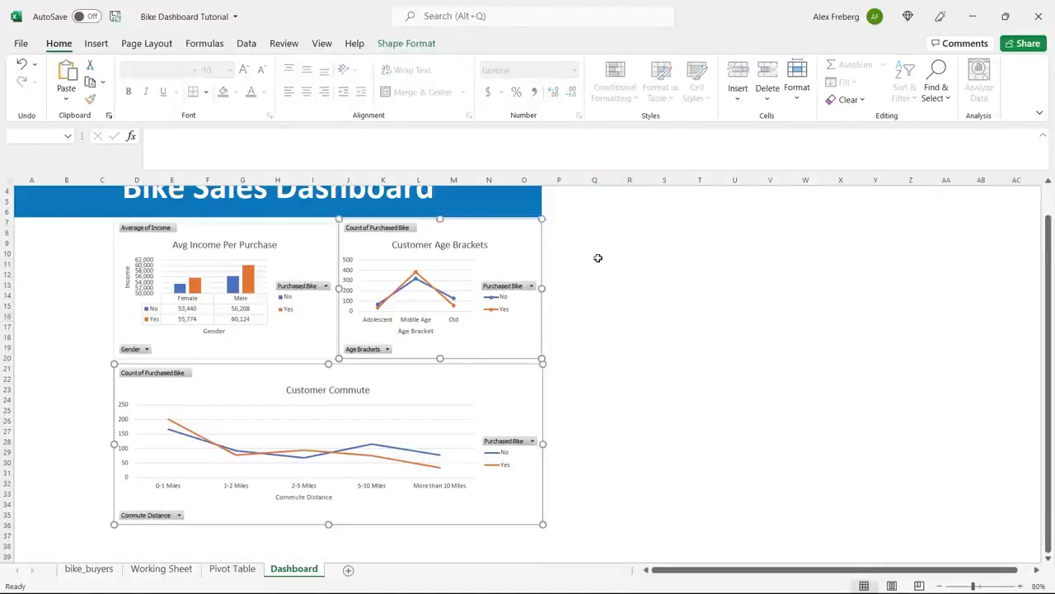
left_click(406, 43)
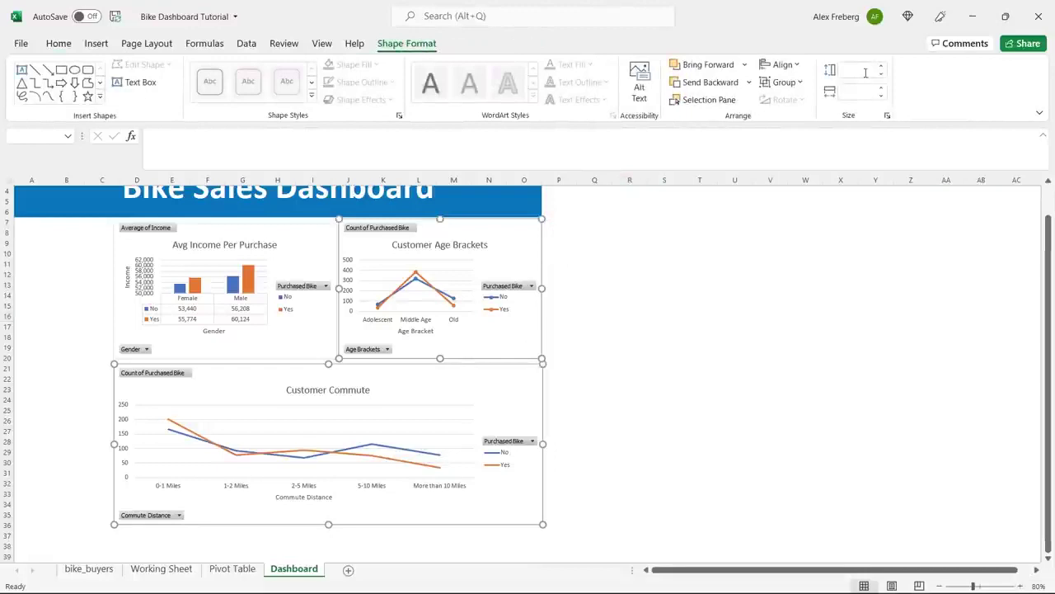
left_click(783, 65)
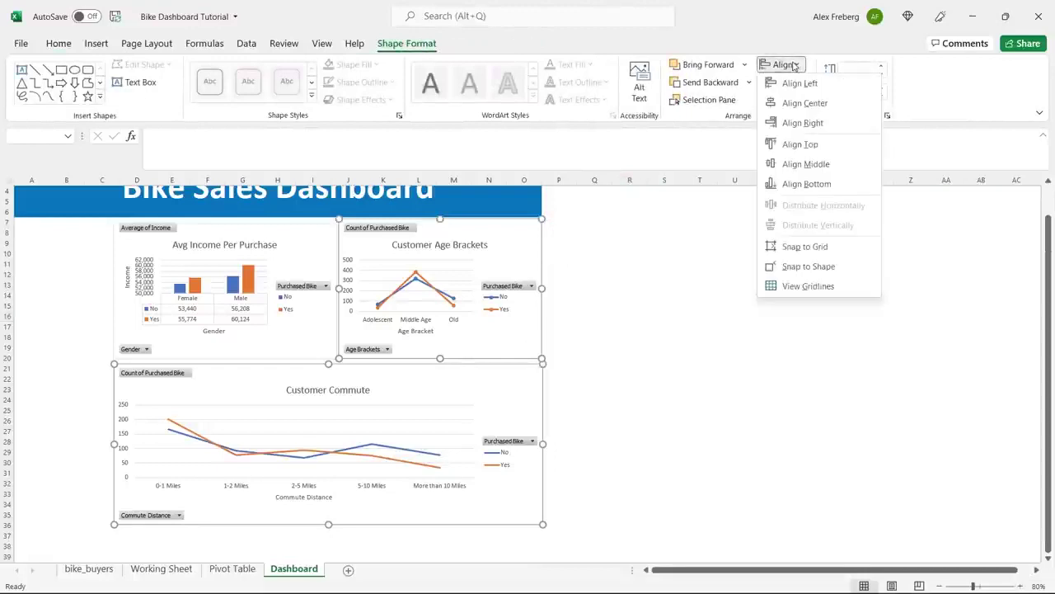
left_click(811, 123)
left_click(607, 305)
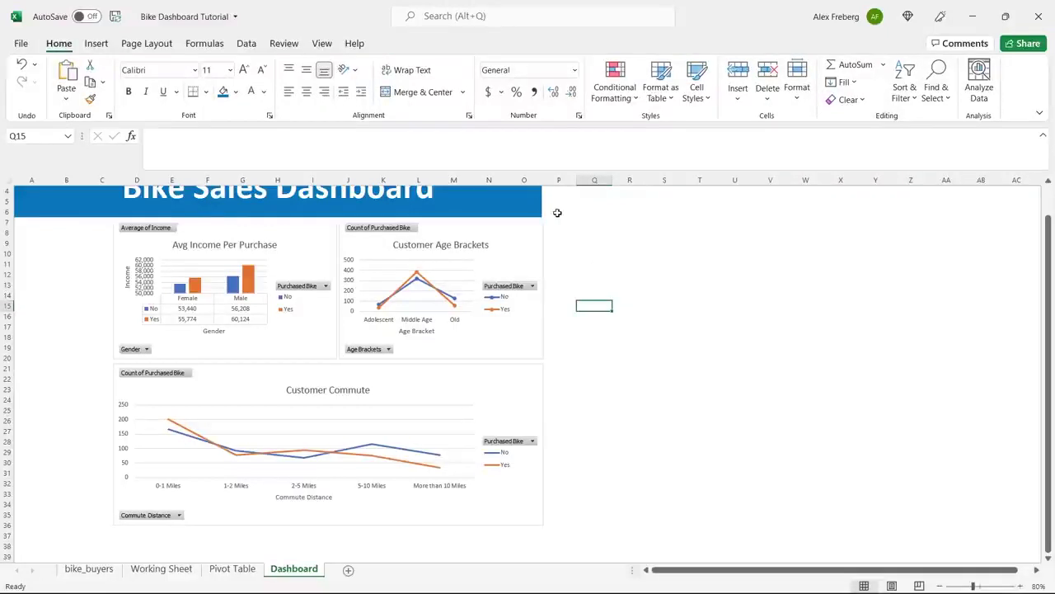
Step: Try widening column O slightly to meet the charts' right edge, and undo it along with the right alignment
left_click_drag(541, 179, 544, 179)
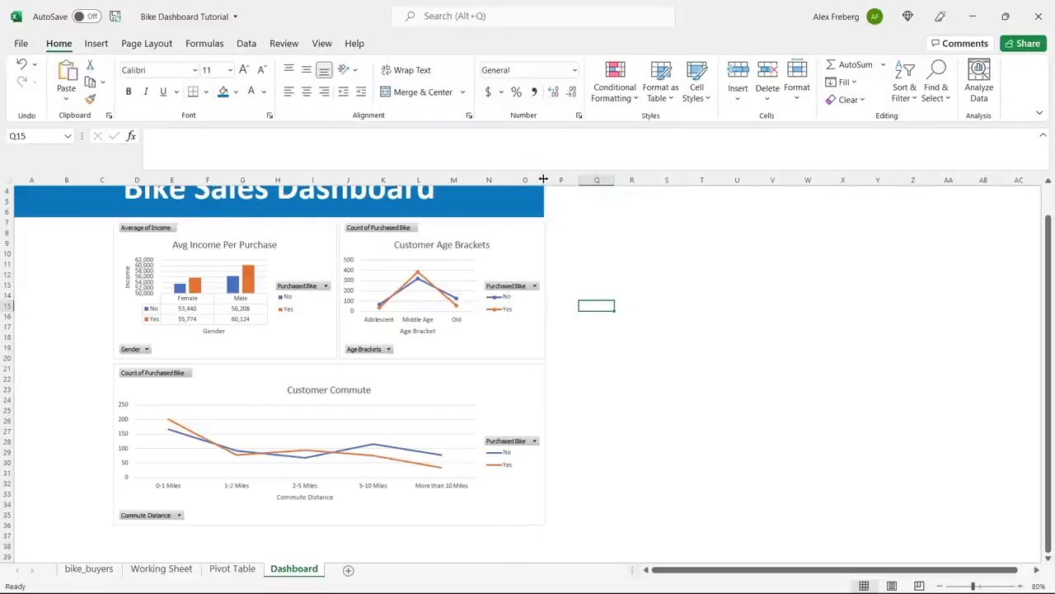
key("ctrl+z")
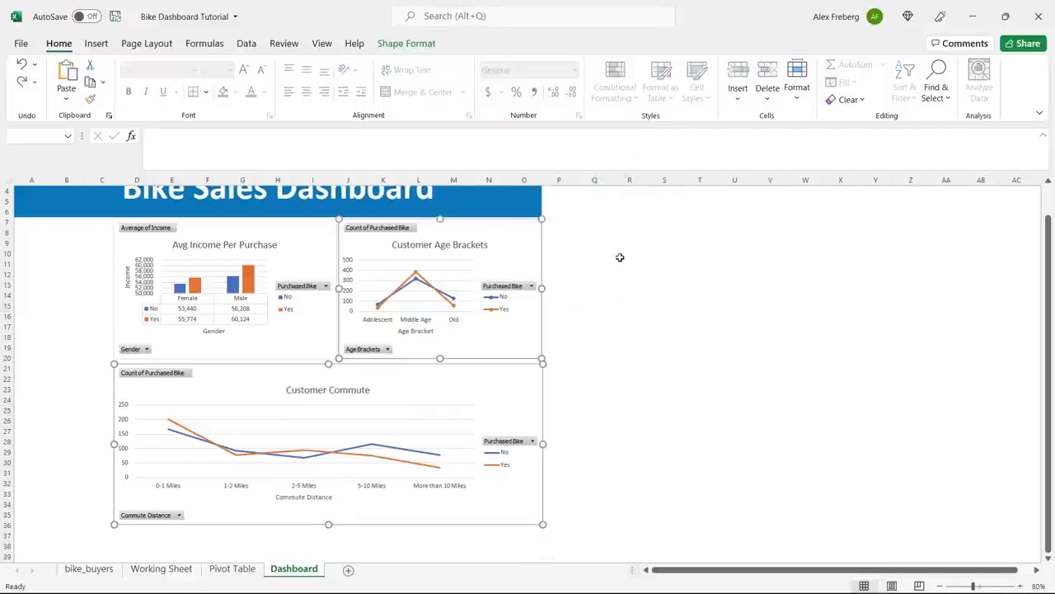
Step: Narrow the Customer Commute chart slightly so its right edge lines up with the Customer Age Brackets chart above
left_click(593, 265)
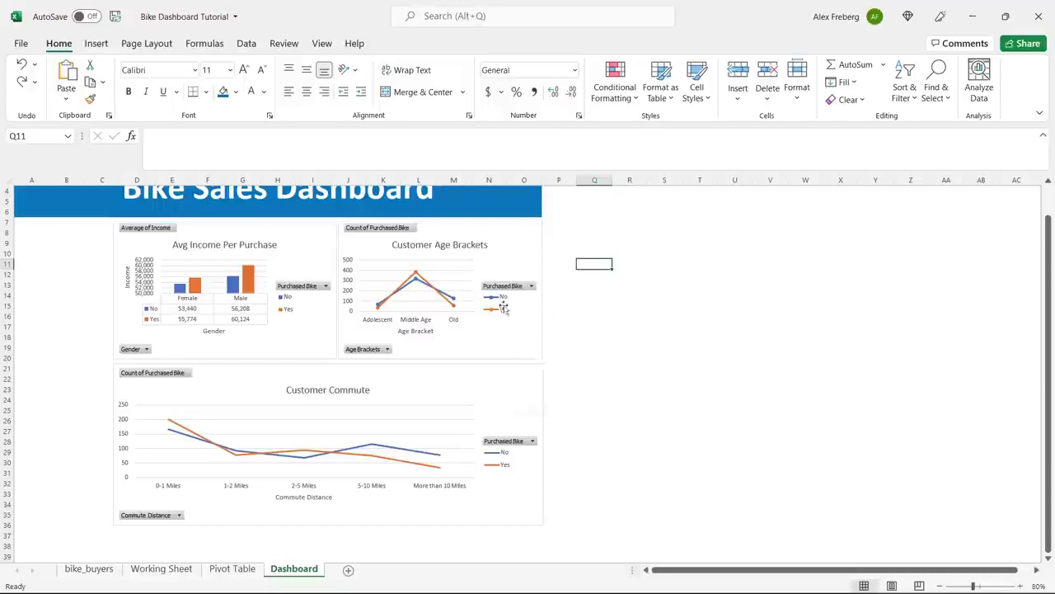
left_click(532, 380)
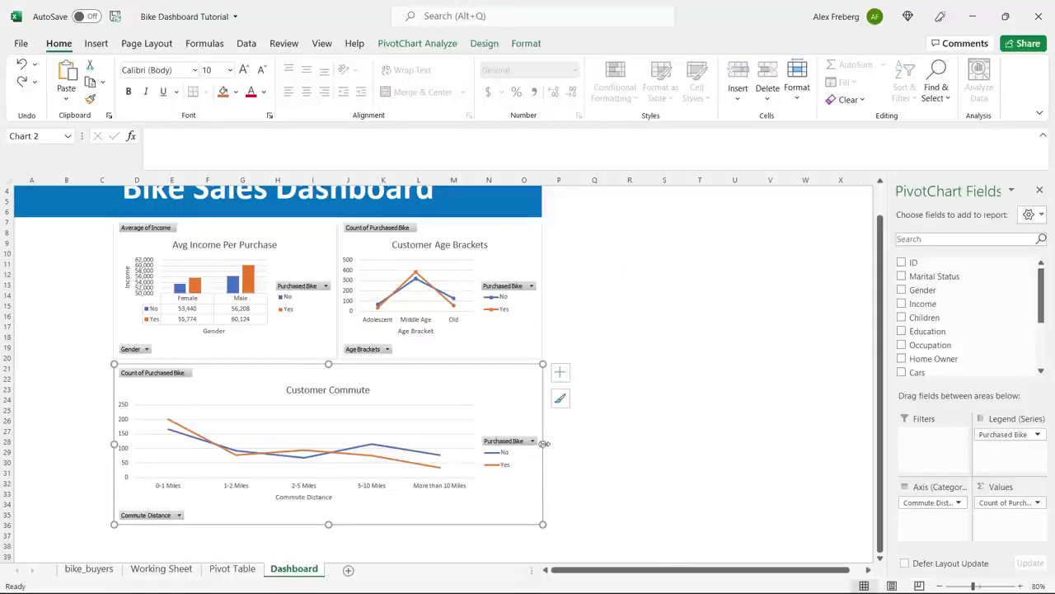
left_click_drag(544, 443, 541, 443)
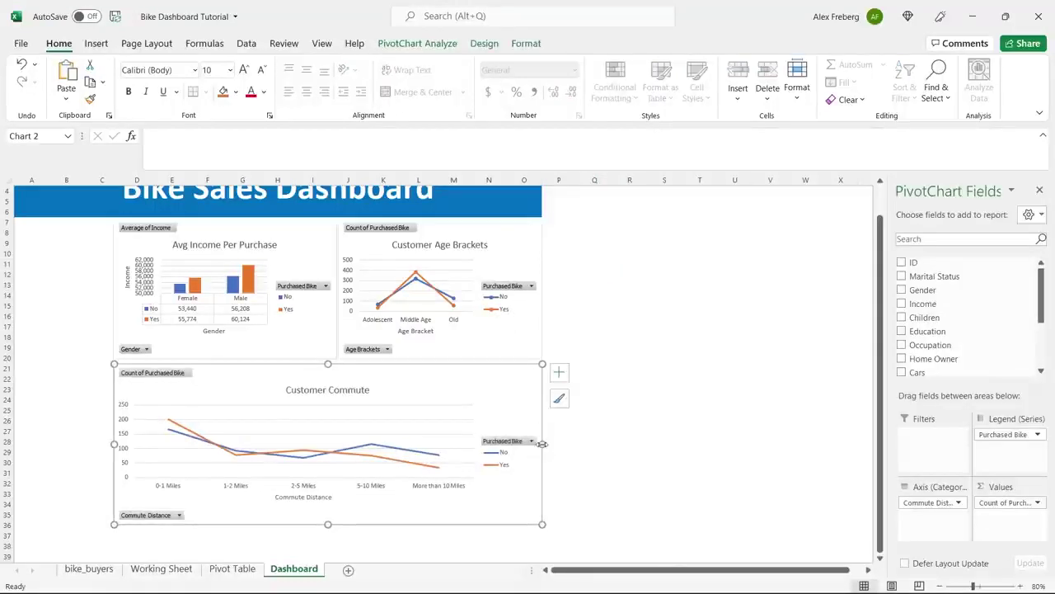
left_click(649, 339)
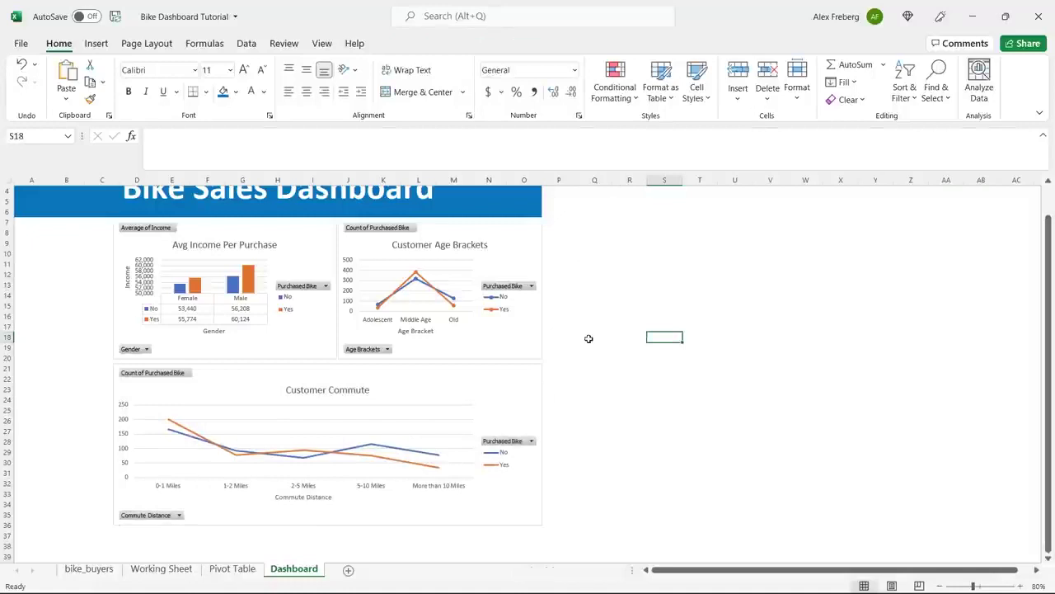
Step: Extend the upper edge of the Customer Commute chart slightly to close the gap to the charts above
left_click(439, 392)
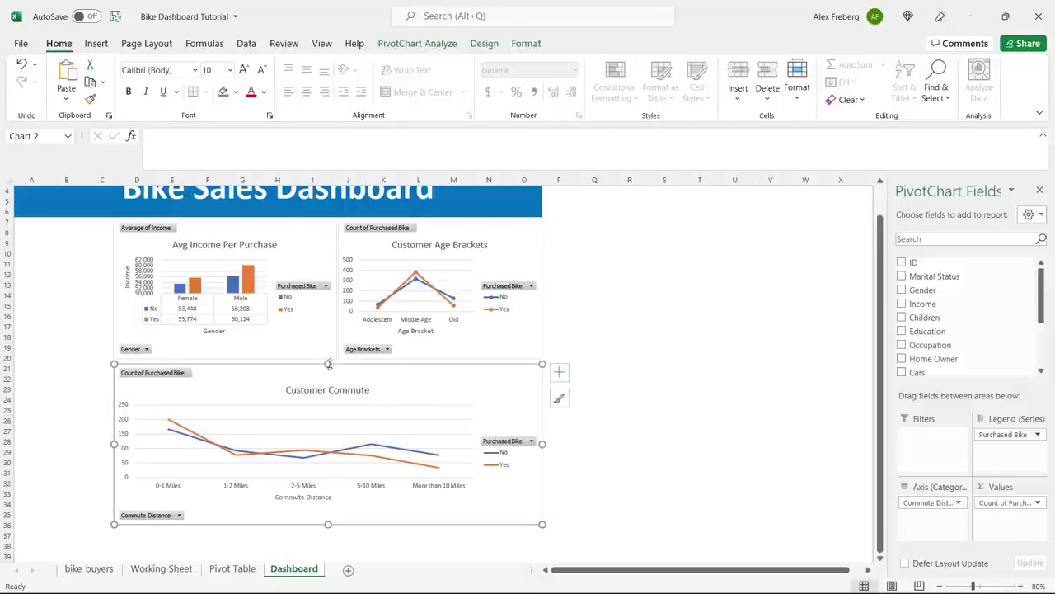
left_click(614, 326)
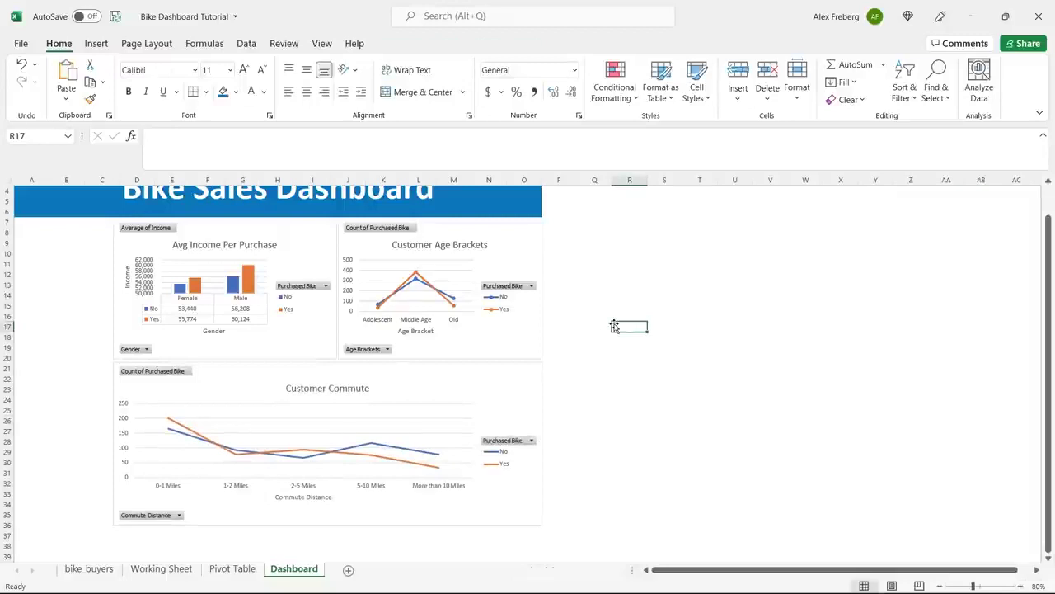
scroll(614, 327, "up", 1)
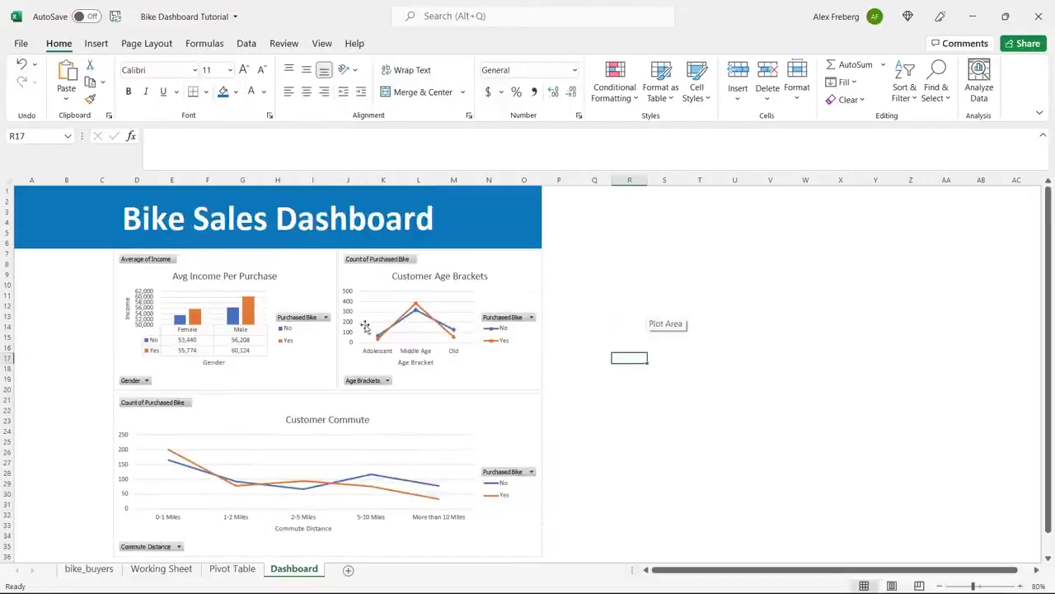
left_click(605, 328)
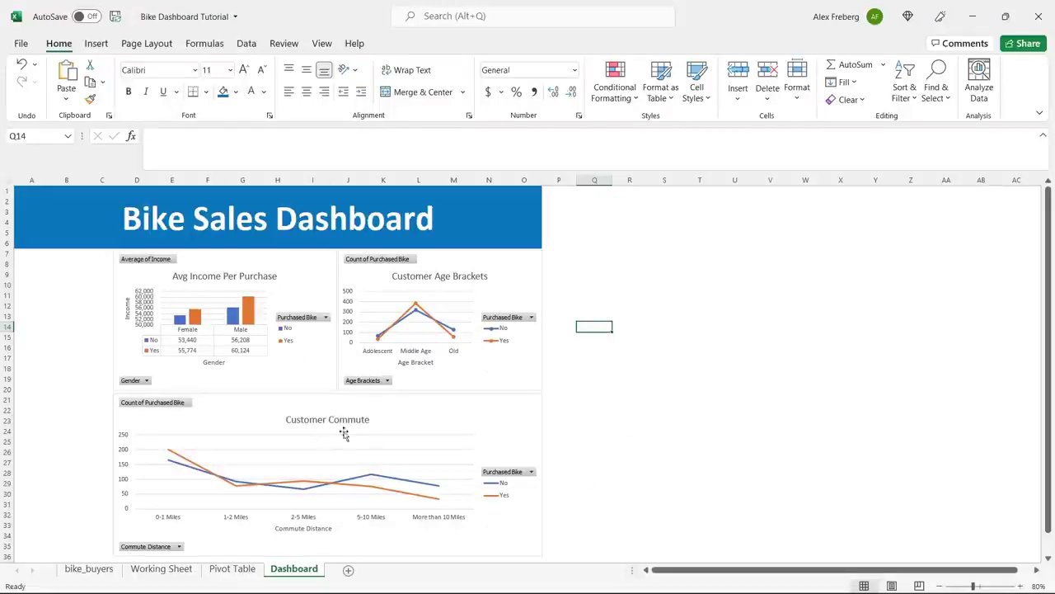
Step: Apply the fourth preset chart style, with a bold title and line markers, to the Customer Commute chart
left_click(448, 411)
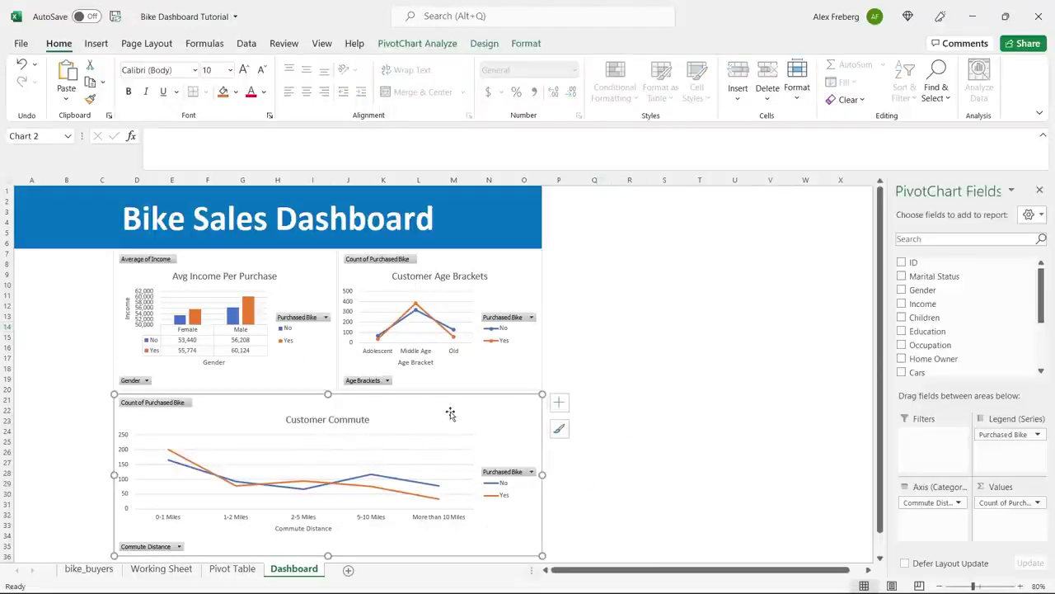
left_click(430, 43)
left_click(488, 43)
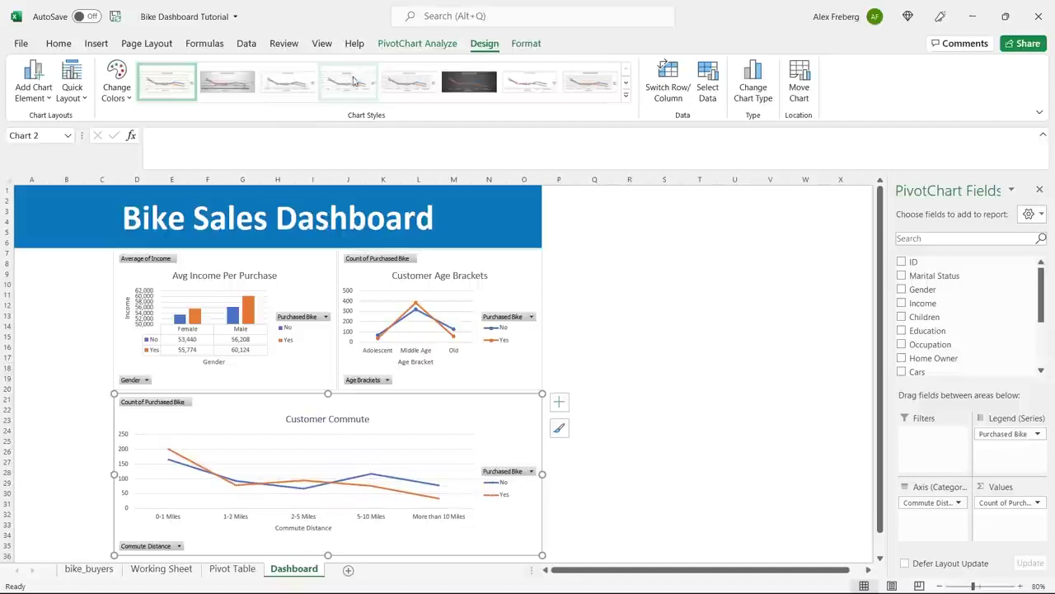
left_click(354, 80)
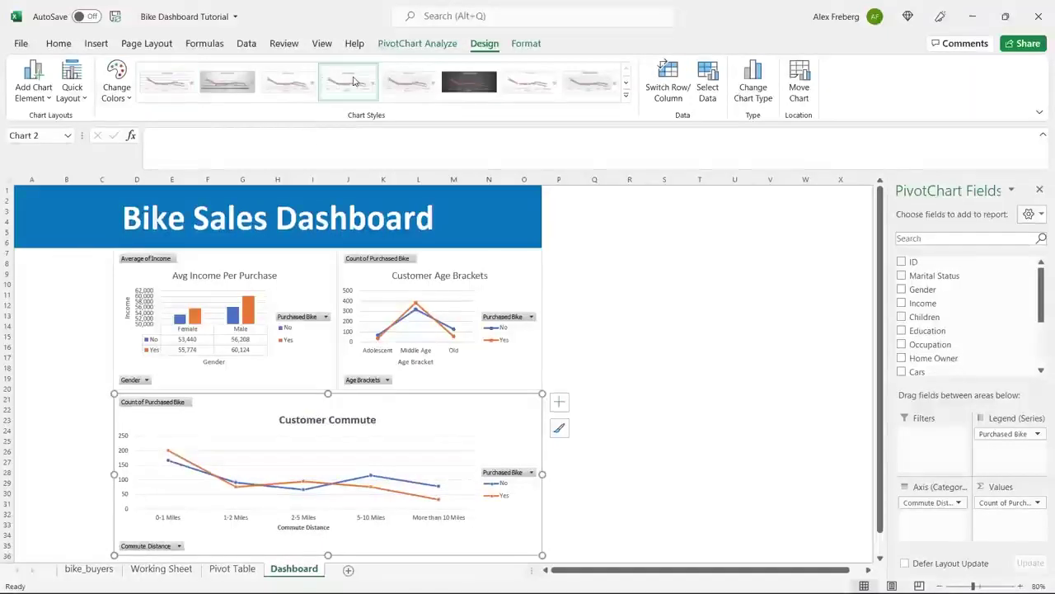
left_click(498, 282)
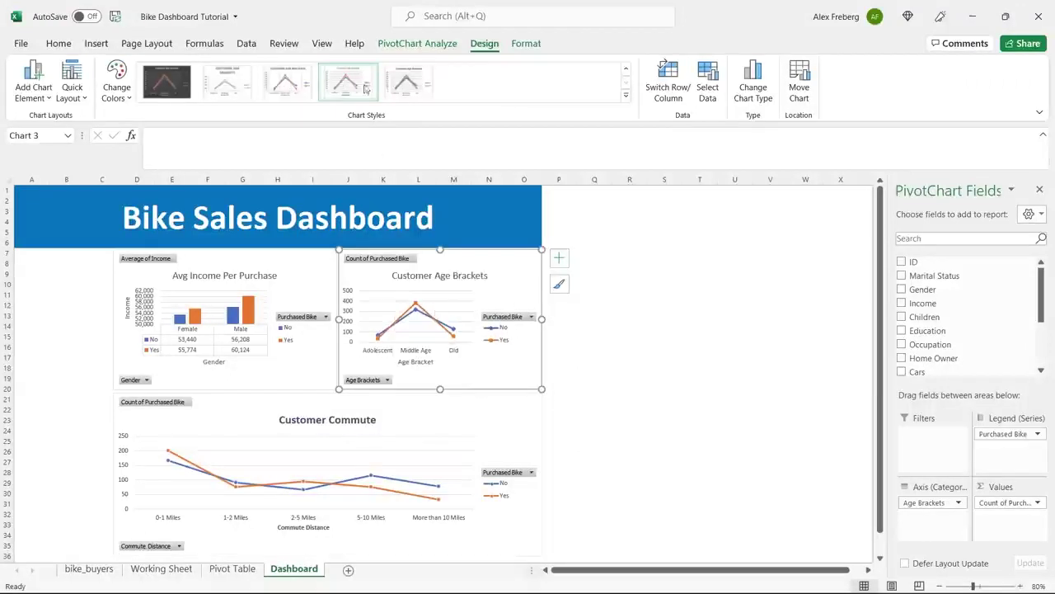
left_click(661, 289)
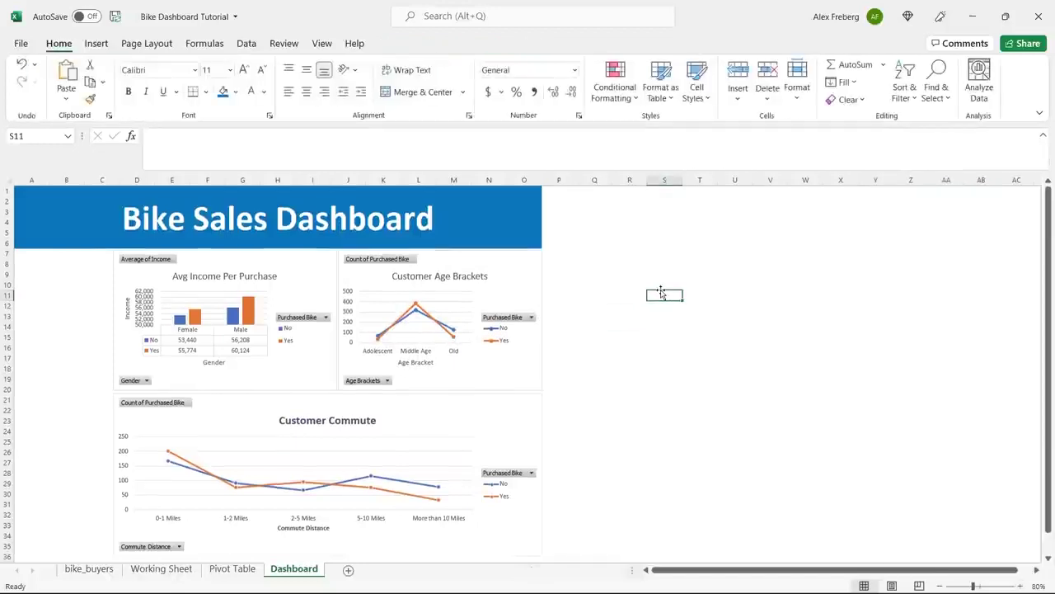
scroll(608, 355, "down", 1)
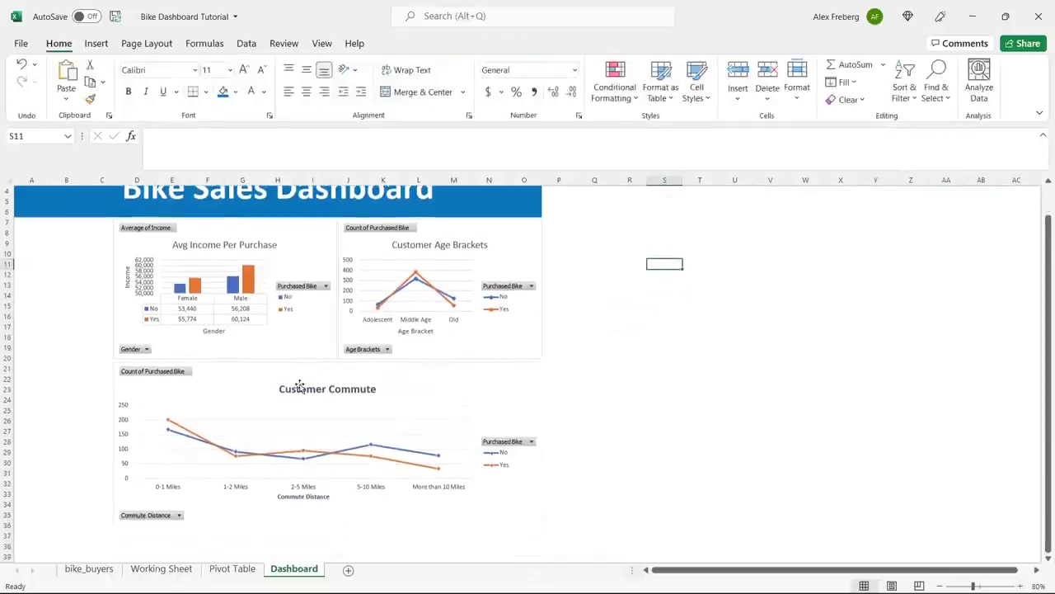
scroll(297, 385, "up", 1)
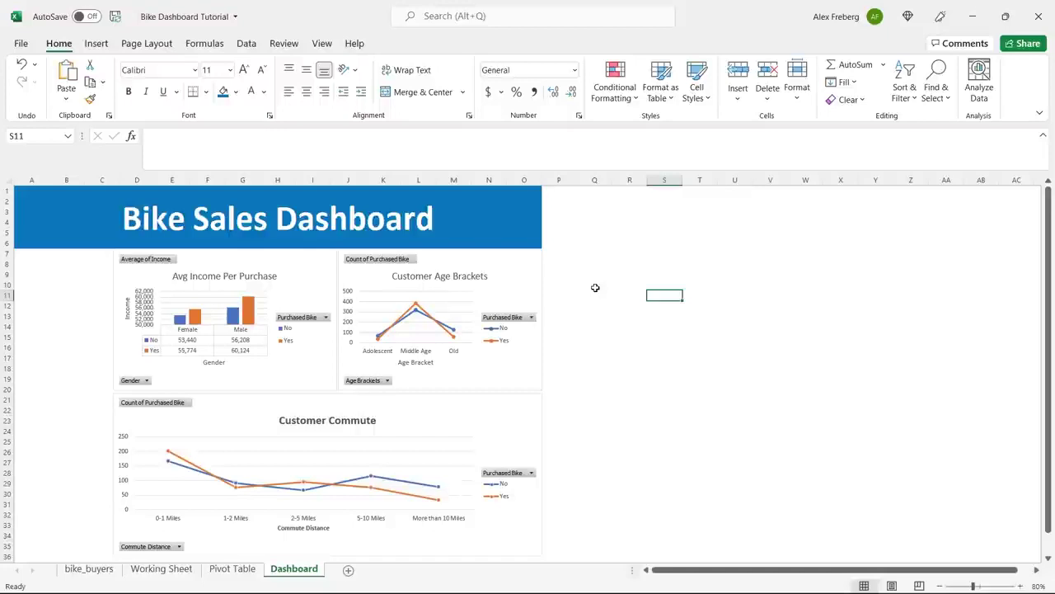
left_click(557, 293)
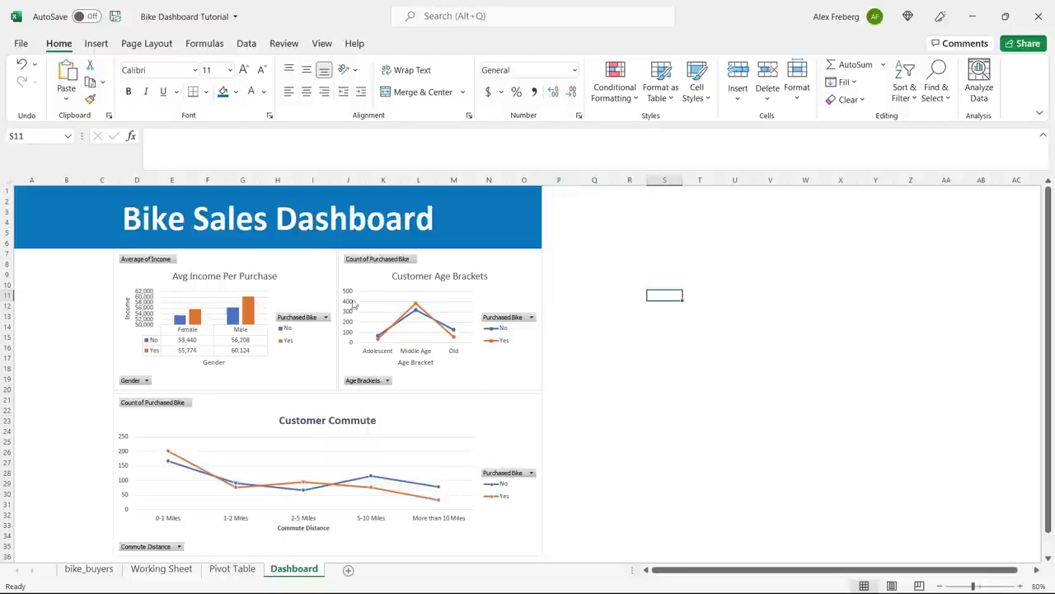
Step: Insert a Marital Status slicer for the Avg Income Per Purchase chart
left_click(303, 273)
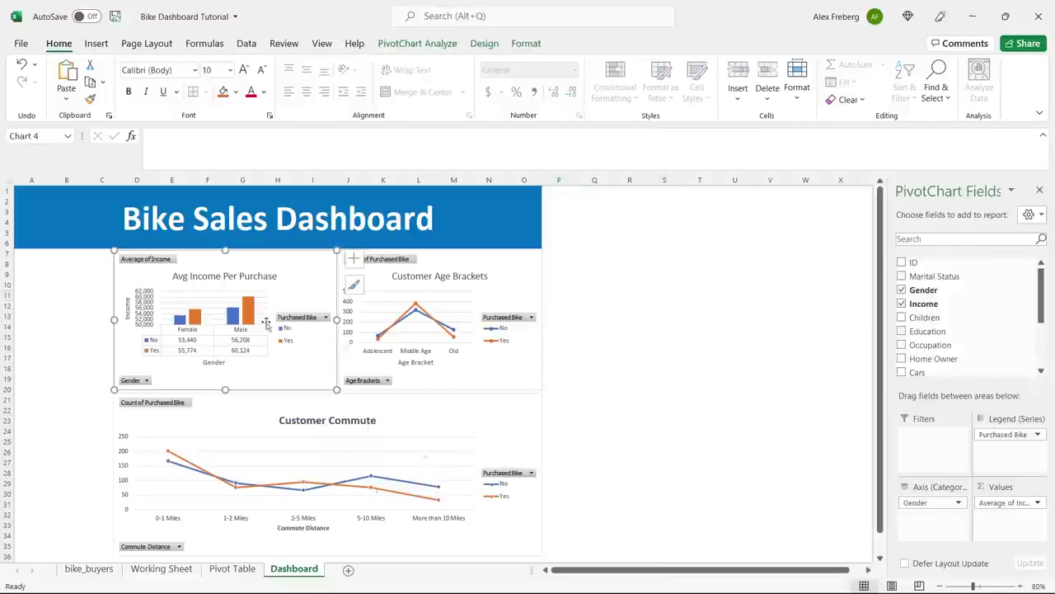
left_click(418, 47)
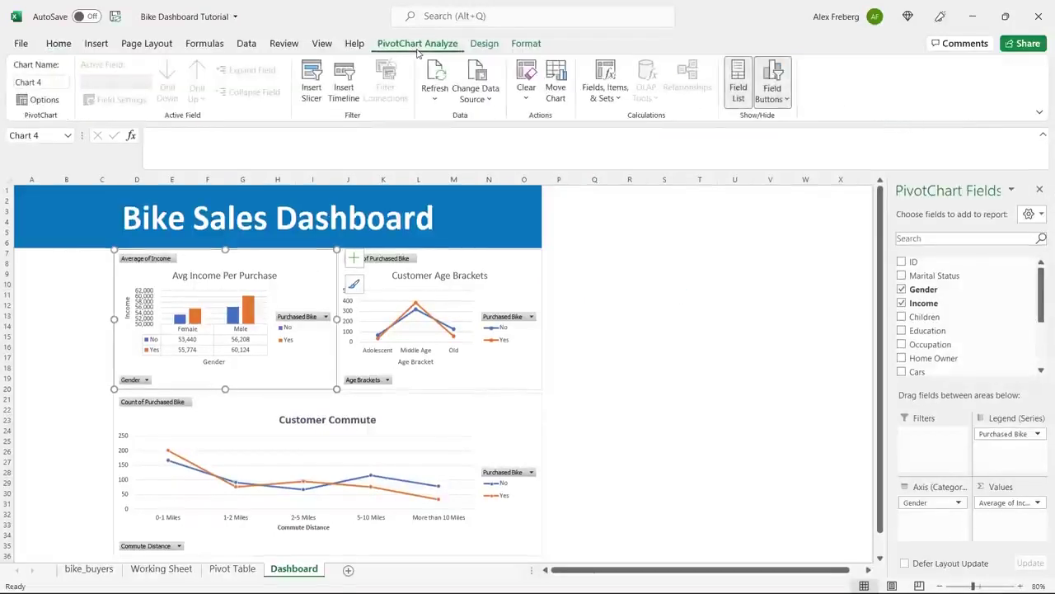
left_click(312, 85)
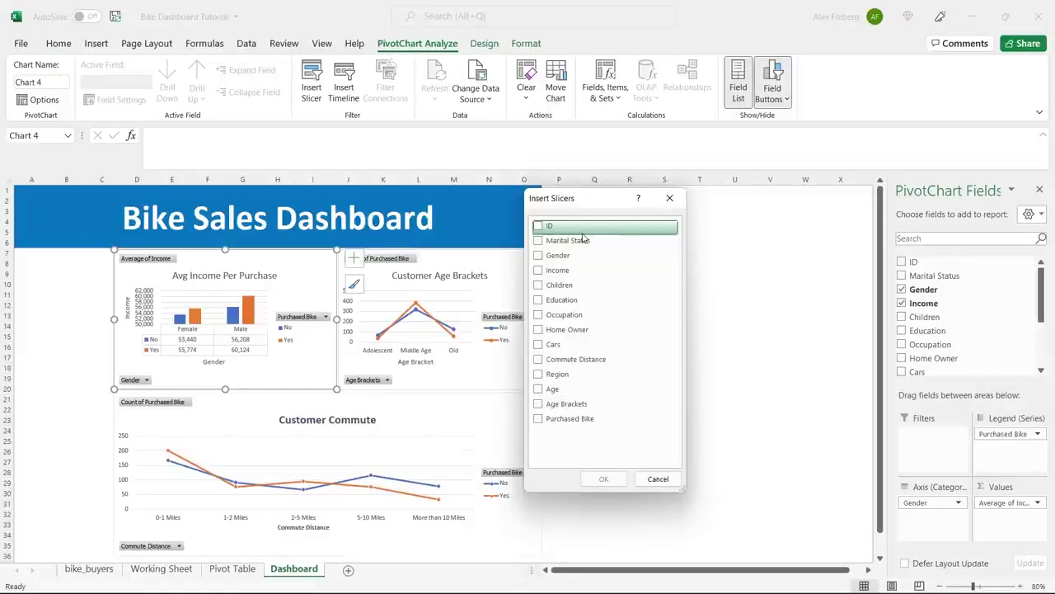
left_click(538, 240)
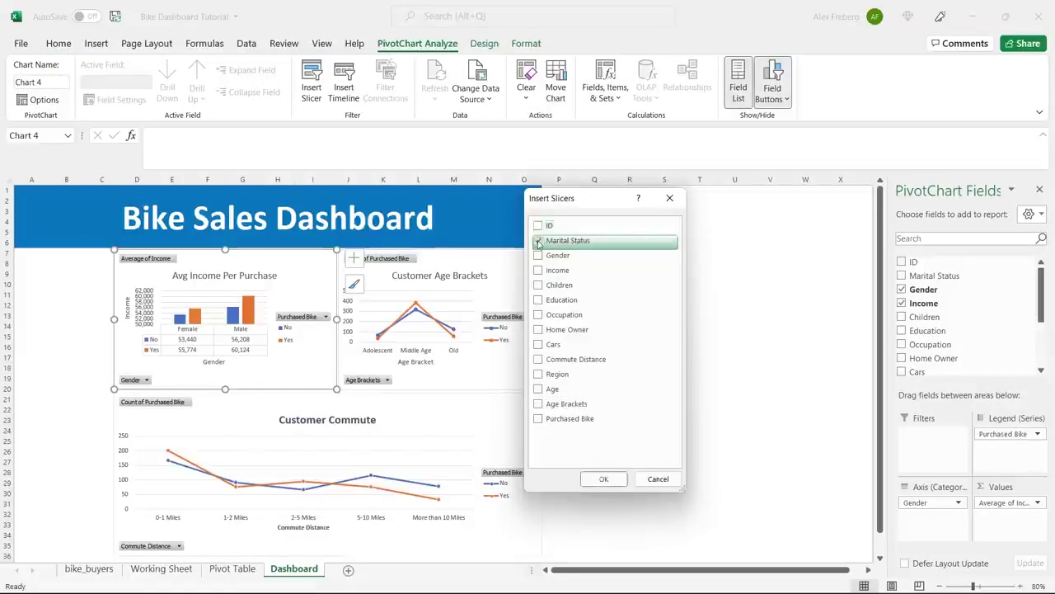
left_click(606, 479)
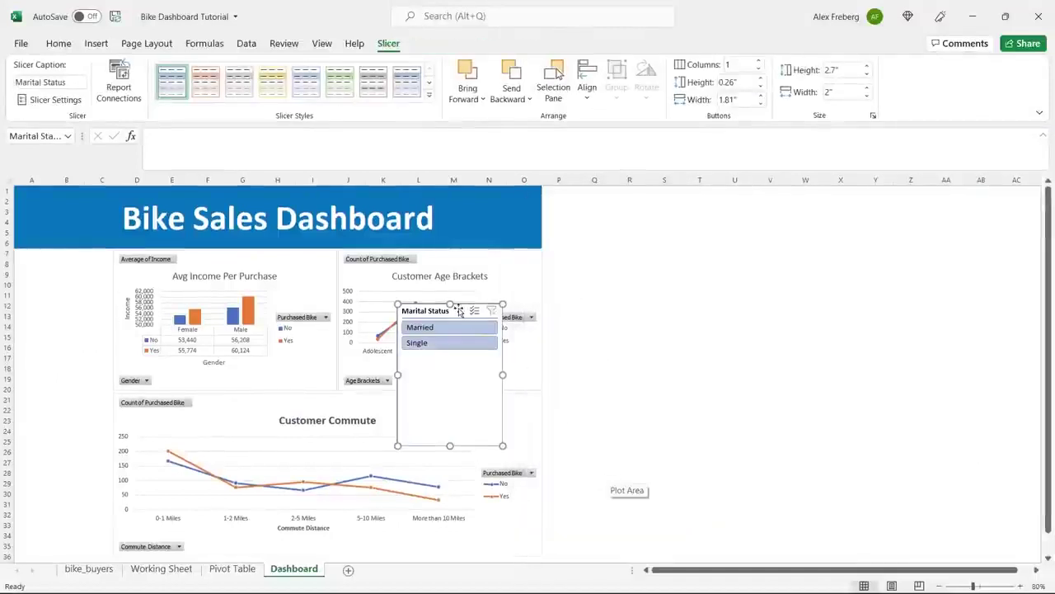
Step: Place the Marital Status slicer under the banner beside the Avg Income Per Purchase chart and shrink it to 1" high by 1.82" wide
left_click_drag(460, 309, 74, 258)
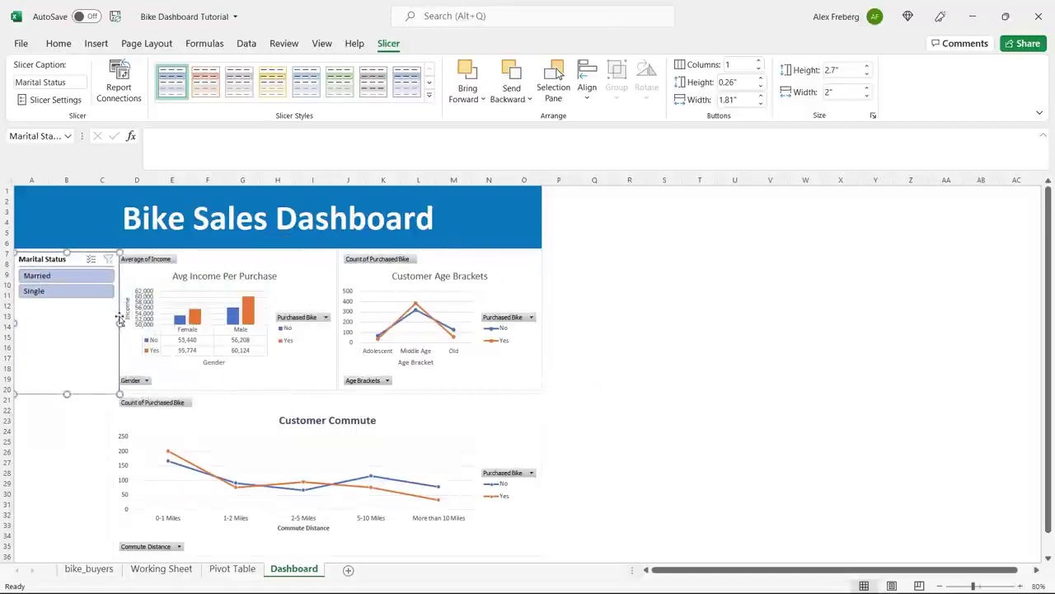
left_click_drag(118, 324, 110, 324)
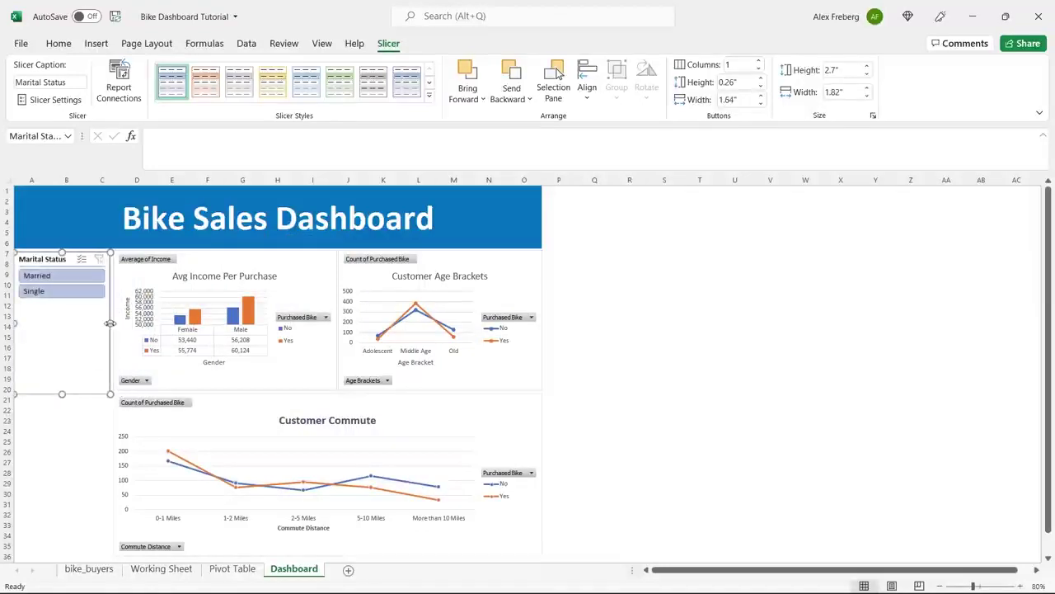
left_click_drag(62, 394, 71, 306)
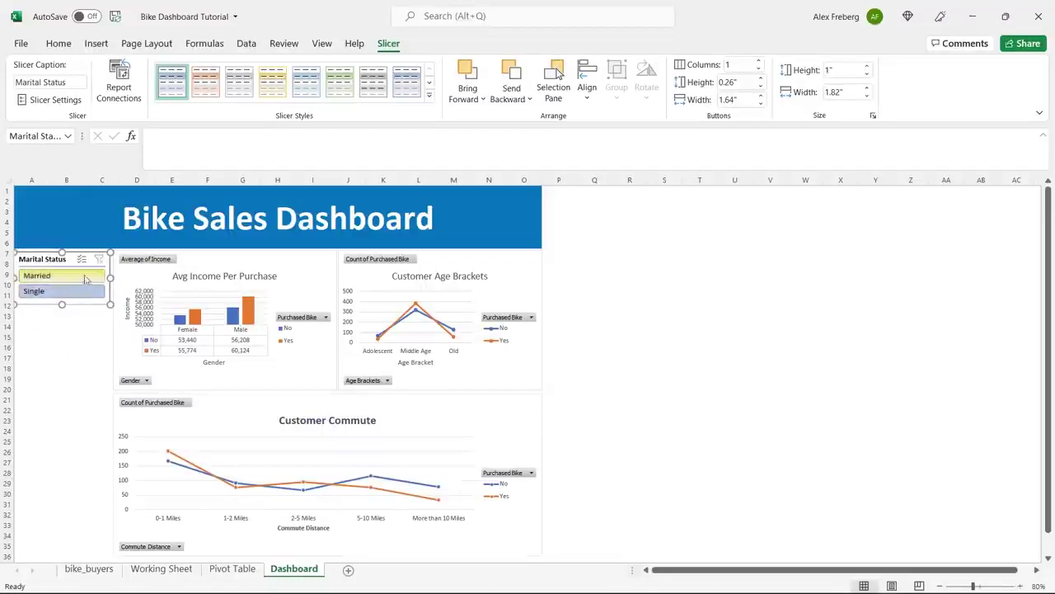
Step: Test the Marital Status slicer by switching between Married and Single, leaving the Avg Income Per Purchase chart filtered to Married
left_click(266, 281)
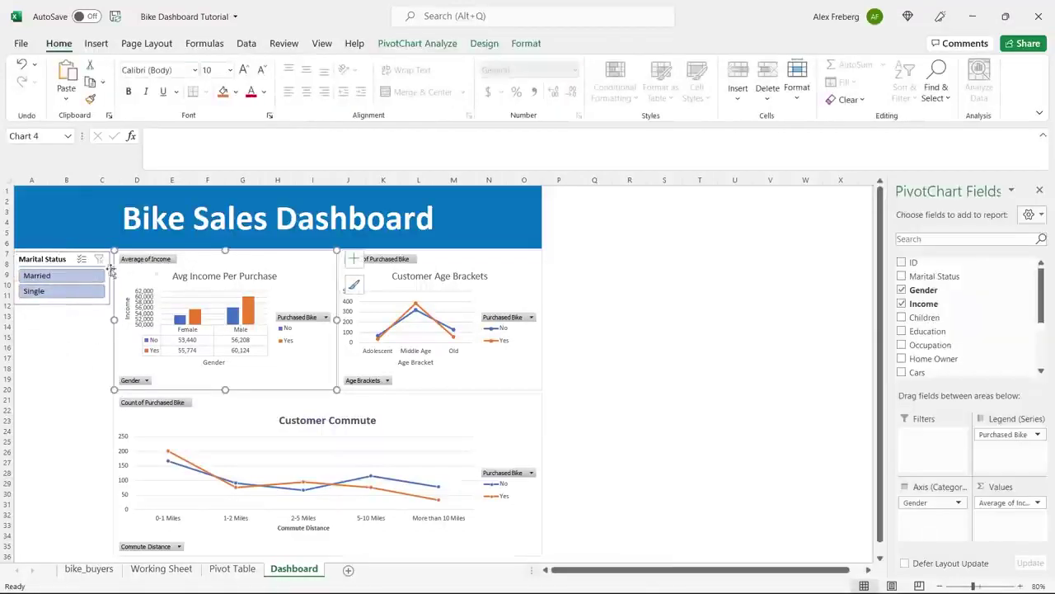
left_click(71, 296)
left_click(70, 278)
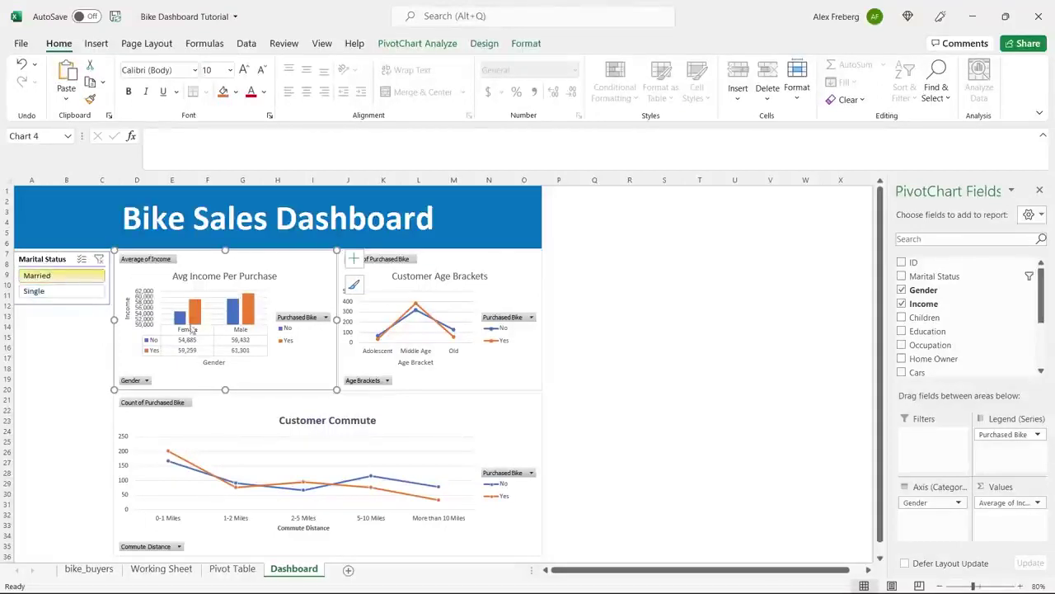
left_click(59, 288)
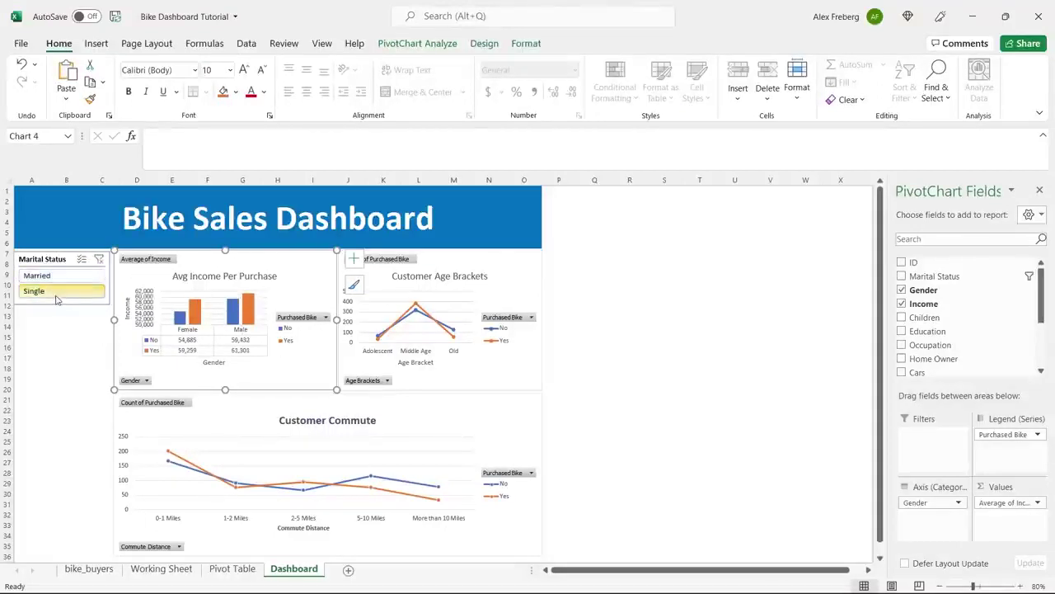
left_click(59, 281)
left_click(62, 291)
left_click(63, 277)
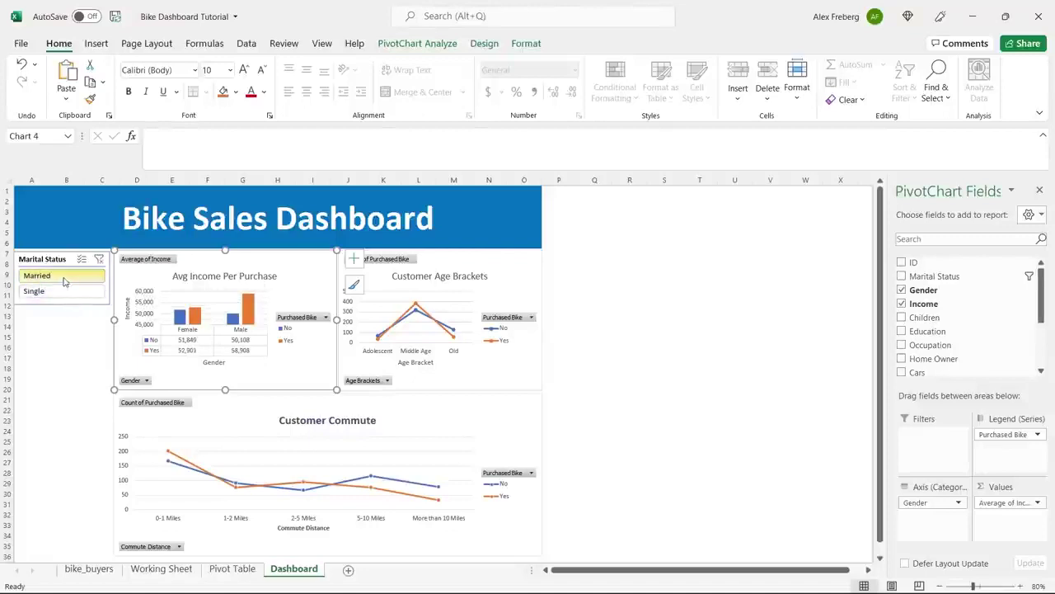
left_click(64, 292)
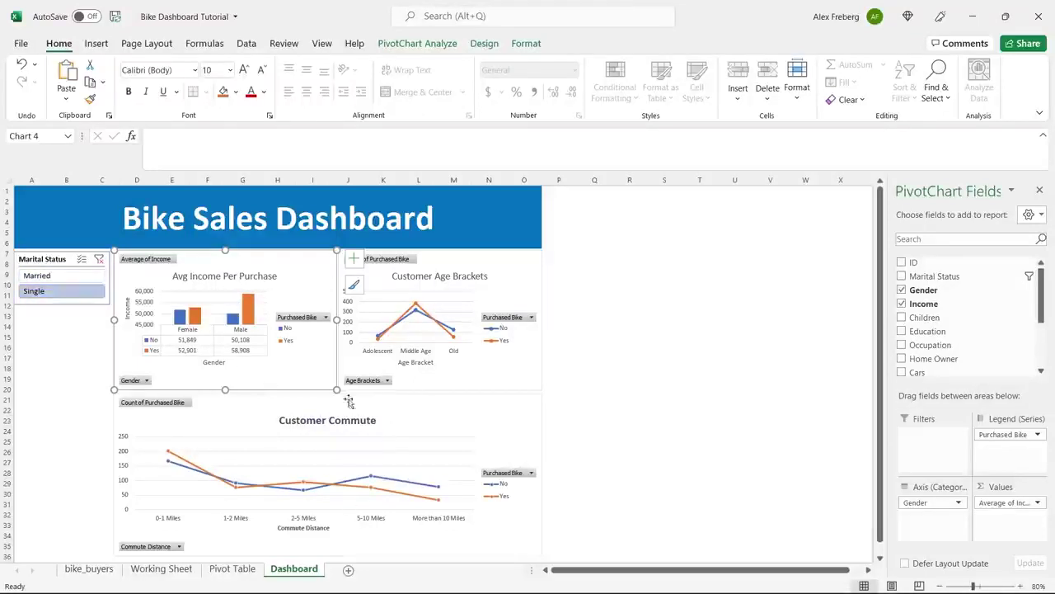
left_click(74, 276)
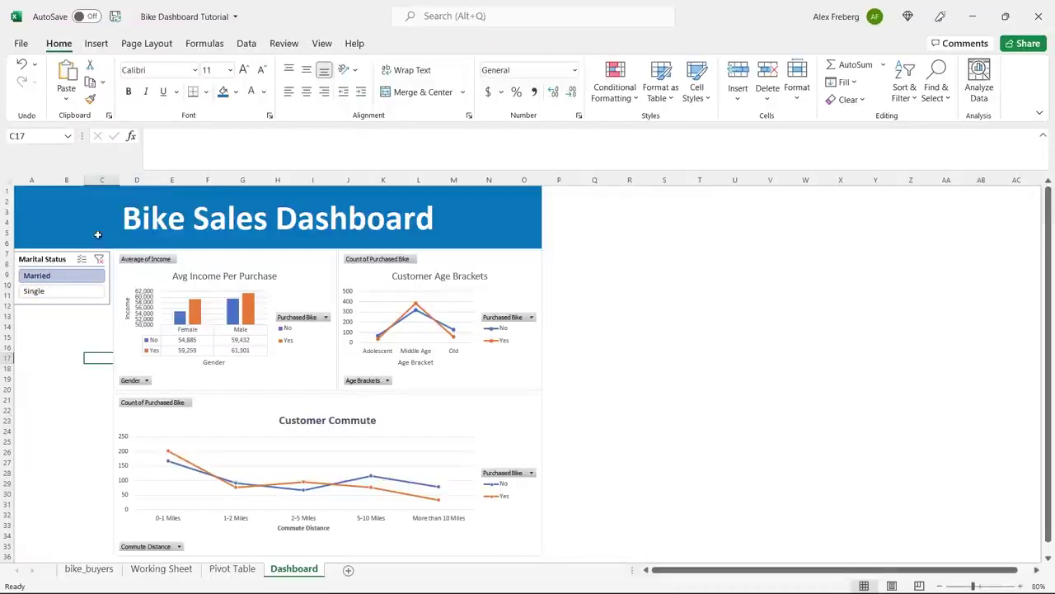
Step: Connect the Marital Status slicer to PivotTable33, PivotTable34 and PivotTable35 through its report connections
left_click(65, 261)
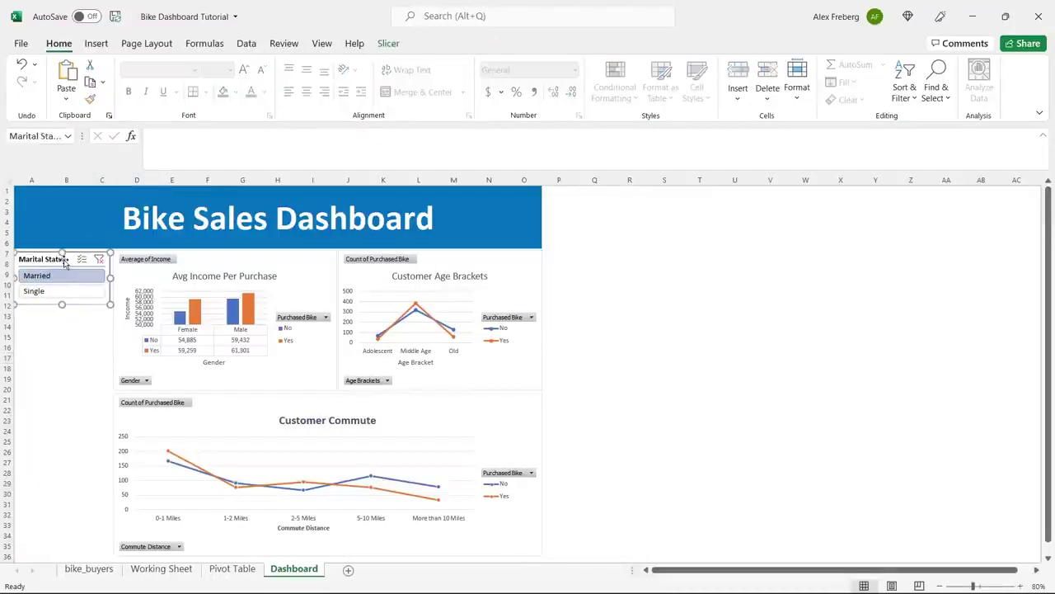
left_click(388, 43)
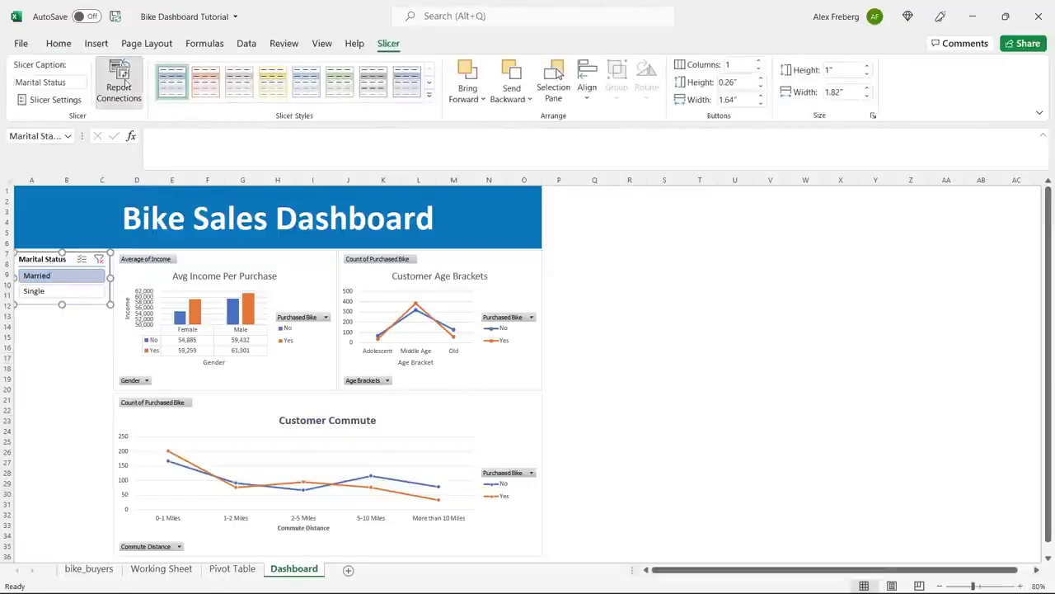
left_click(119, 82)
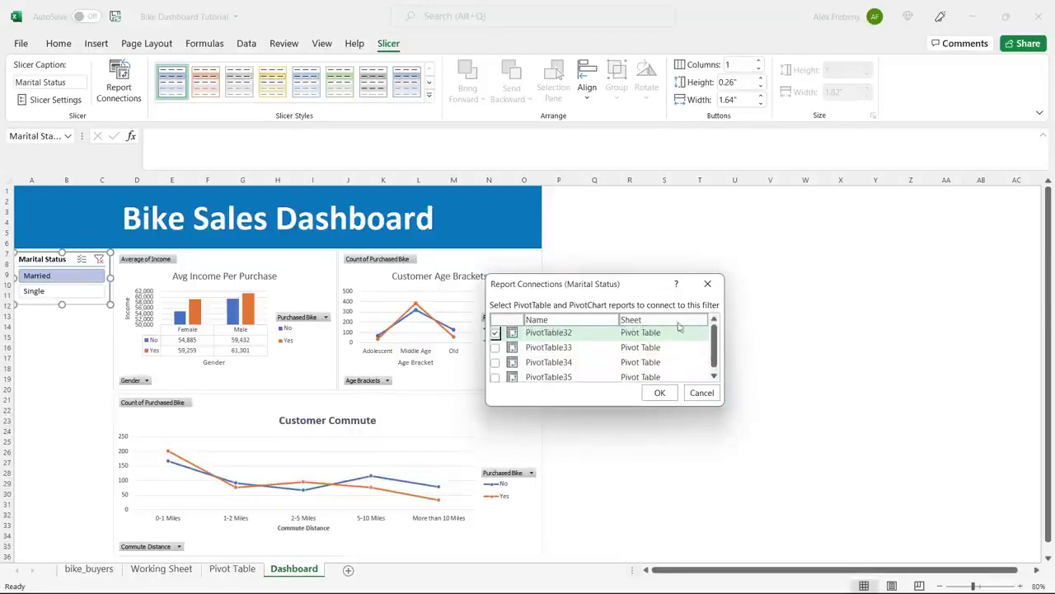
scroll(626, 347, "down", 1)
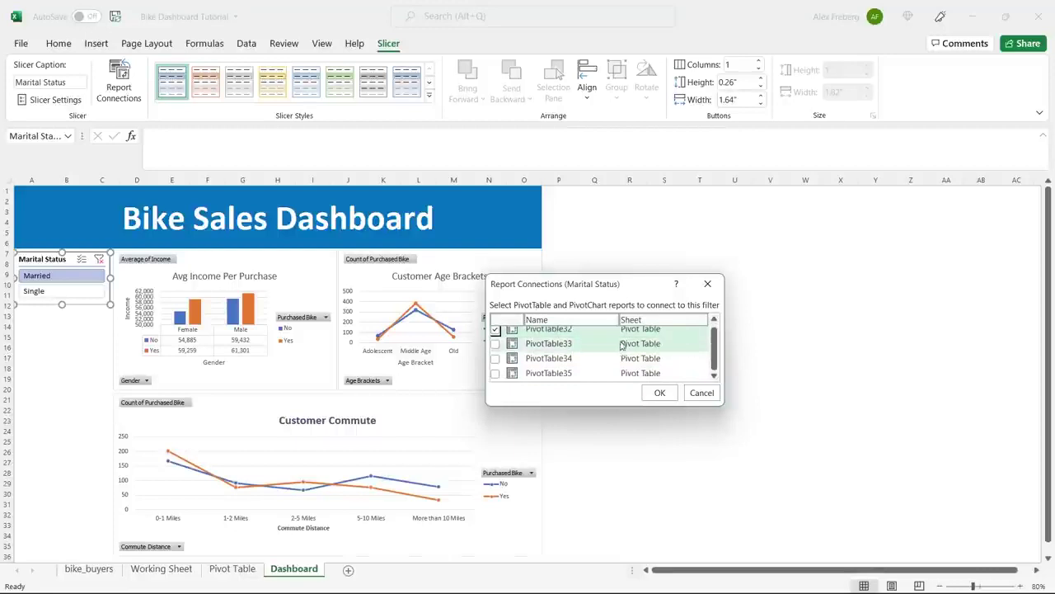
left_click(495, 343)
left_click(494, 358)
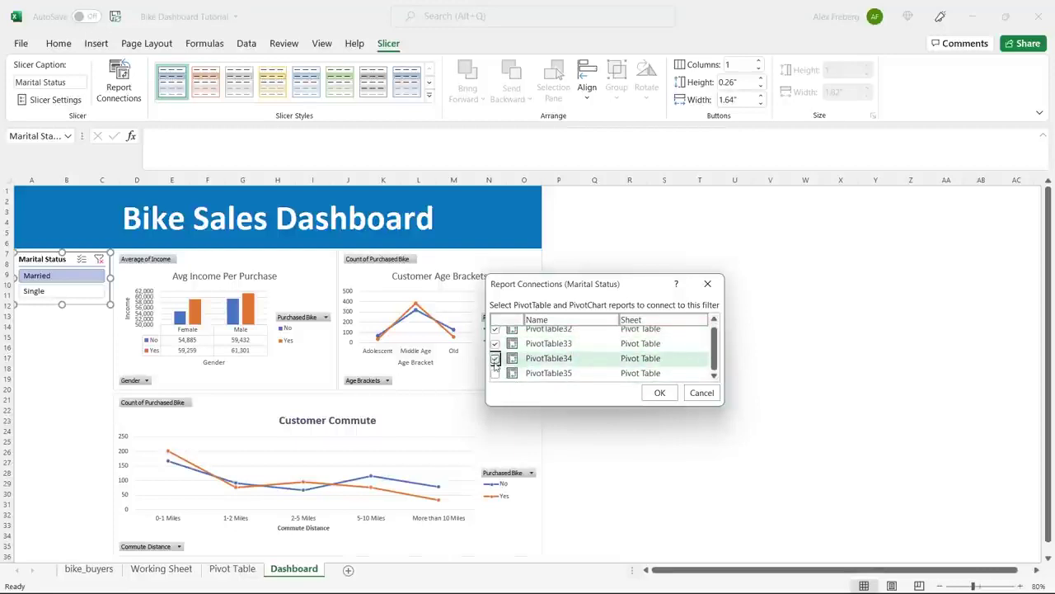
left_click(495, 372)
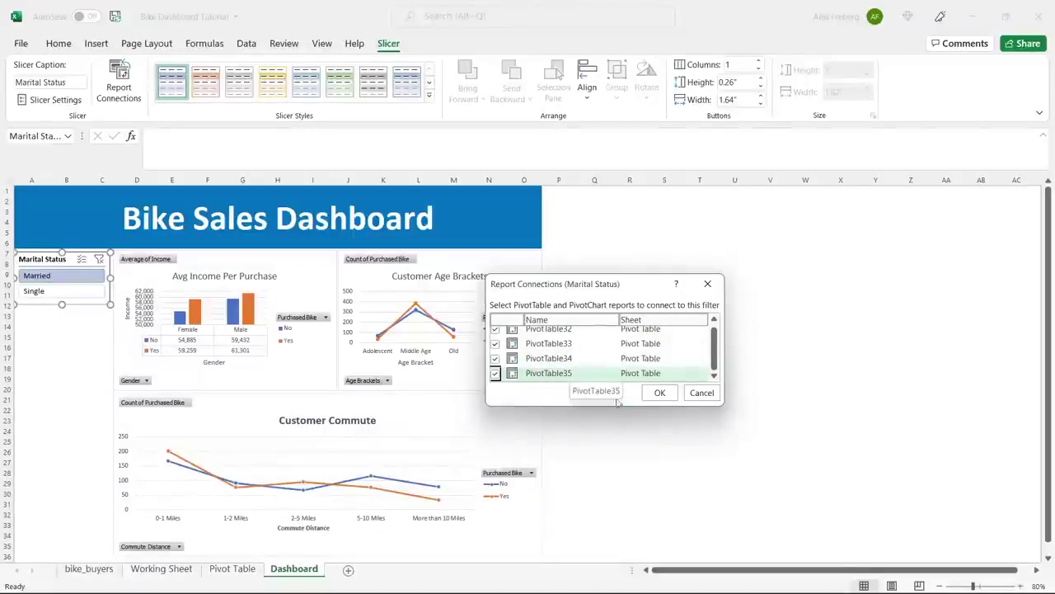
left_click(660, 393)
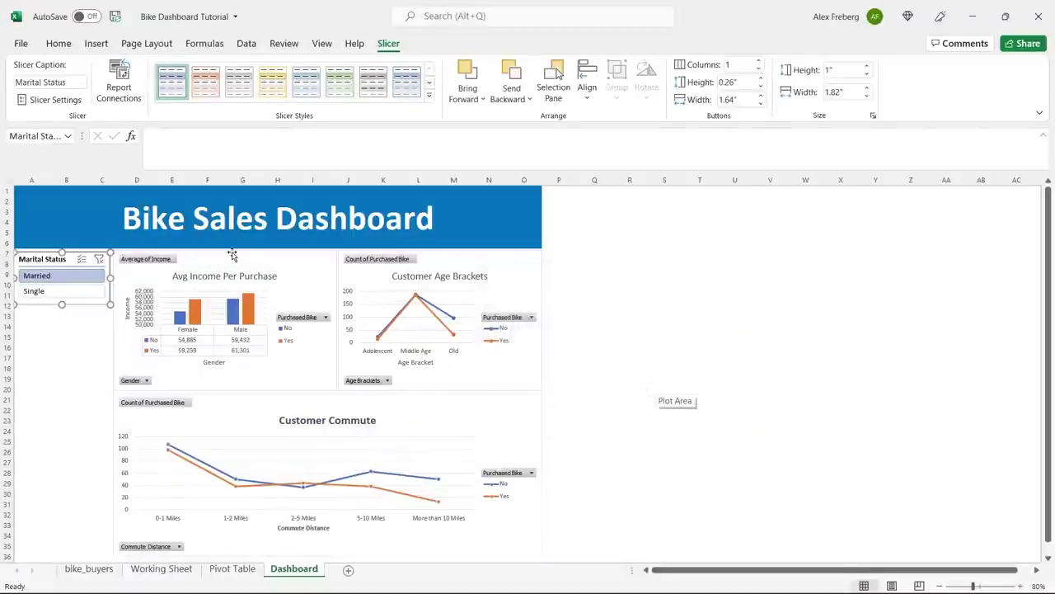
Step: Test the Marital Status slicer on all three charts by alternating between Single and Married, leaving Single selected
left_click(70, 290)
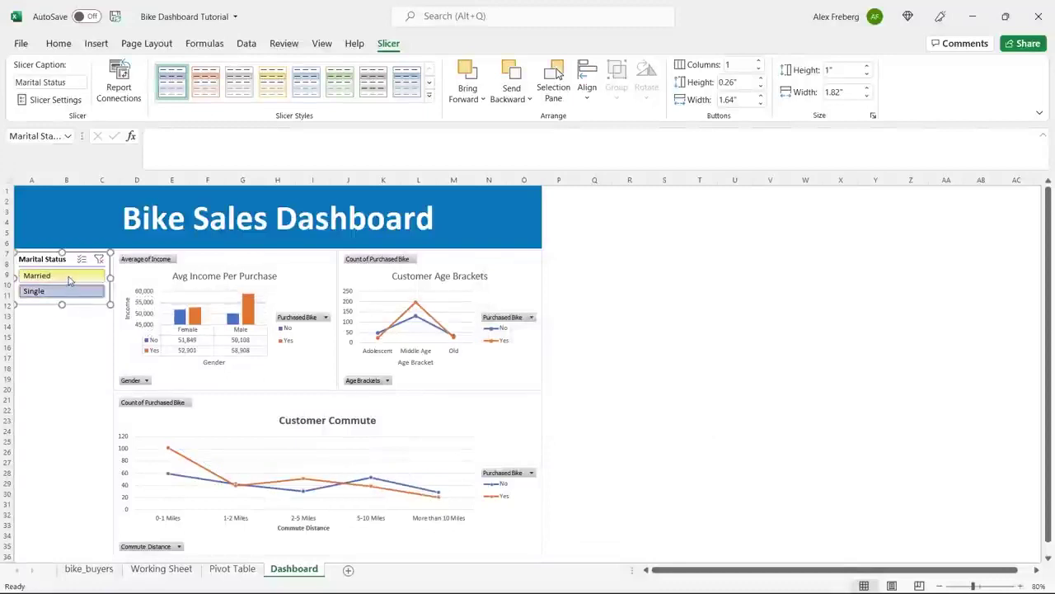
left_click(69, 278)
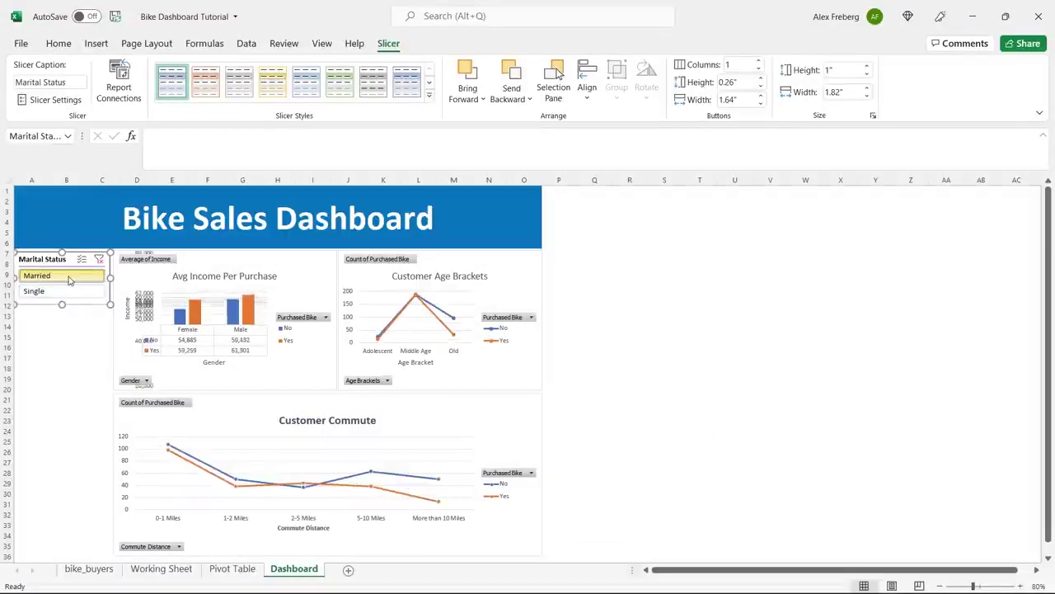
left_click(72, 294)
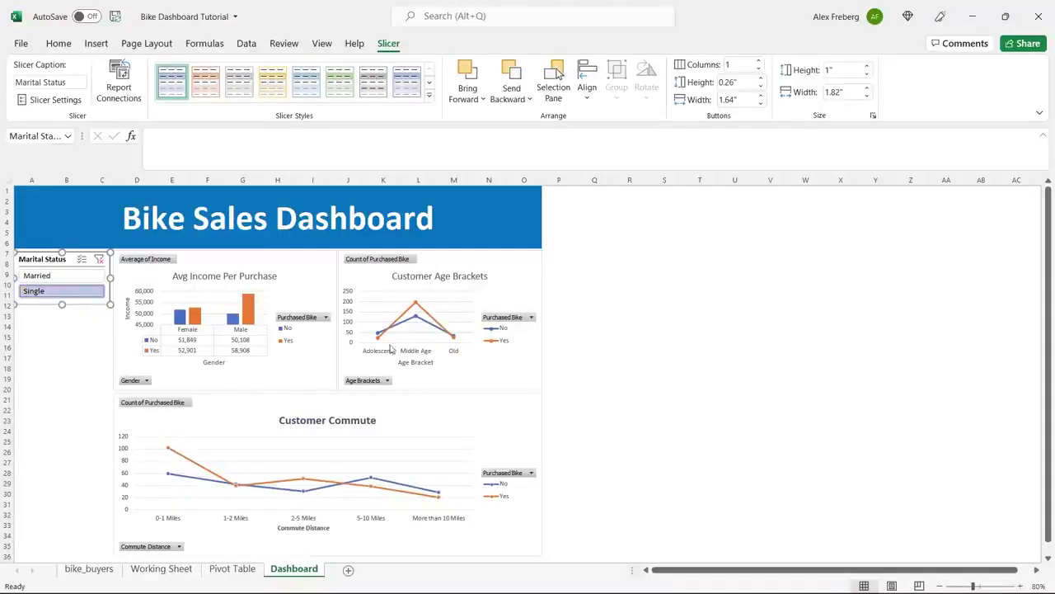
left_click(49, 276)
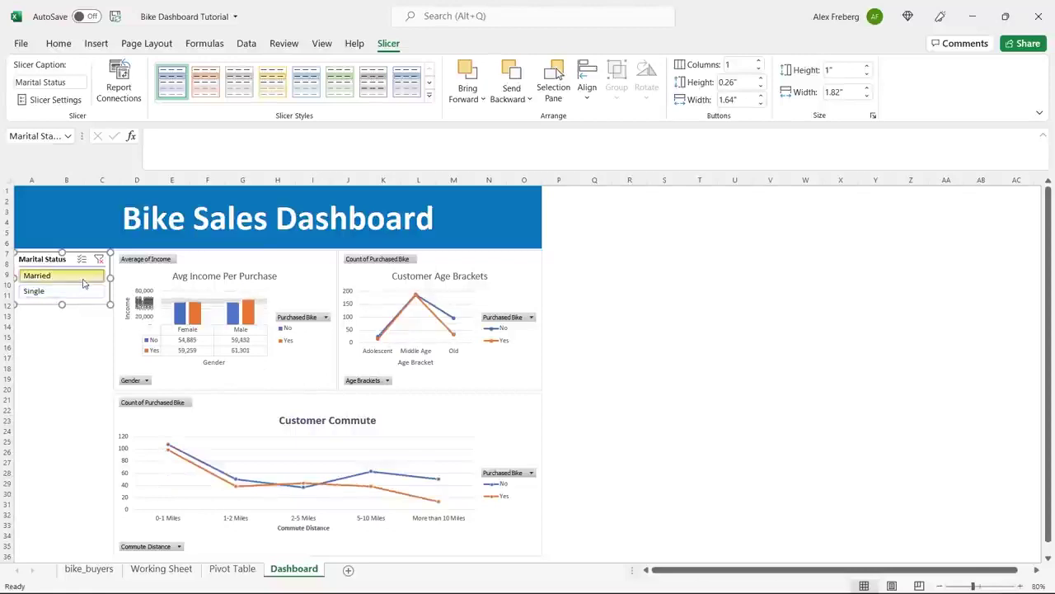
left_click(74, 291)
left_click(74, 275)
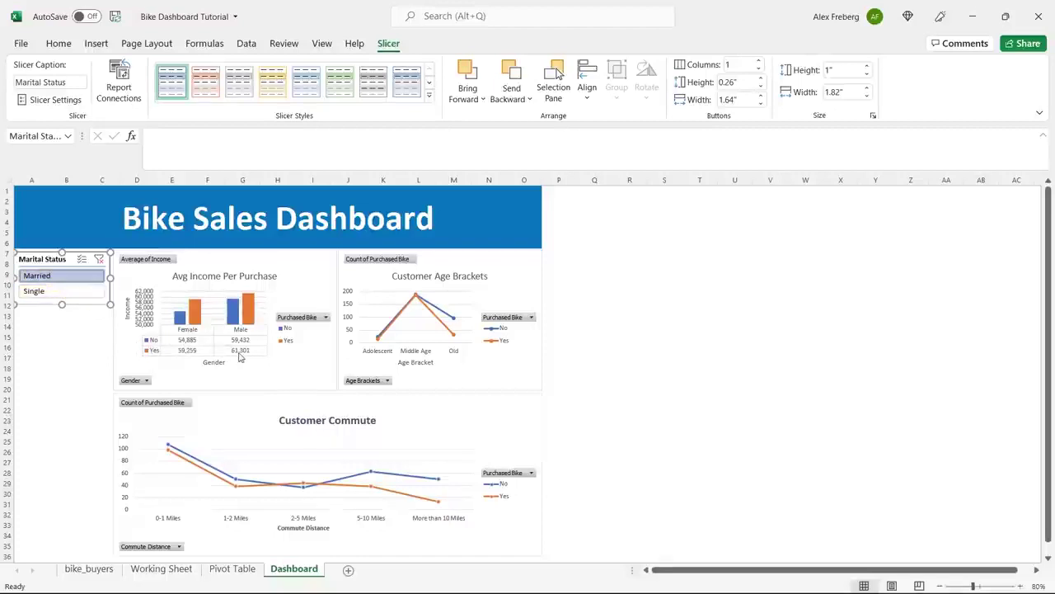
left_click(74, 293)
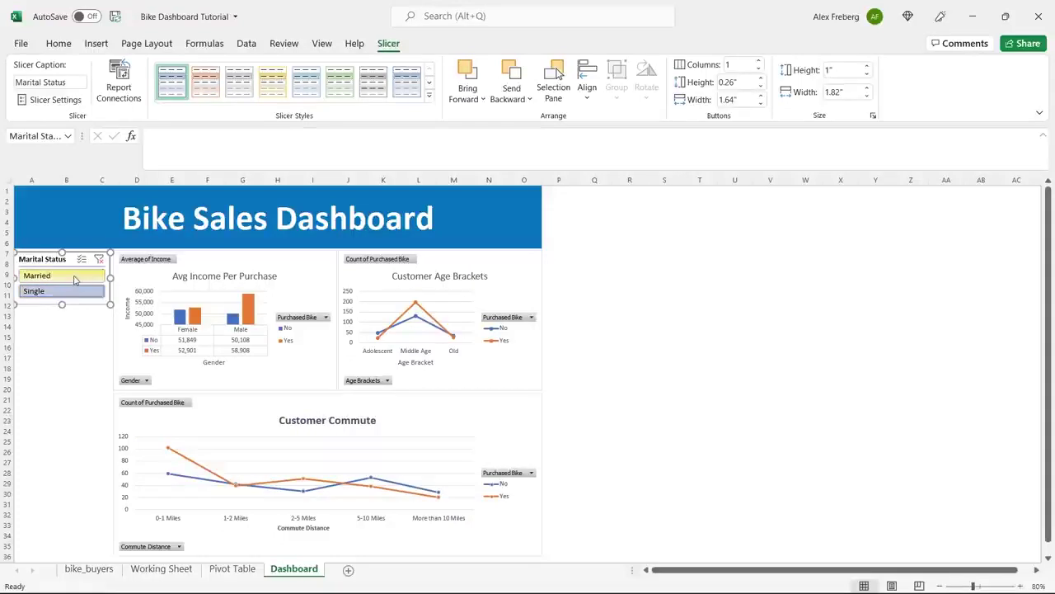
left_click(77, 275)
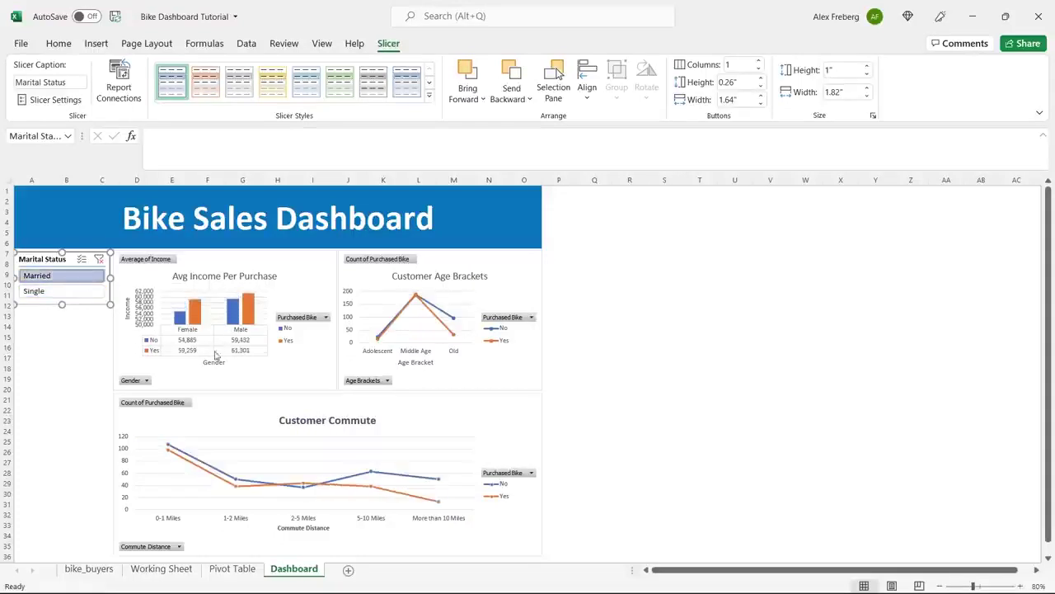
left_click(89, 293)
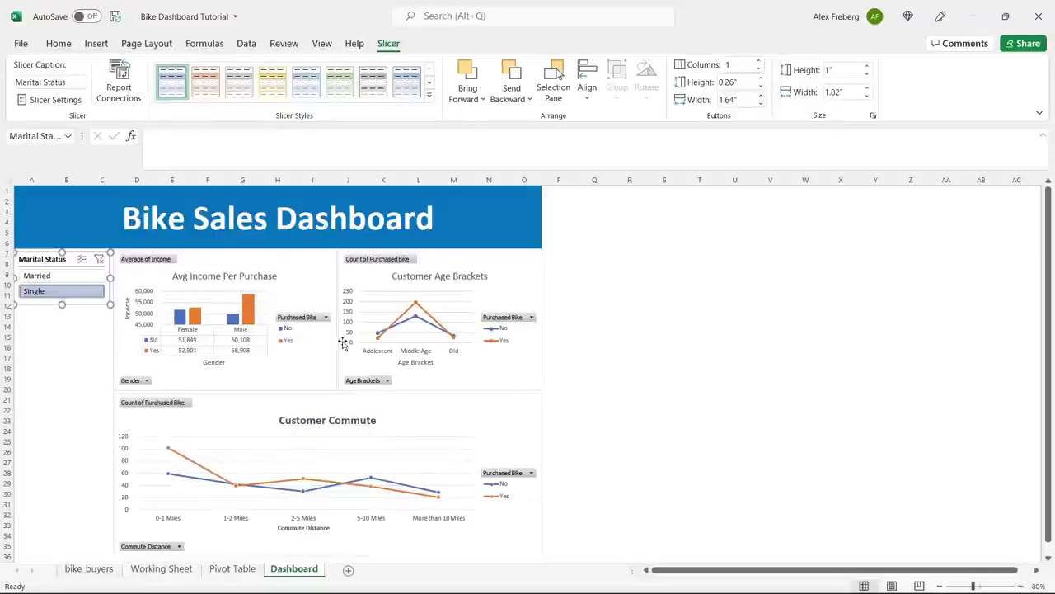
left_click(83, 278)
left_click(74, 292)
Step: Insert Region and Education slicers for the Avg Income Per Purchase chart
left_click(320, 271)
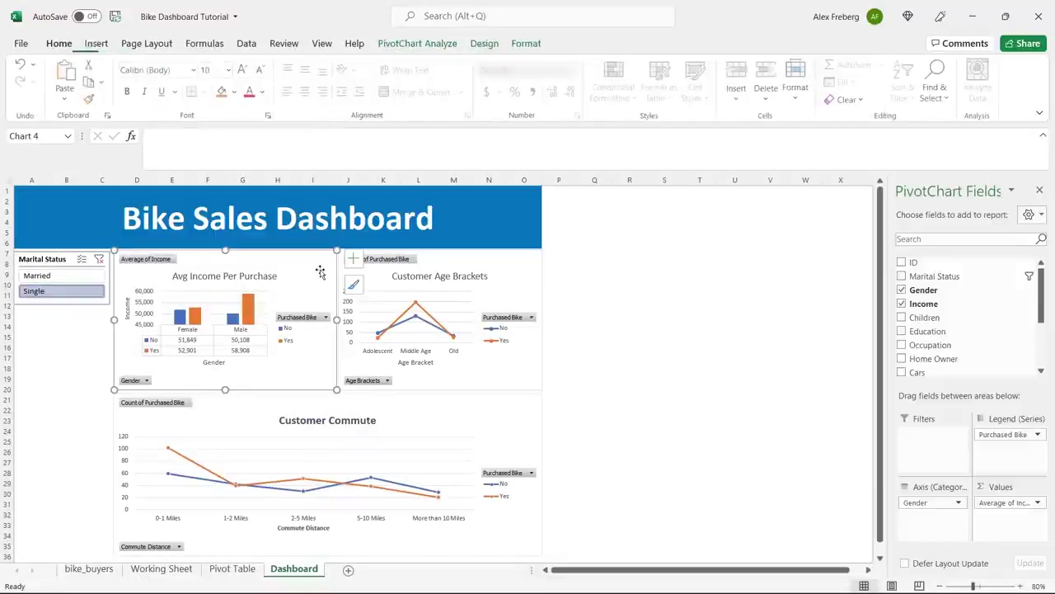
left_click(418, 44)
left_click(311, 86)
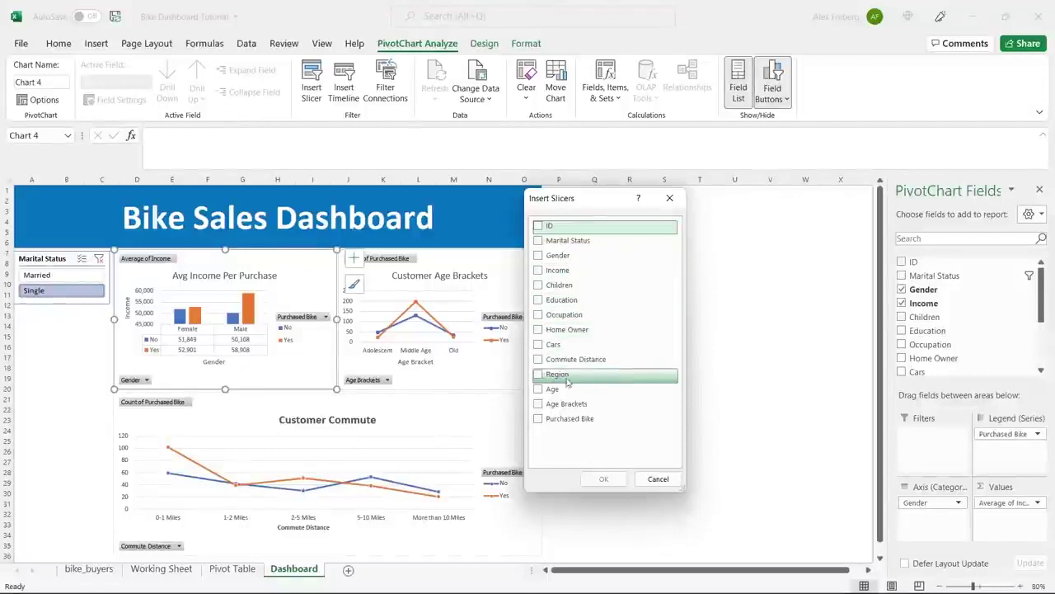
left_click(538, 375)
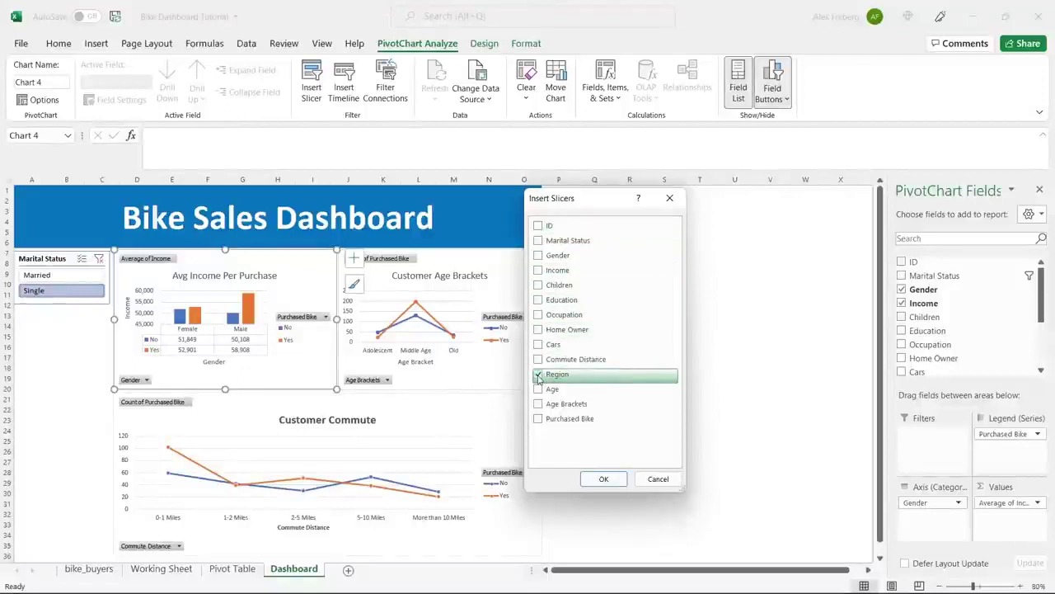
left_click(540, 302)
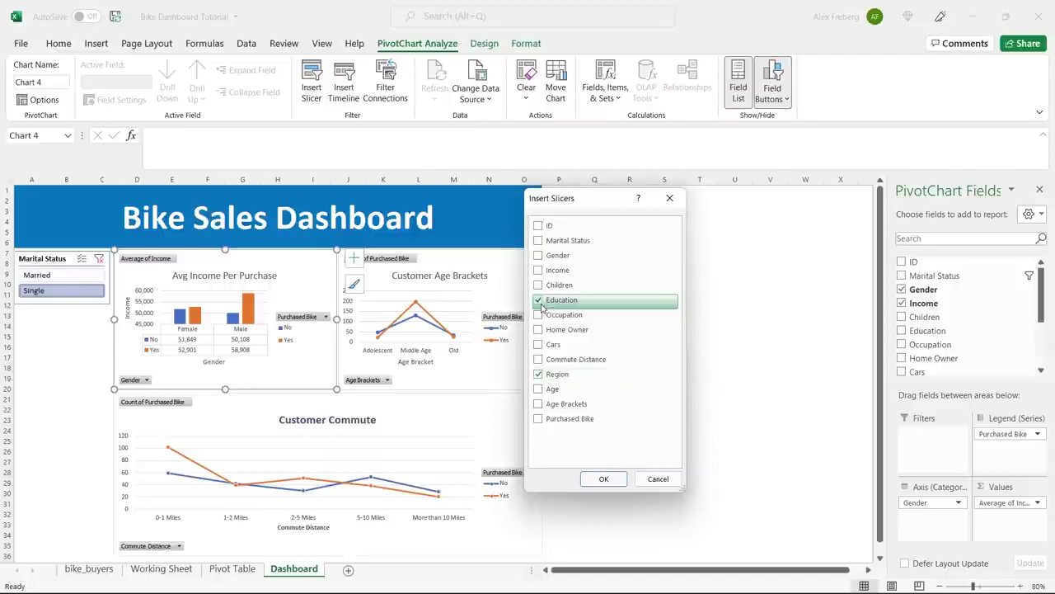
left_click(609, 479)
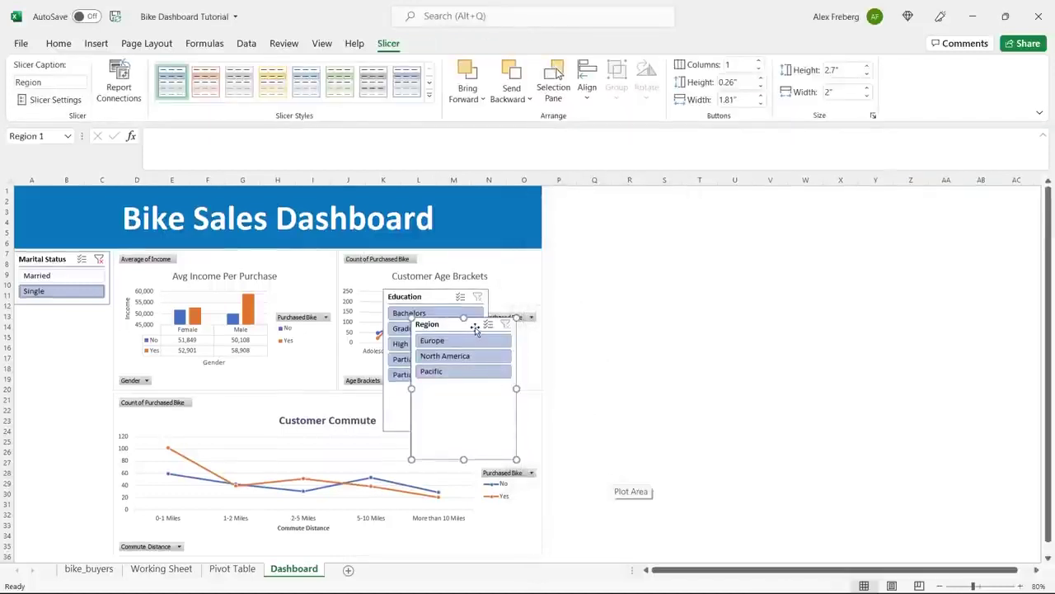
Step: Place the Region slicer directly beneath the Marital Status slicer and shrink it to about 1.32" high by 1.82" wide
left_click_drag(475, 329, 76, 317)
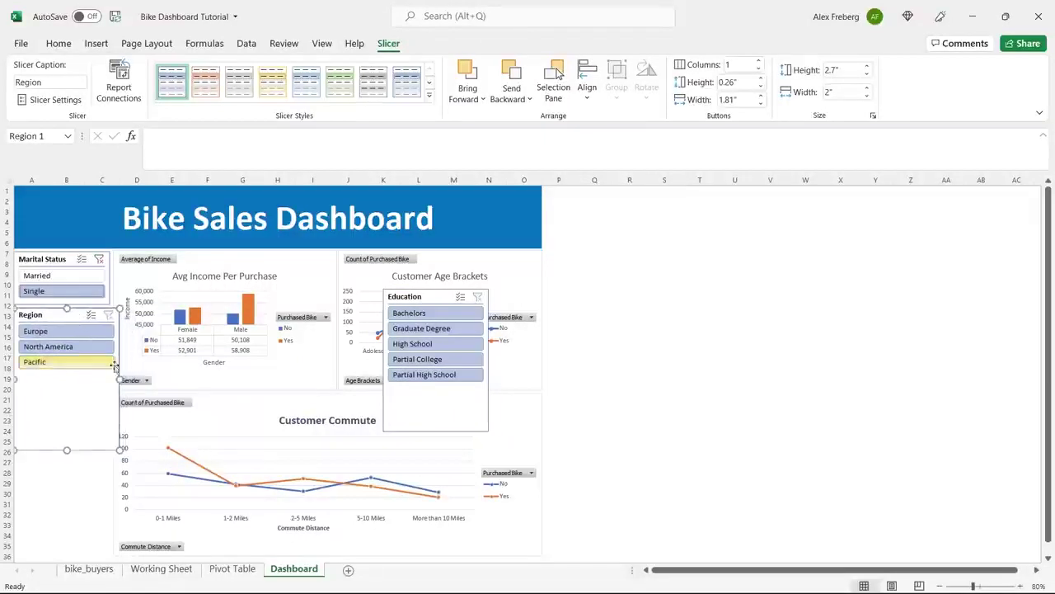
left_click_drag(120, 379, 108, 380)
left_click(606, 326)
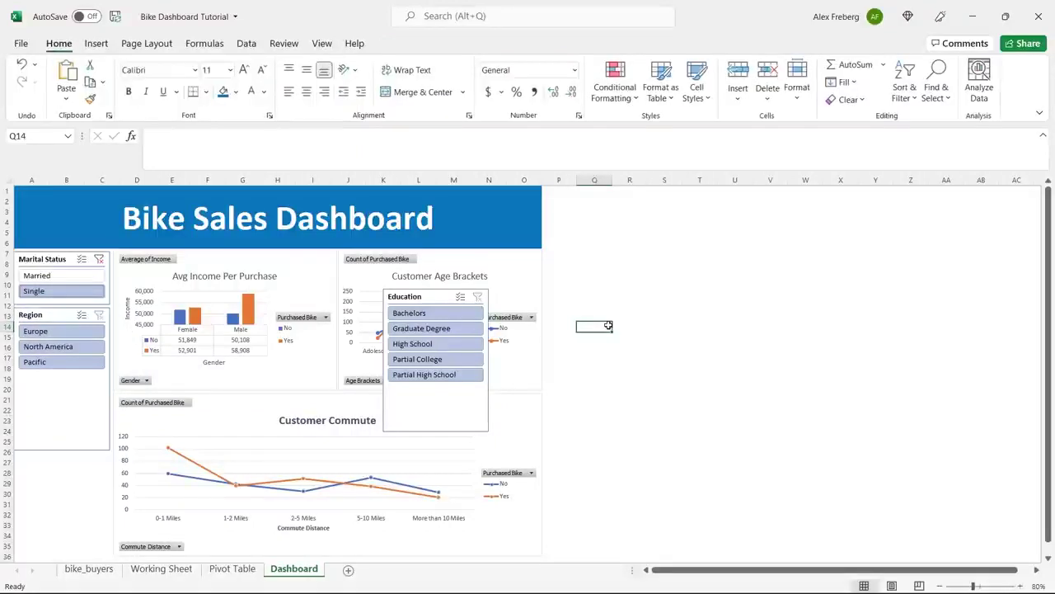
left_click(67, 392)
left_click_drag(61, 441, 65, 376)
Step: Place the Education slicer directly beneath the Region slicer and shrink it to about 1.9" high by 1.81" wide
left_click_drag(428, 295, 52, 391)
left_click_drag(120, 454, 108, 454)
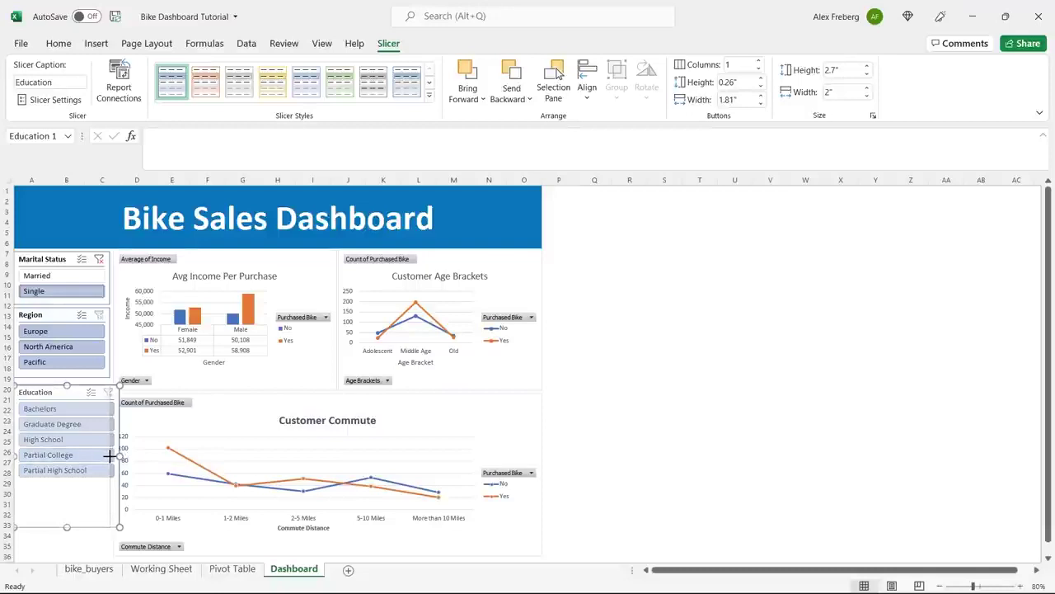
left_click_drag(109, 454, 109, 454)
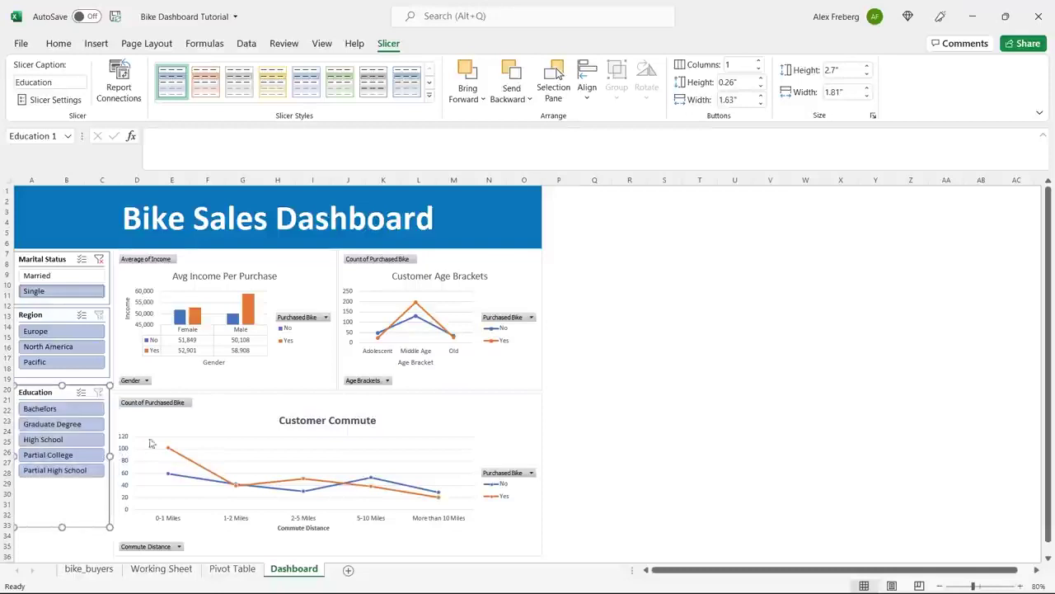
left_click(586, 356)
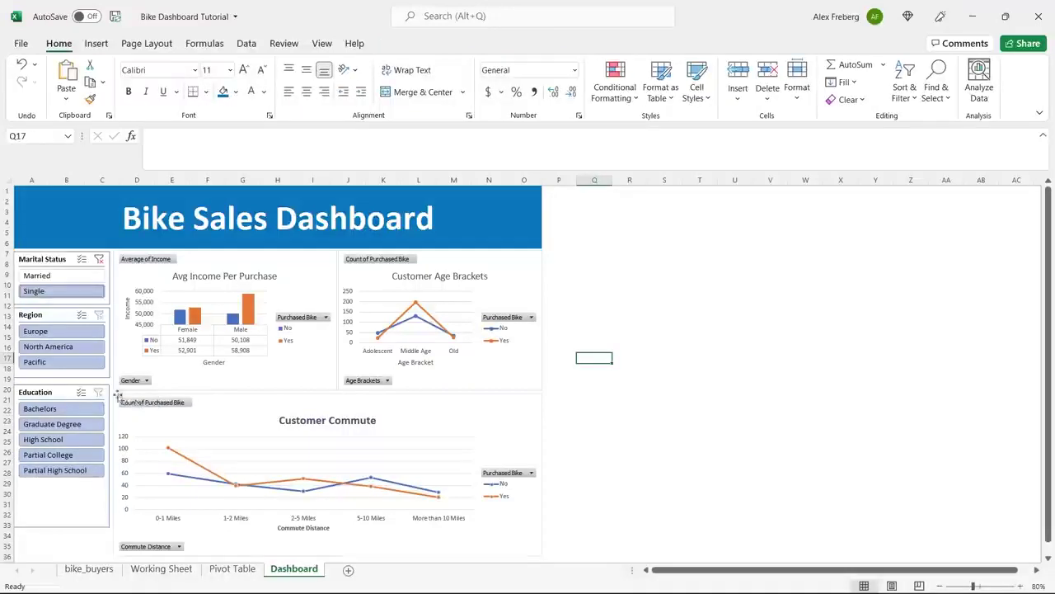
left_click(65, 394)
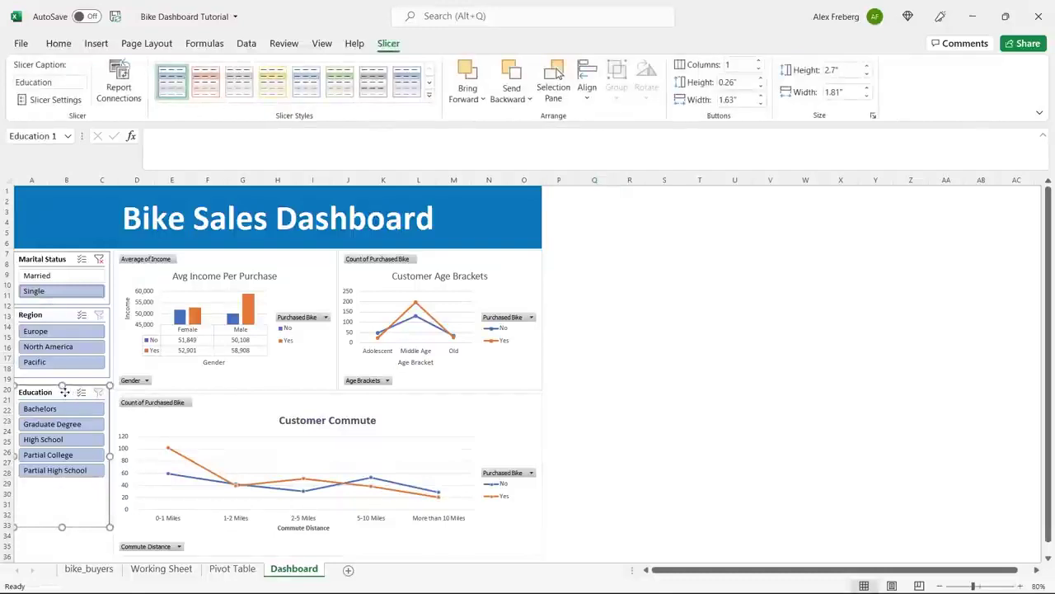
left_click_drag(65, 391, 65, 388)
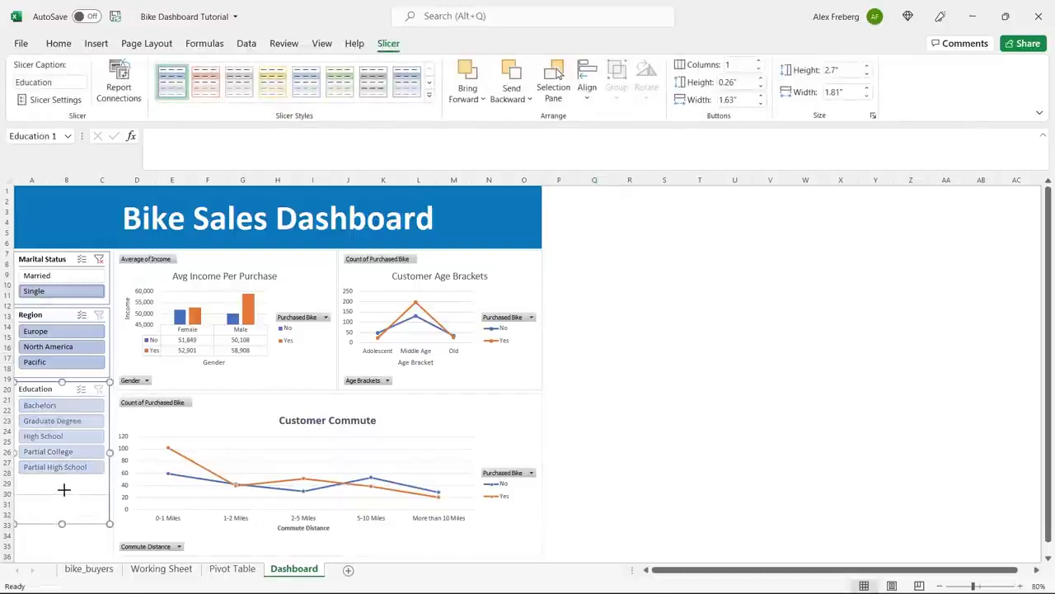
left_click_drag(65, 484, 66, 481)
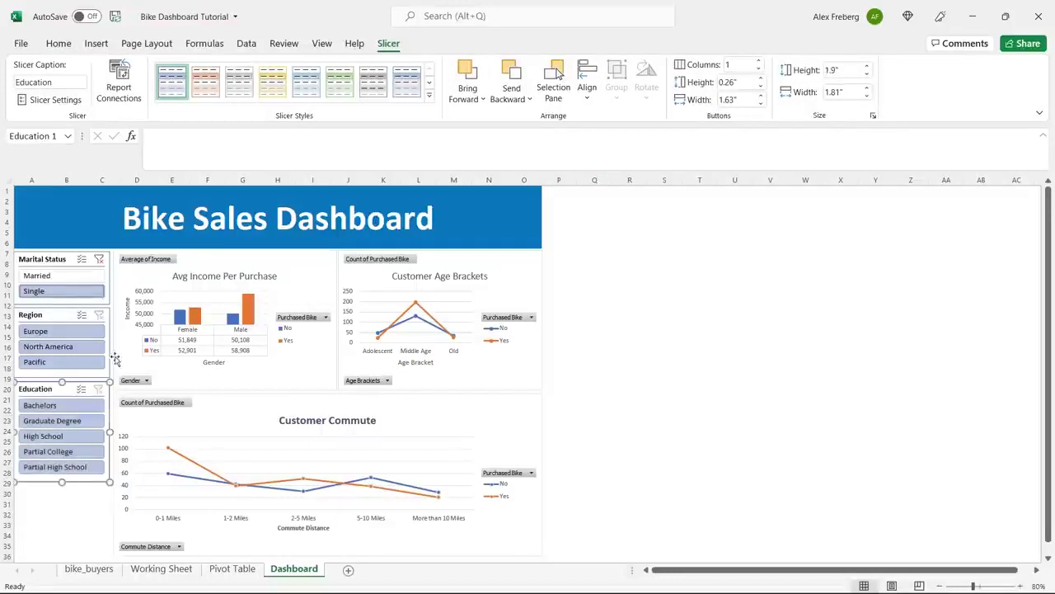
Step: Test the Region slicer by switching through Europe, North America and Pacific, leaving Europe selected
left_click(63, 313)
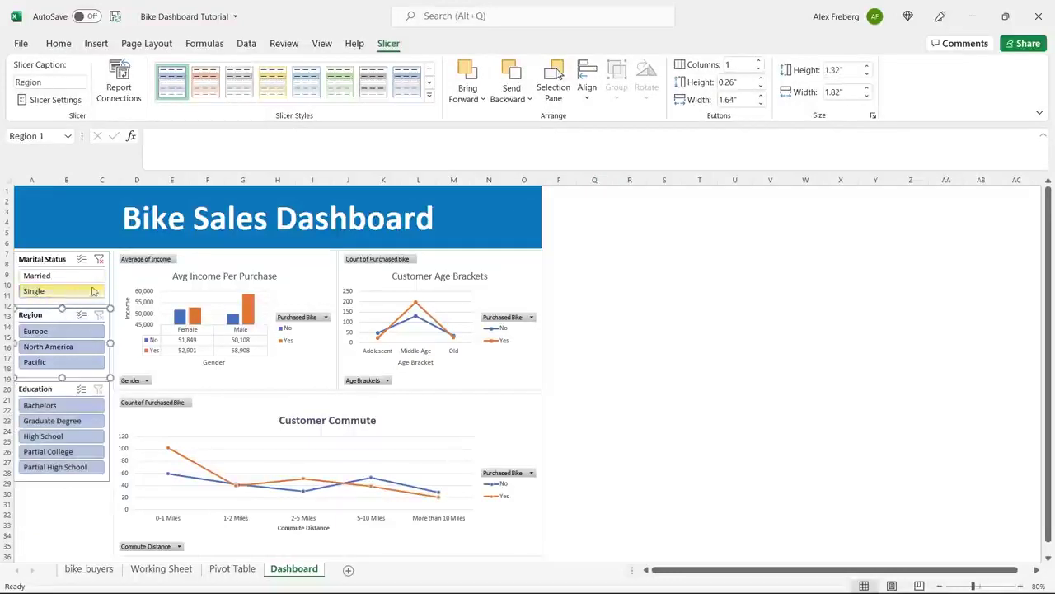
left_click(51, 330)
left_click(53, 346)
left_click(37, 362)
left_click(37, 330)
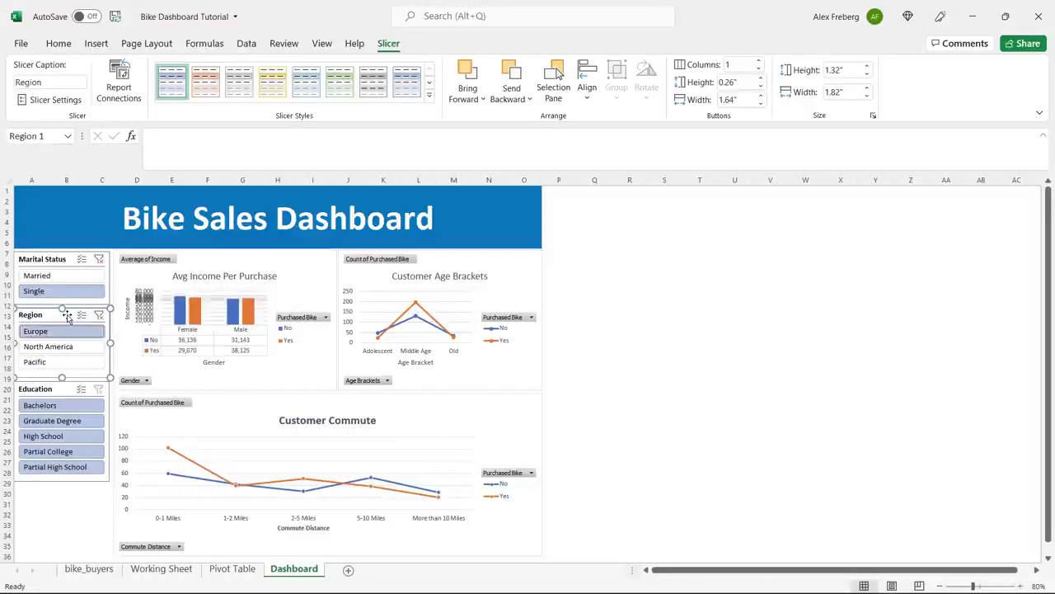
Step: Connect the Region slicer to PivotTable33, PivotTable34 and PivotTable35 through its report connections
left_click(118, 83)
left_click(495, 347)
left_click(494, 362)
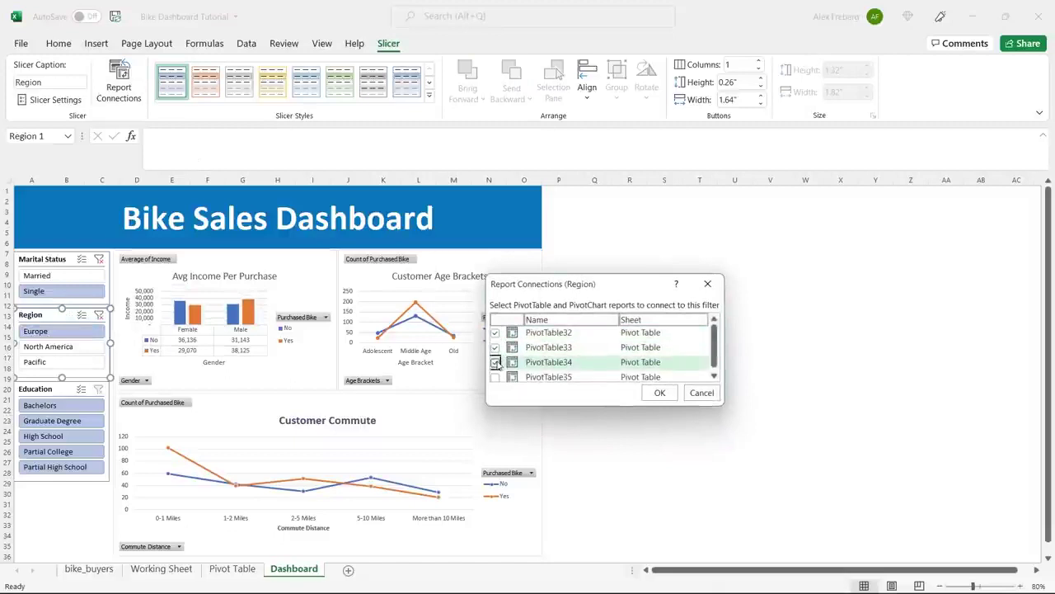
left_click(495, 377)
left_click(660, 392)
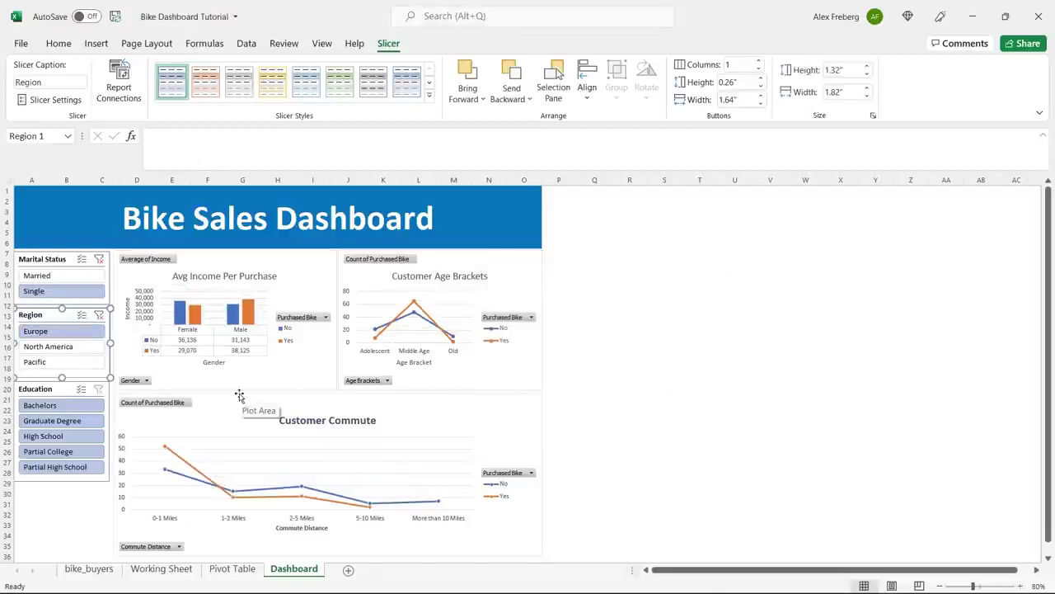
Step: Connect the Education slicer to PivotTable33, PivotTable34 and PivotTable35 through its report connections
left_click(64, 396)
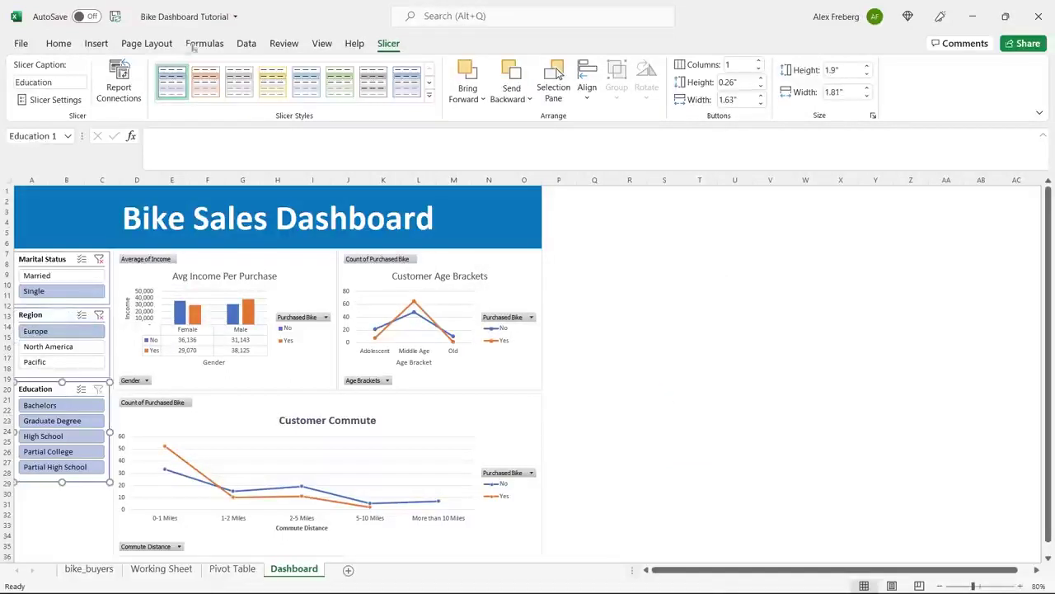
left_click(119, 82)
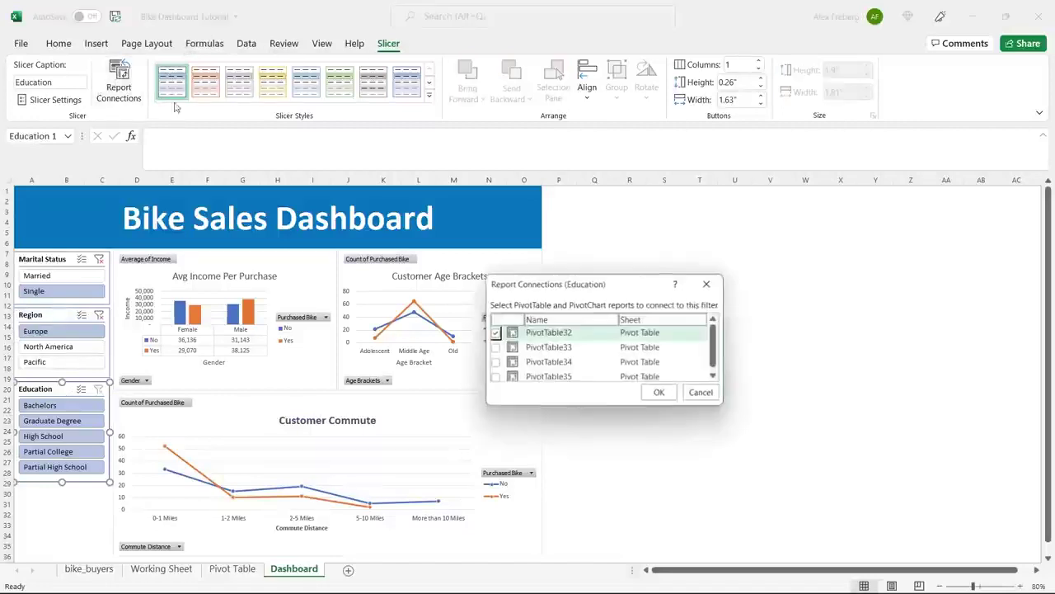
left_click(495, 347)
left_click(495, 362)
left_click(494, 376)
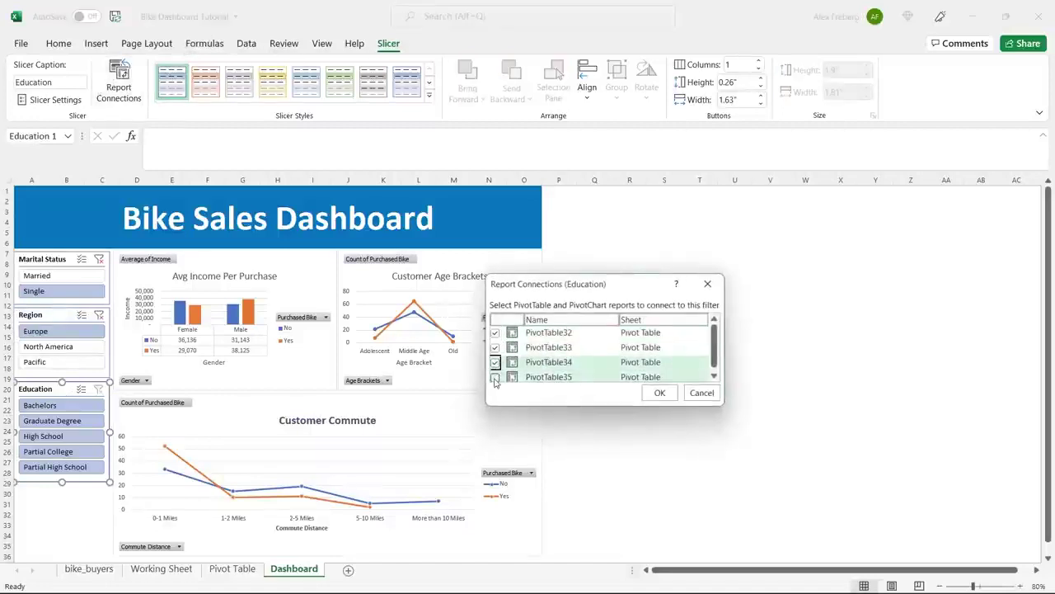
left_click(660, 393)
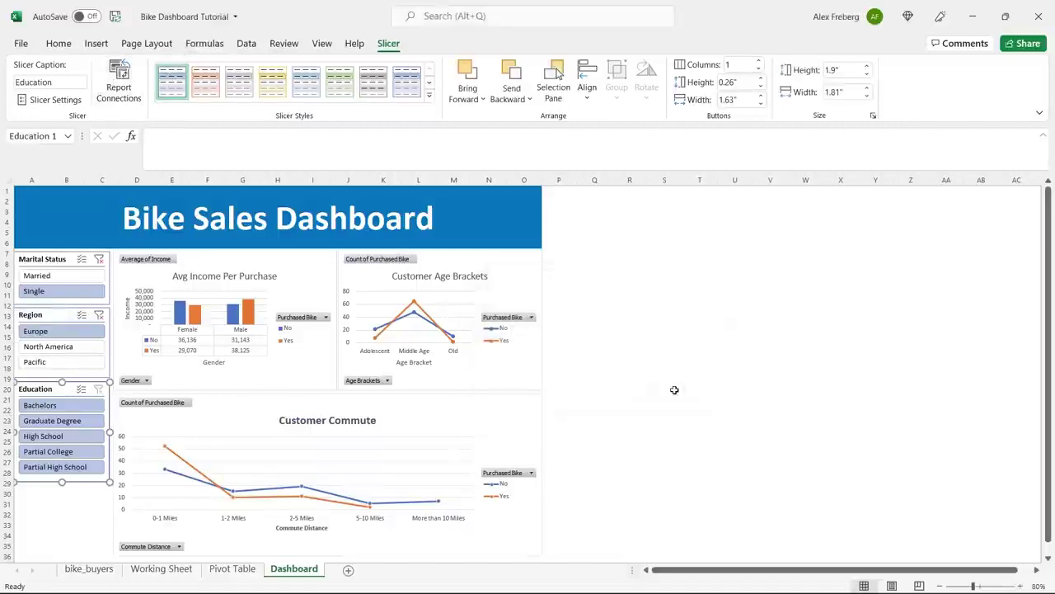
Step: Test the Education slicer with Partial High School and clear the Region and Education filters
left_click(66, 468)
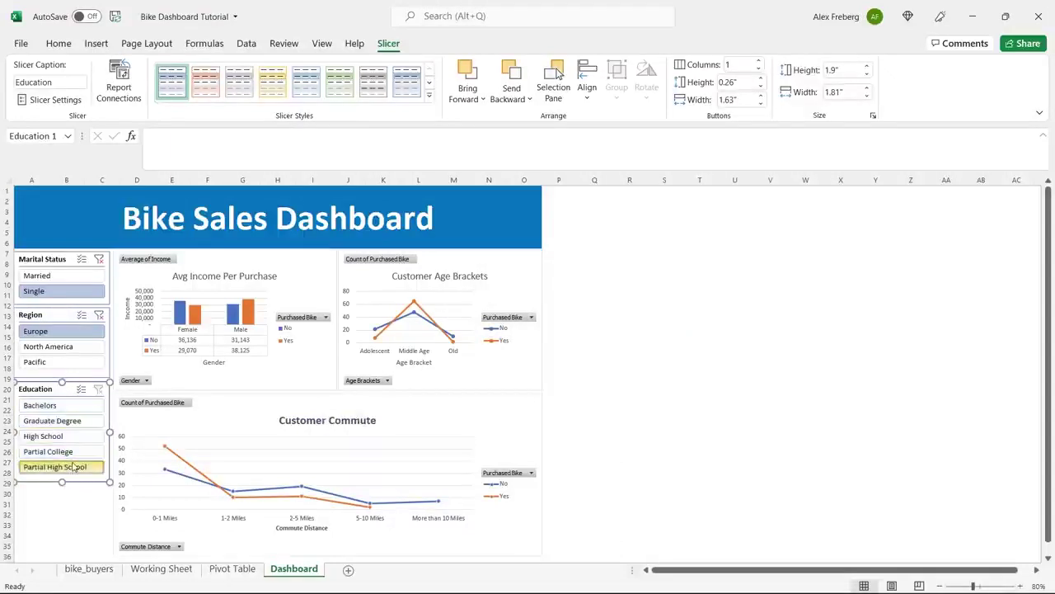
left_click(98, 314)
left_click(98, 388)
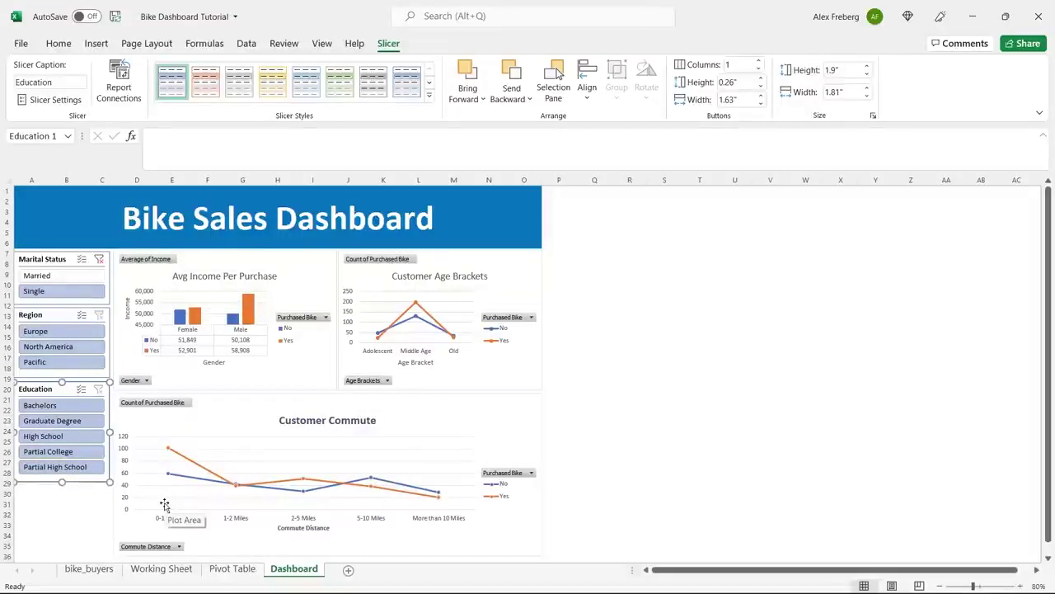
Step: Examine the charts for Bachelors in Europe, Bachelors across all regions, and Graduate Degree across all regions
left_click(70, 410)
left_click(57, 332)
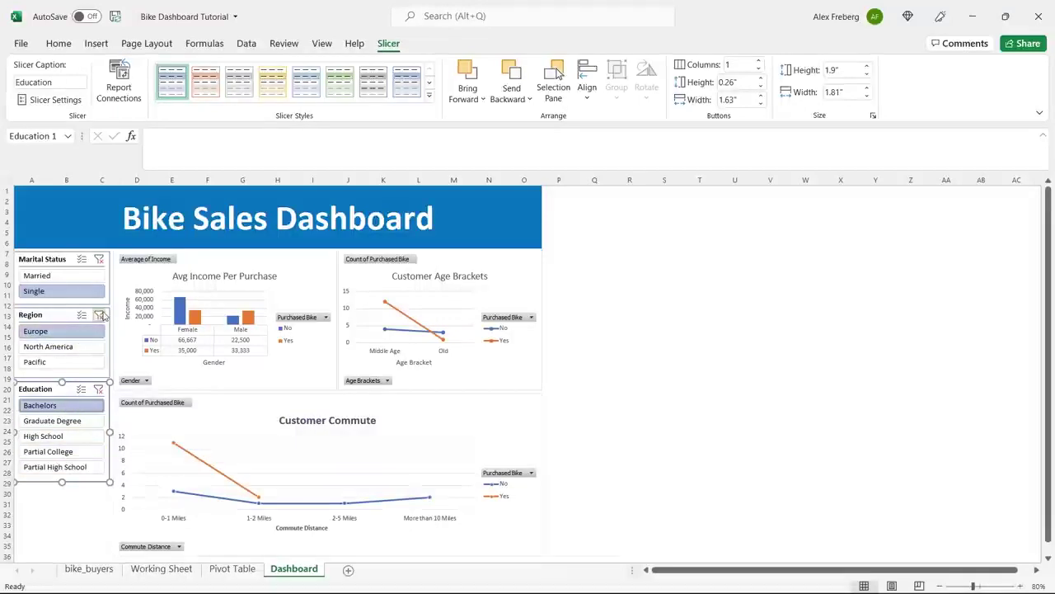
left_click(99, 315)
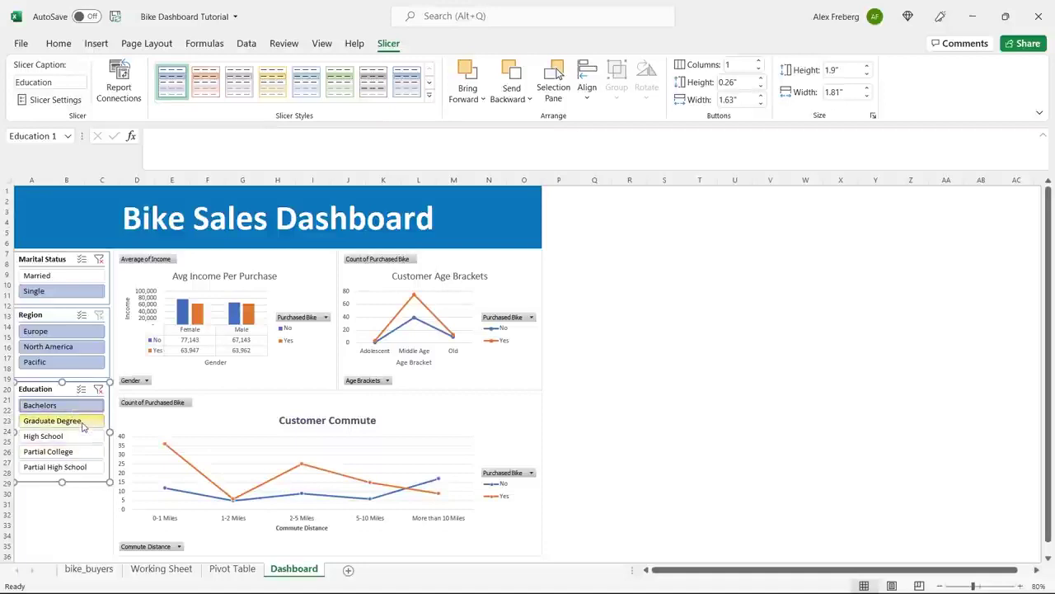
left_click(81, 422)
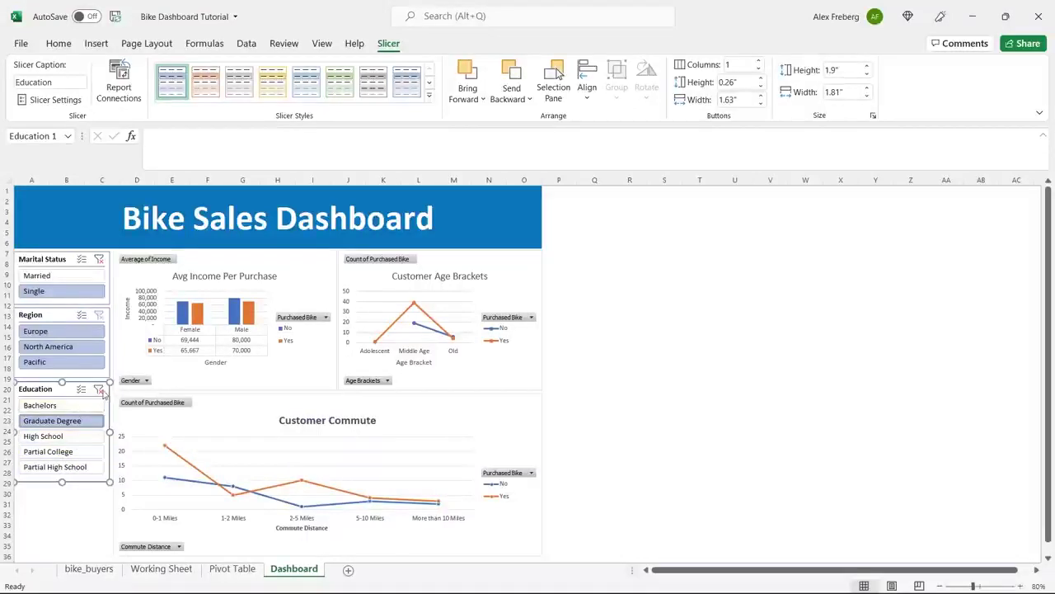
Step: Clear the Education and Marital Status slicer filters so the charts cover all customers
left_click(98, 388)
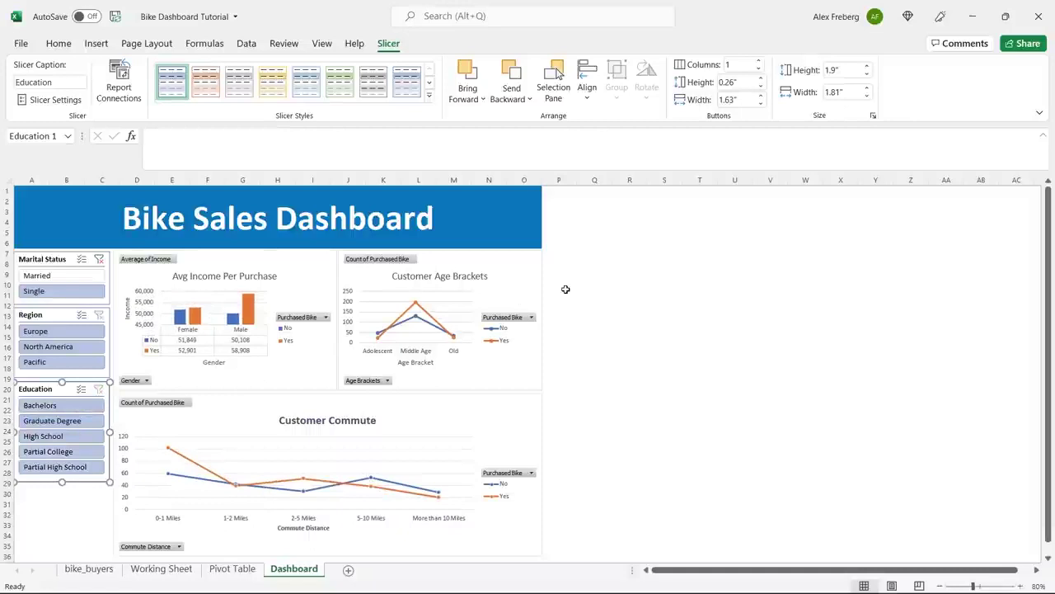
left_click(99, 259)
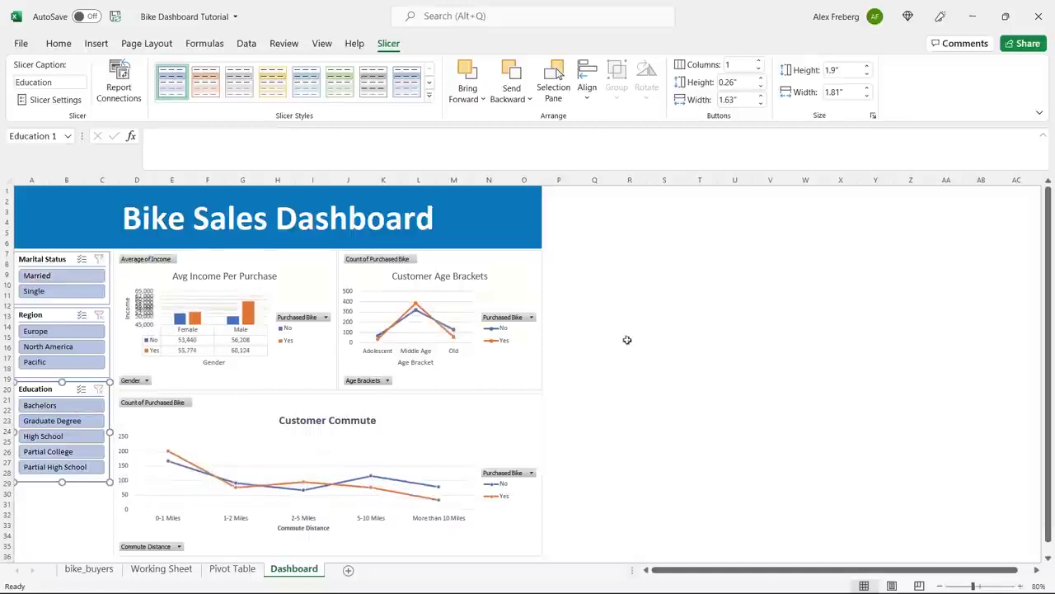
Step: Change the fill of the Bike Sales Dashboard title banner to a darker theme blue
left_click(499, 211)
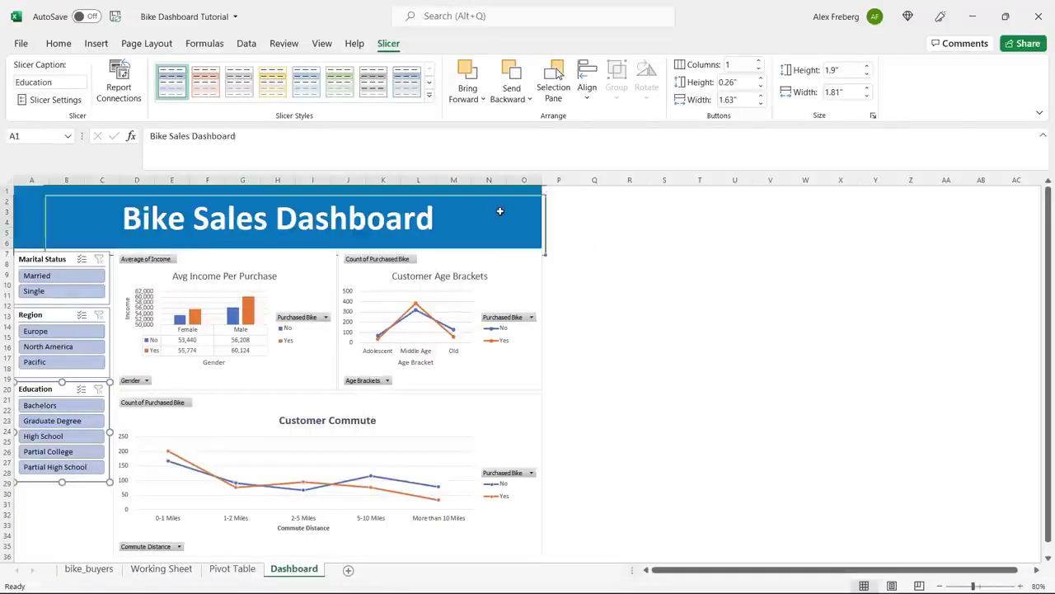
left_click(236, 92)
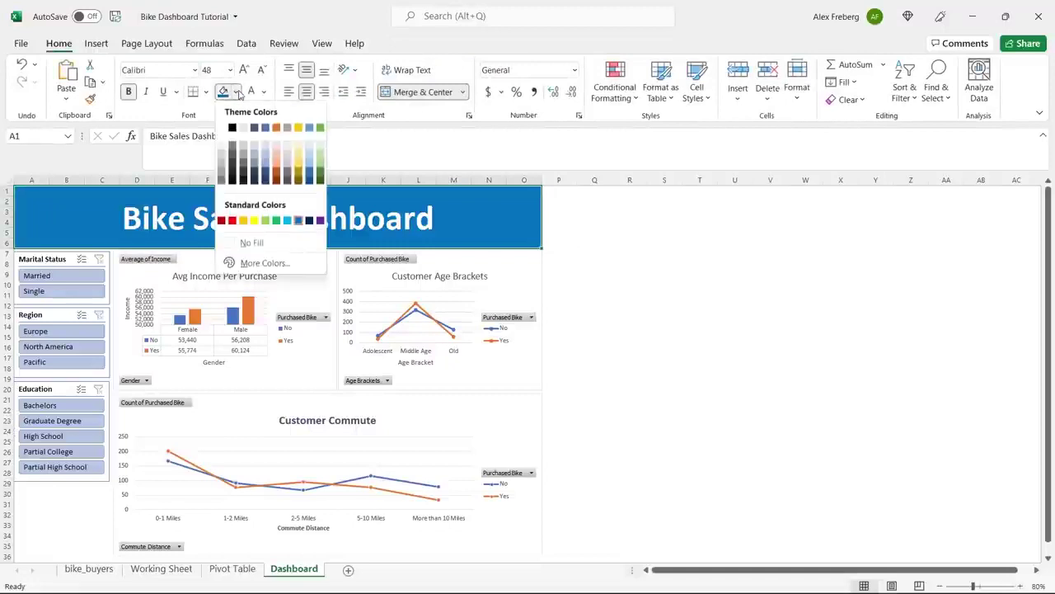
left_click(266, 172)
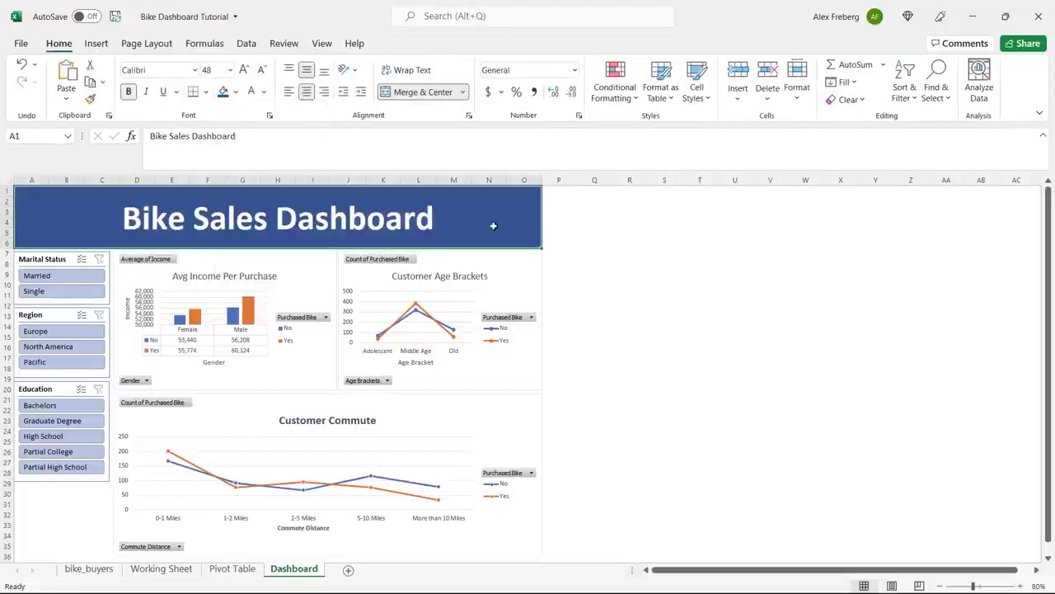
left_click(595, 295)
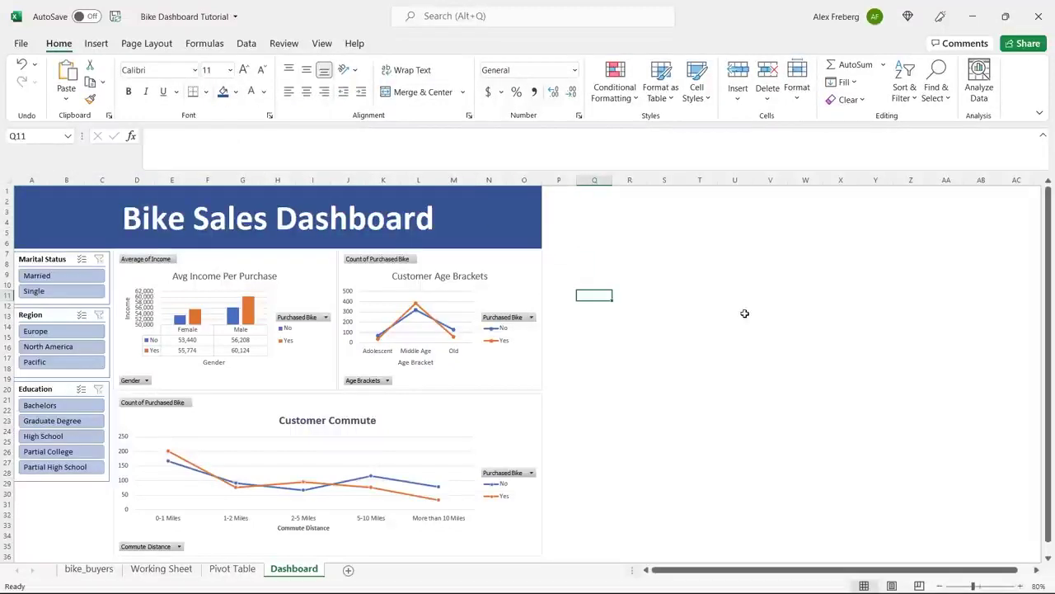